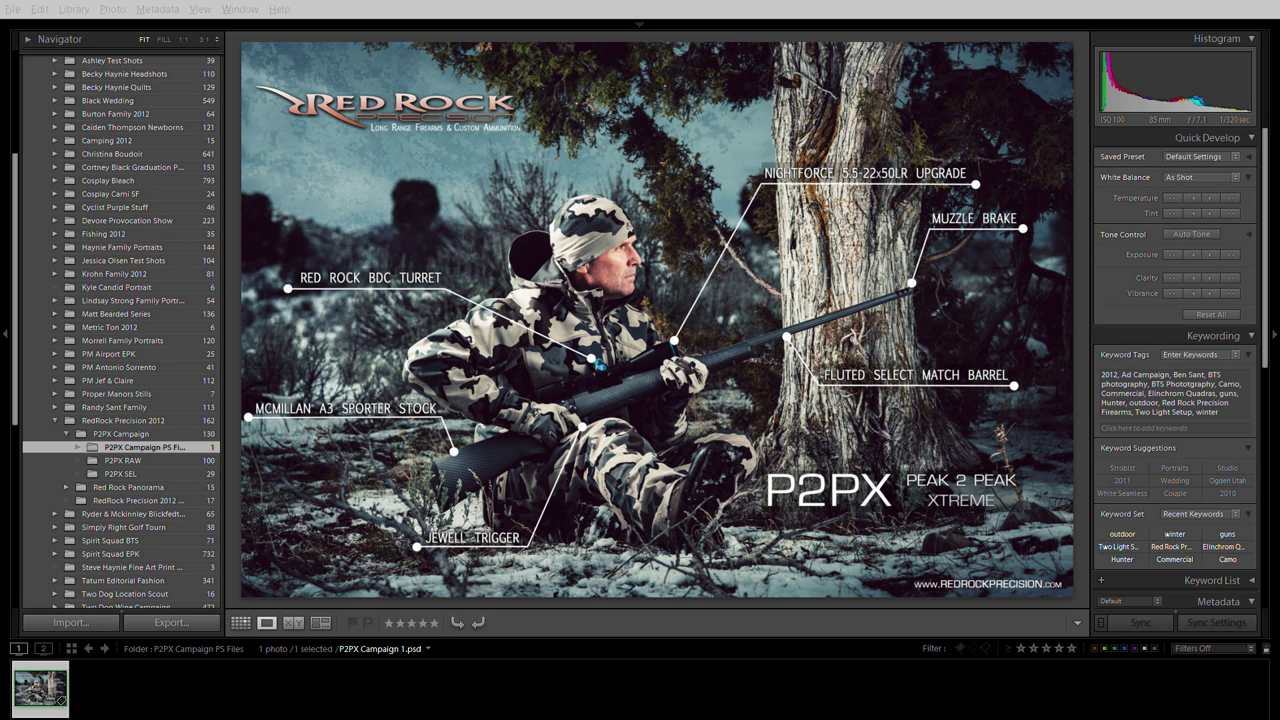
# - Zoom in and out on the P2PX ad, near the scope label and the man's face
pyautogui.click(760, 176)
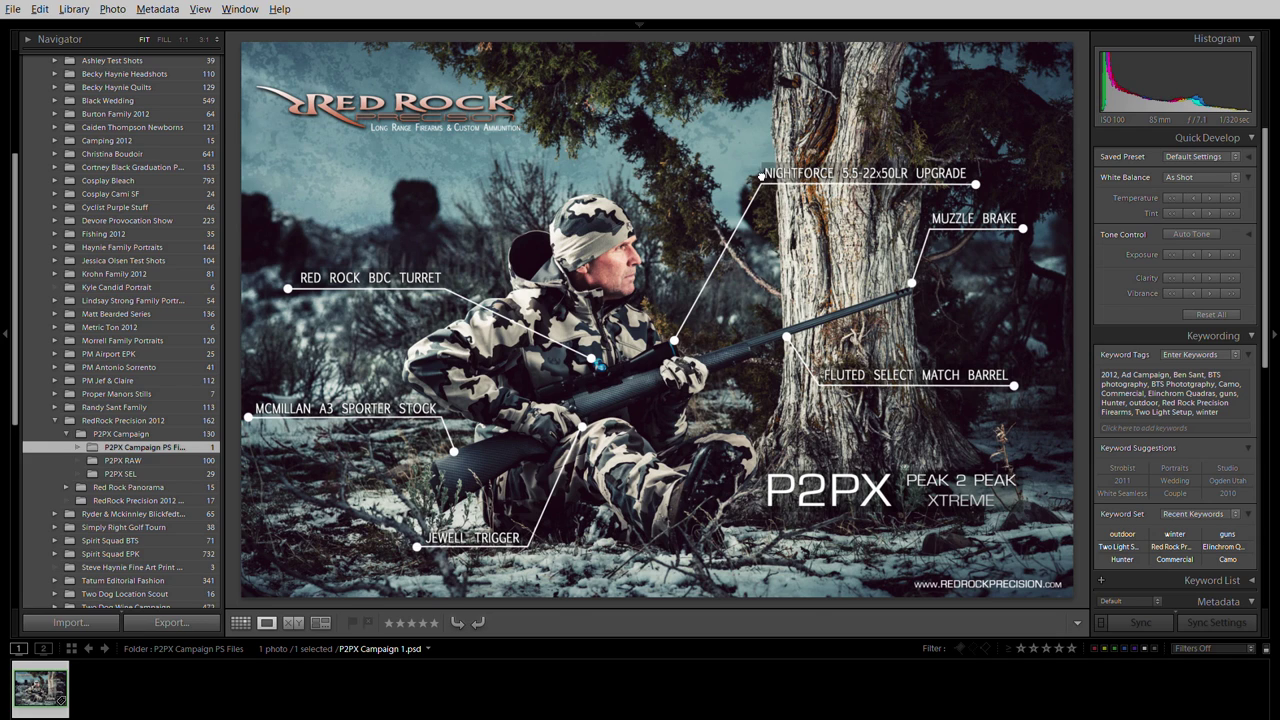
pyautogui.click(760, 176)
pyautogui.click(760, 176)
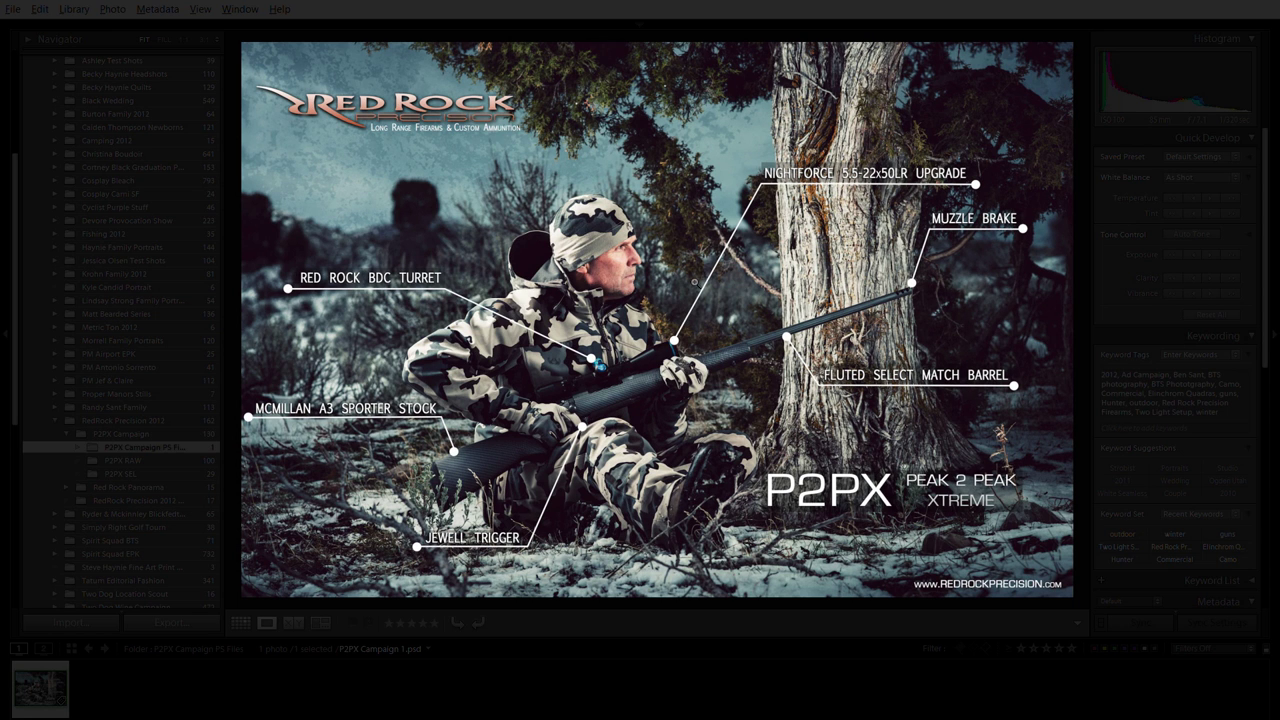
pyautogui.click(681, 281)
pyautogui.click(681, 281)
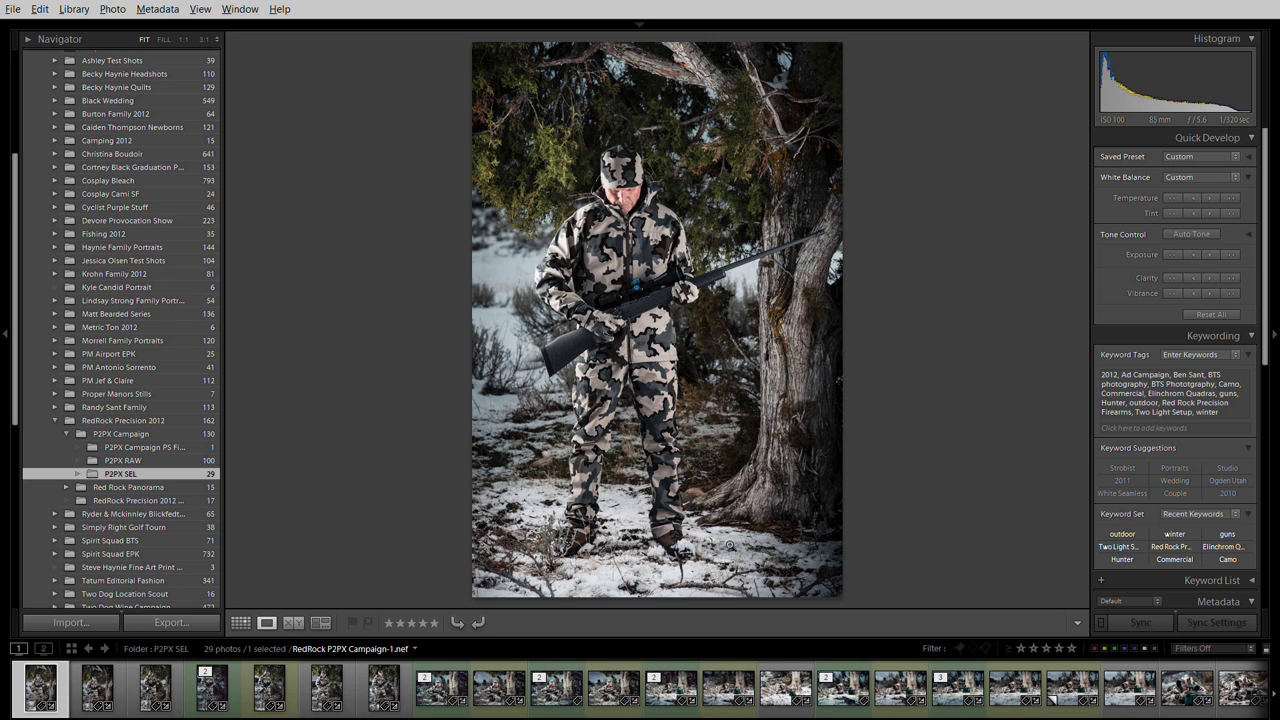
# - Switch to Develop and show the finished RedRock P2PX Campaign-12-Edit.tif prone rifleman shot
pyautogui.press('d')
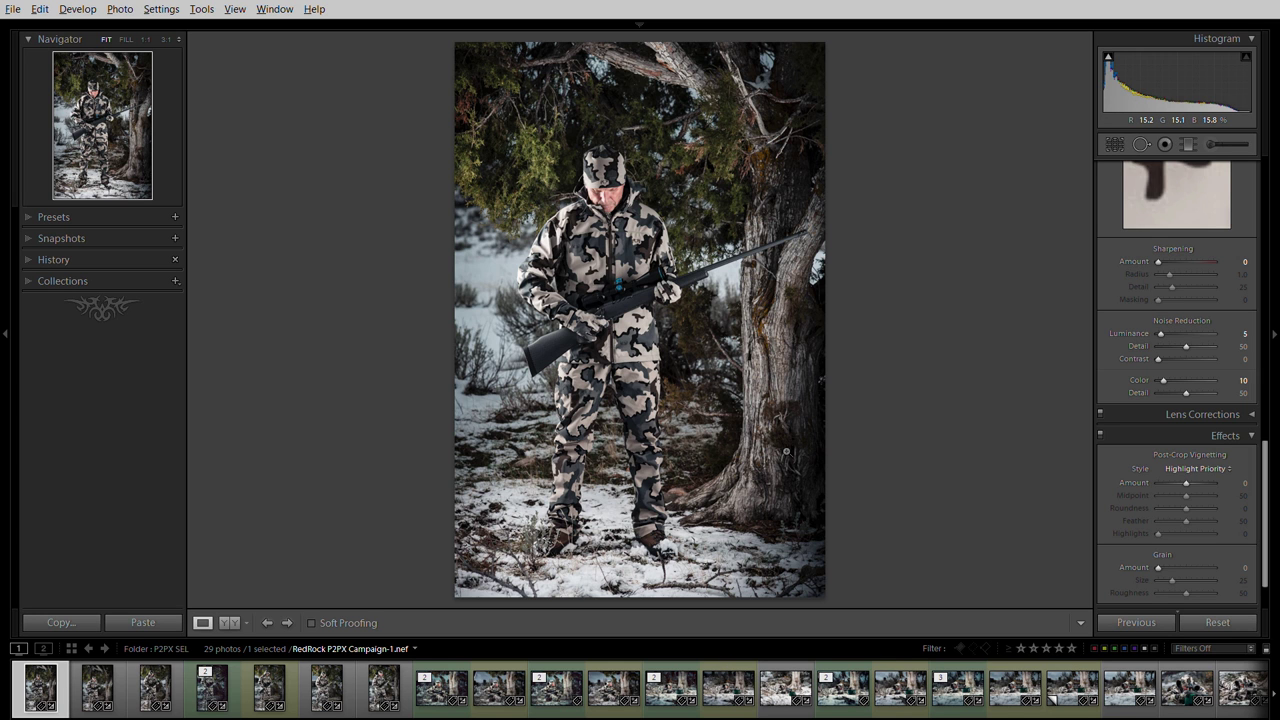
pyautogui.click(944, 706)
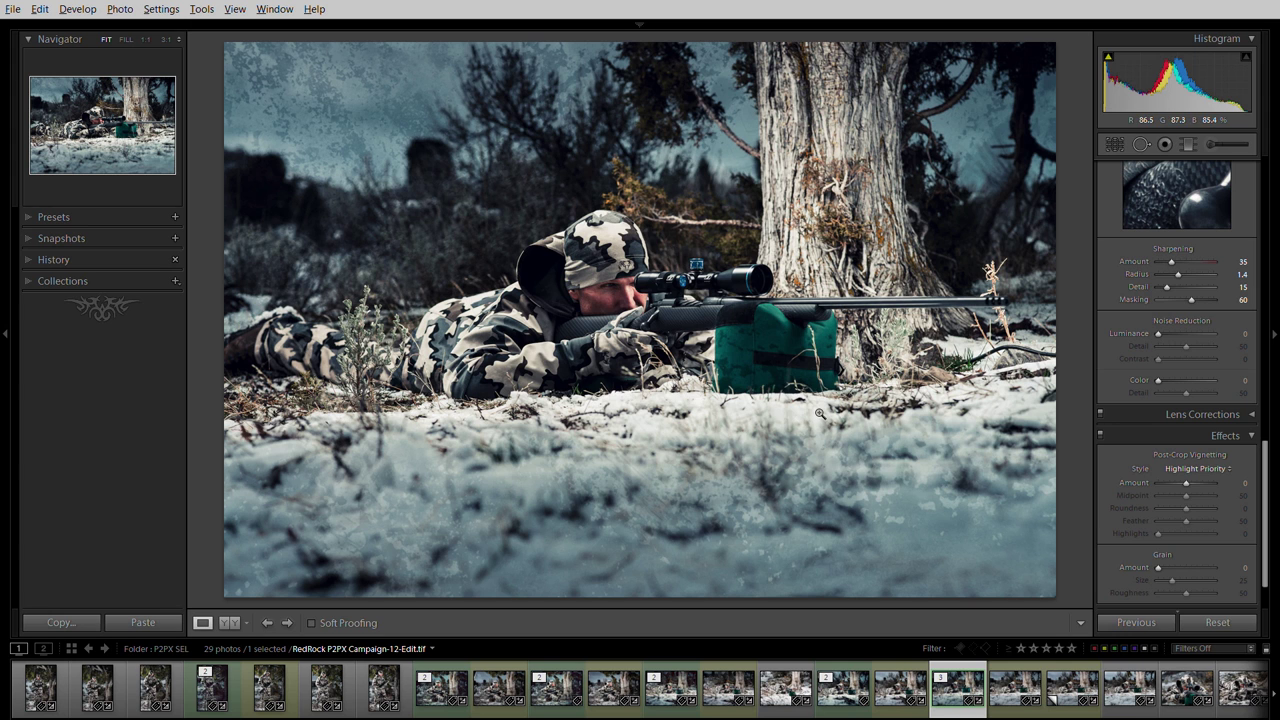
# - Select the unedited RedRock P2PX Campaign-13.nef raw in the filmstrip
pyautogui.click(1130, 688)
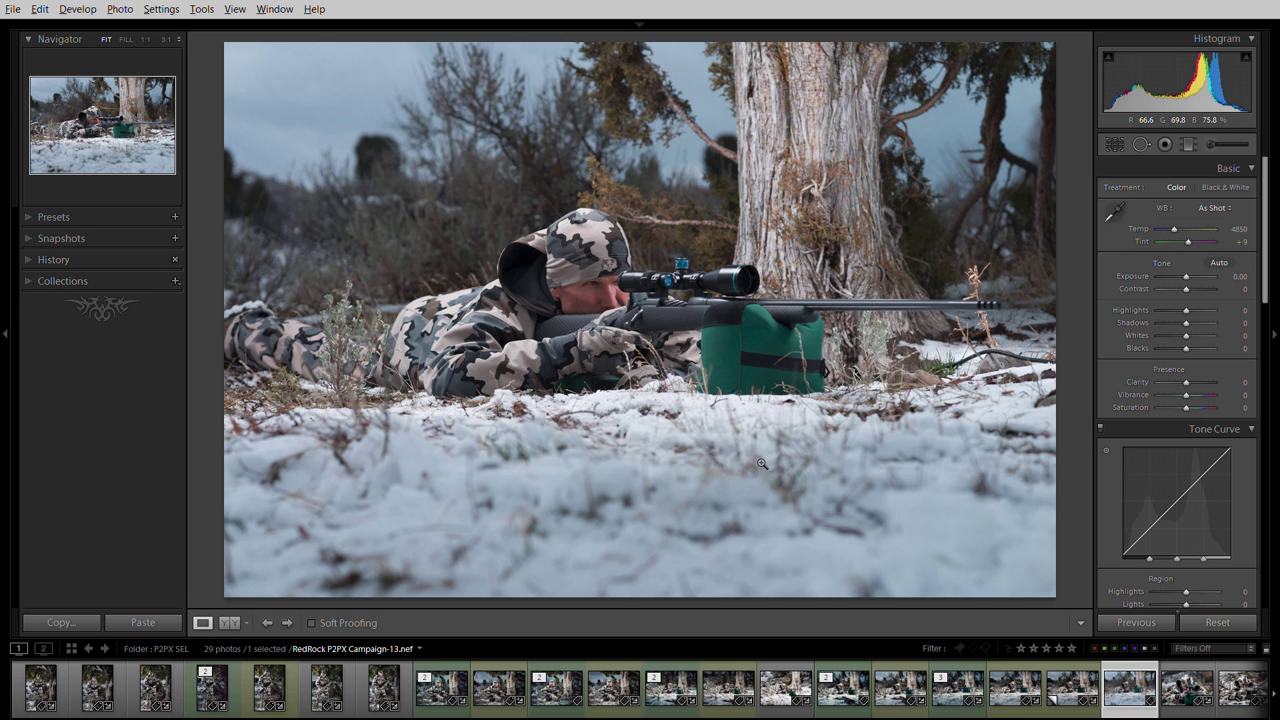
pyautogui.click(714, 424)
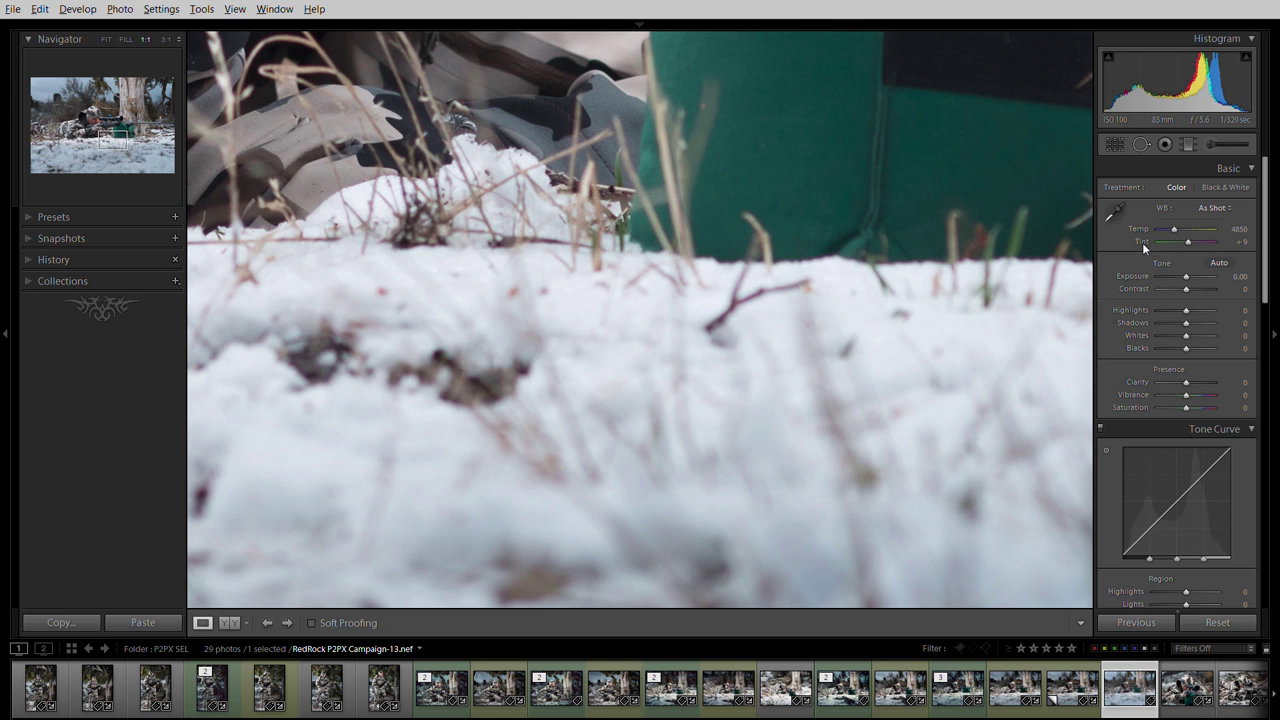
pyautogui.click(523, 322)
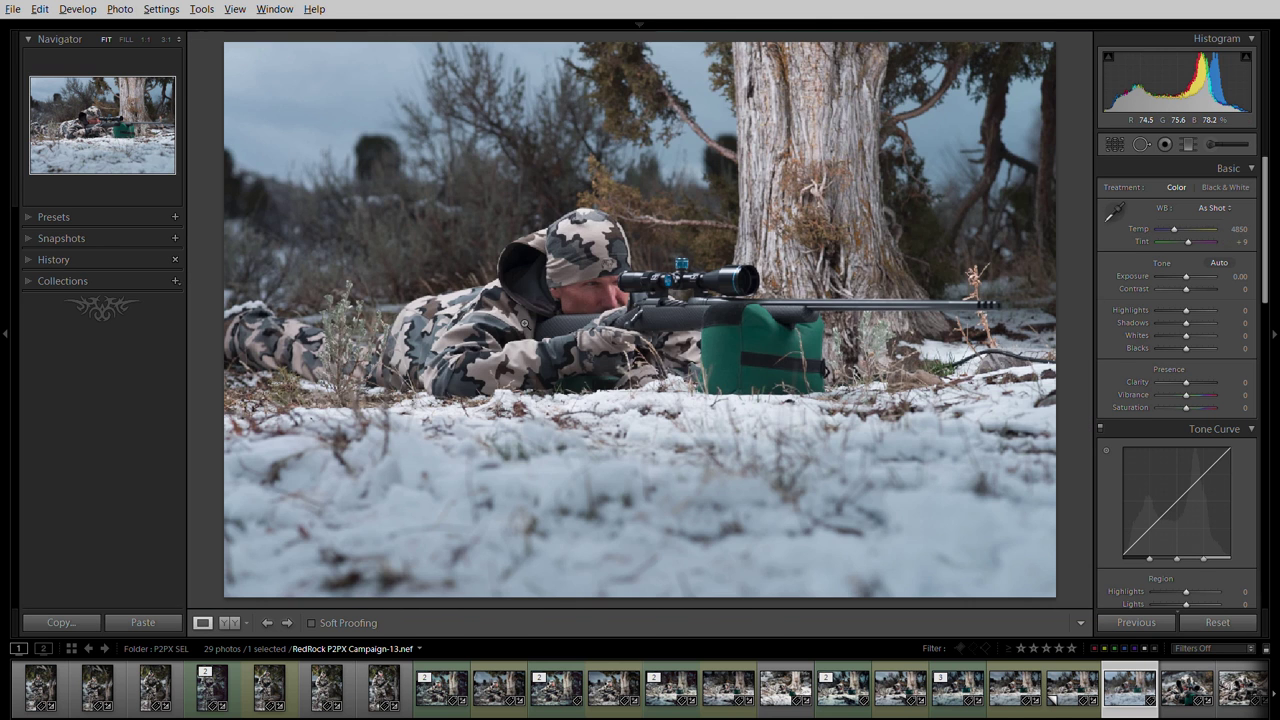
pyautogui.moveTo(1177, 280); pyautogui.dragTo(1180, 283)
pyautogui.doubleClick(1180, 278)
pyautogui.moveTo(1174, 230); pyautogui.dragTo(1192, 238)
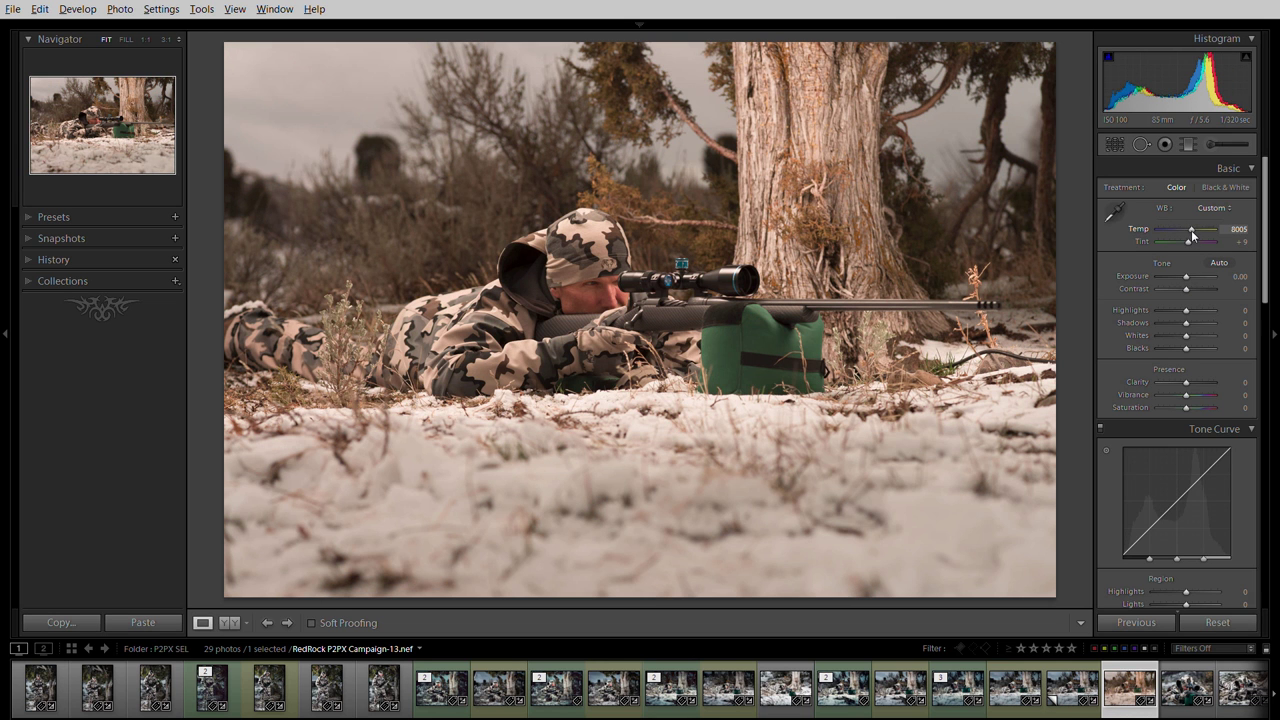
pyautogui.doubleClick(1191, 232)
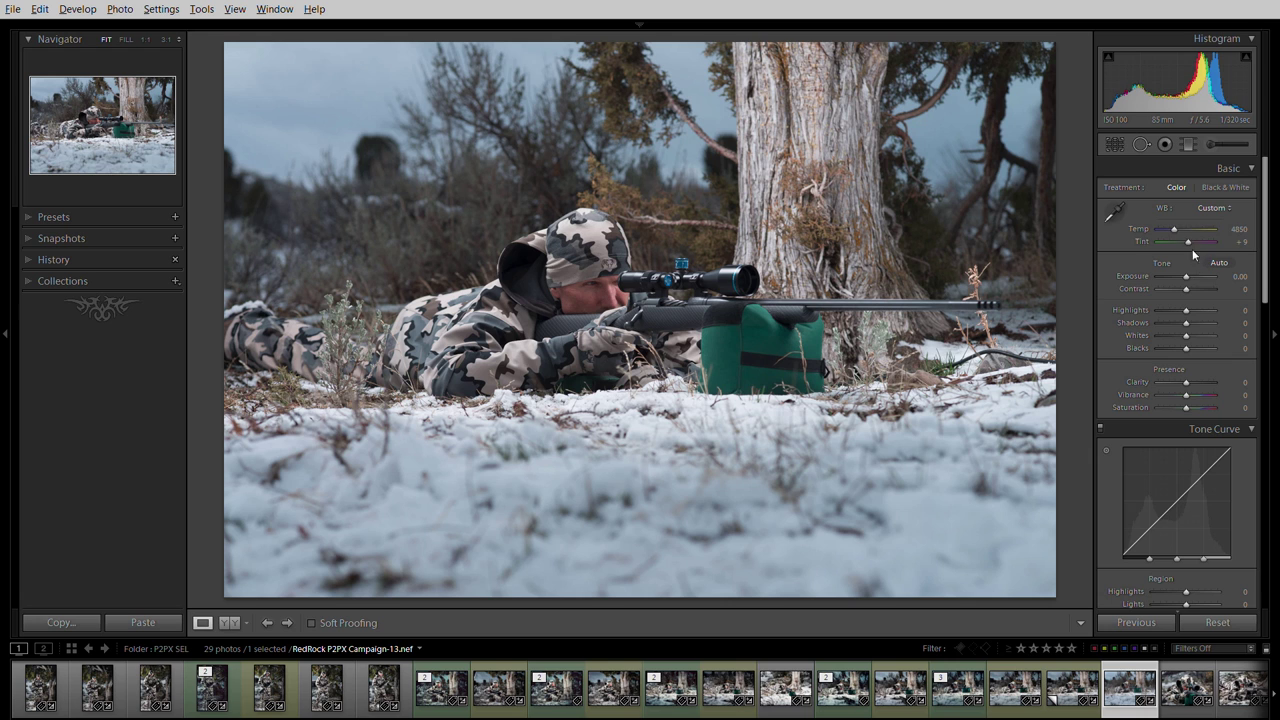
pyautogui.click(1213, 208)
pyautogui.click(1200, 221)
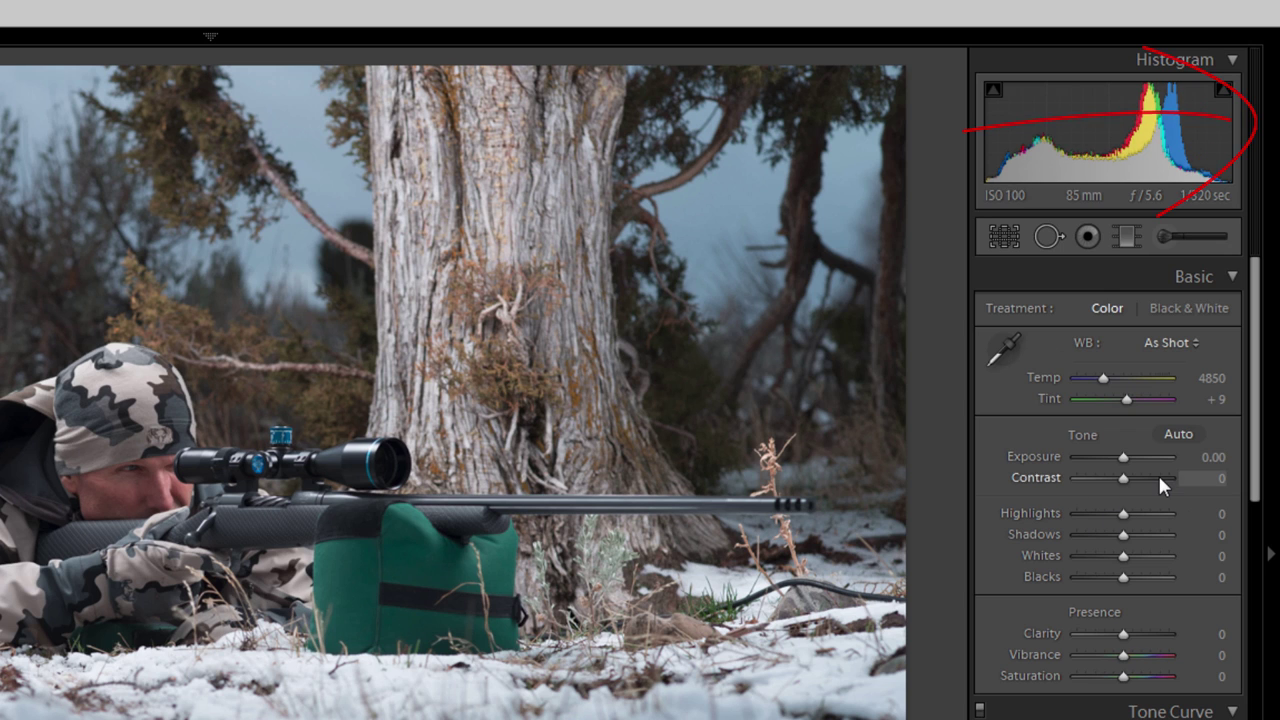
# - Set Exposure to +0.12 after trying +0.40 and a few nearby values
pyautogui.click(1205, 457)
pyautogui.write('0.4')
pyautogui.press('Return')
pyautogui.hotkey('shift', 'Down')
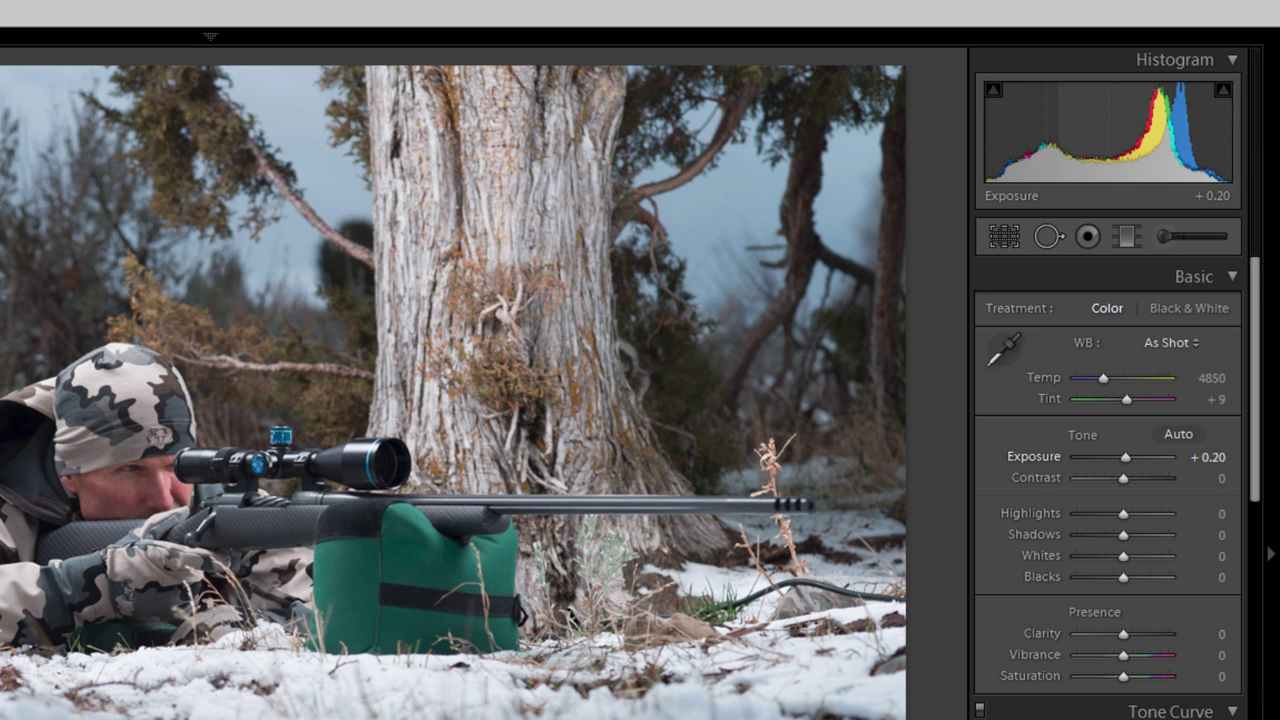
pyautogui.press('Down')
pyautogui.click(1205, 457)
pyautogui.press('Tab')
pyautogui.hotkey('shift', 'Tab')
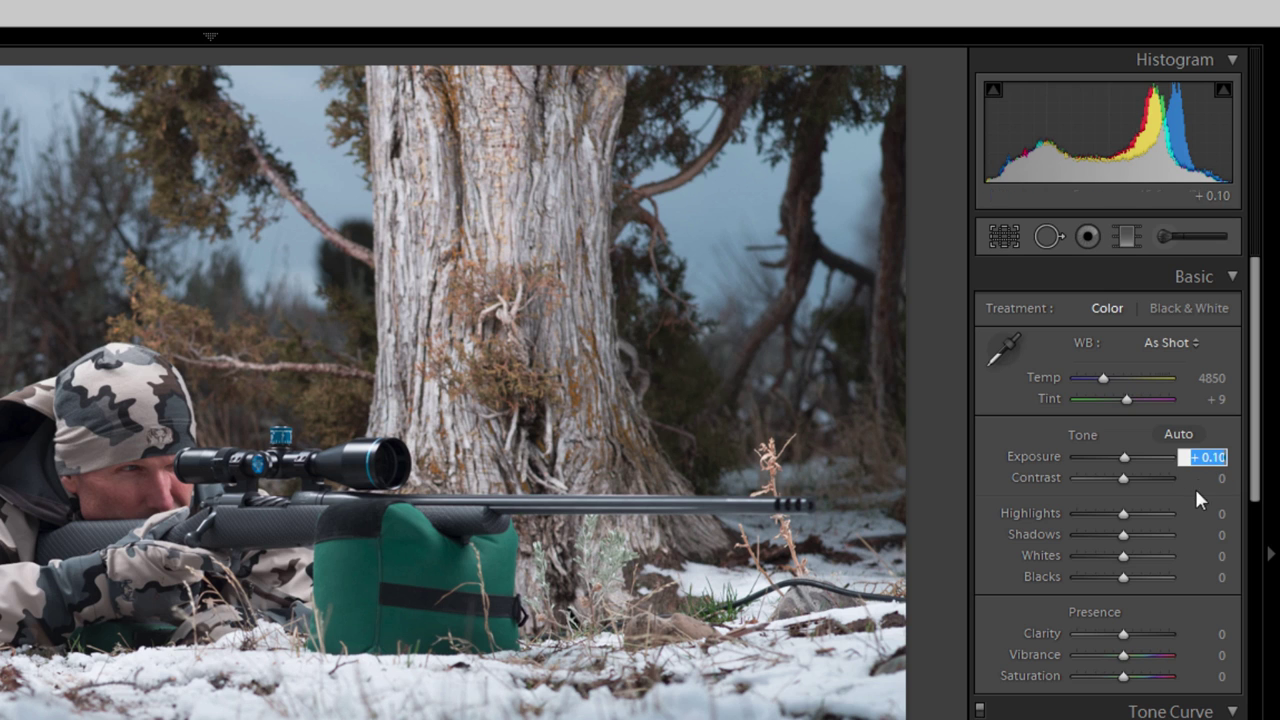
pyautogui.press('Return')
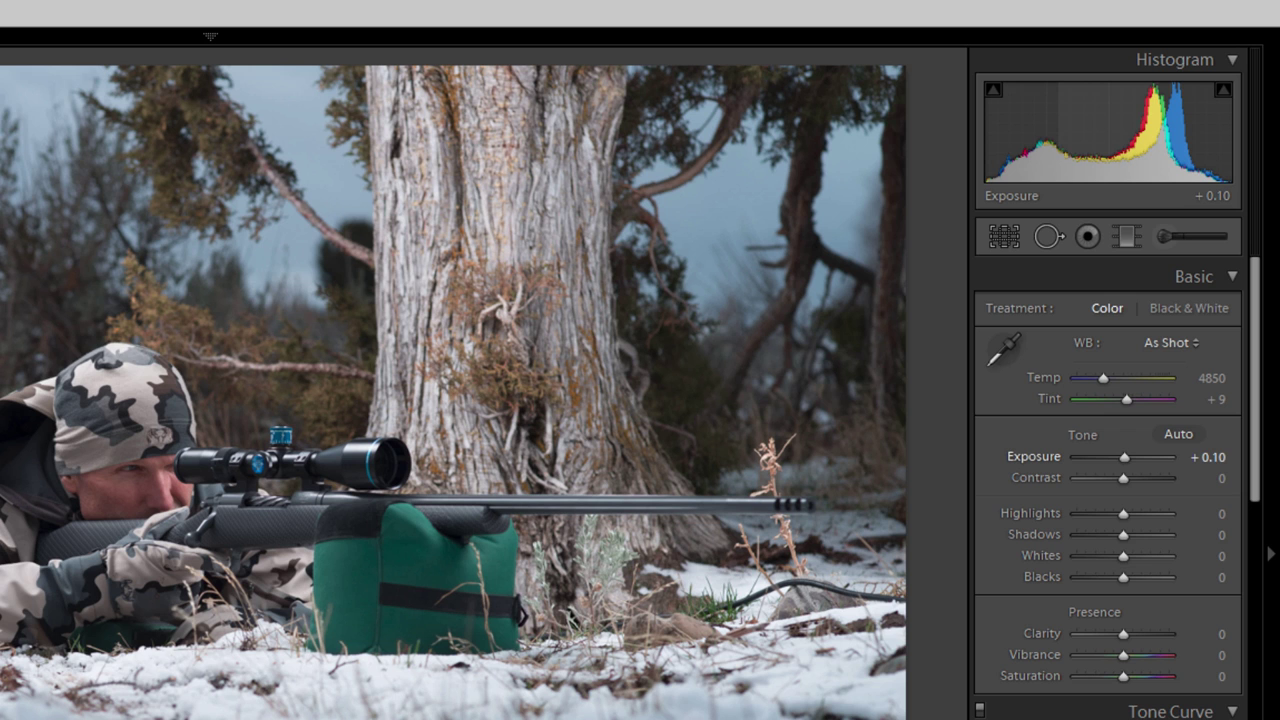
pyautogui.press('Up')
pyautogui.click(1203, 457)
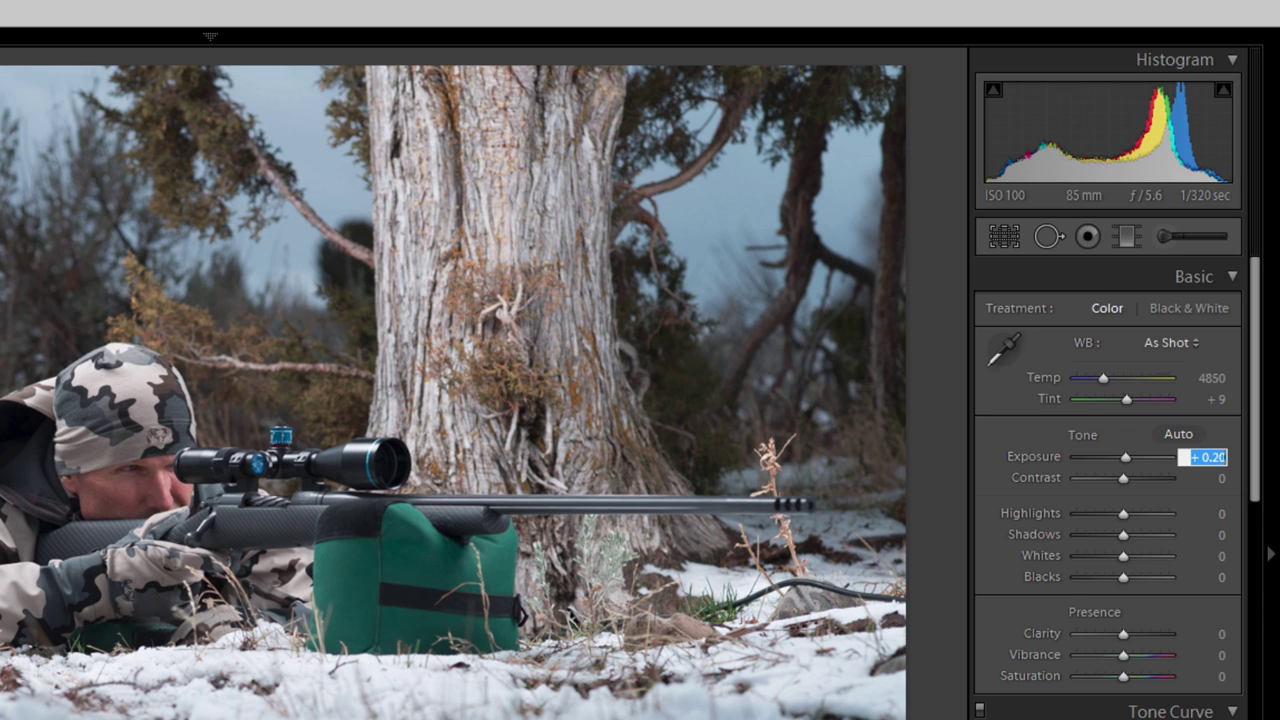
pyautogui.write('0.12')
pyautogui.press('Return')
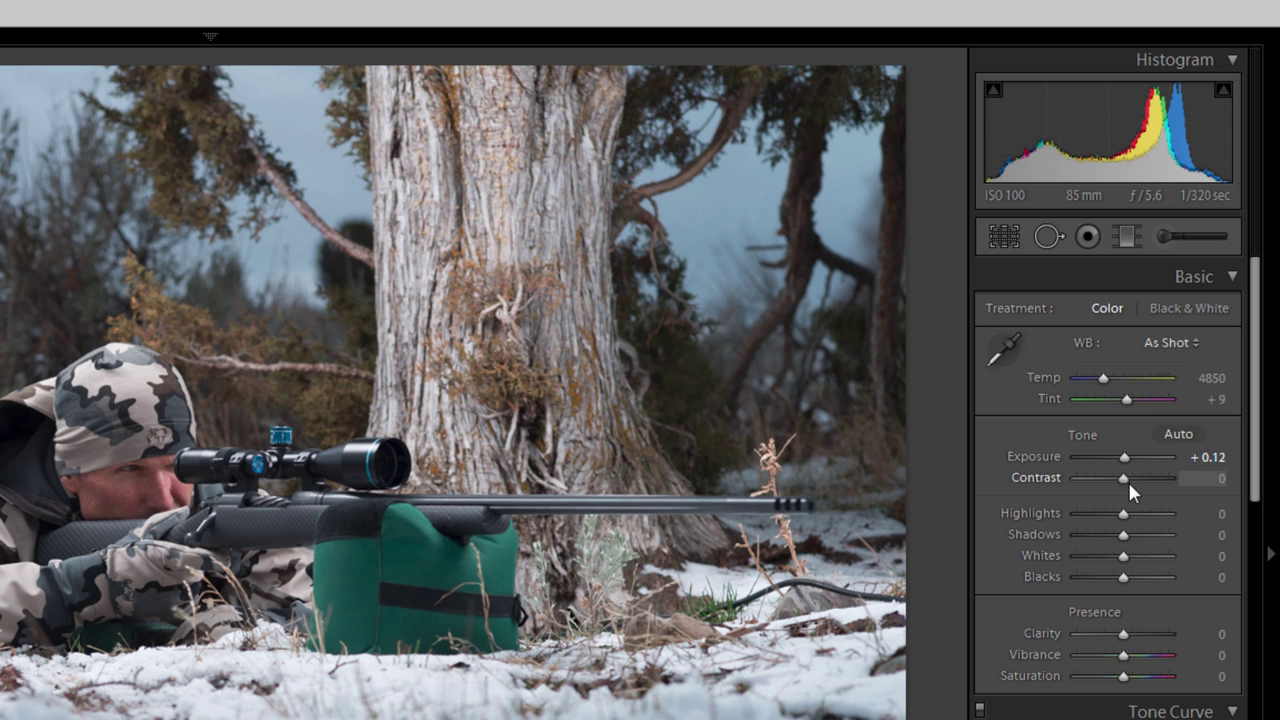
# - Raise Contrast to +17, leaving Blacks at 0 after a brief test
pyautogui.moveTo(1128, 481); pyautogui.dragTo(1133, 487)
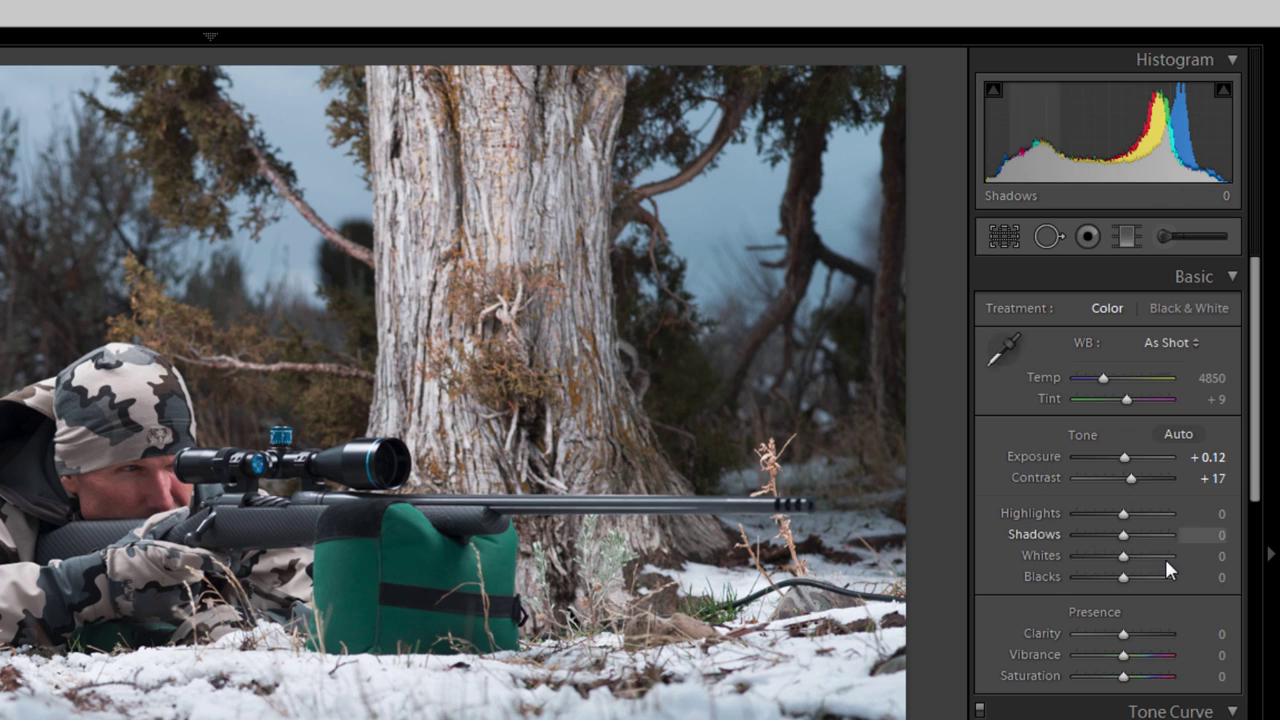
pyautogui.scroll(-1, 1148, 585)
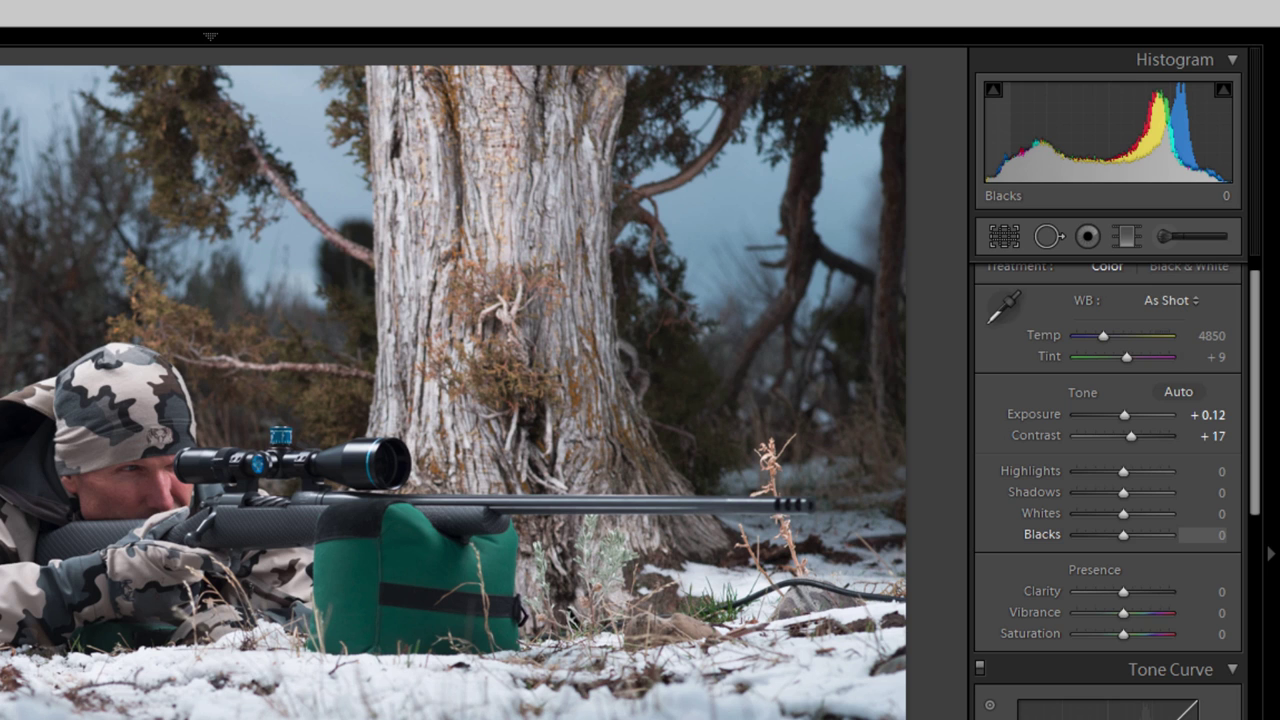
pyautogui.press('-')
pyautogui.press('-')
pyautogui.press('+')
pyautogui.press('+')
pyautogui.press('+')
pyautogui.press('+')
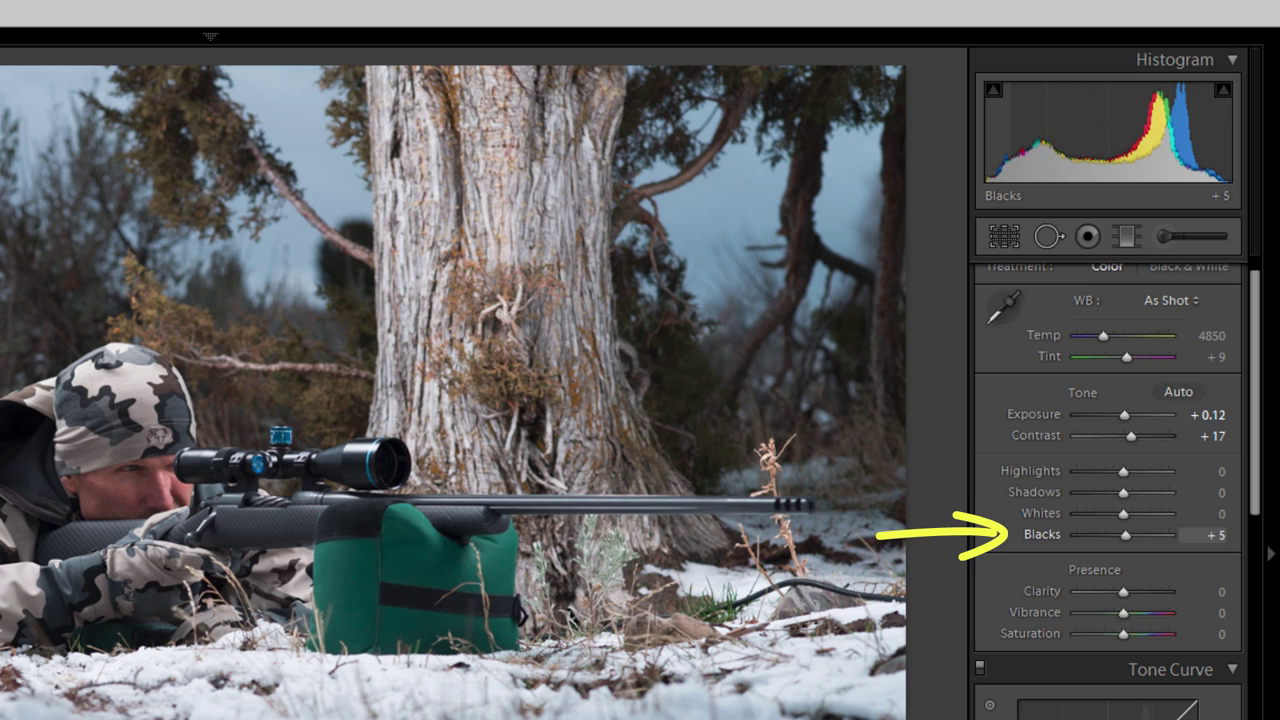
pyautogui.press('-')
pyautogui.press('-')
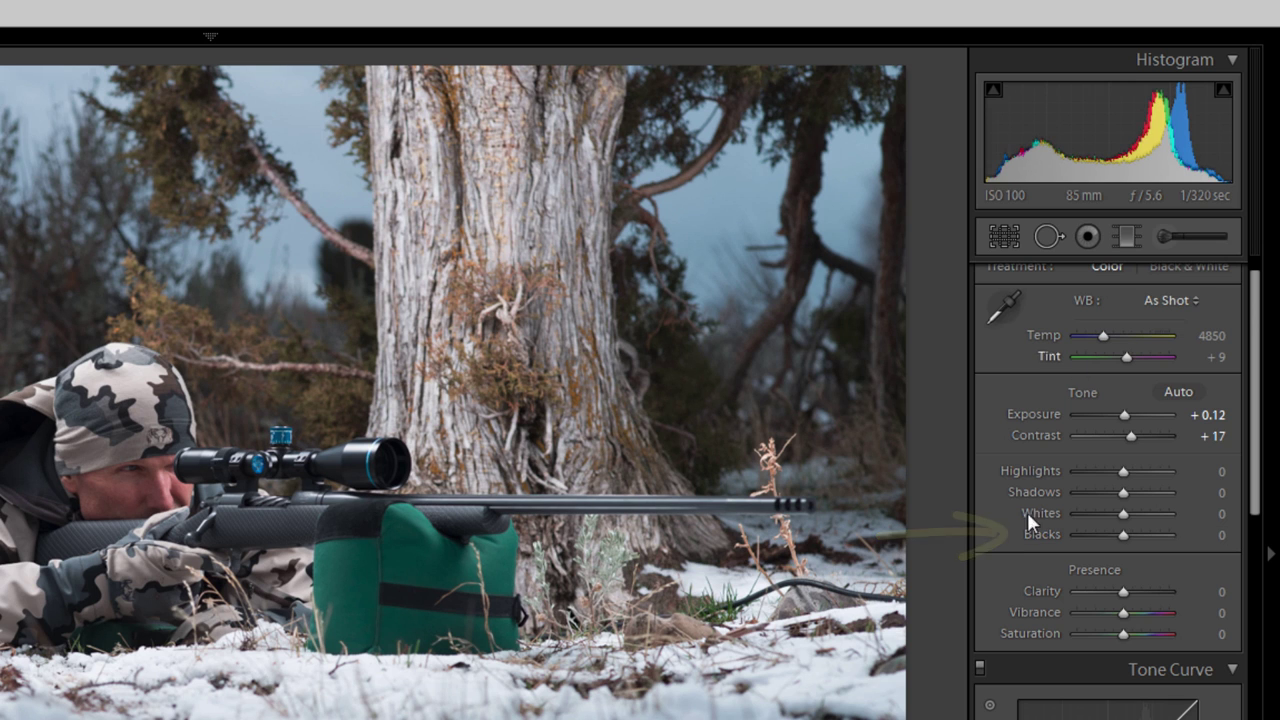
pyautogui.scroll(-3, 1021, 516)
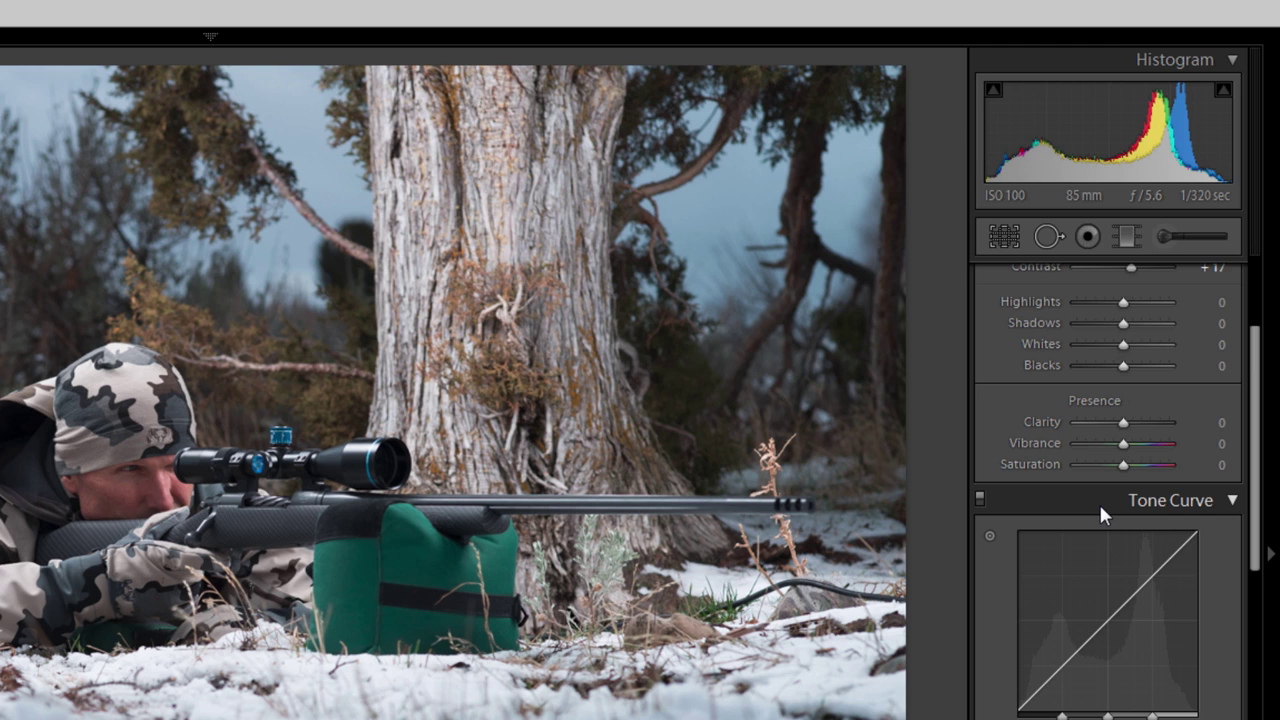
# - Apply the Strong Contrast point curve and lower the Shadows region to -34
pyautogui.scroll(-2, 1100, 513)
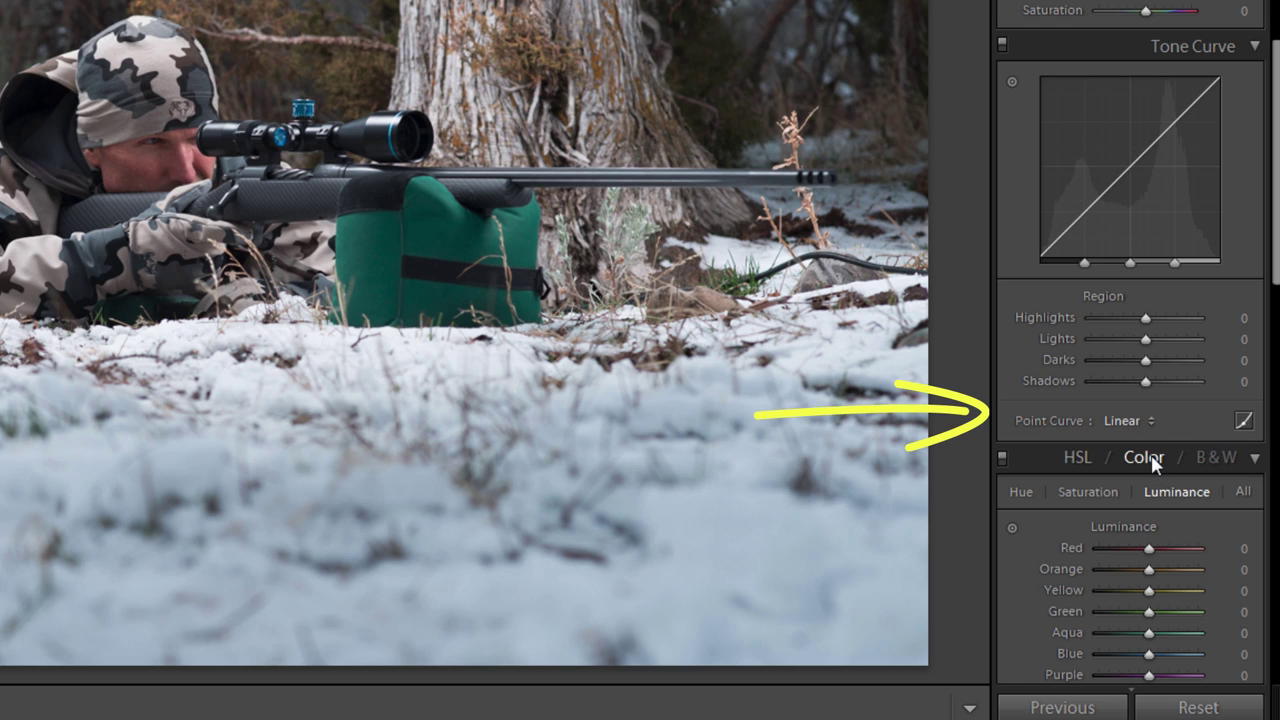
pyautogui.click(1140, 422)
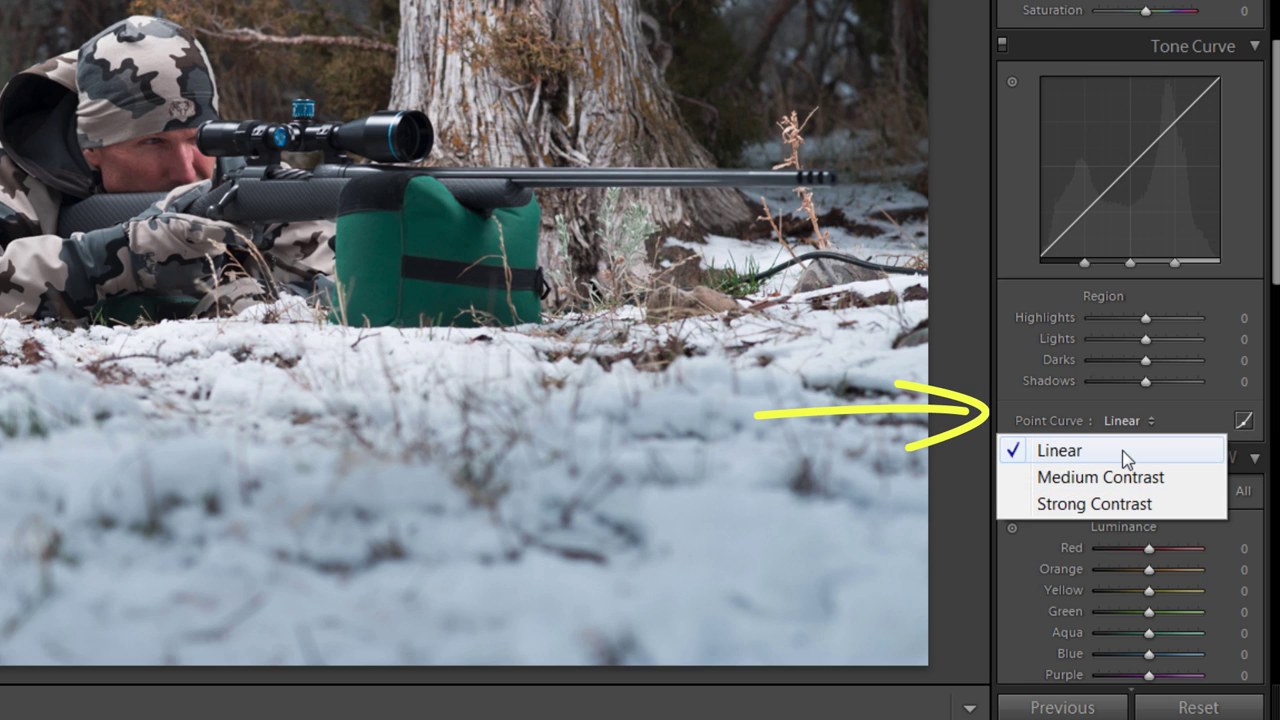
pyautogui.click(1110, 503)
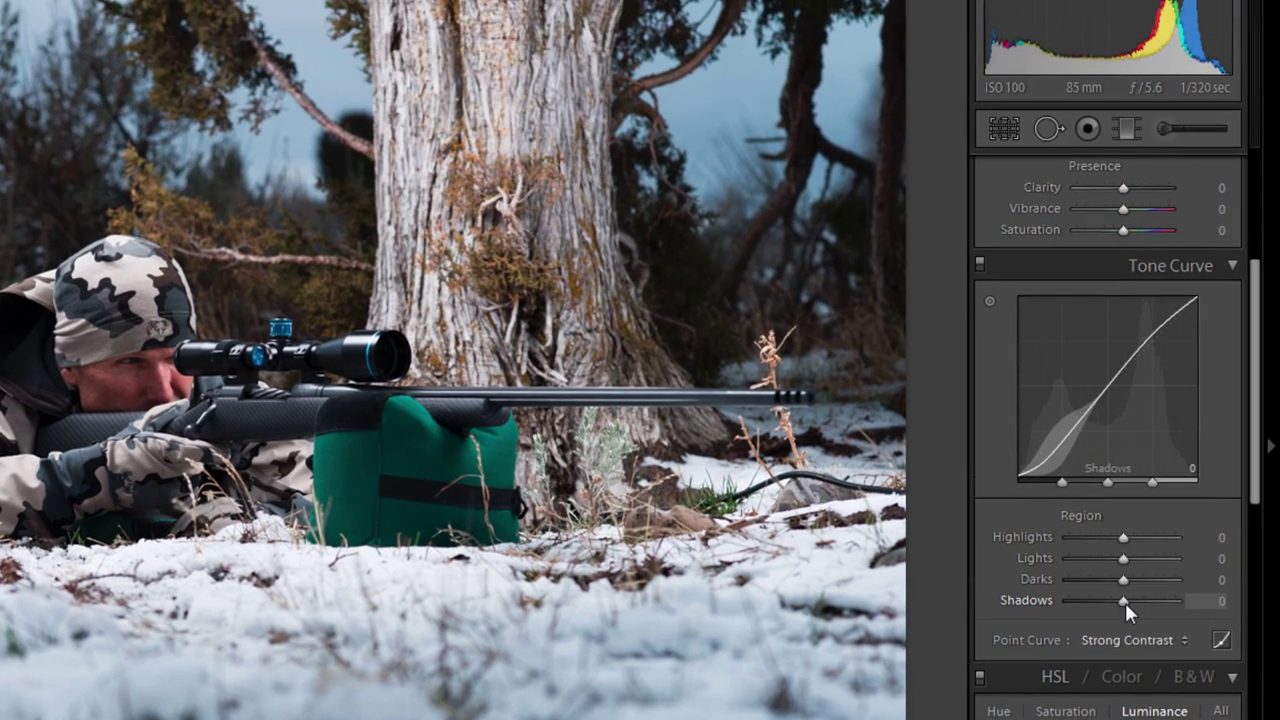
pyautogui.moveTo(1143, 403); pyautogui.dragTo(1135, 403)
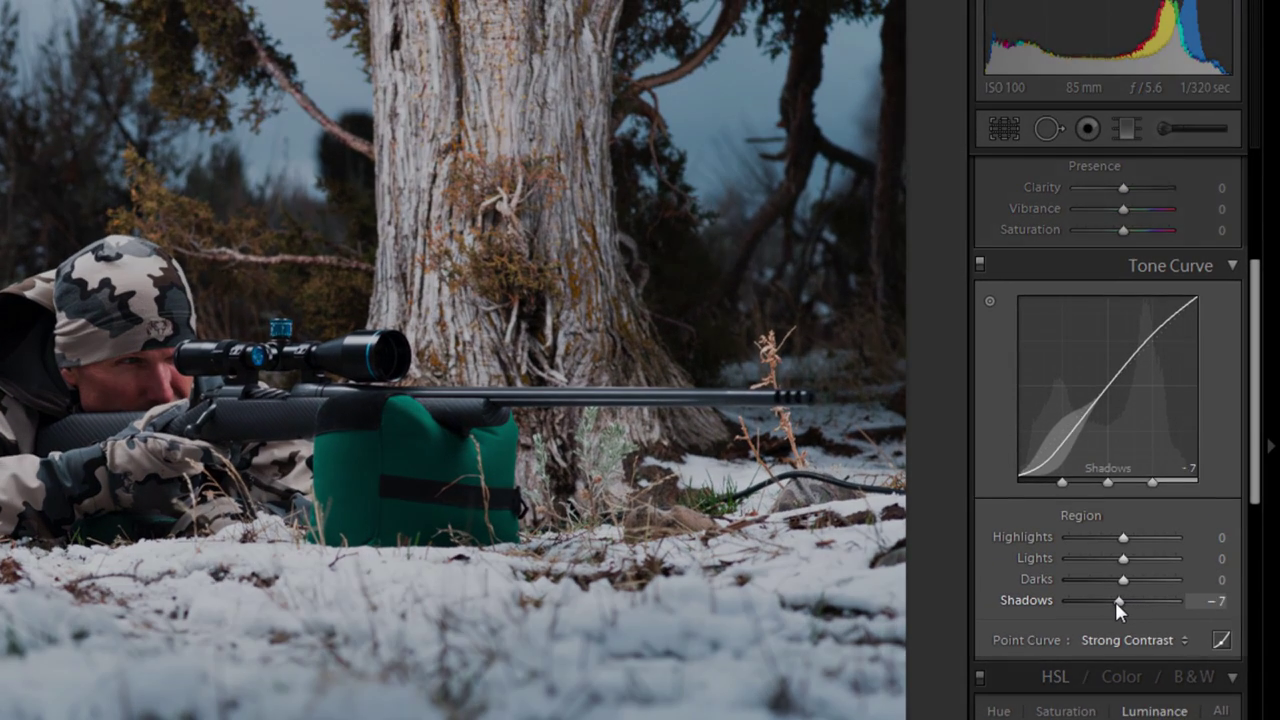
pyautogui.moveTo(1112, 602); pyautogui.dragTo(1095, 599)
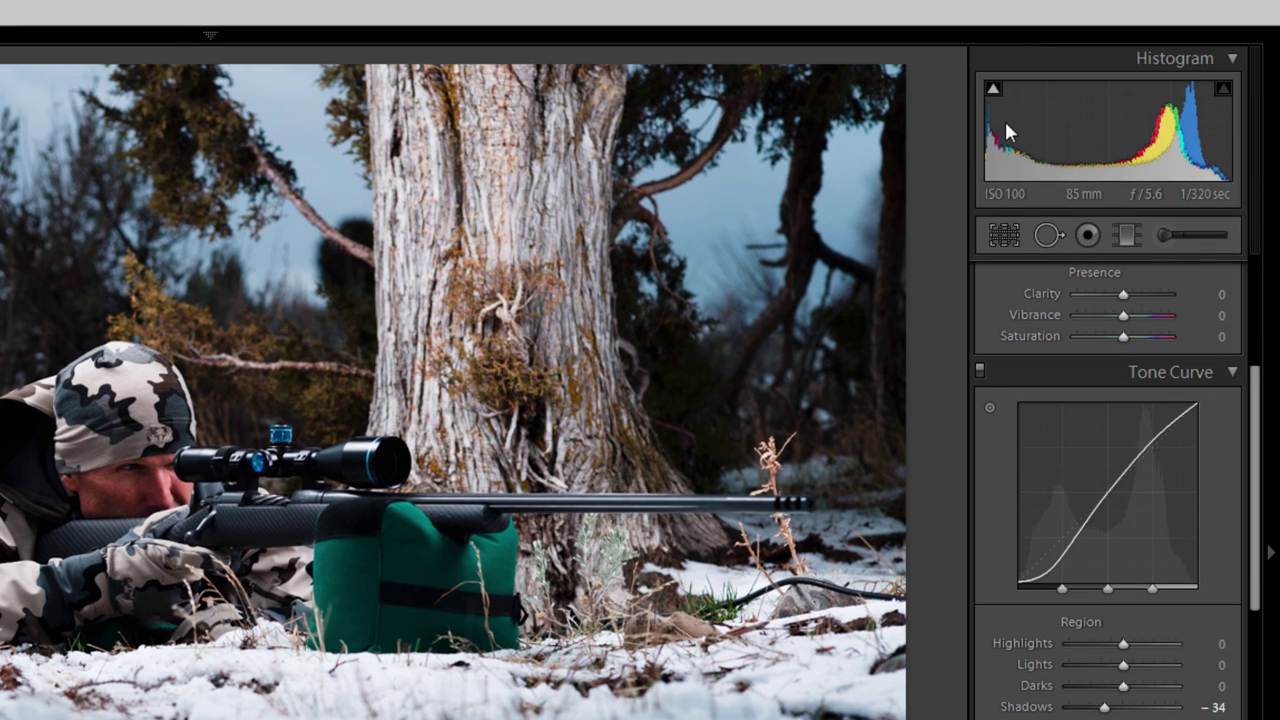
pyautogui.moveTo(992, 64)
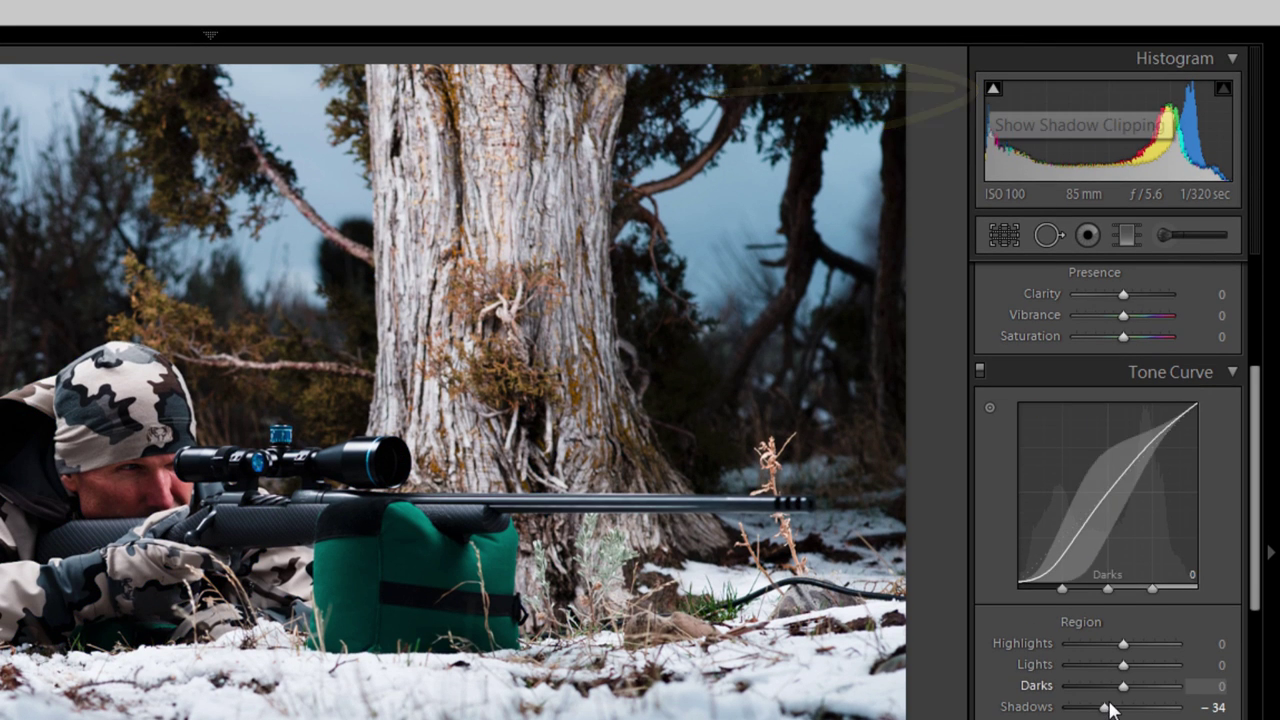
# - Set the tone curve Shadows region to -36 and lift Darks to +15
pyautogui.moveTo(1105, 708); pyautogui.dragTo(1102, 708)
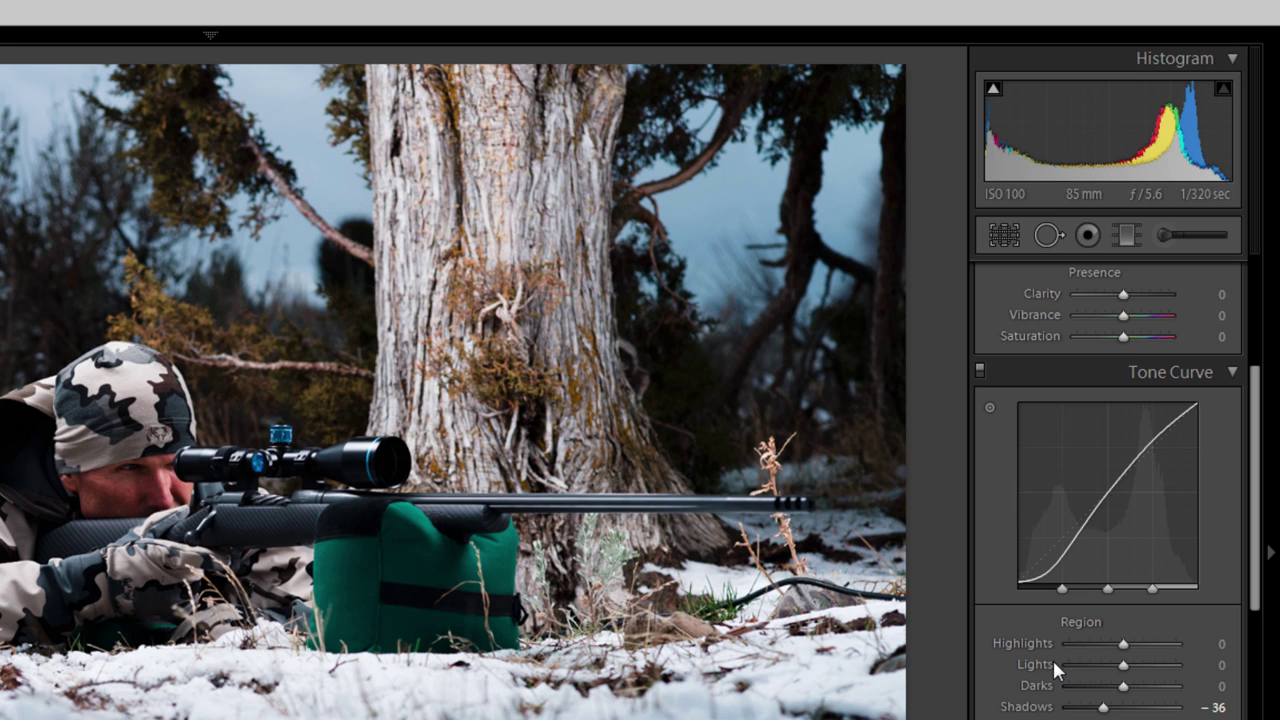
pyautogui.moveTo(1127, 691)
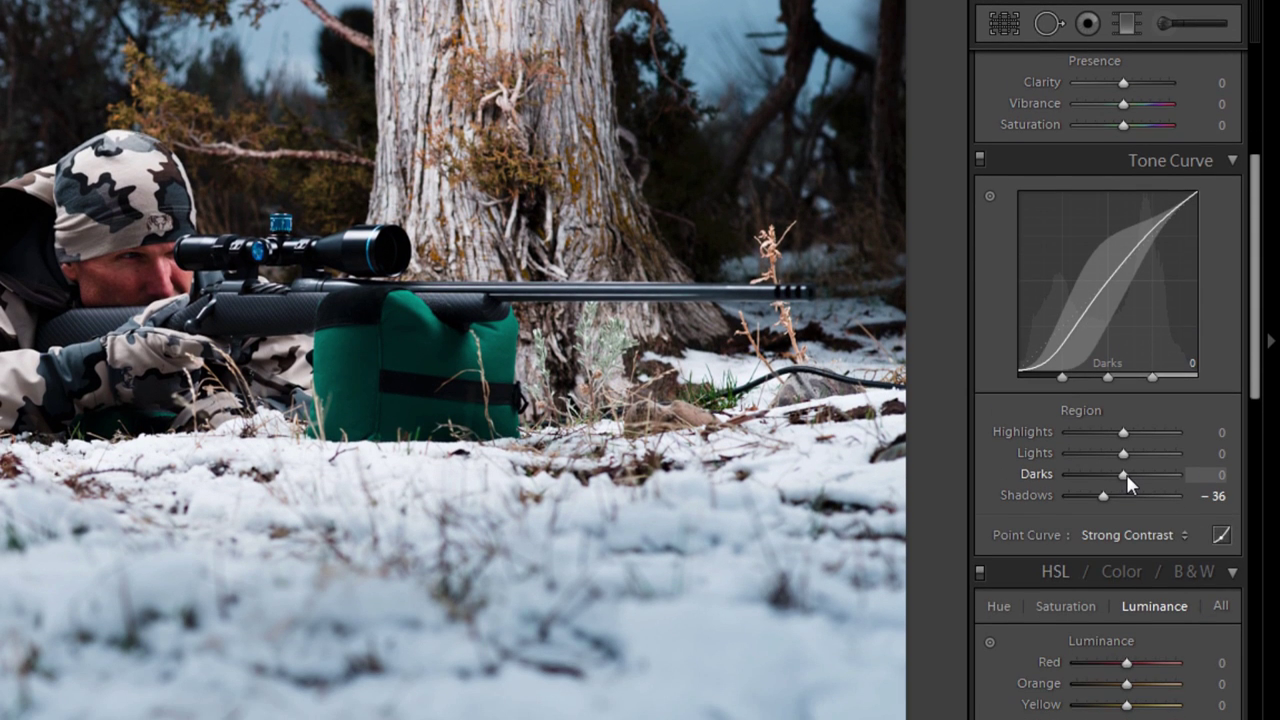
pyautogui.moveTo(1126, 475); pyautogui.dragTo(1134, 476)
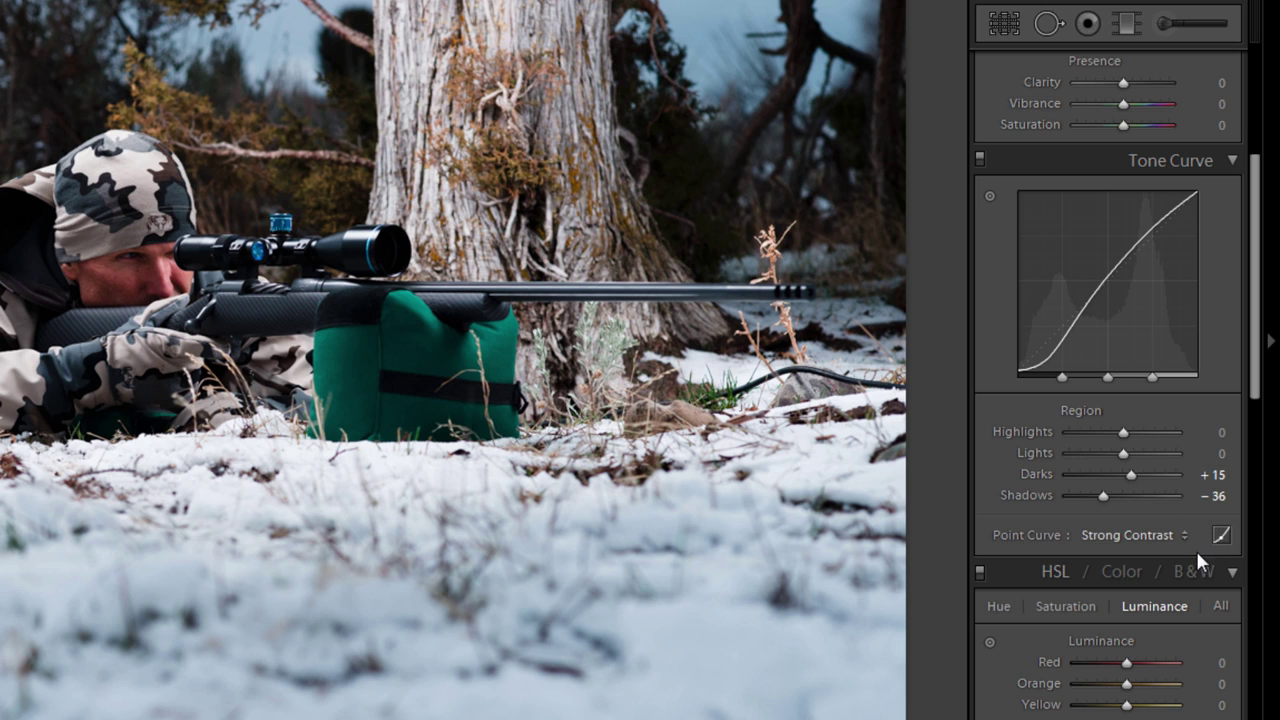
pyautogui.scroll(3, 1129, 460)
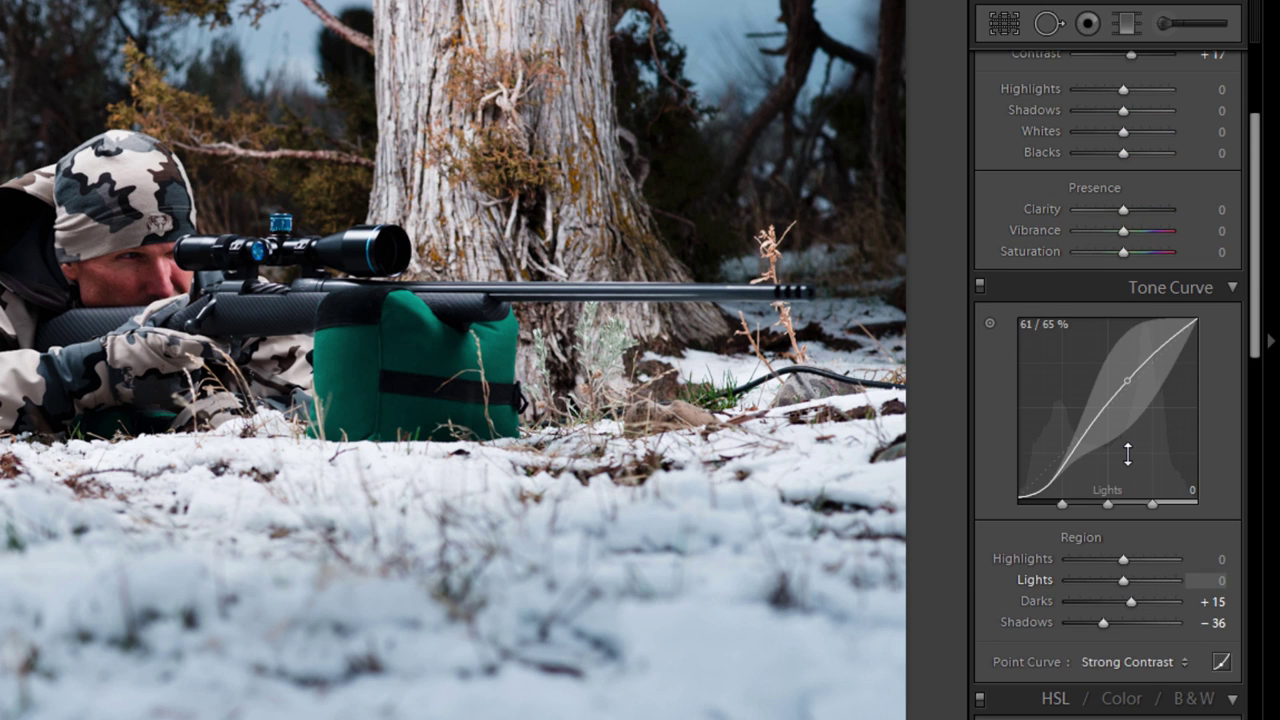
pyautogui.scroll(-1, 1127, 455)
pyautogui.scroll(4, 1127, 455)
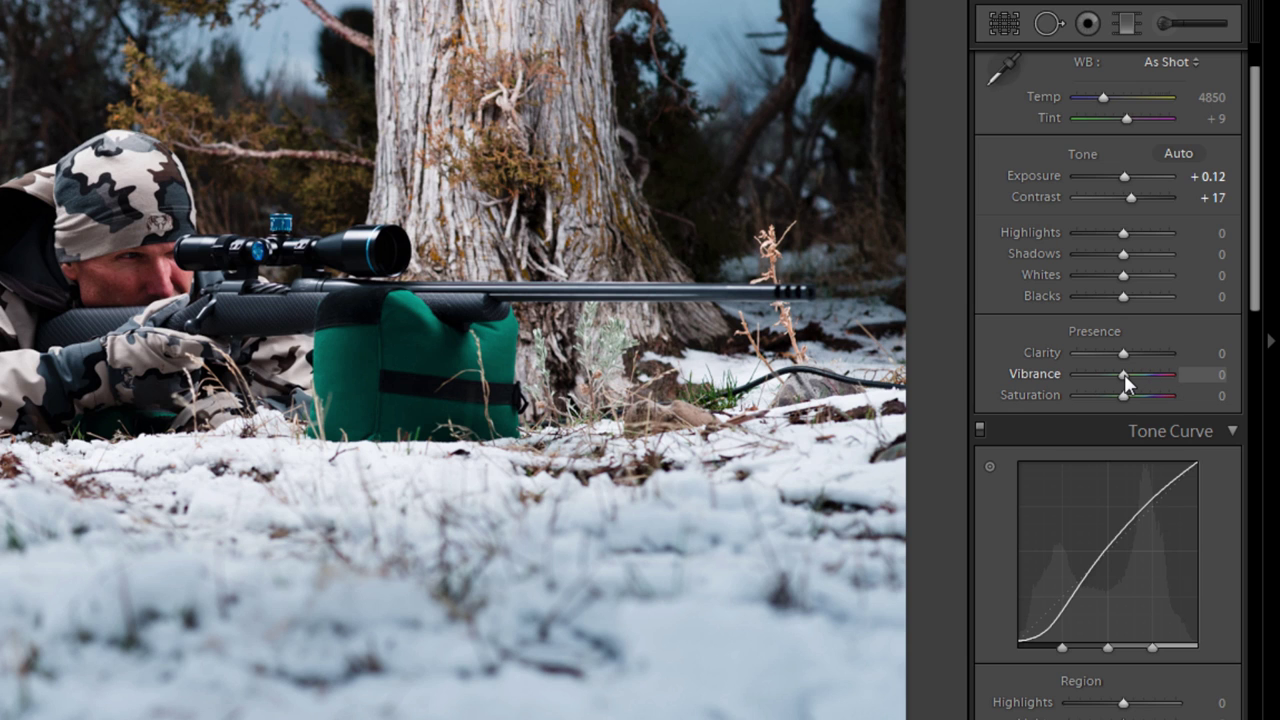
# - Set Vibrance to -48 and Saturation to +48, then zoom in on the face
pyautogui.moveTo(1125, 375); pyautogui.dragTo(1103, 375)
pyautogui.moveTo(1104, 374); pyautogui.dragTo(1100, 374)
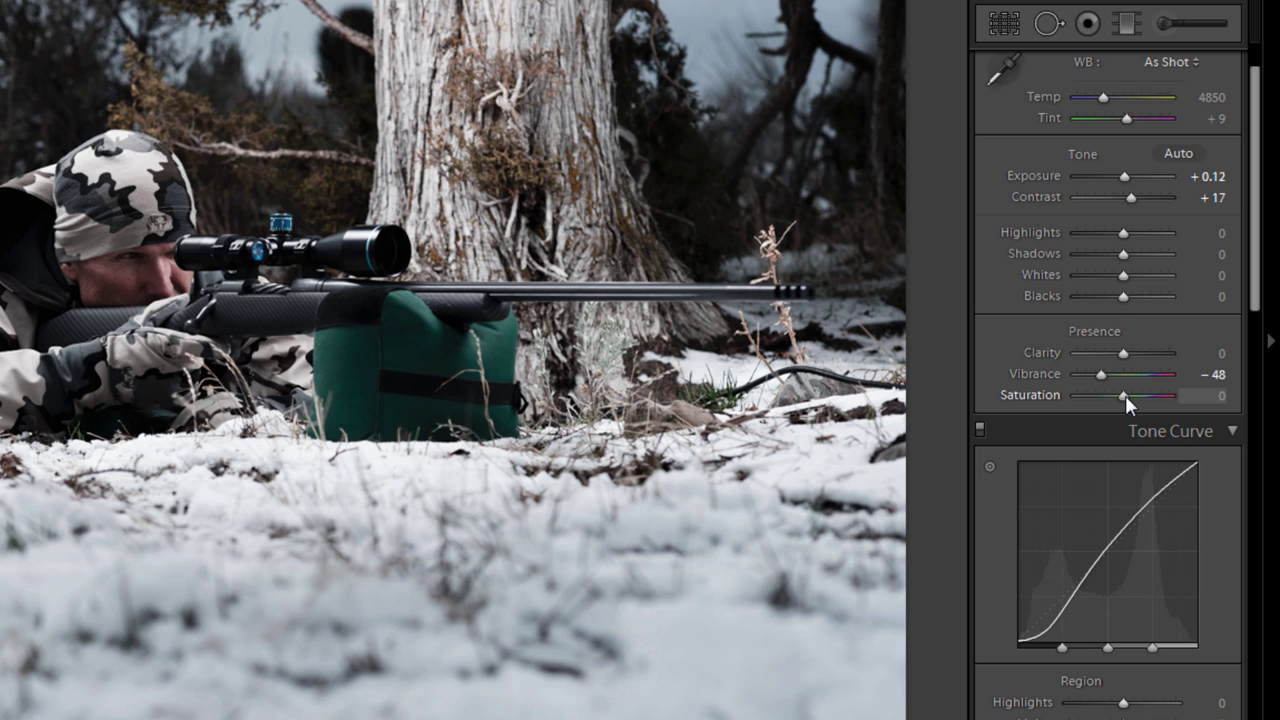
pyautogui.moveTo(1125, 395); pyautogui.dragTo(1144, 396)
pyautogui.click(1205, 396)
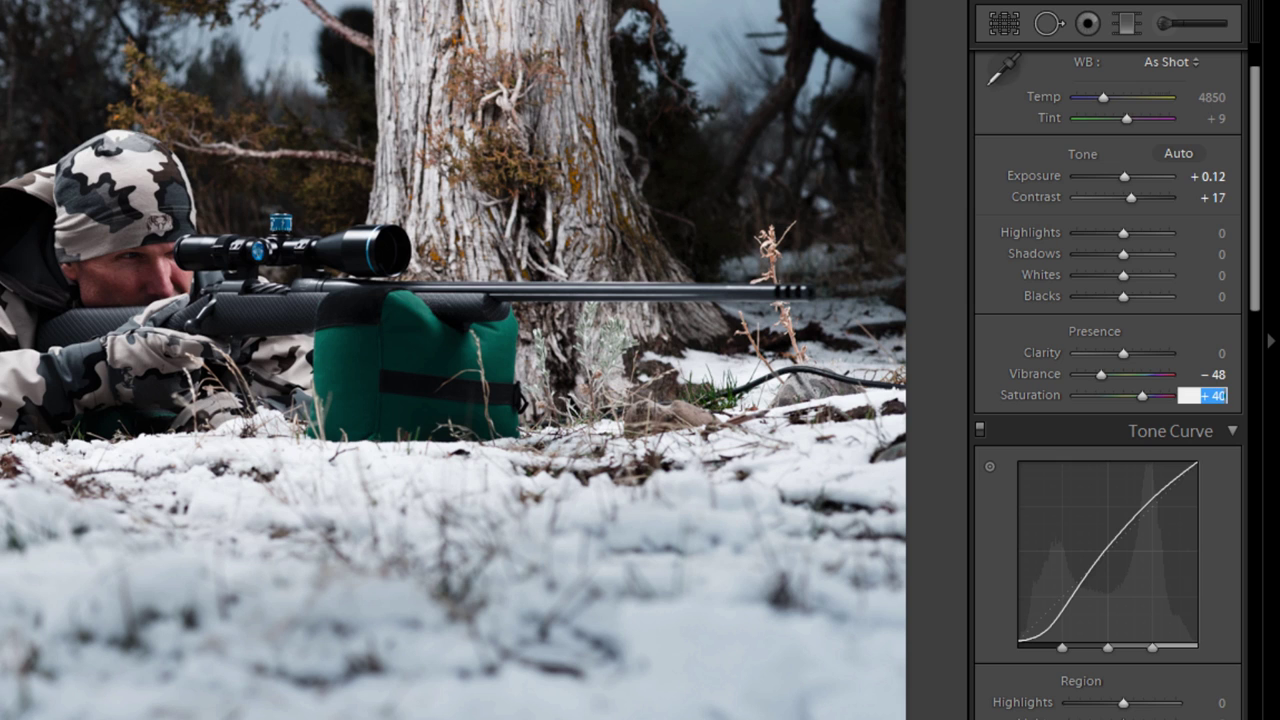
pyautogui.write('48')
pyautogui.press('Return')
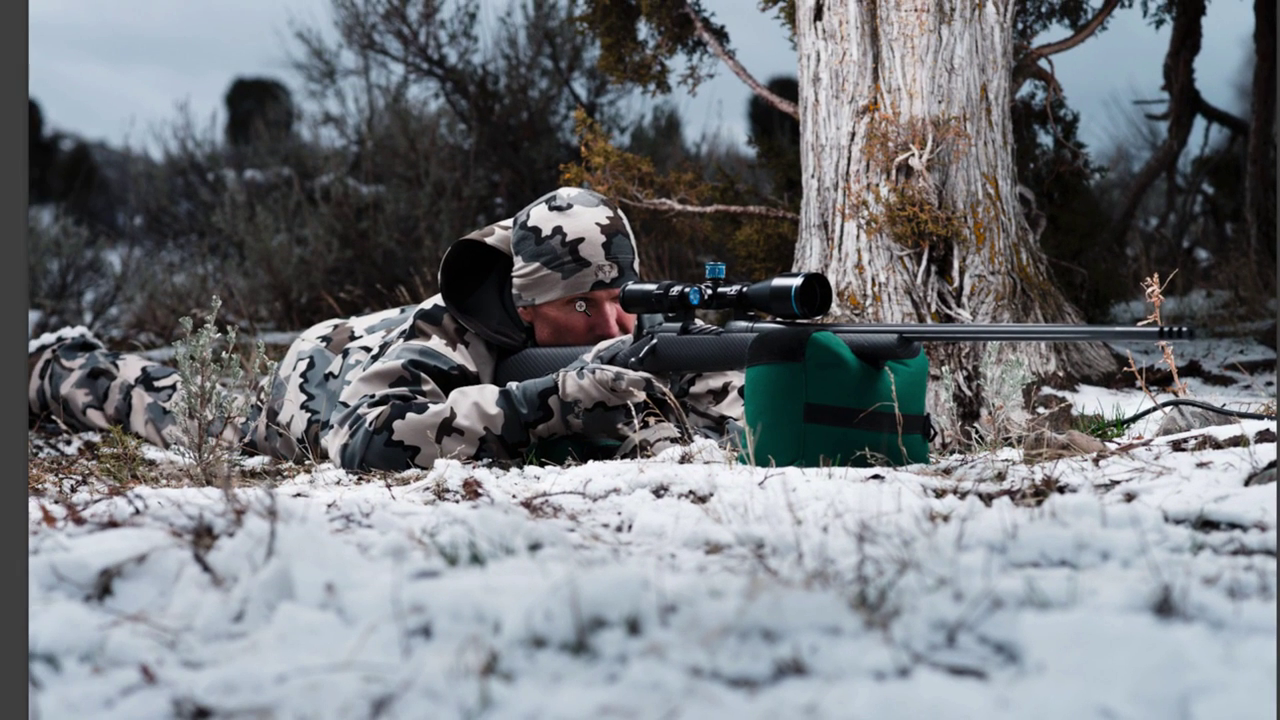
pyautogui.click(578, 321)
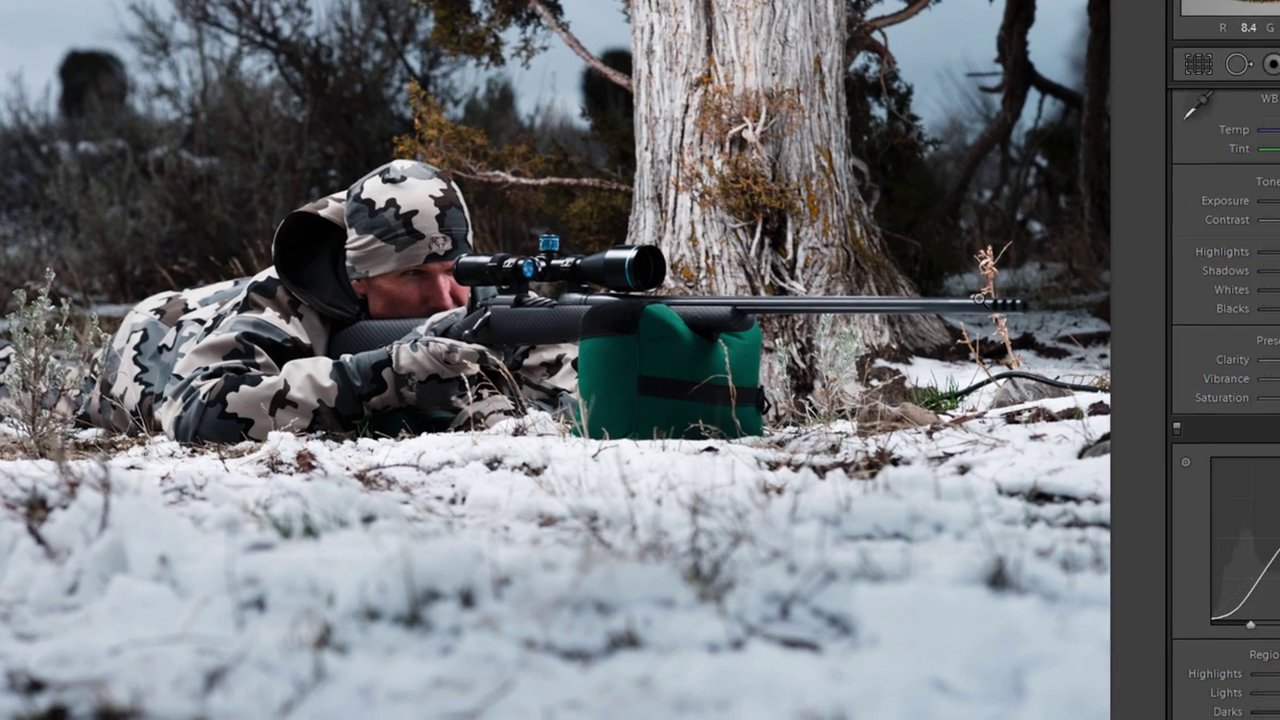
# - Scroll down to the HSL Luminance sliders and darken Aqua to -38
pyautogui.scroll(-5, 1235, 292)
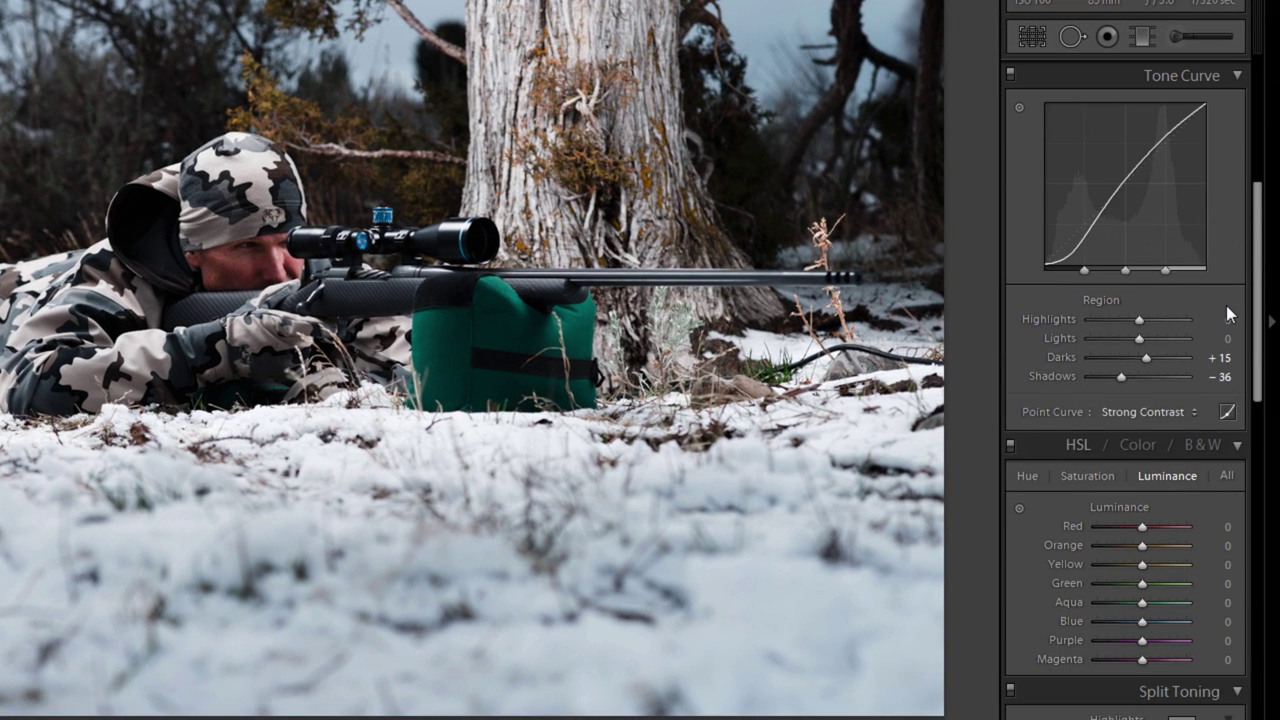
pyautogui.scroll(-3, 1228, 312)
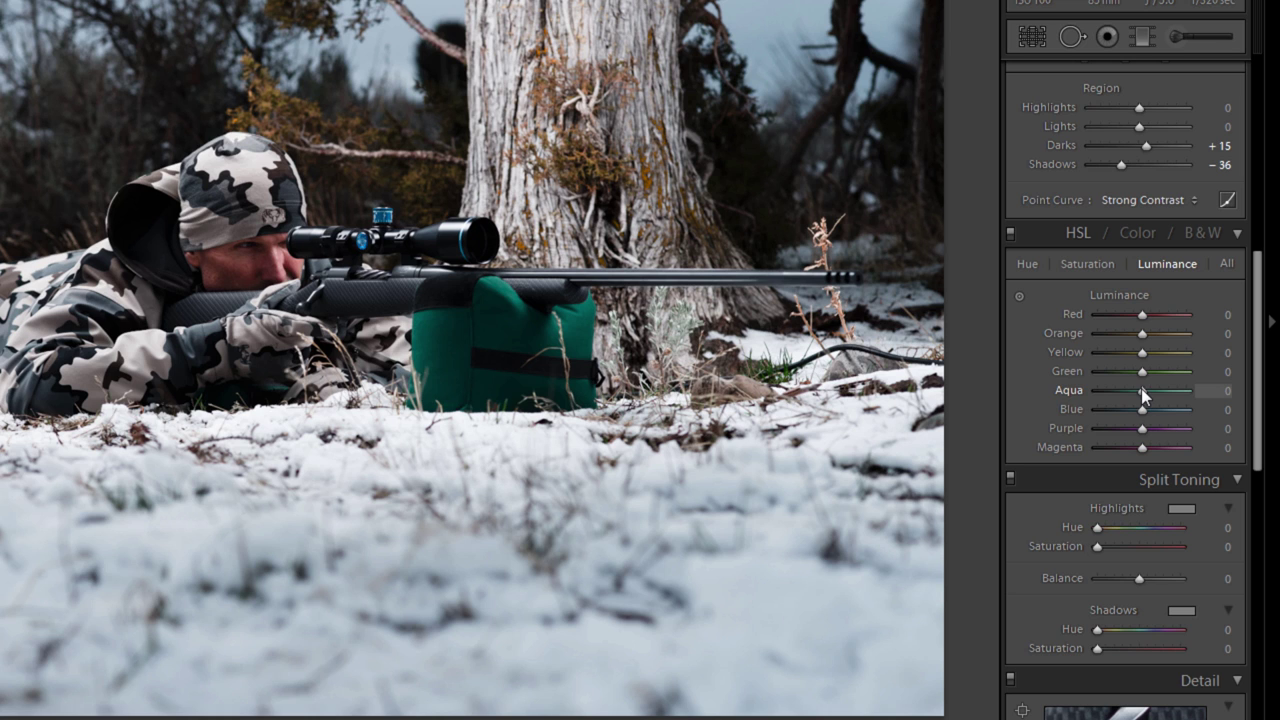
pyautogui.moveTo(1143, 395); pyautogui.dragTo(1123, 391)
# - Ease Aqua back slightly and set Blue luminance to -33 after previewing -100
pyautogui.moveTo(1128, 392); pyautogui.dragTo(1129, 396)
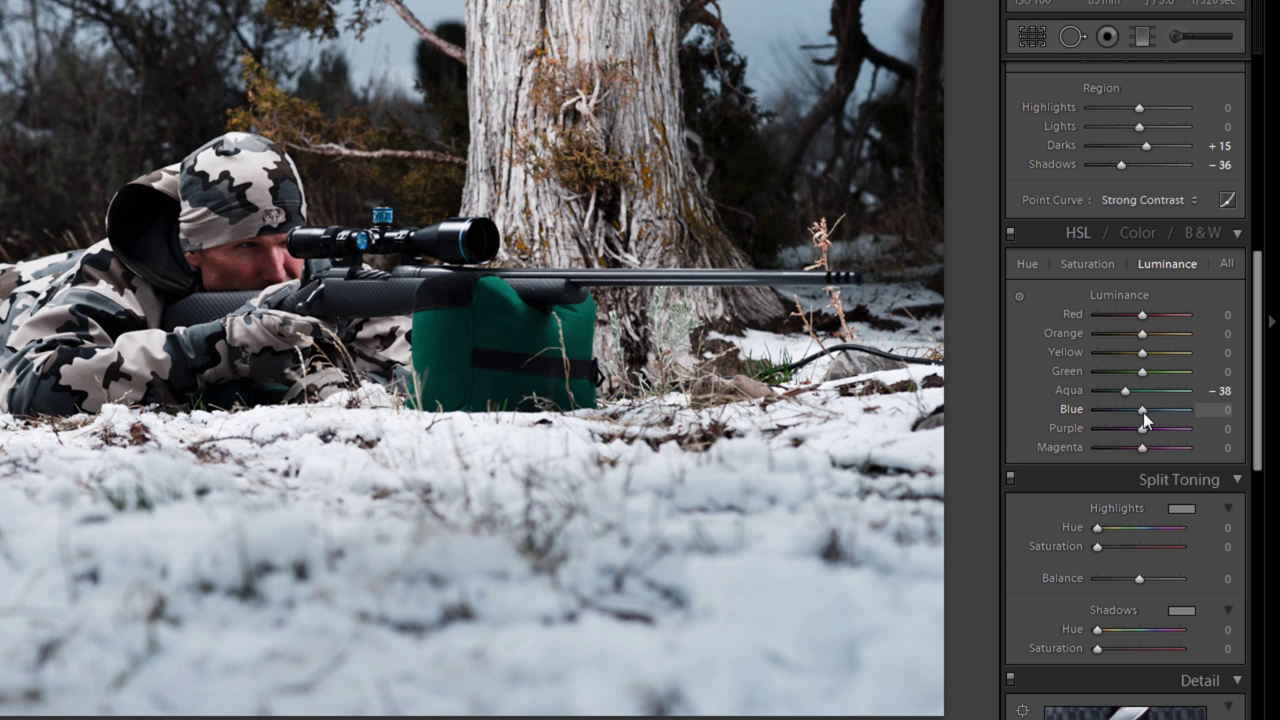
pyautogui.moveTo(1141, 413); pyautogui.dragTo(1101, 420)
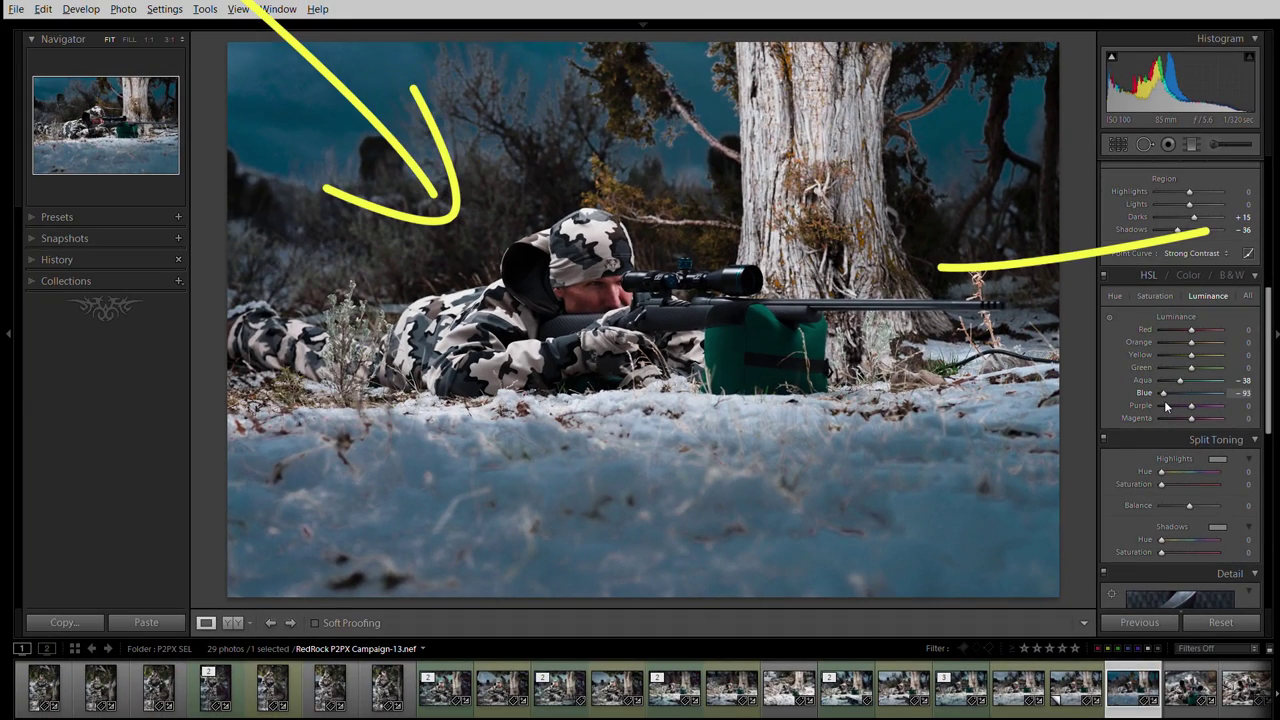
pyautogui.moveTo(1165, 405); pyautogui.dragTo(1165, 409)
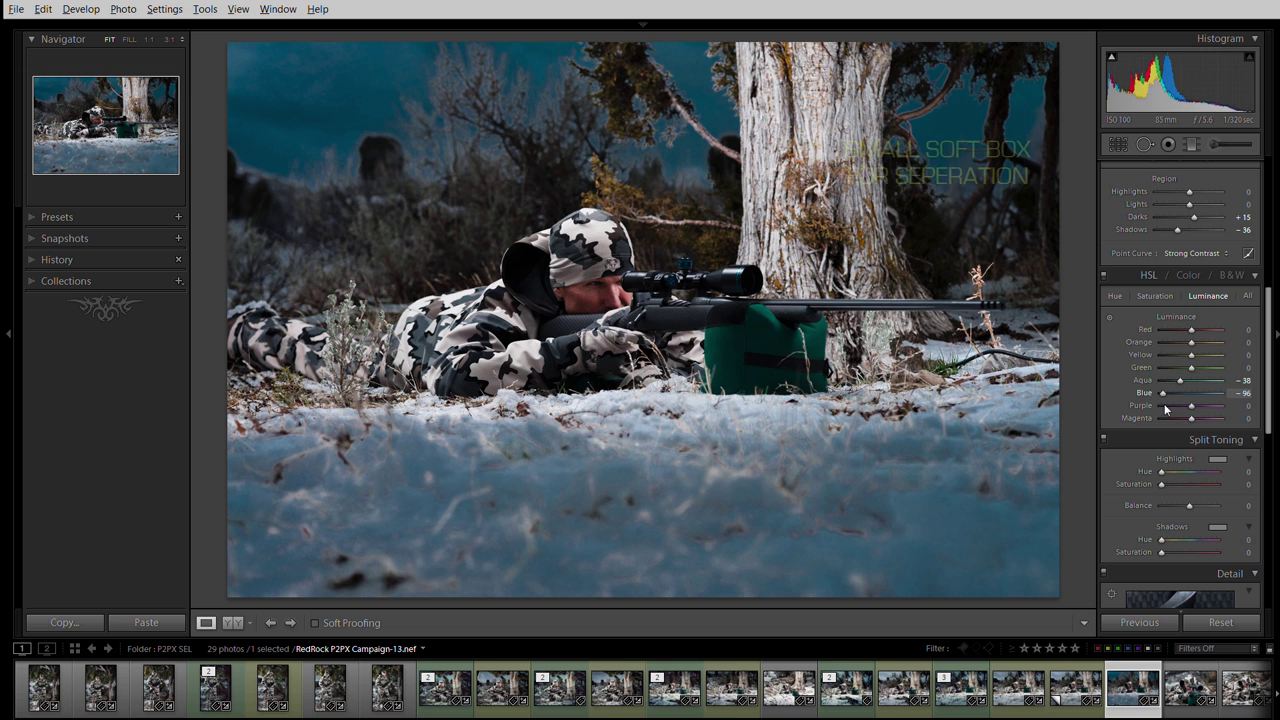
pyautogui.moveTo(1165, 408); pyautogui.dragTo(1159, 411)
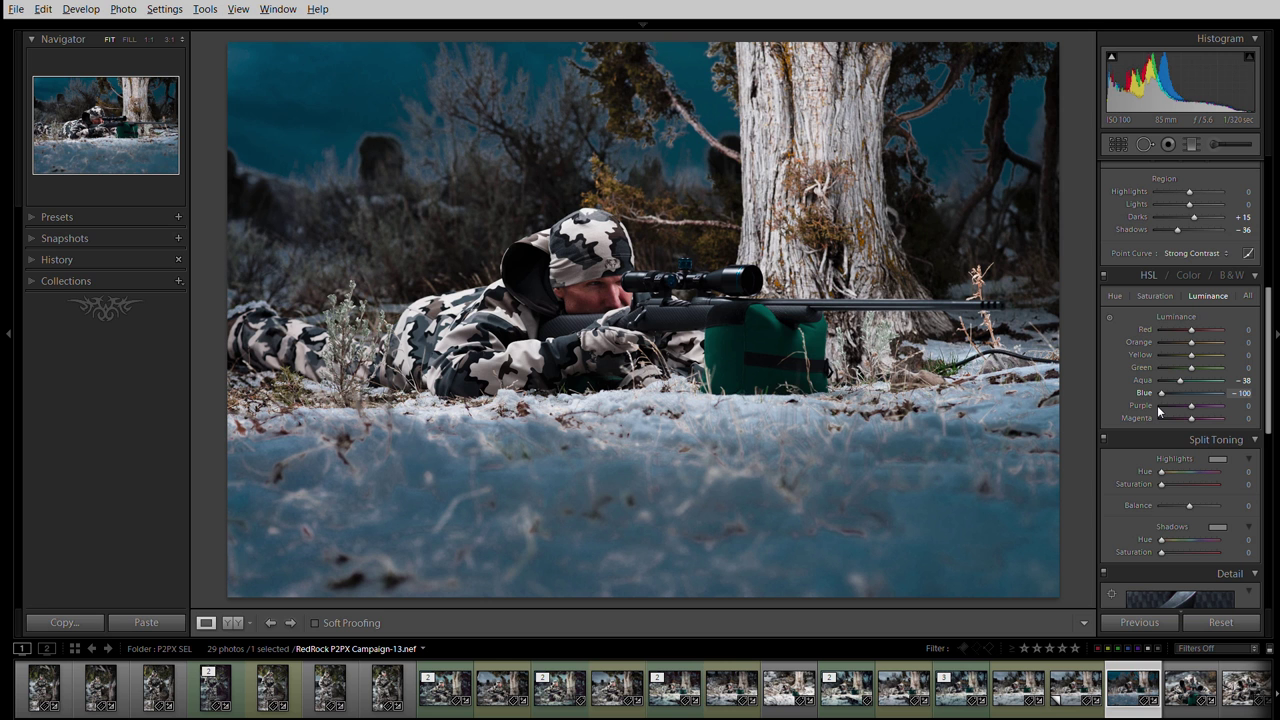
pyautogui.moveTo(1159, 411); pyautogui.dragTo(1184, 411)
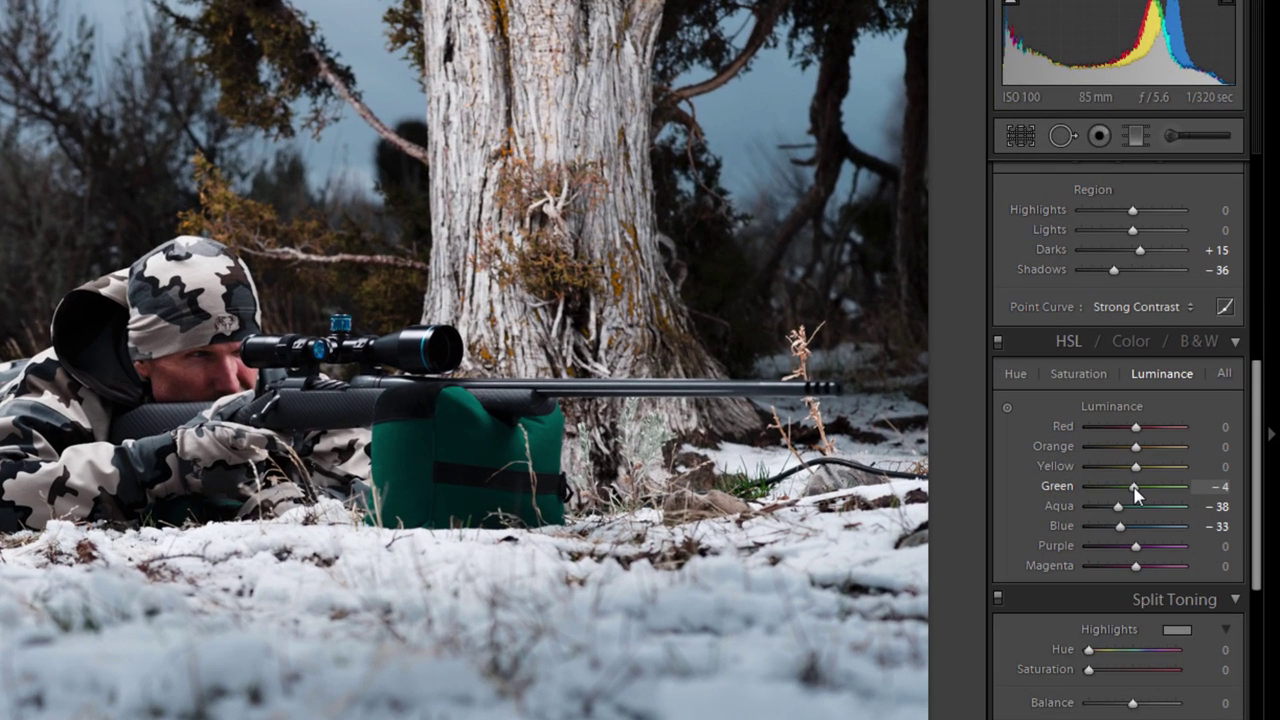
# - Darken Green luminance to -11, briefly toggling the targeted adjustment tool
pyautogui.moveTo(1190, 376); pyautogui.dragTo(1188, 377)
pyautogui.click(1008, 411)
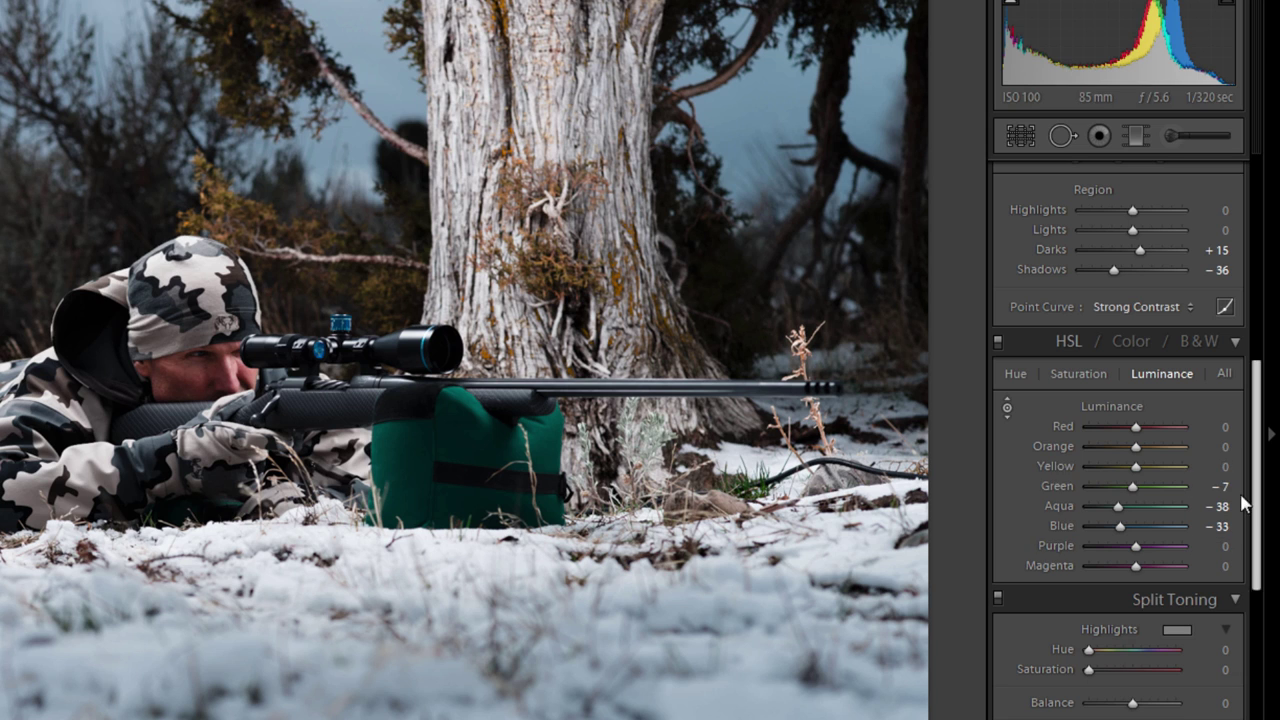
pyautogui.click(1007, 410)
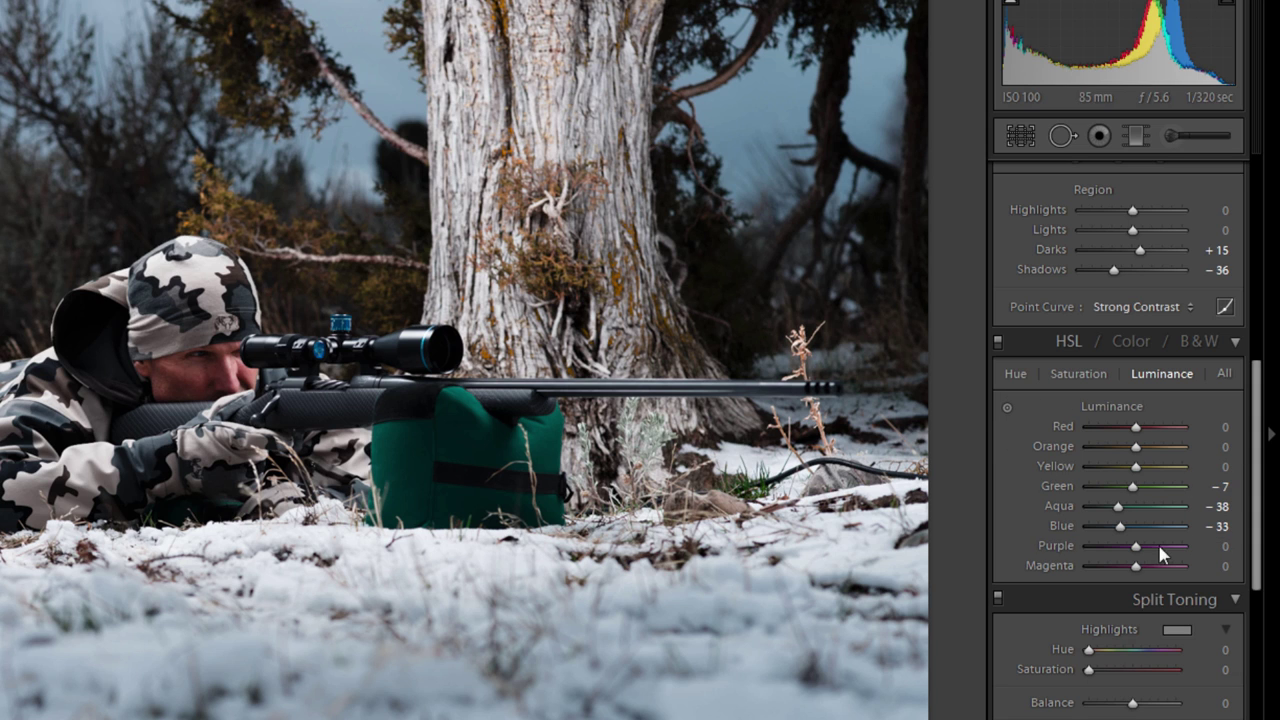
pyautogui.moveTo(1134, 489); pyautogui.dragTo(1130, 491)
pyautogui.click(1222, 427)
# - Try Red luminance +10 and Orange +15, then reset both to zero
pyautogui.write('10')
pyautogui.press('Return')
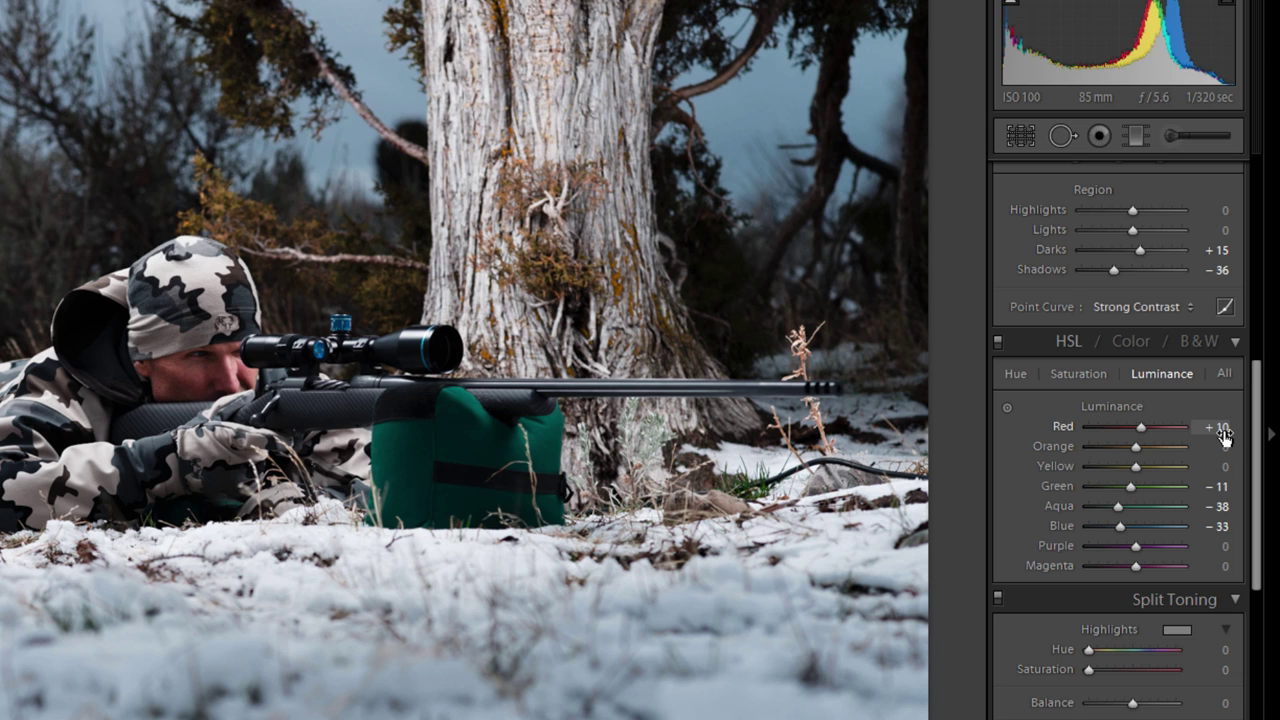
pyautogui.click(1222, 446)
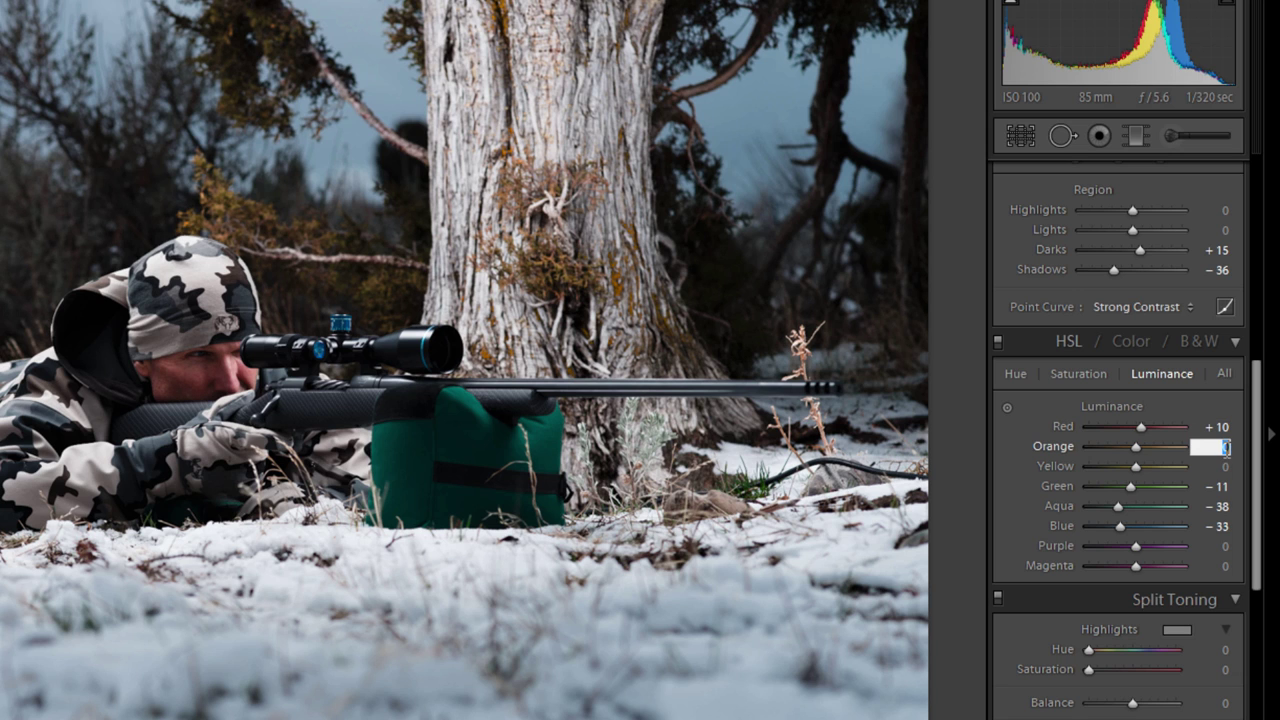
pyautogui.write('15')
pyautogui.press('Return')
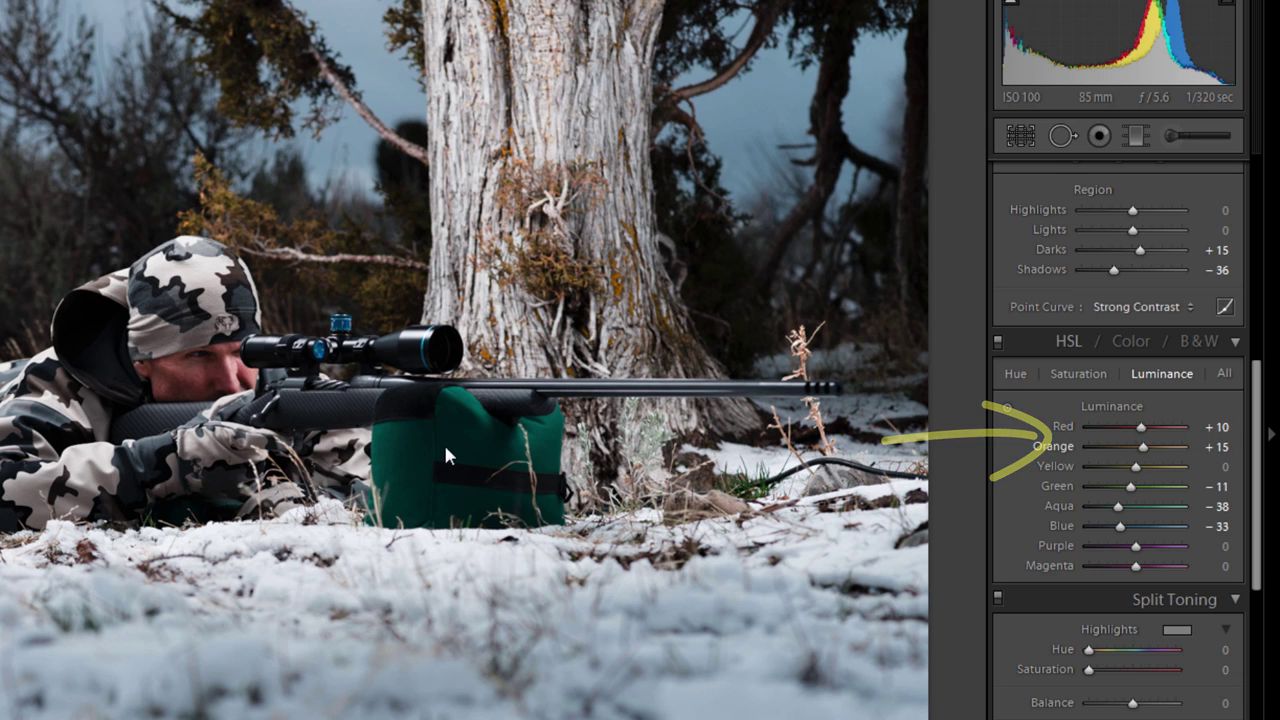
pyautogui.doubleClick(1140, 446)
pyautogui.doubleClick(1139, 426)
# - Zoomed on the face, set Red luminance to +11 and Orange to +16
pyautogui.click(200, 380)
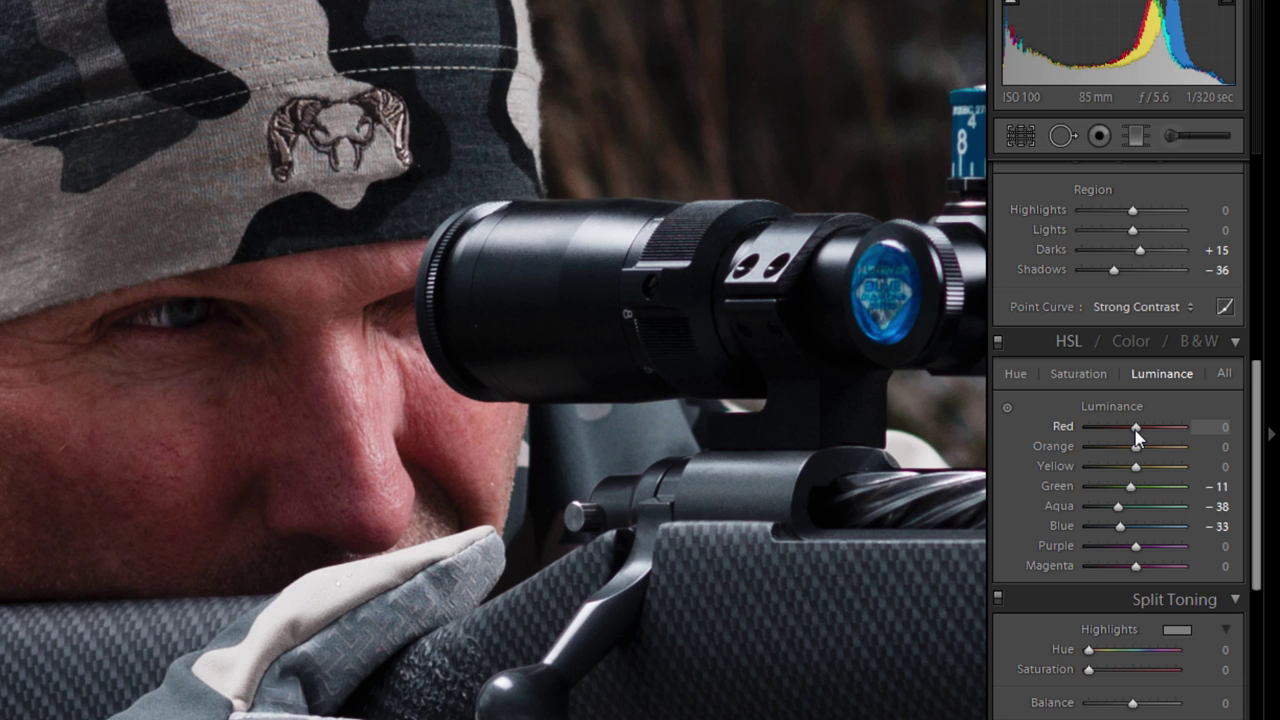
pyautogui.moveTo(1136, 432); pyautogui.dragTo(1146, 435)
pyautogui.moveTo(1145, 433); pyautogui.dragTo(1145, 446)
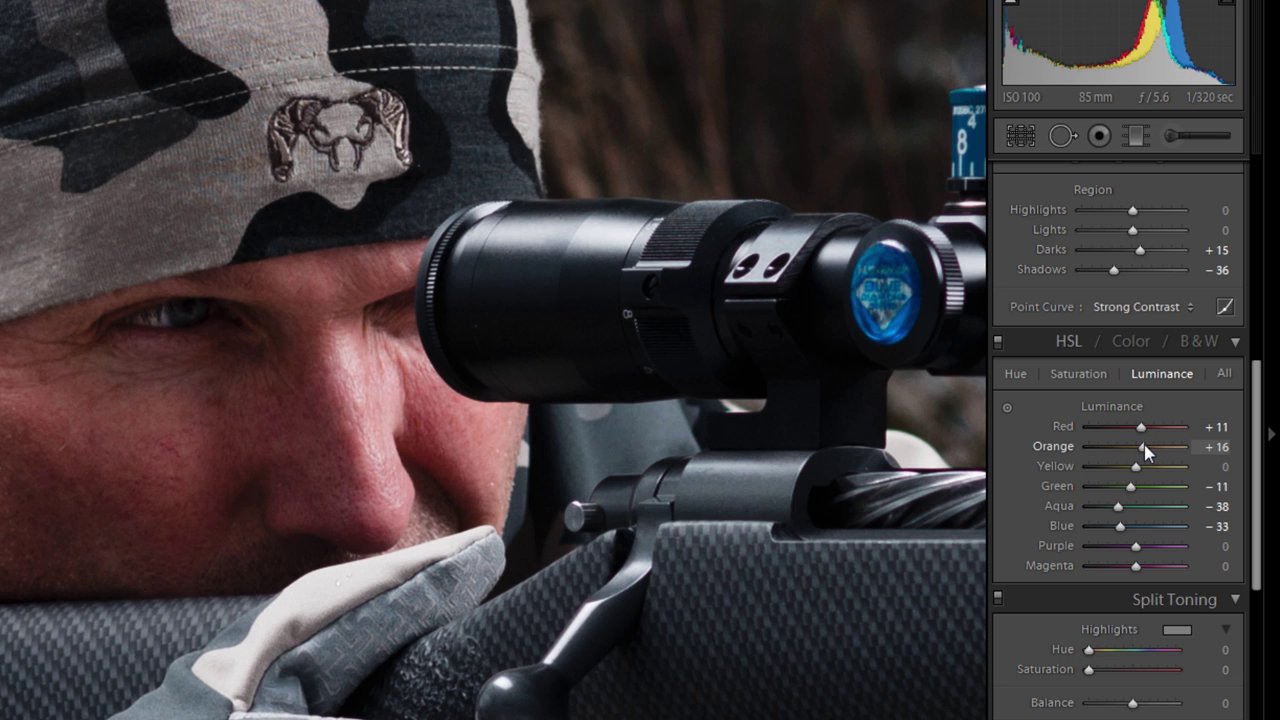
pyautogui.moveTo(1145, 447); pyautogui.dragTo(1146, 446)
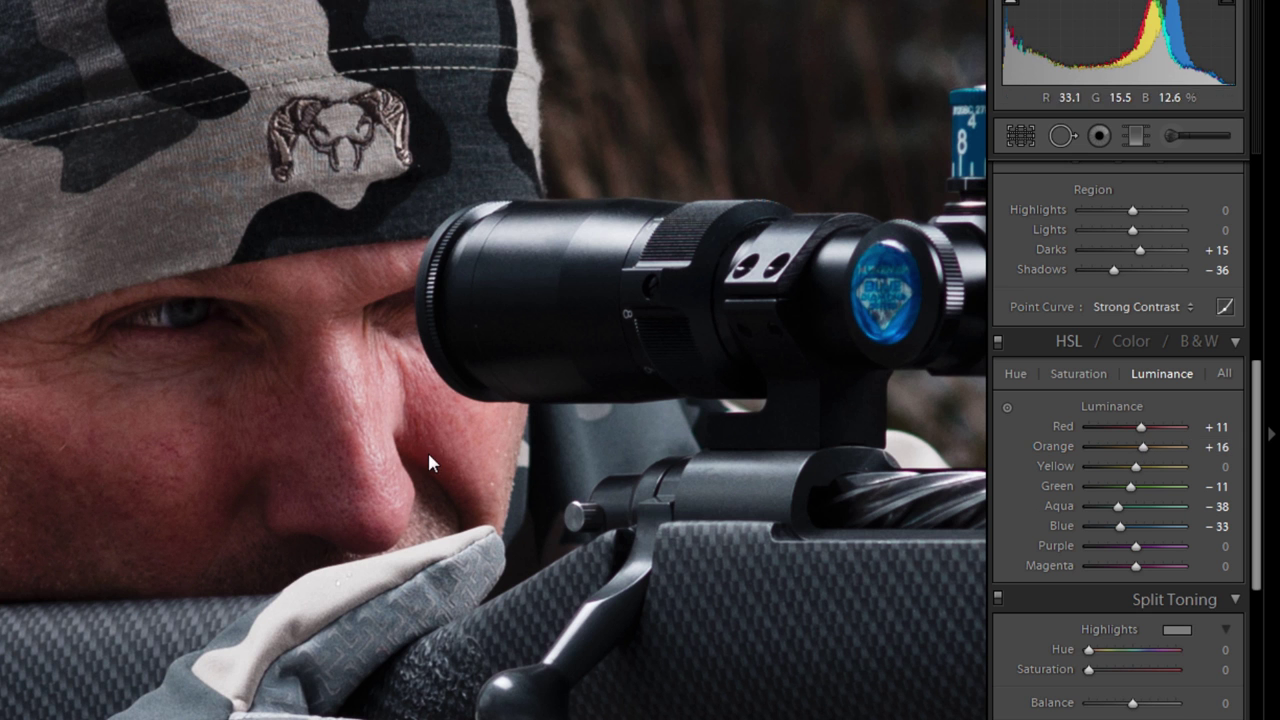
pyautogui.click(414, 423)
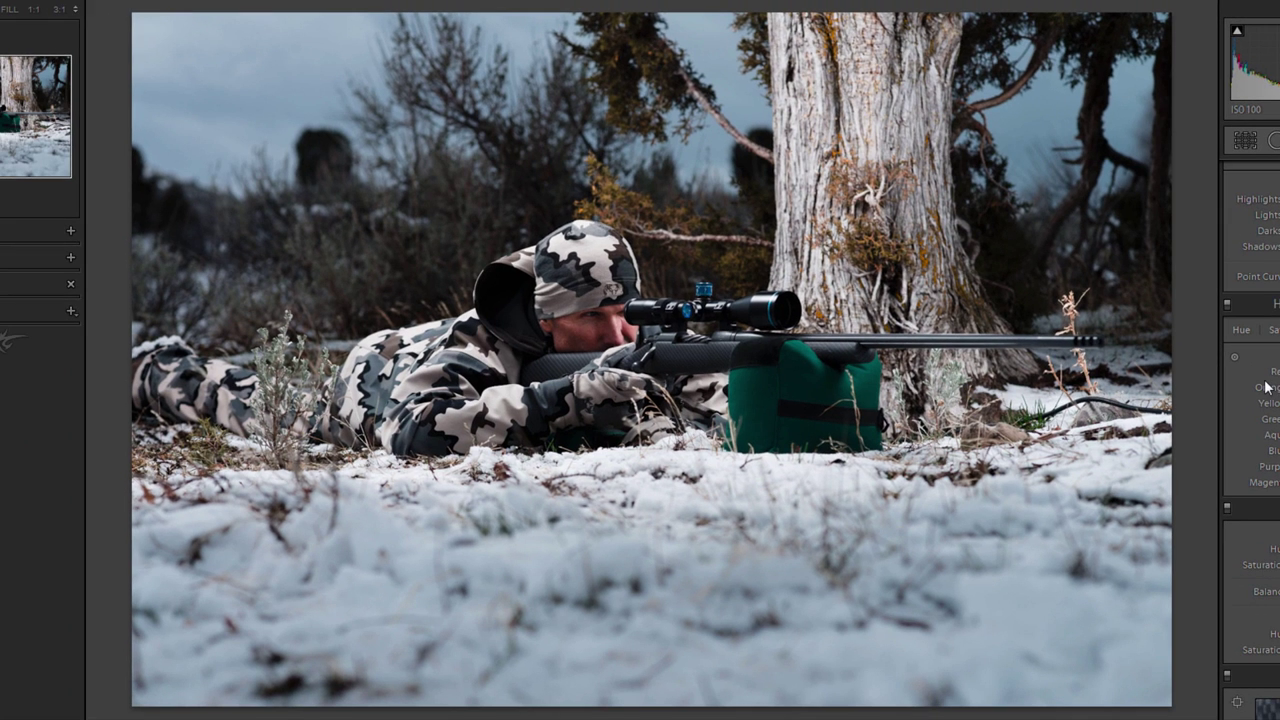
# - Toggle the HSL adjustments off and on repeatedly to compare before and after
pyautogui.click(1228, 305)
pyautogui.click(1228, 305)
pyautogui.click(1228, 305)
pyautogui.click(1228, 305)
pyautogui.click(1228, 305)
pyautogui.click(1228, 305)
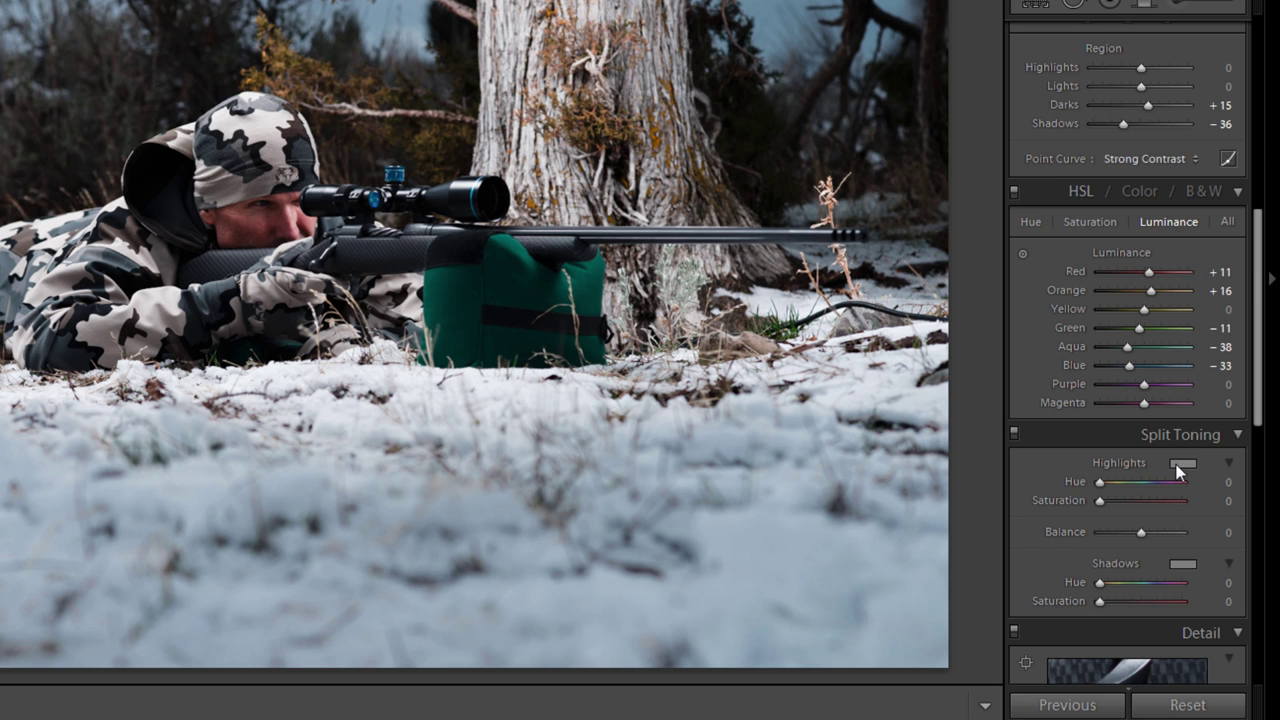
# - Set Split Toning highlights to Hue 56, Saturation 10, leaving the shadow tint at zero
pyautogui.scroll(-5, 1177, 472)
pyautogui.moveTo(1100, 241)
pyautogui.mouseDown()
pyautogui.moveTo(1115, 249)
pyautogui.moveTo(1085, 252)
pyautogui.mouseUp()
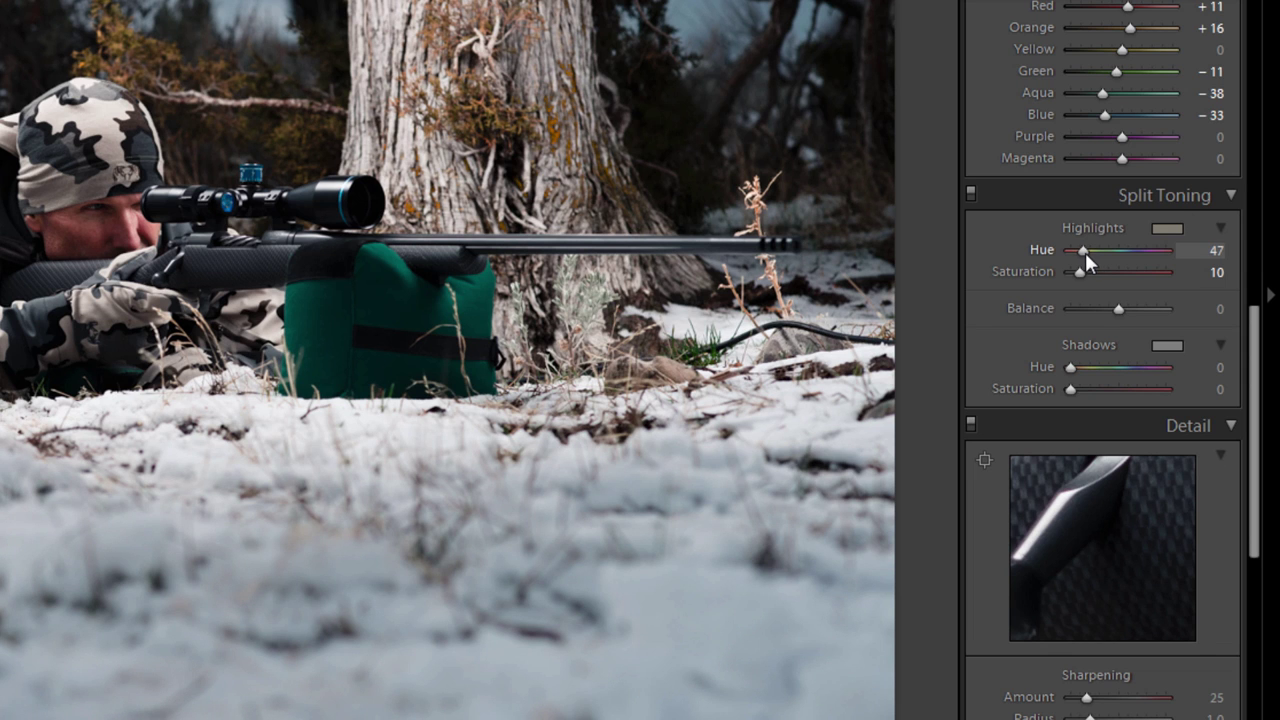
pyautogui.moveTo(1085, 252); pyautogui.dragTo(1083, 253)
pyautogui.moveTo(1082, 251); pyautogui.dragTo(1086, 251)
pyautogui.moveTo(1086, 251); pyautogui.dragTo(1085, 251)
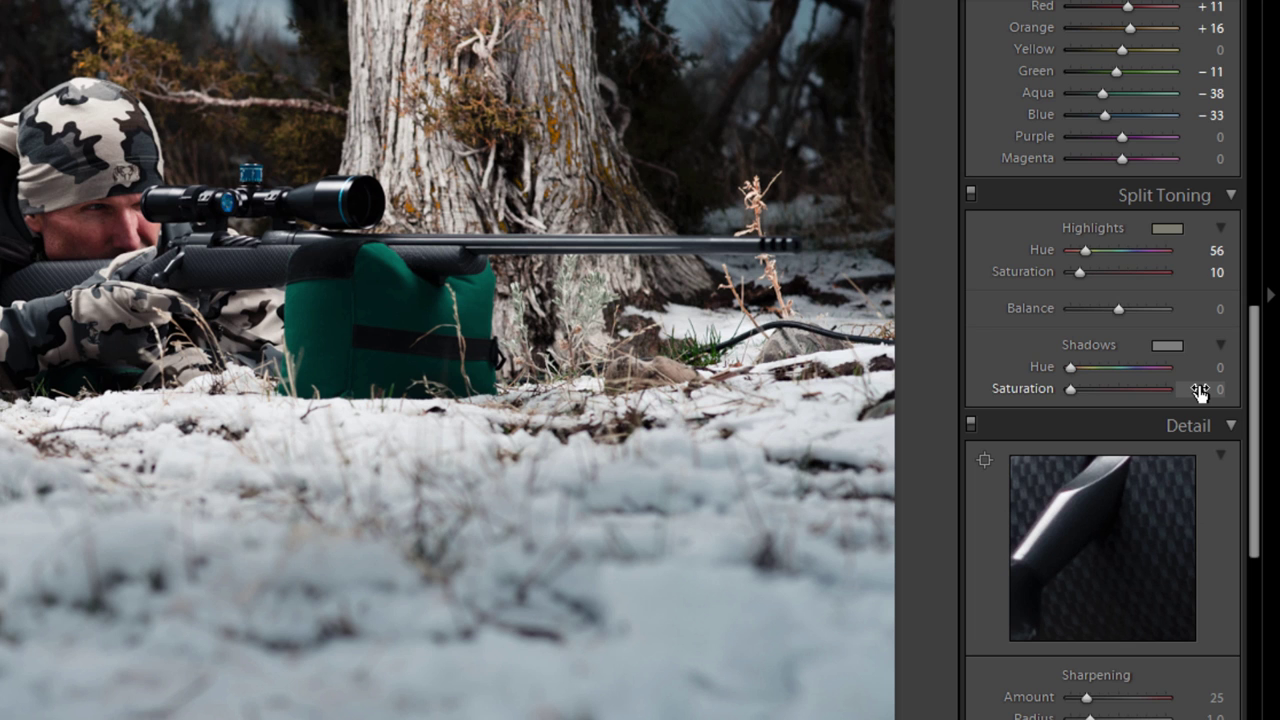
pyautogui.moveTo(1070, 388); pyautogui.dragTo(995, 395)
pyautogui.moveTo(1247, 399); pyautogui.dragTo(1250, 537)
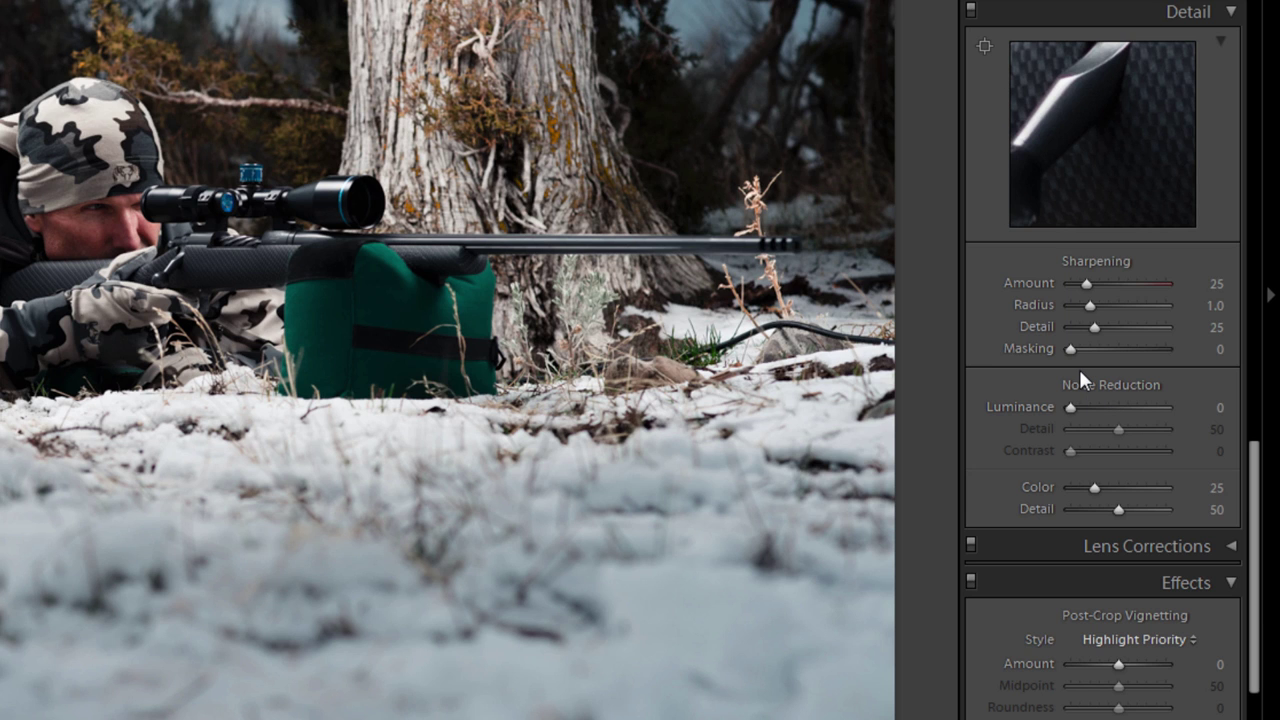
# - Drop the Sharpening Amount to 0 and zoom the photo to 1:1
pyautogui.moveTo(1088, 283); pyautogui.dragTo(934, 288)
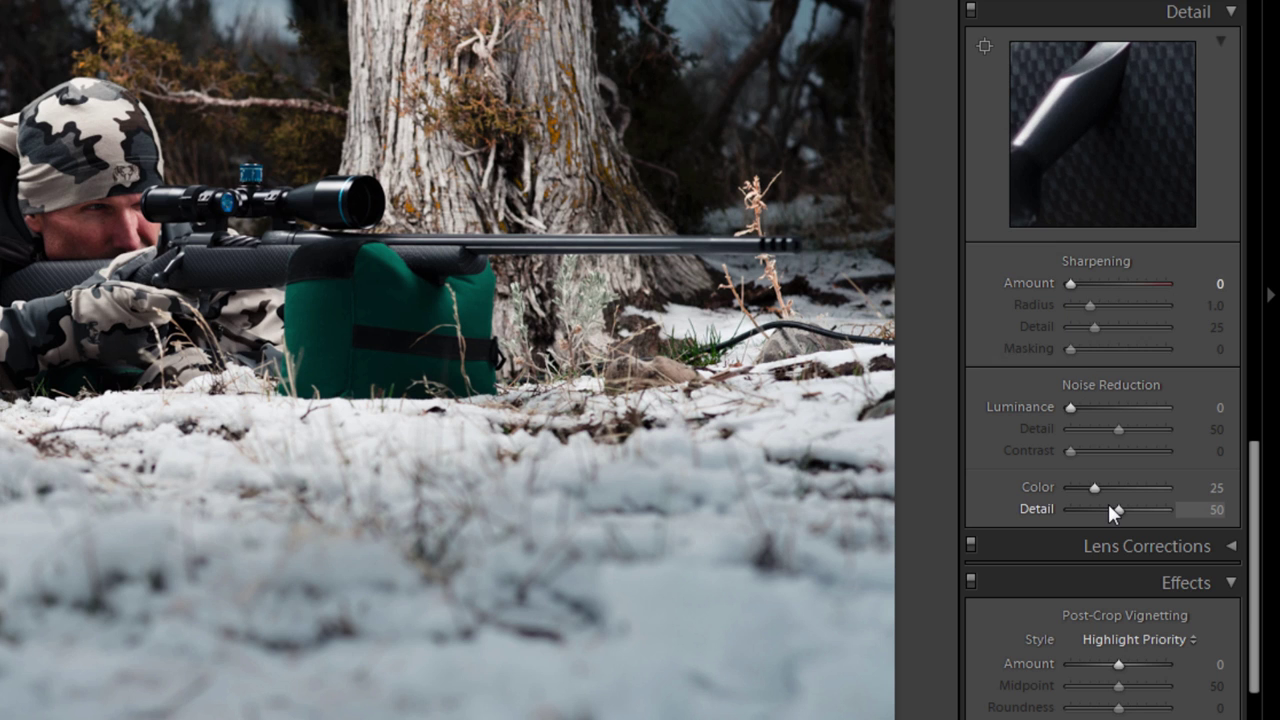
pyautogui.moveTo(1256, 464); pyautogui.dragTo(1254, 475)
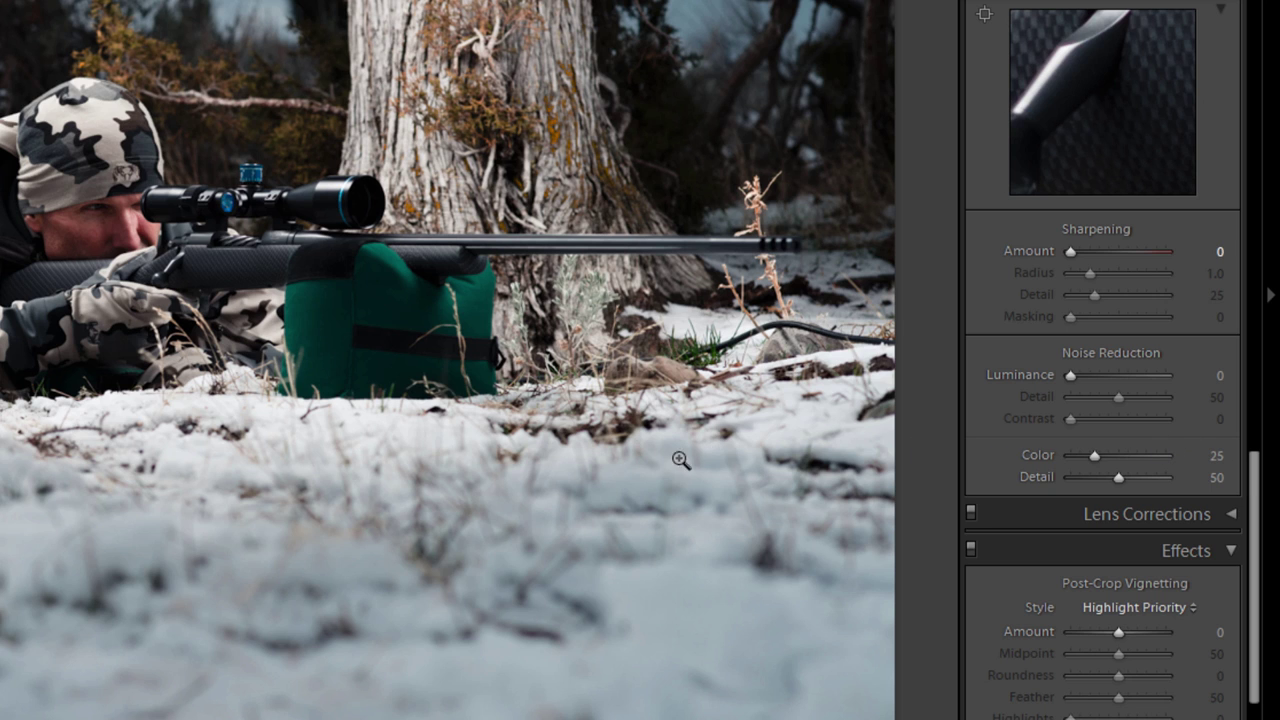
pyautogui.click(285, 232)
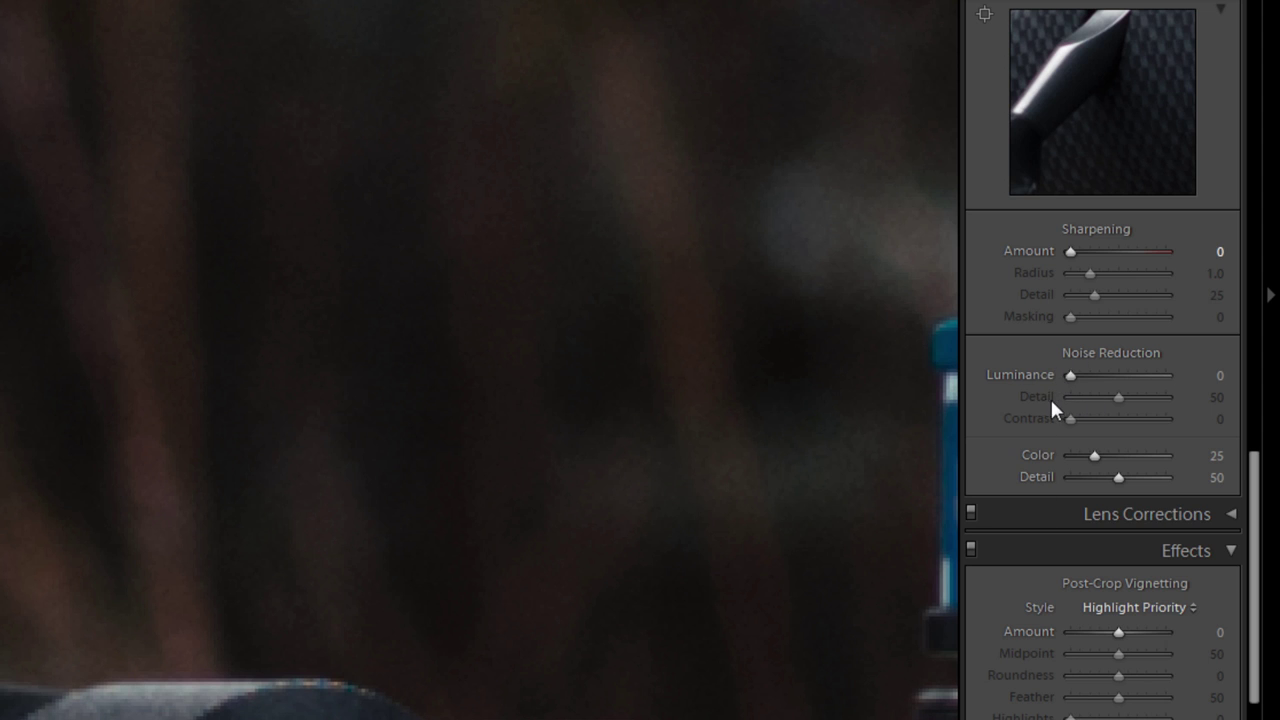
# - Set Noise Reduction Luminance to 5 and Color to 10, then fit the photo back in view
pyautogui.moveTo(1070, 377); pyautogui.dragTo(1075, 376)
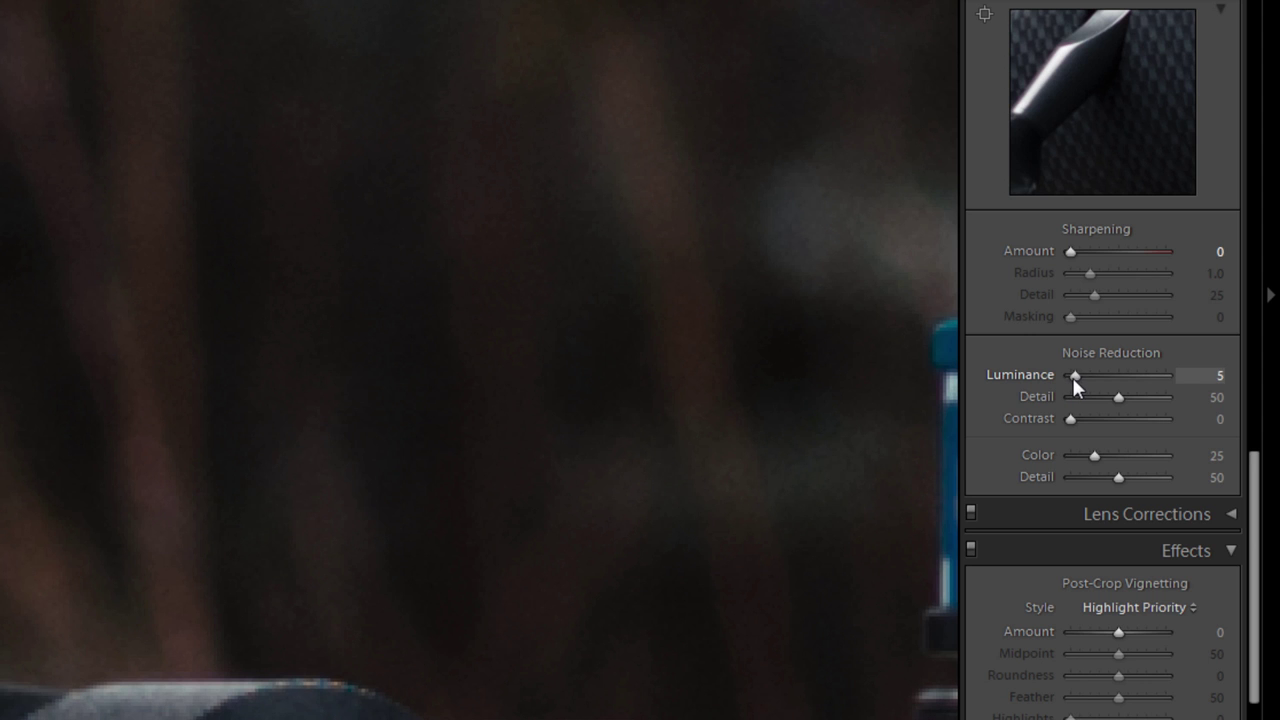
pyautogui.press('alt')
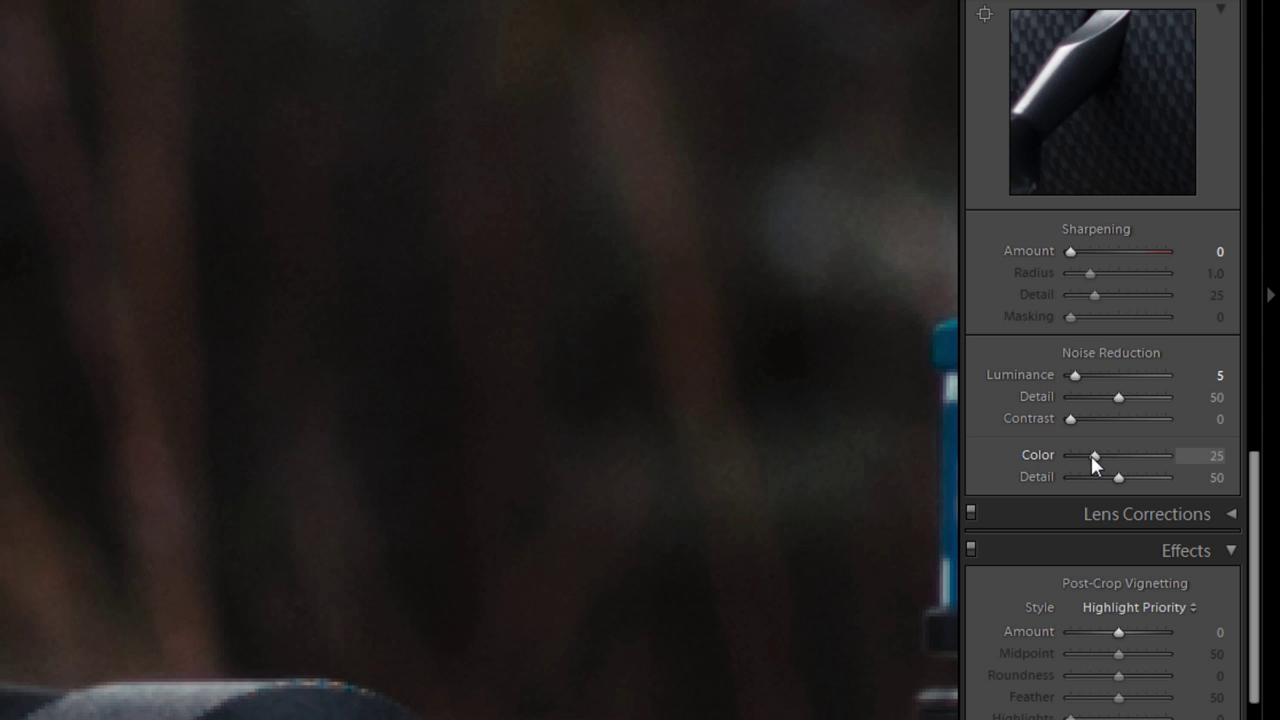
pyautogui.moveTo(1091, 455)
pyautogui.mouseDown()
pyautogui.moveTo(1041, 449)
pyautogui.moveTo(1074, 453)
pyautogui.mouseUp()
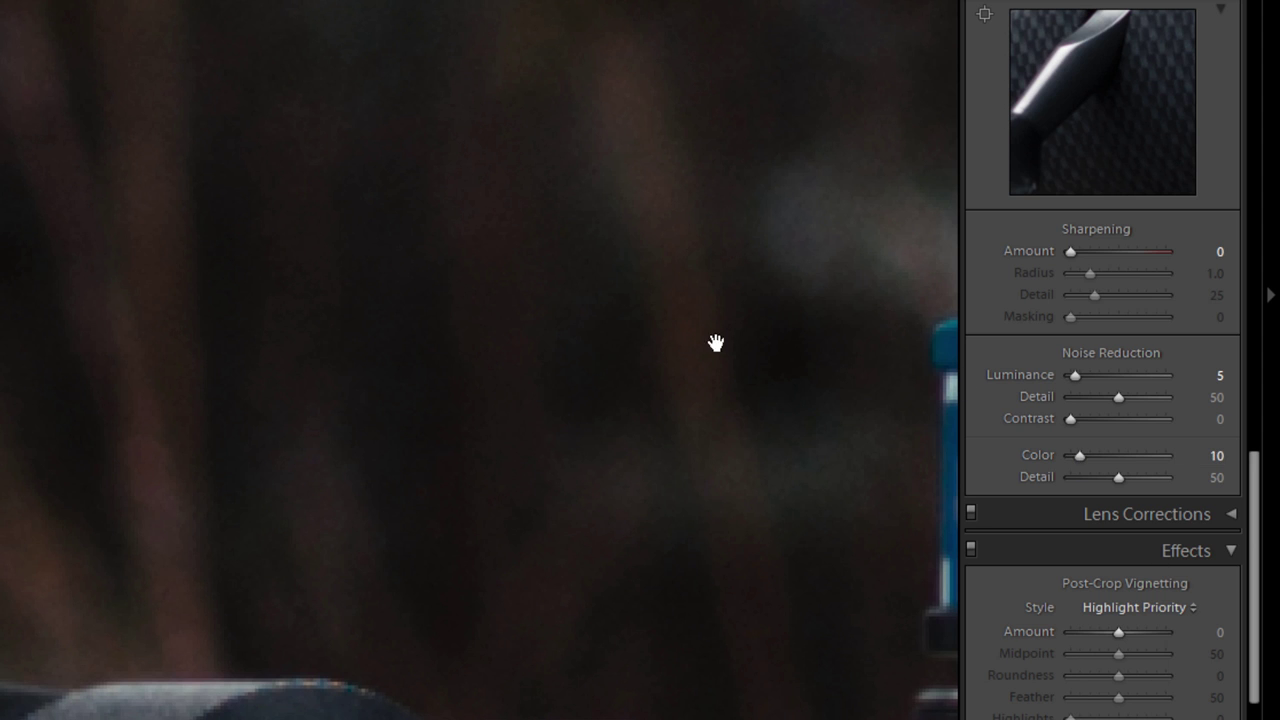
pyautogui.click(640, 306)
pyautogui.moveTo(1256, 492); pyautogui.dragTo(1254, 557)
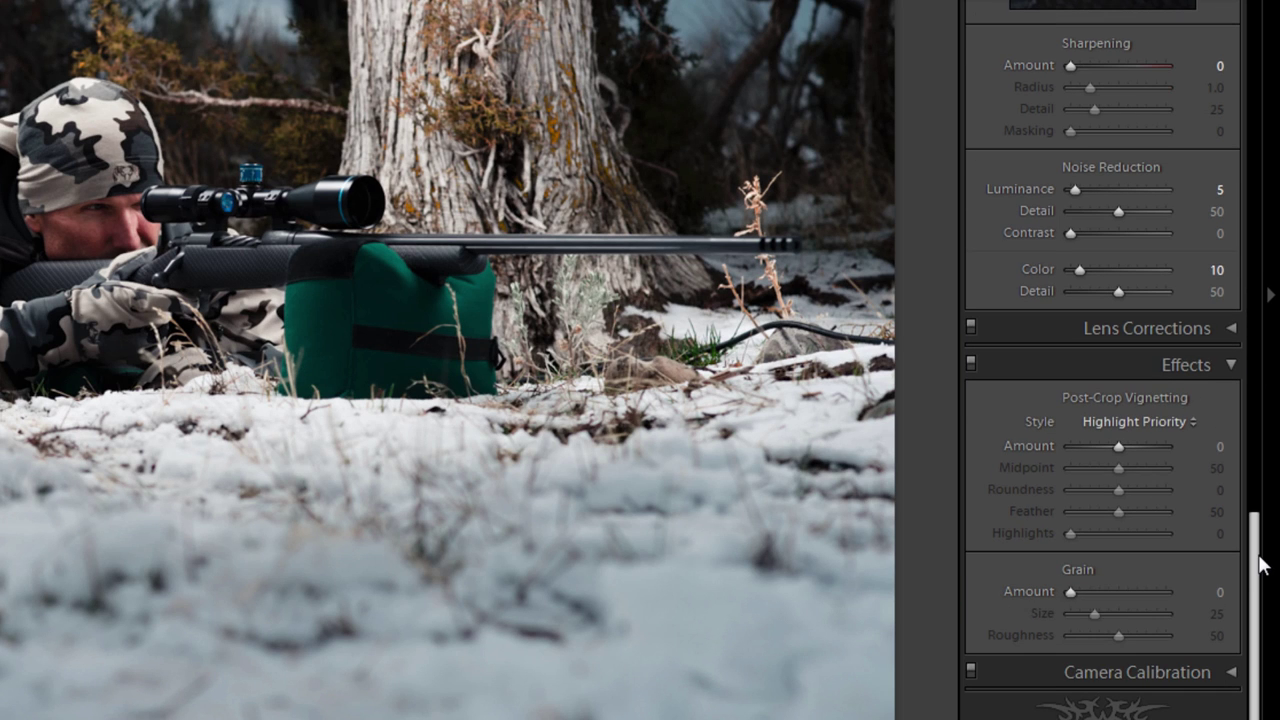
pyautogui.moveTo(1118, 447); pyautogui.dragTo(1074, 495)
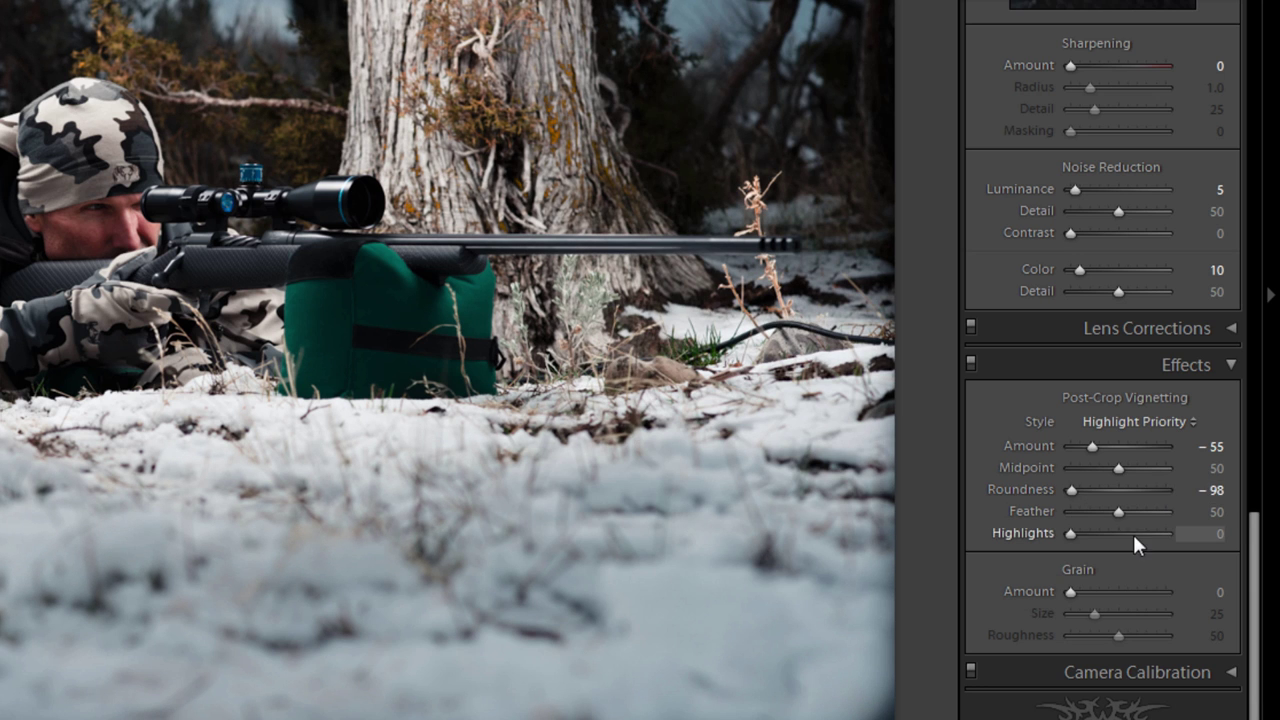
pyautogui.doubleClick(1088, 442)
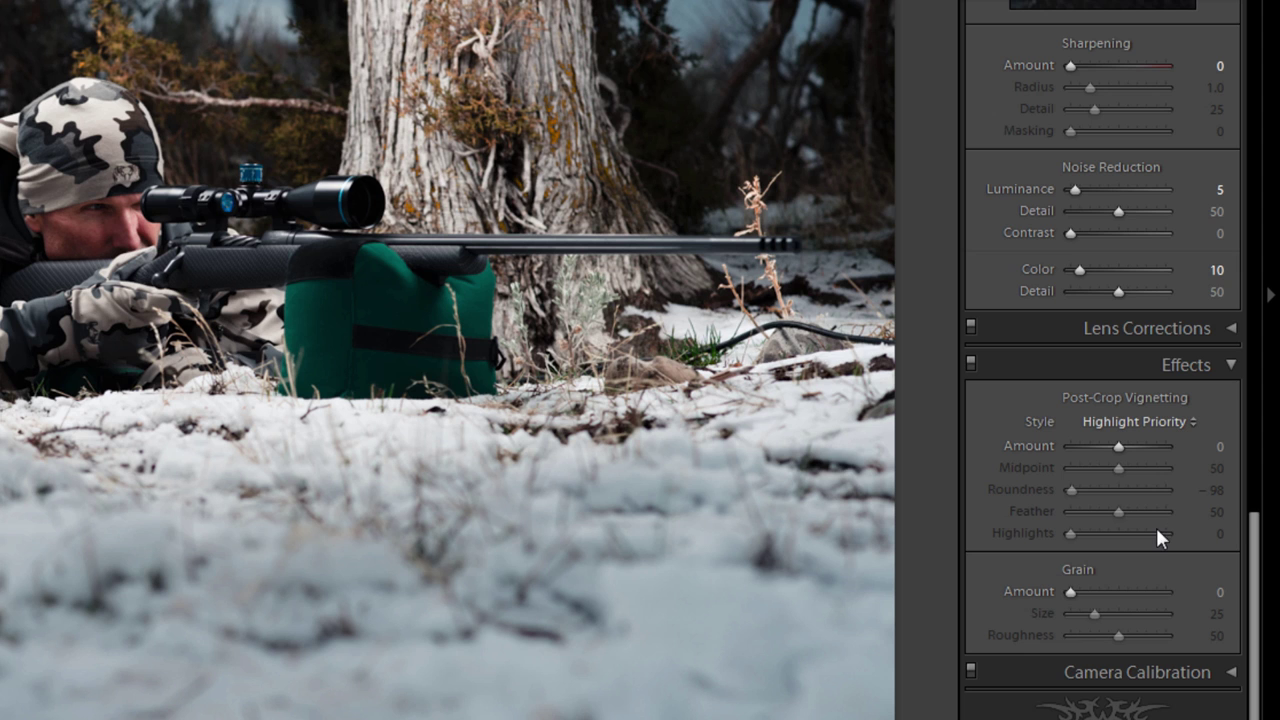
pyautogui.scroll(10, 1148, 536)
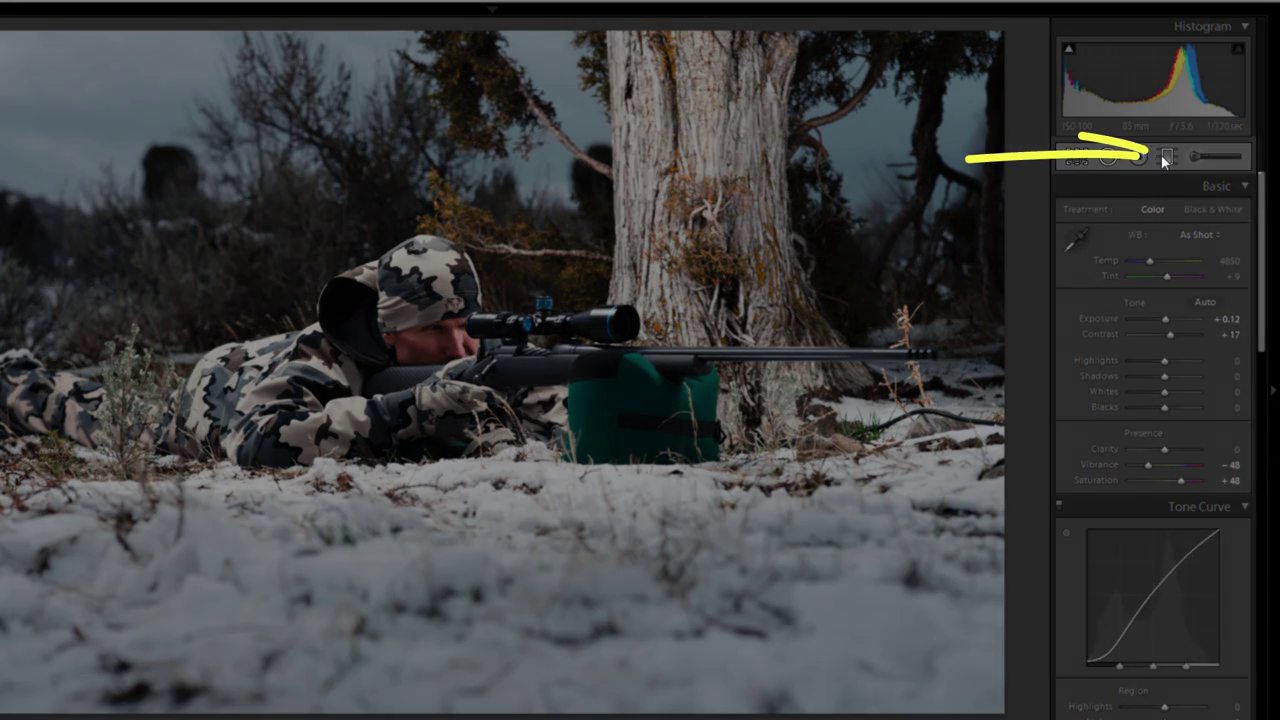
# - Pick the Graduated Filter tool with the -0.75 Stop Neutral effect
pyautogui.click(1165, 157)
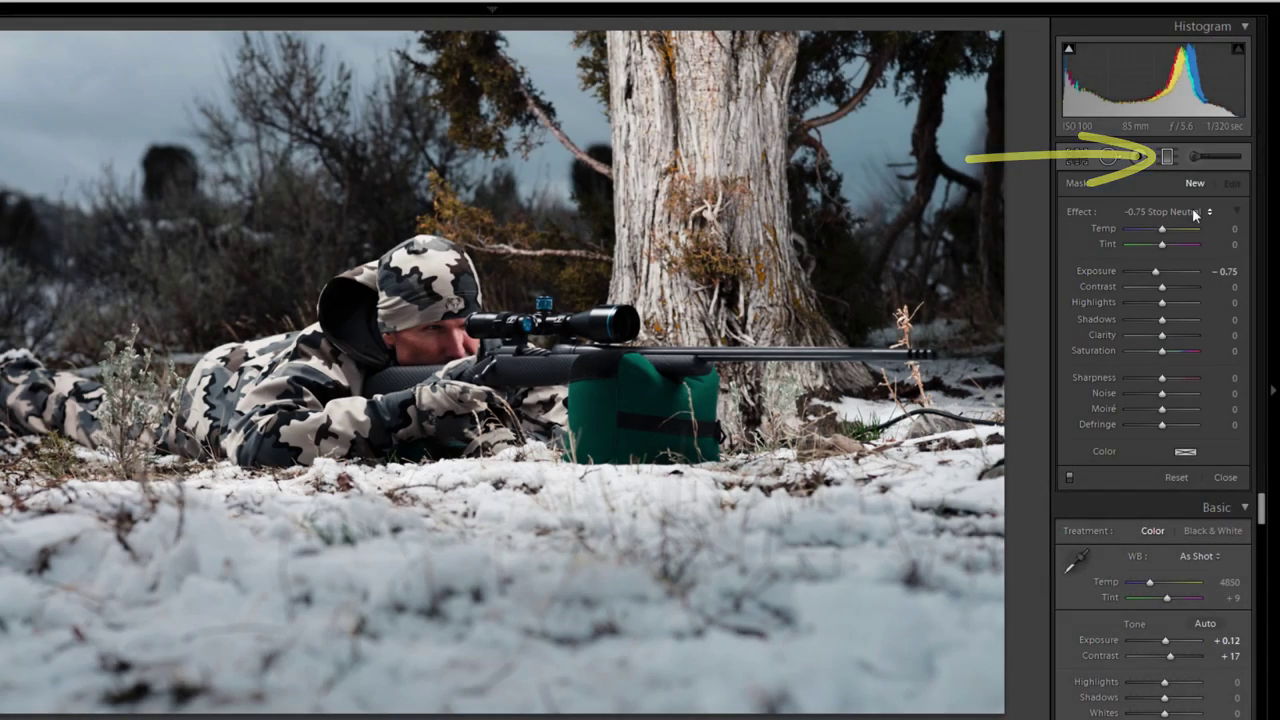
pyautogui.click(1194, 212)
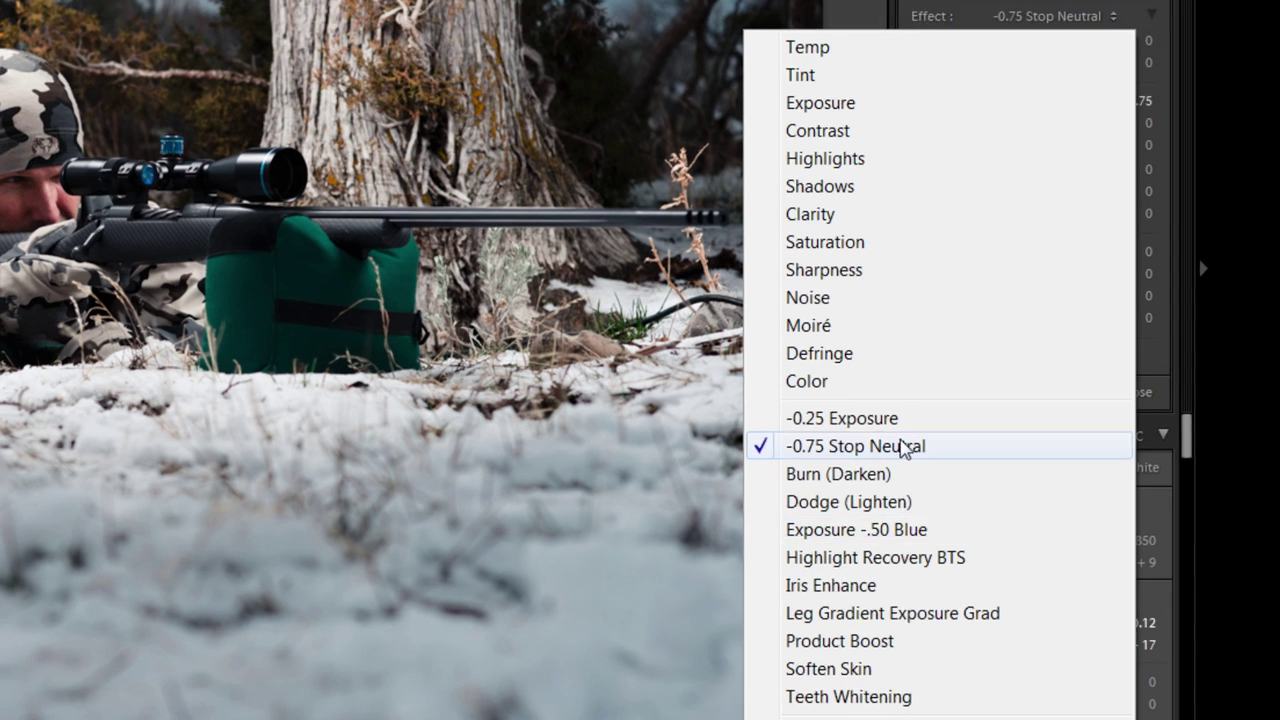
pyautogui.click(904, 448)
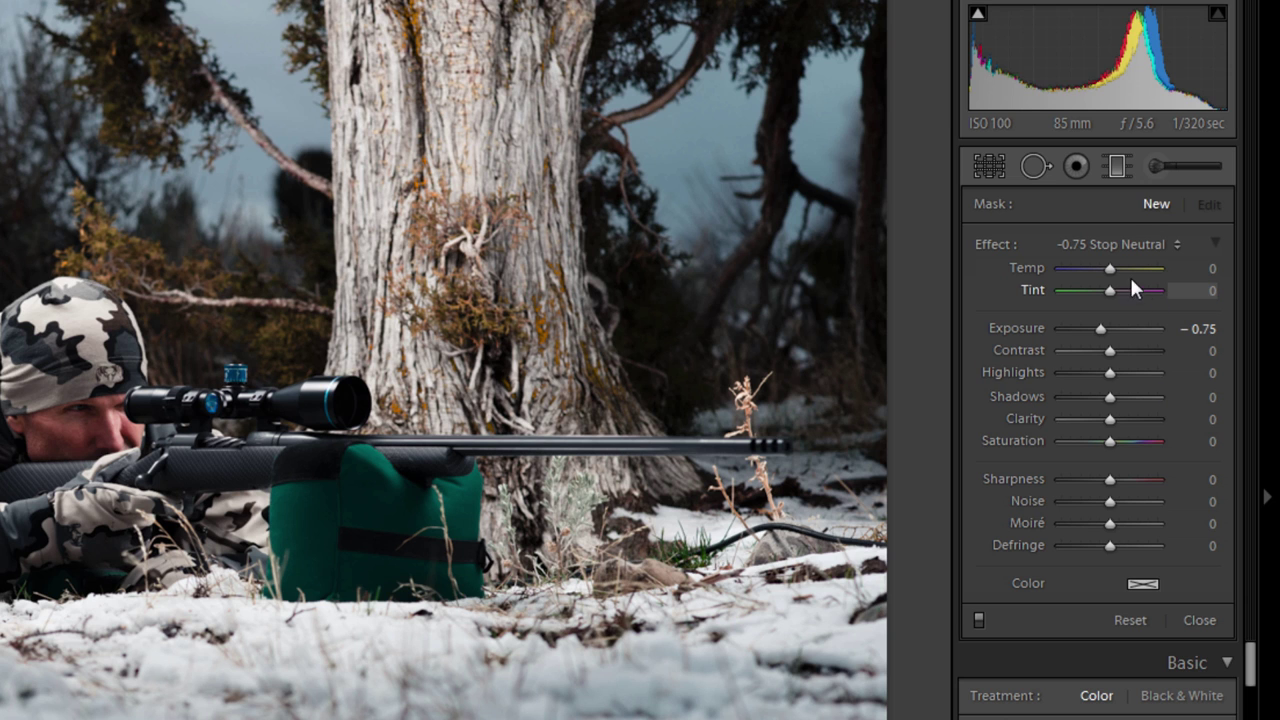
pyautogui.click(1113, 244)
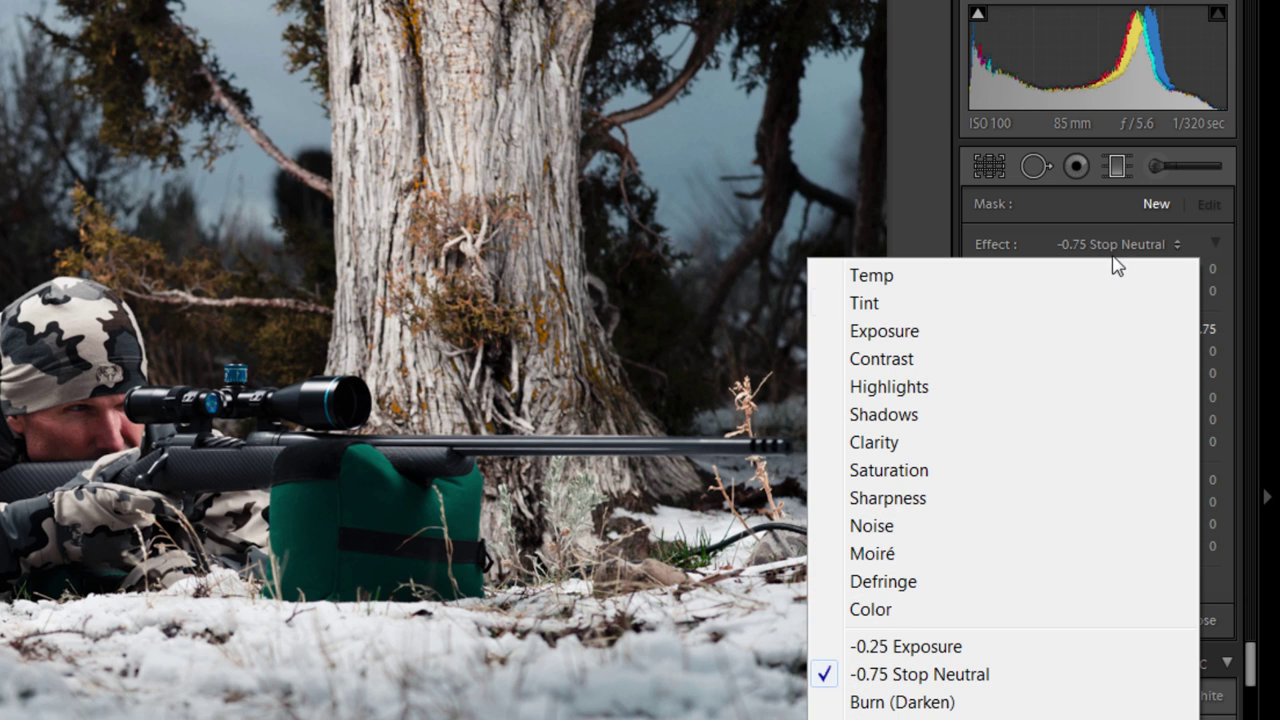
pyautogui.click(1003, 670)
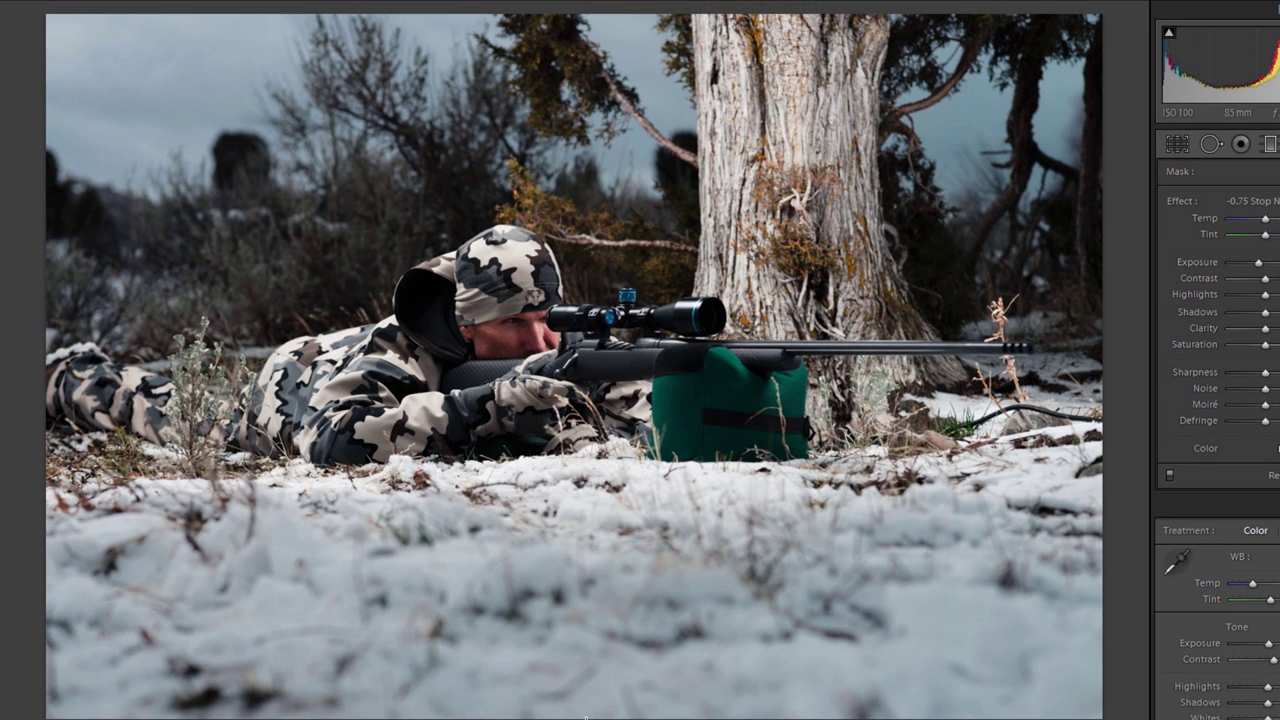
# - Drag three gradients darkening the snowy foreground, the sky and the upper right
pyautogui.moveTo(578, 712); pyautogui.dragTo(588, 432)
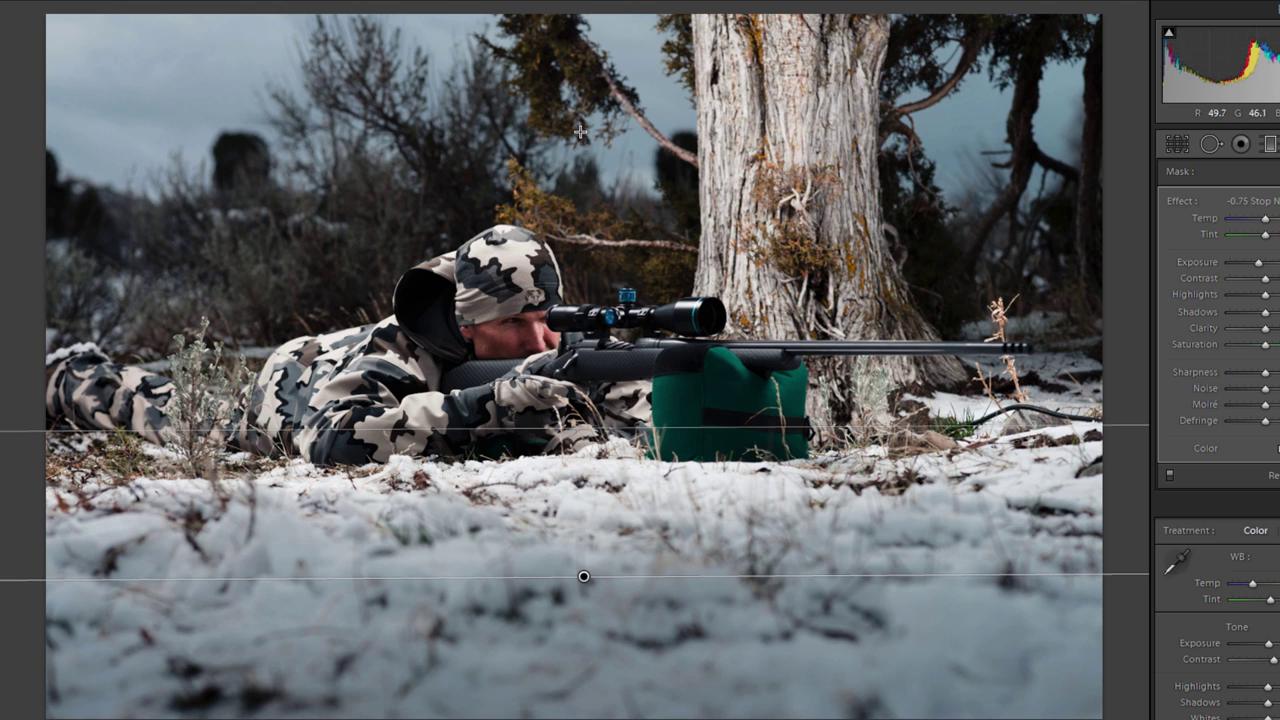
pyautogui.moveTo(584, 8); pyautogui.dragTo(577, 283)
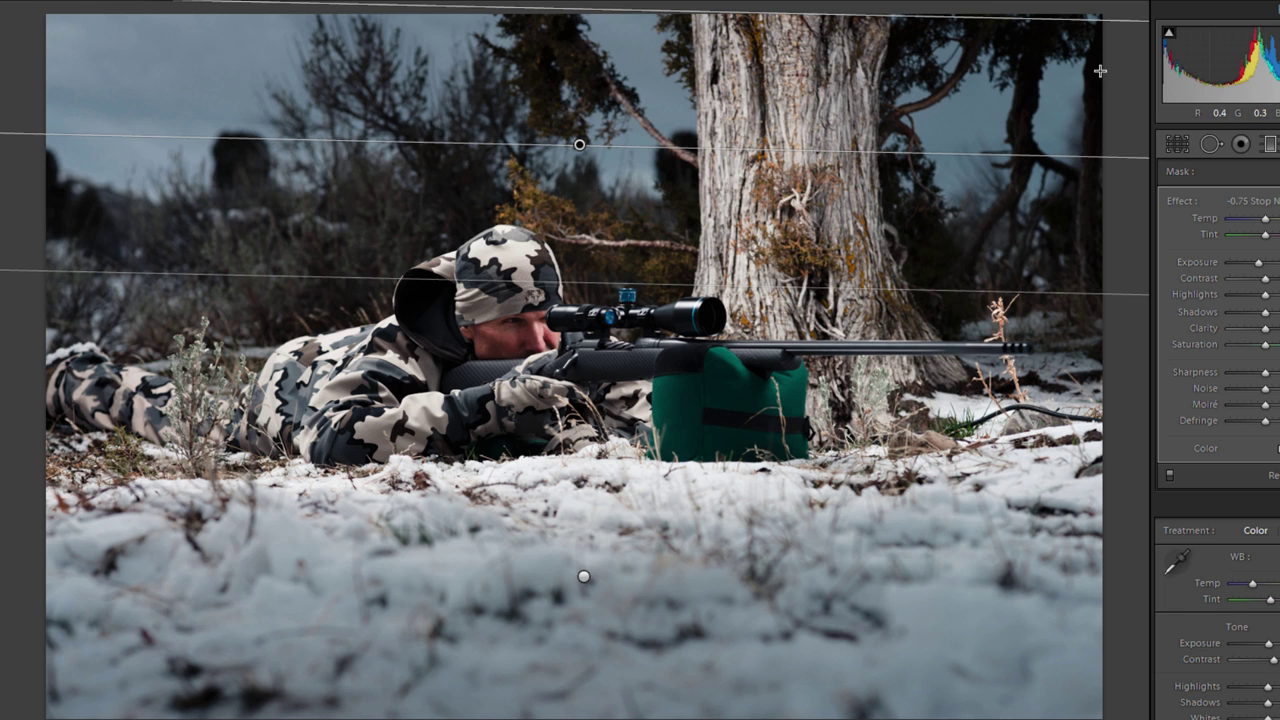
pyautogui.moveTo(1110, 62); pyautogui.dragTo(700, 330)
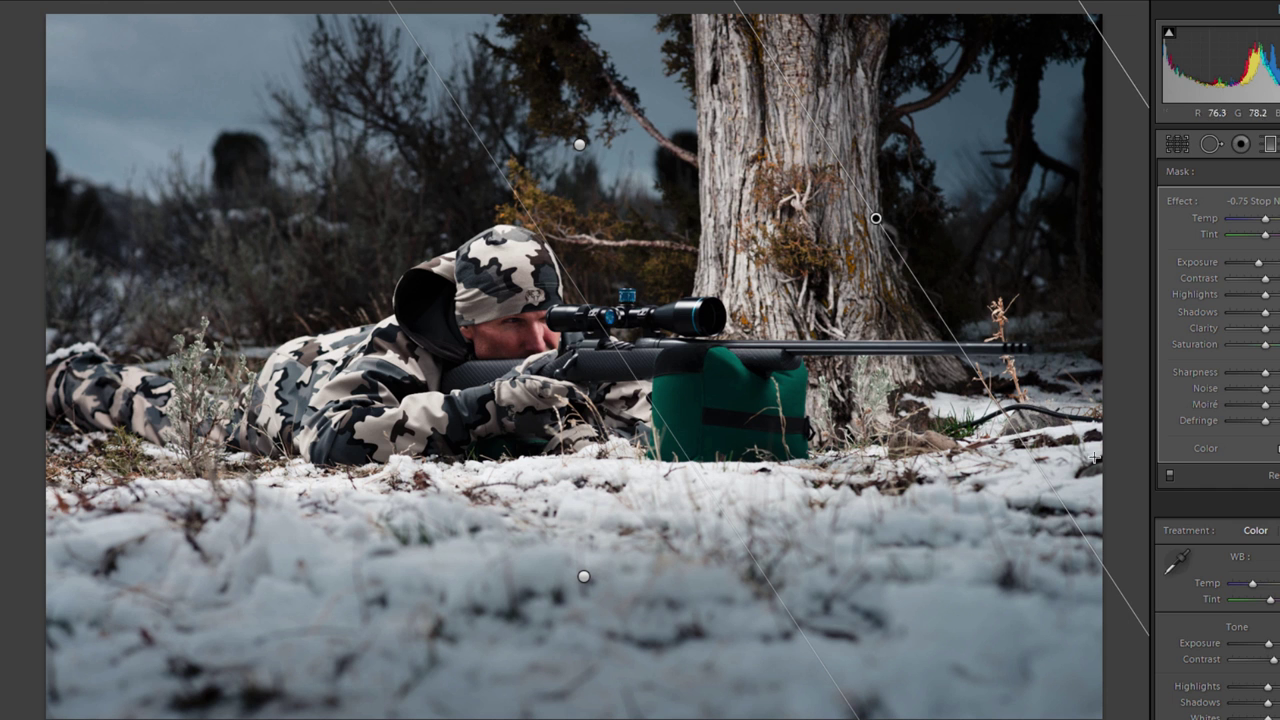
# - Toggle the graduated filters off and on to compare, then finish the filter edit
pyautogui.click(1169, 472)
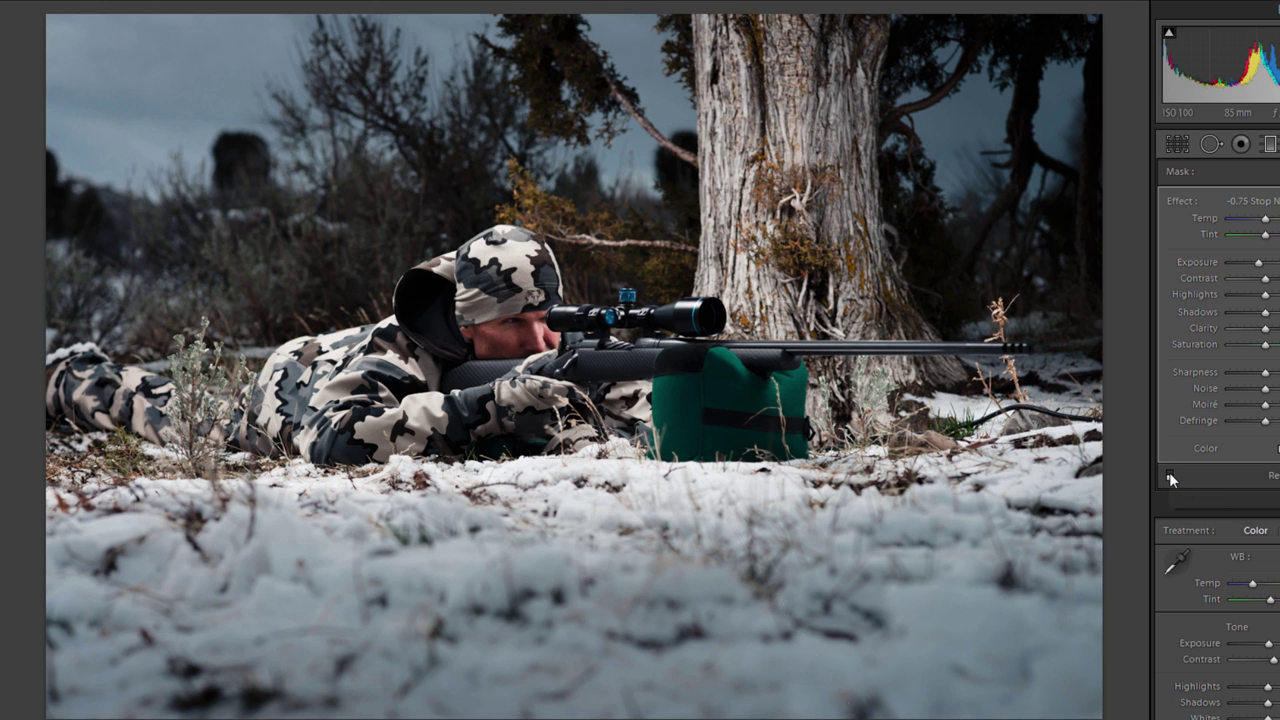
pyautogui.click(1169, 472)
pyautogui.click(1169, 472)
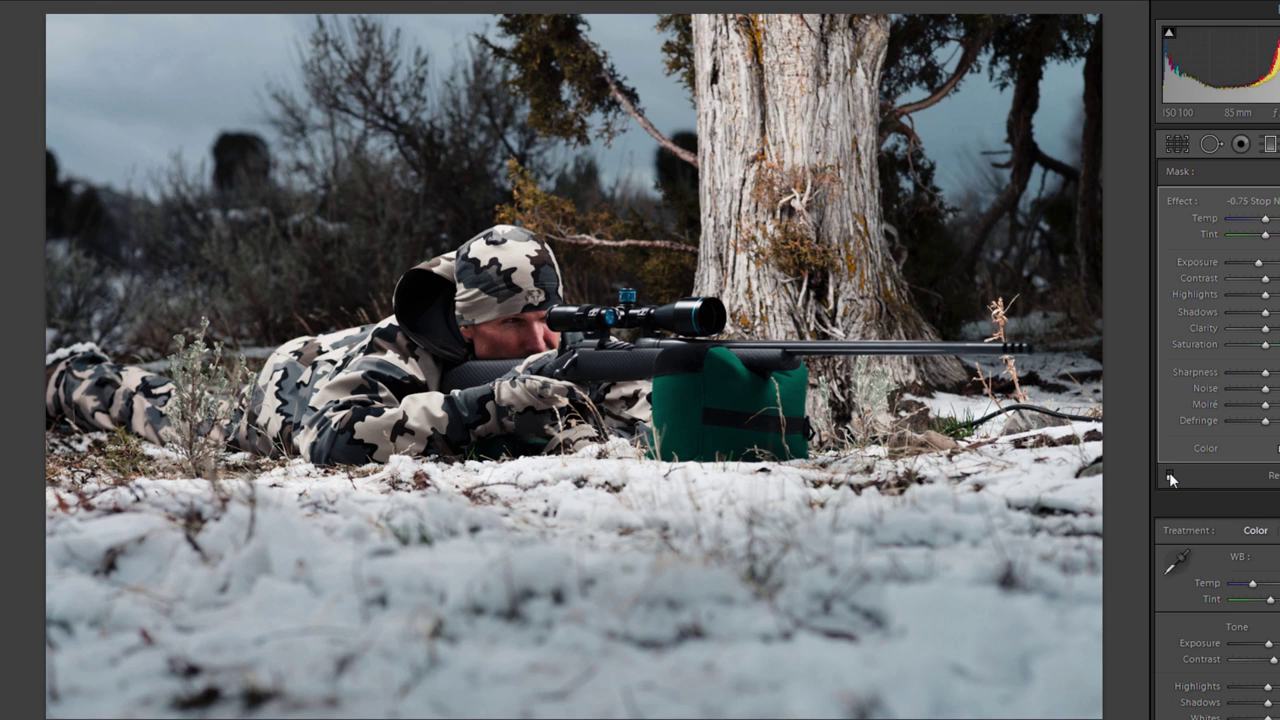
pyautogui.click(1169, 472)
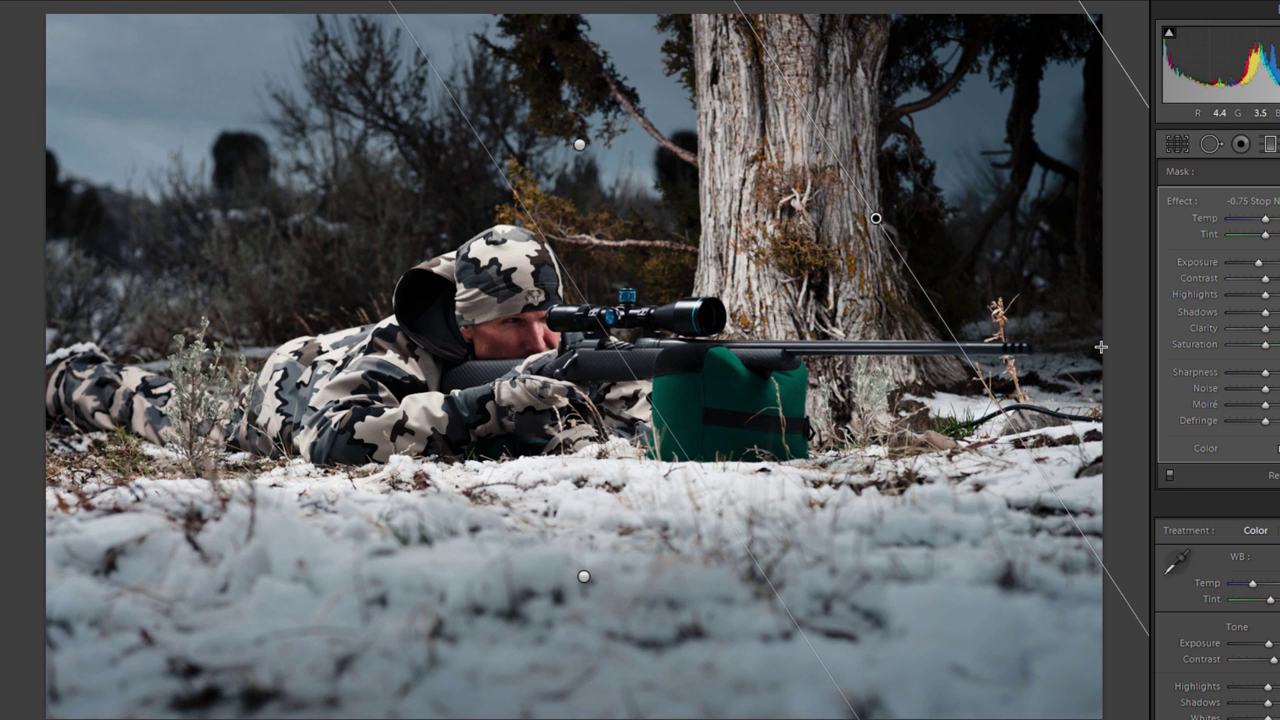
pyautogui.press('m')
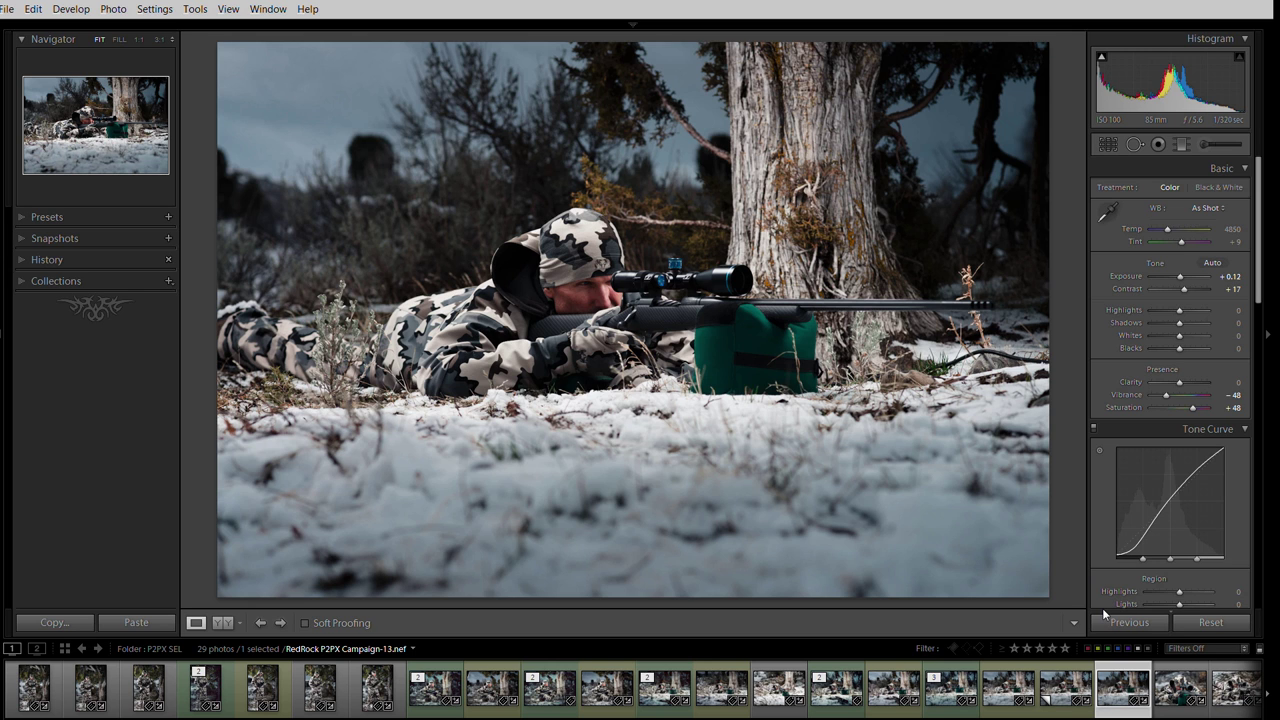
# - Send the Campaign-13 filmstrip photo to Photoshop via Edit In > Edit in Photoshop
pyautogui.rightClick(1119, 693)
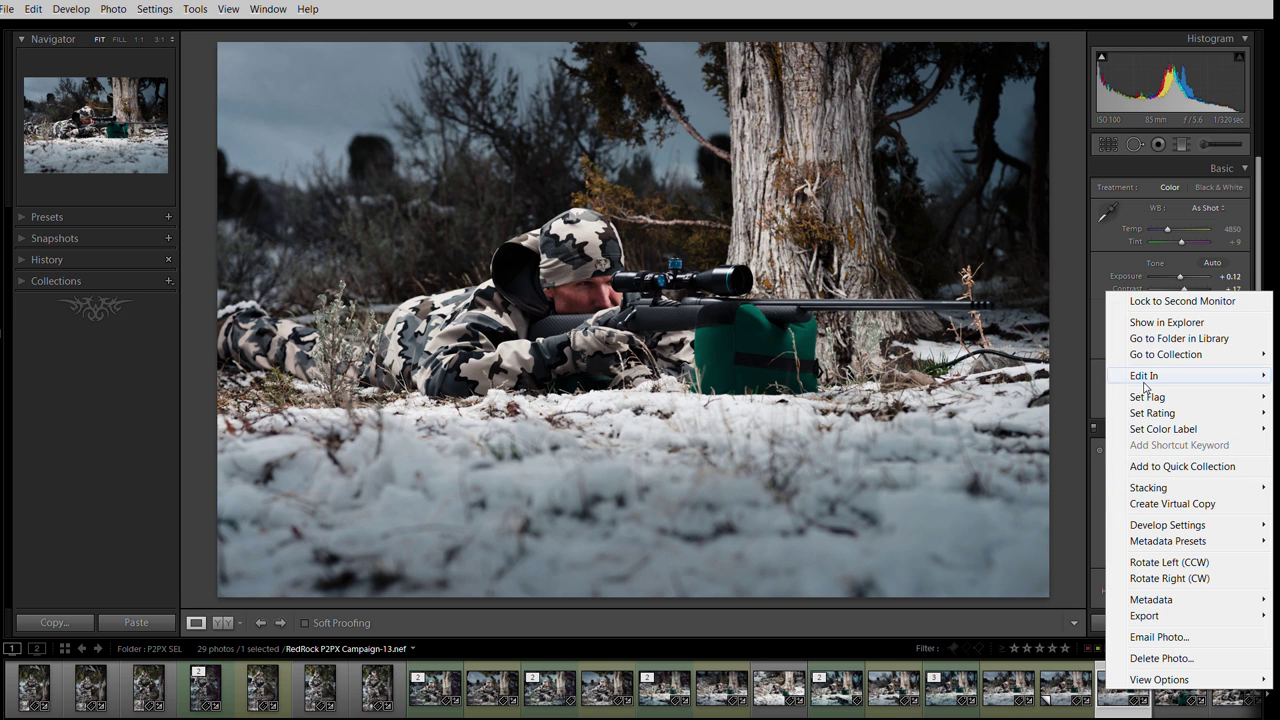
pyautogui.moveTo(1145, 382)
pyautogui.click(1049, 398)
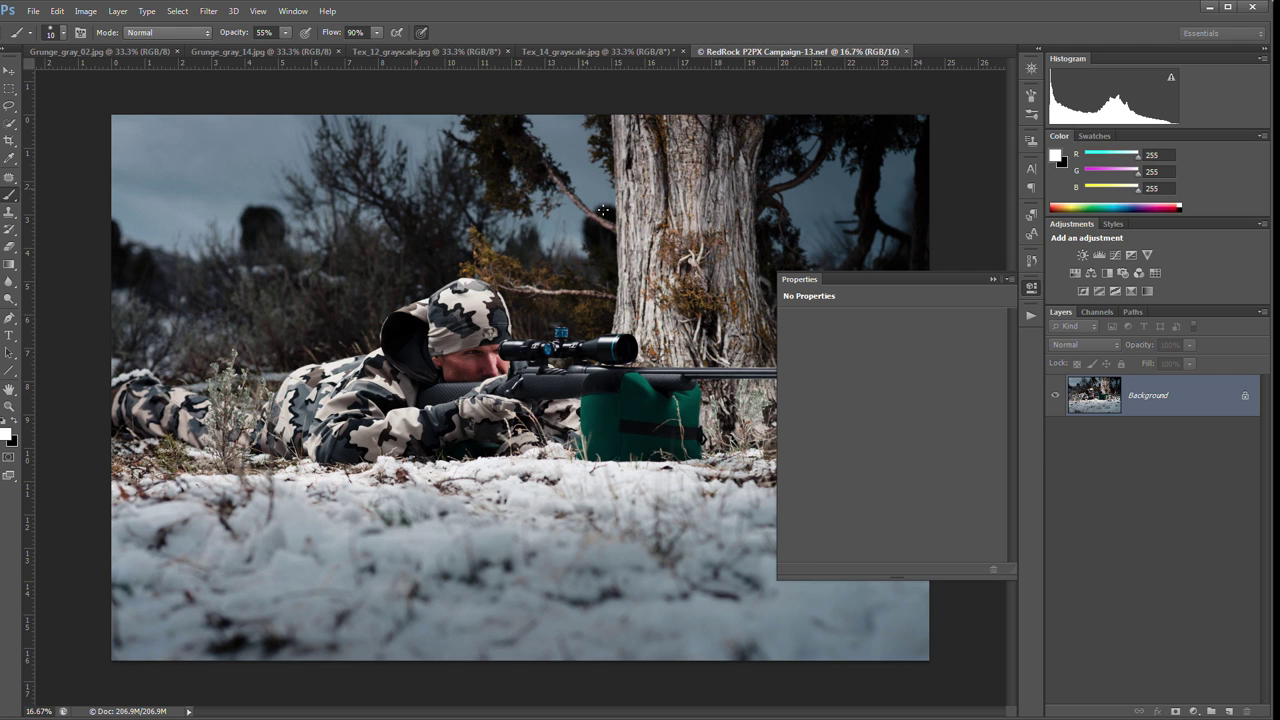
# - Close the floating Properties panel and duplicate the background to Layer 1 with Ctrl+J
pyautogui.click(995, 280)
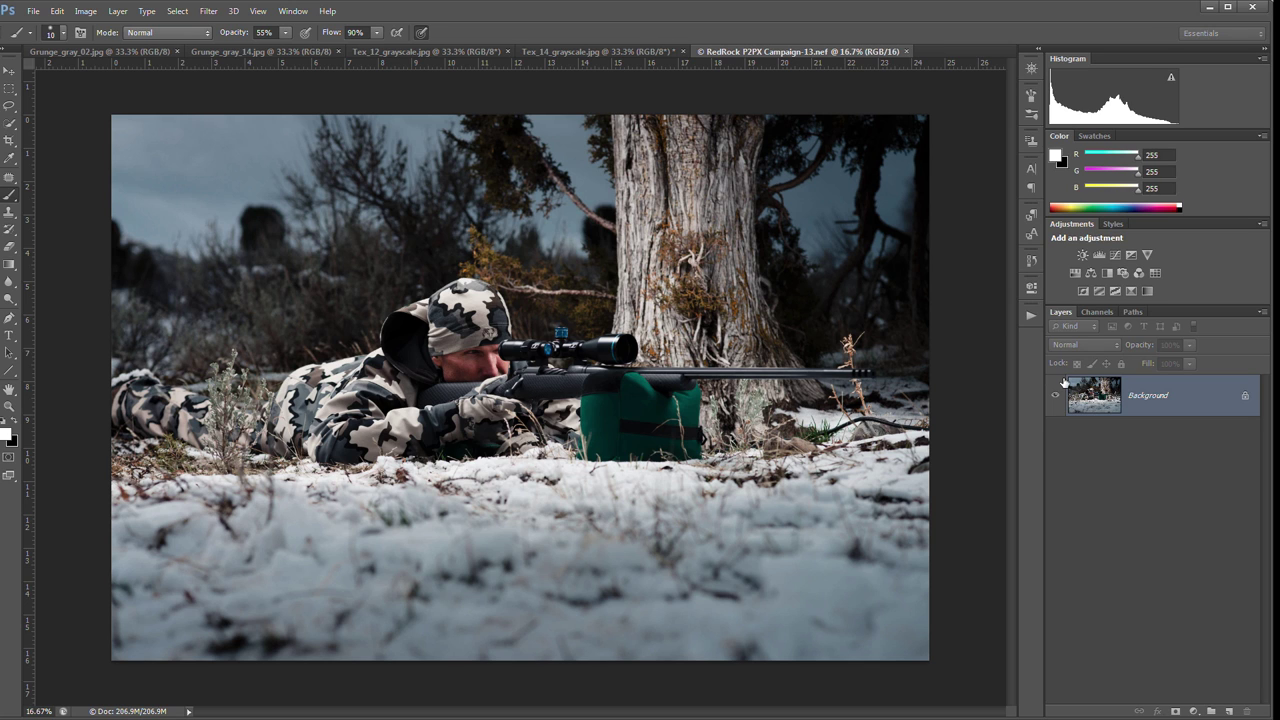
pyautogui.hotkey('ctrl', 'j')
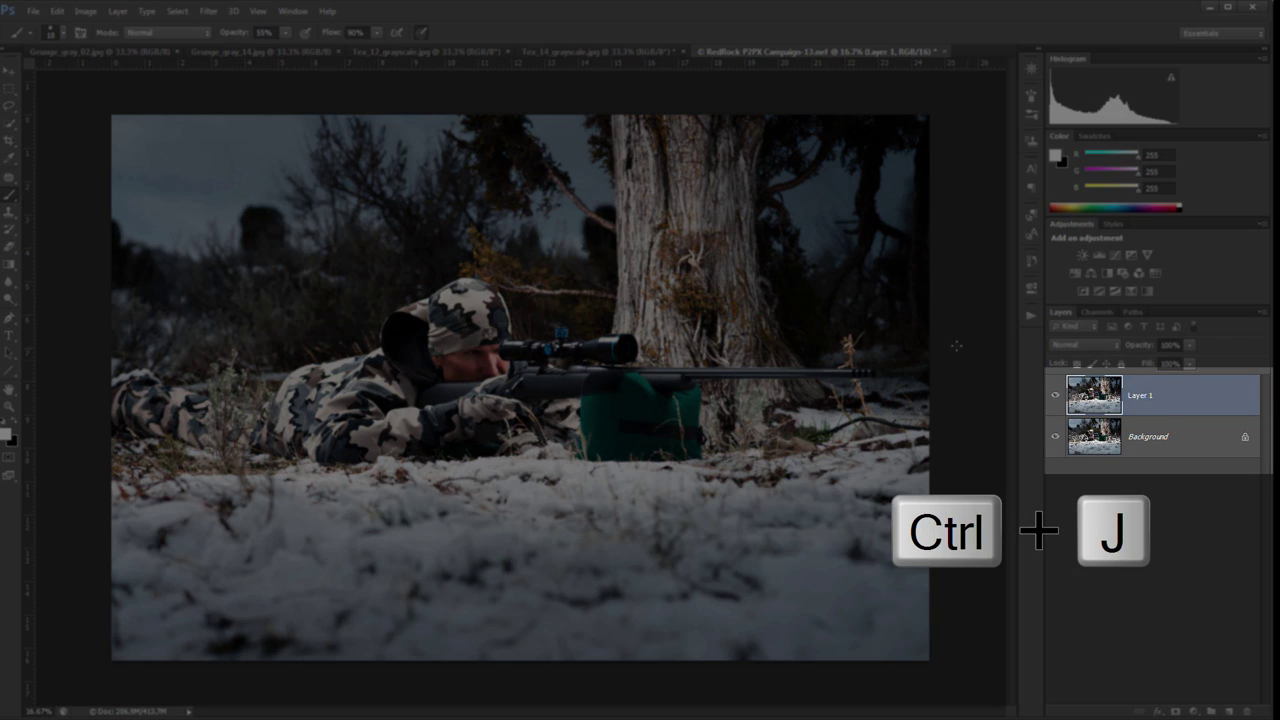
# - Switch to the Healing Brush Tool from the healing tools group
pyautogui.scroll(3, 478, 384)
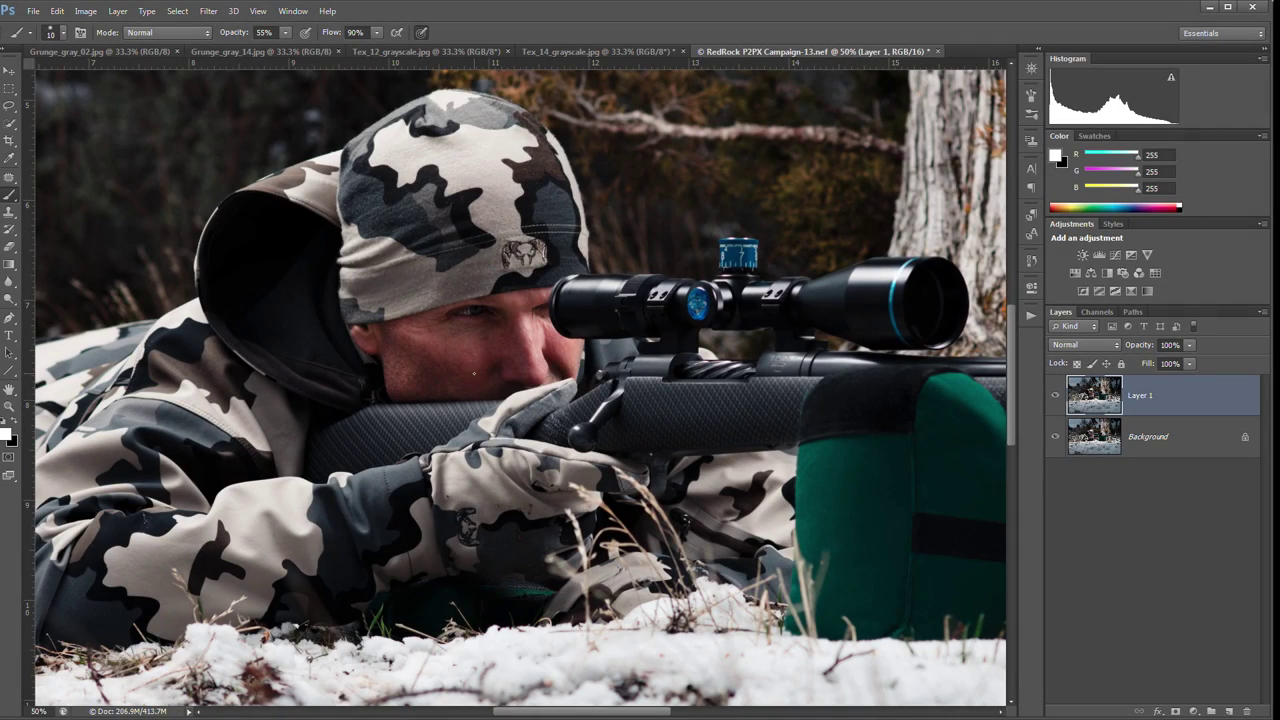
pyautogui.scroll(4, 475, 374)
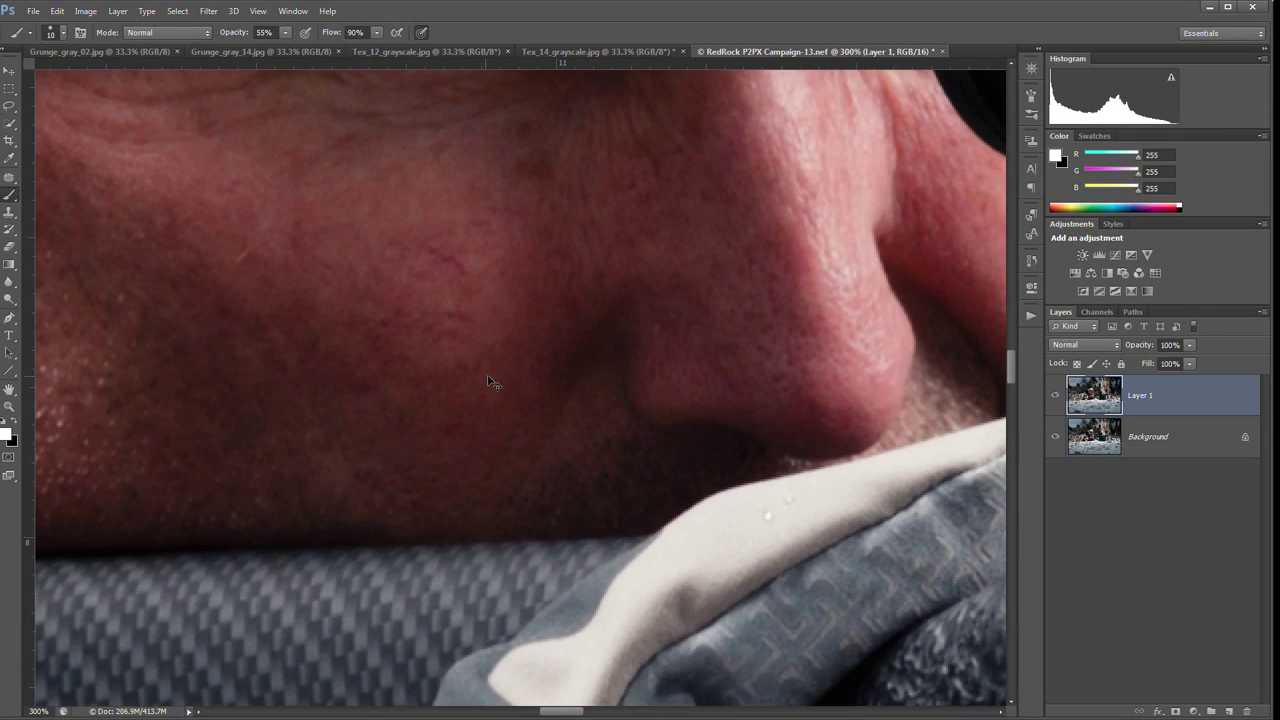
pyautogui.press('j')
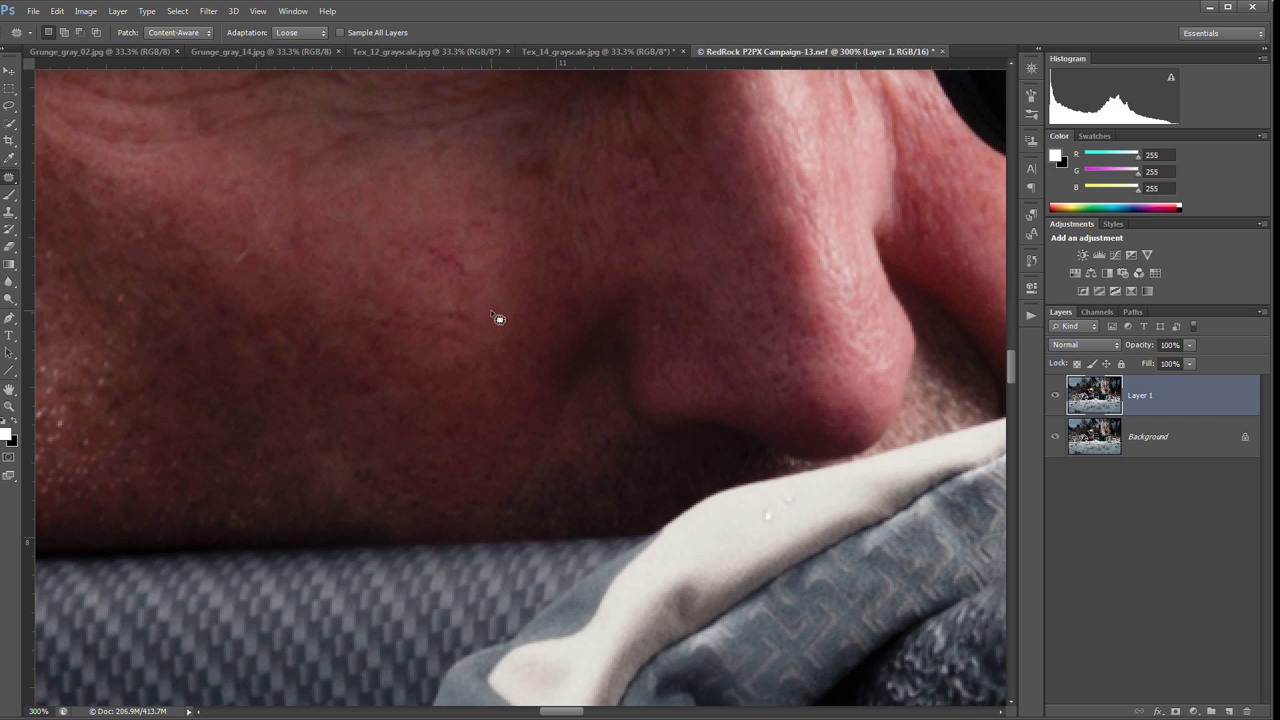
pyautogui.rightClick(11, 179)
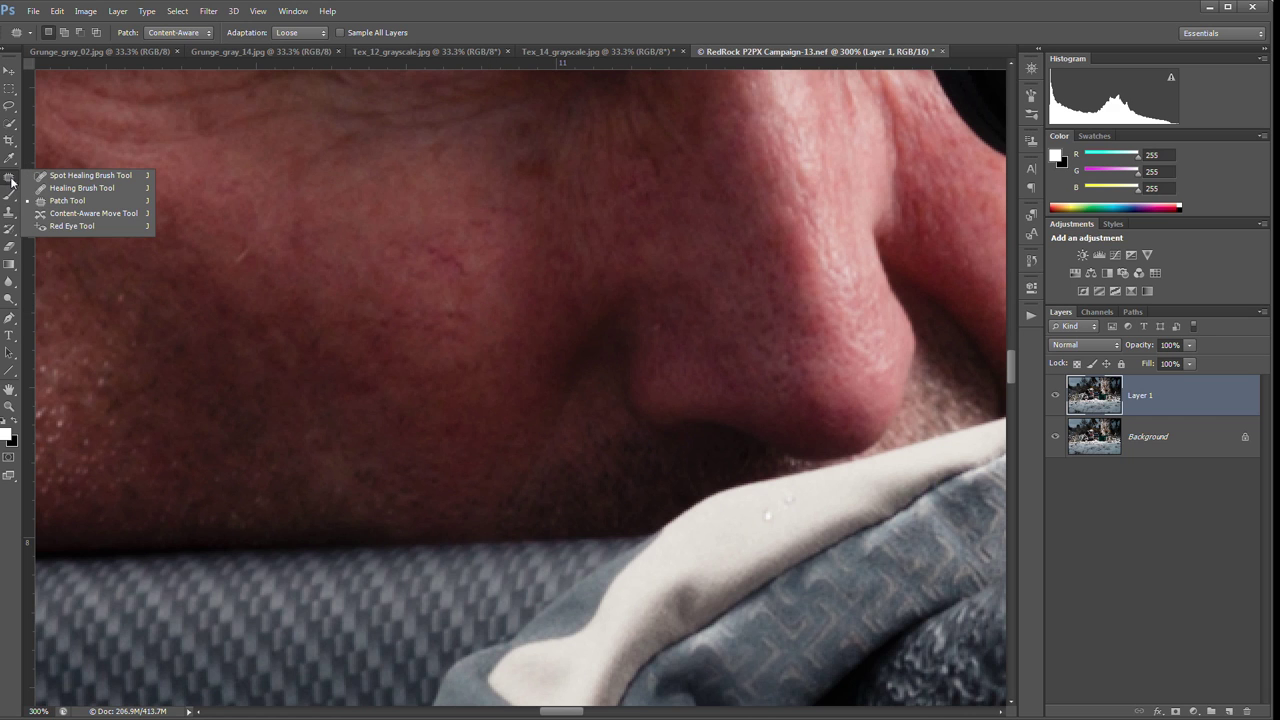
pyautogui.click(68, 188)
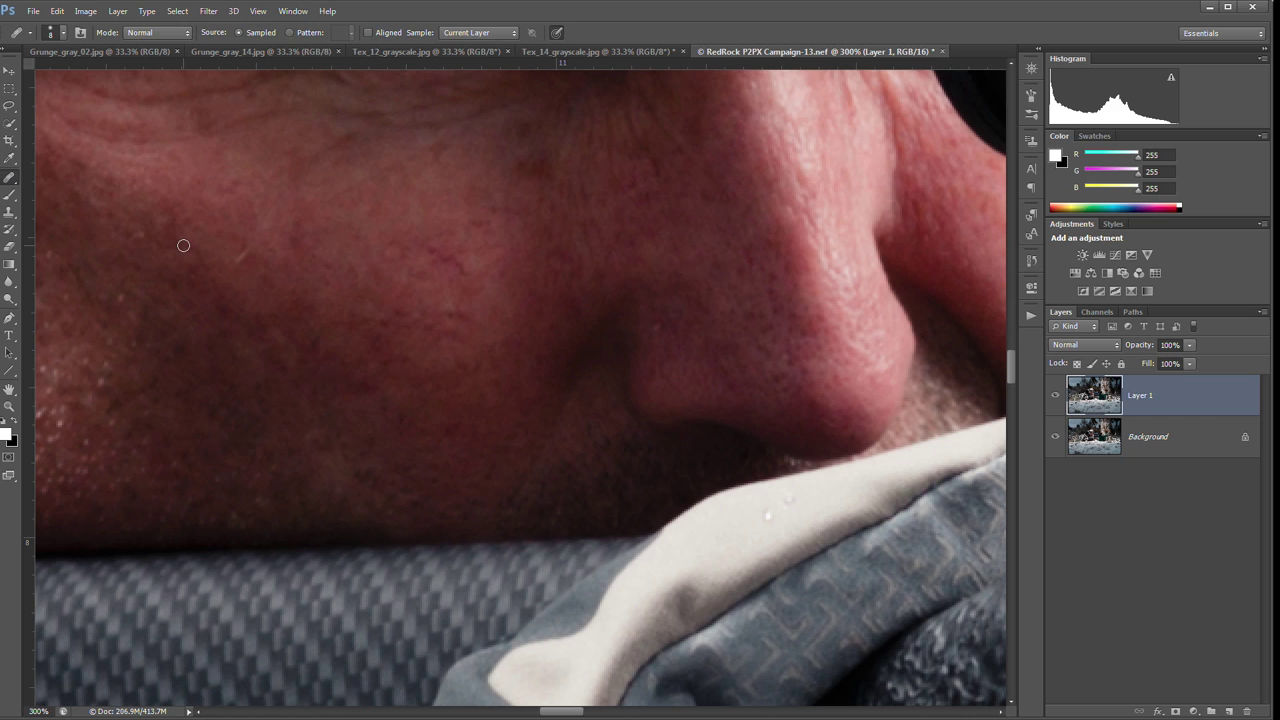
# - Alt-sample clean cheek skin as the healing source and heal the first cheek blemish
pyautogui.click(656, 330)
pyautogui.click(642, 271)
pyautogui.keyDown('alt'); pyautogui.click(464, 288); pyautogui.keyUp('alt')
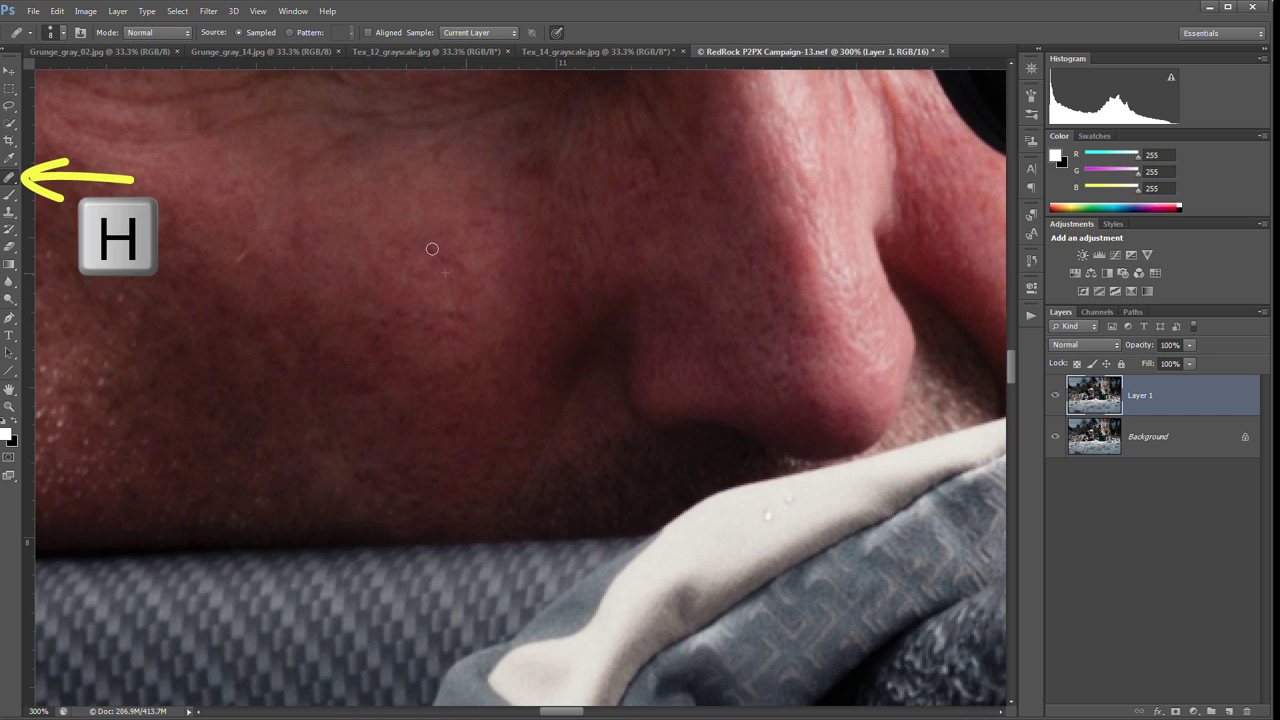
pyautogui.click(391, 253)
pyautogui.scroll(-5, 370, 285)
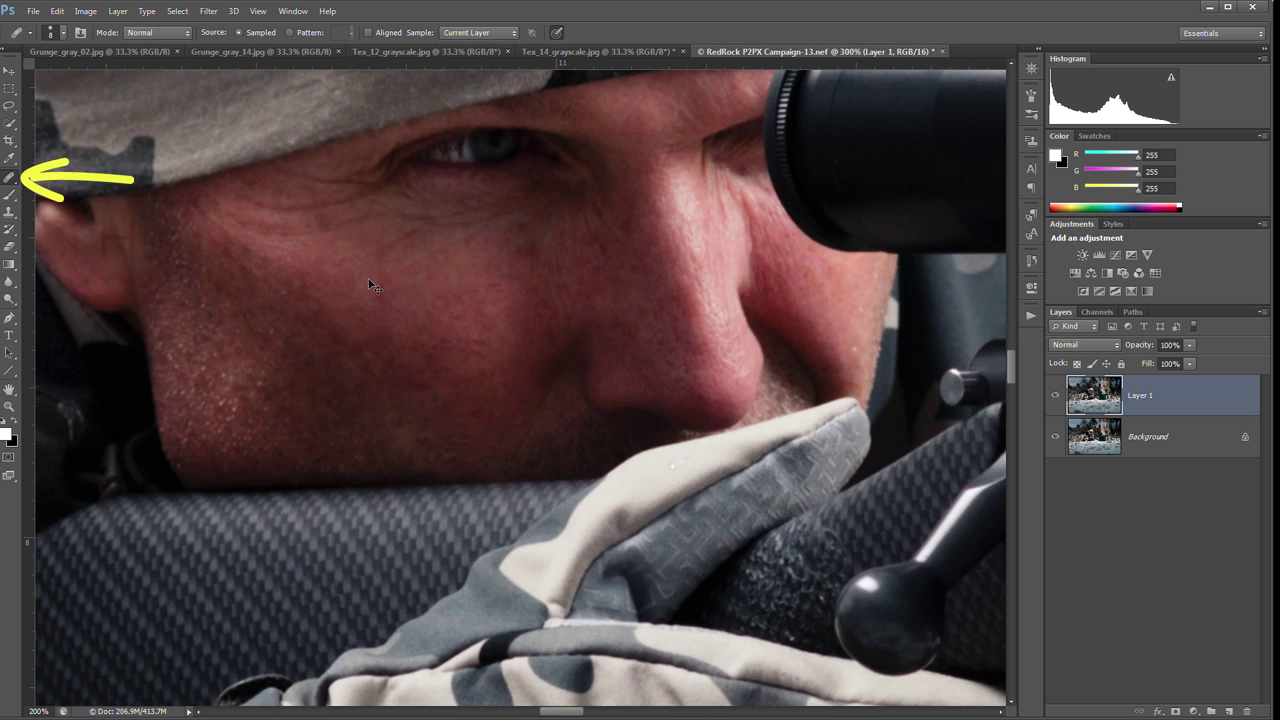
pyautogui.scroll(5, 486, 394)
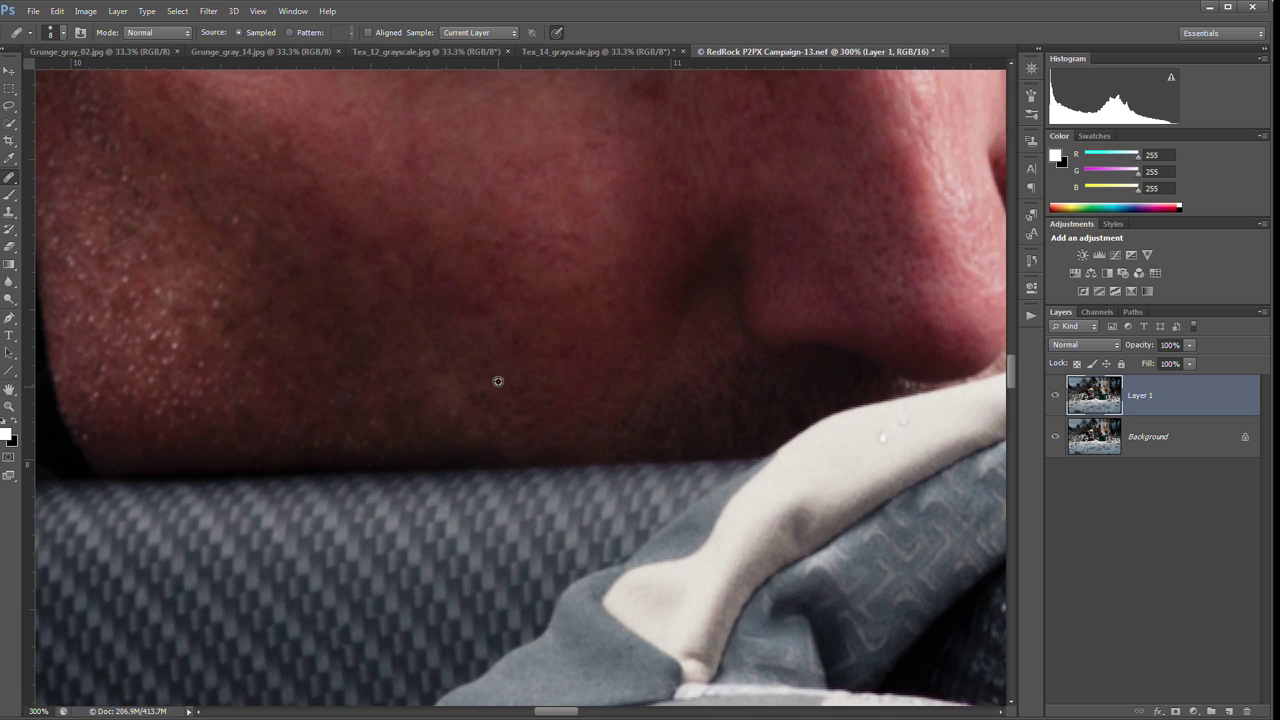
pyautogui.moveTo(463, 354)
pyautogui.mouseDown()
pyautogui.moveTo(429, 380)
pyautogui.moveTo(452, 387)
pyautogui.moveTo(469, 346)
pyautogui.moveTo(471, 397)
pyautogui.moveTo(457, 380)
pyautogui.moveTo(443, 353)
pyautogui.moveTo(495, 389)
pyautogui.moveTo(430, 361)
pyautogui.mouseUp()
# - Zoom out and back in on the black hose draped over the rock near the sandbag
pyautogui.scroll(-7, 507, 430)
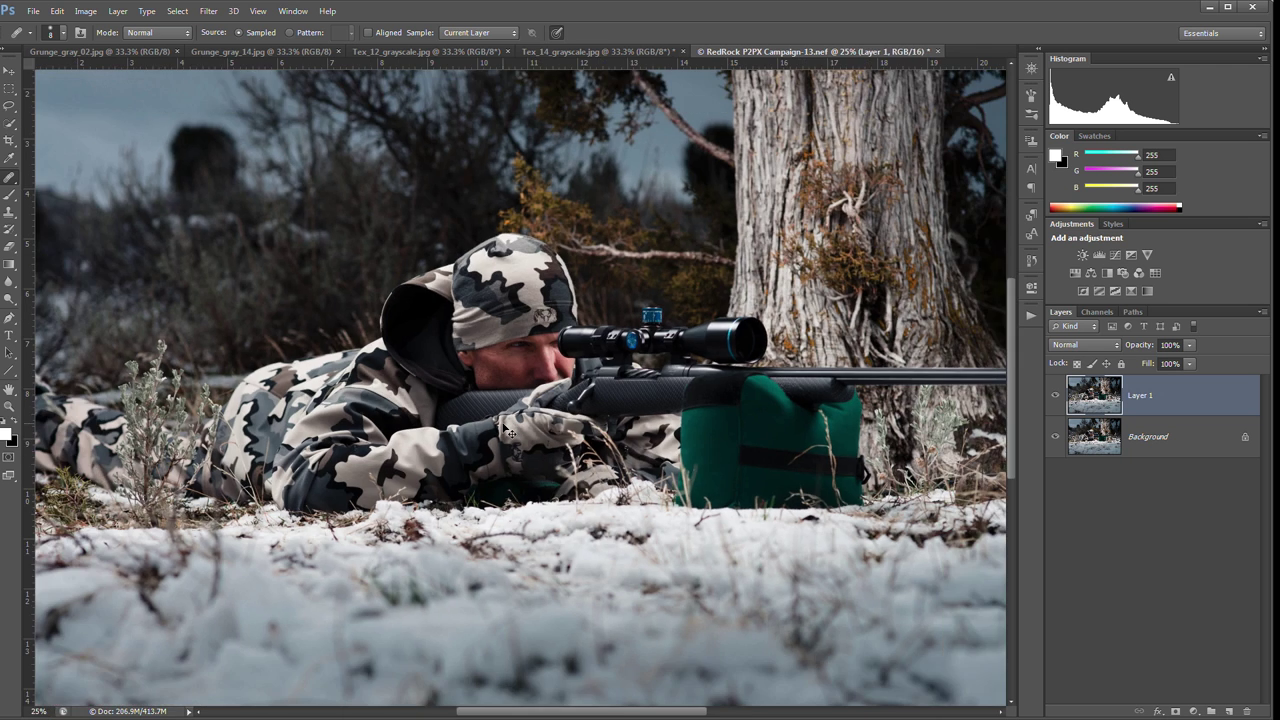
pyautogui.scroll(-1, 510, 432)
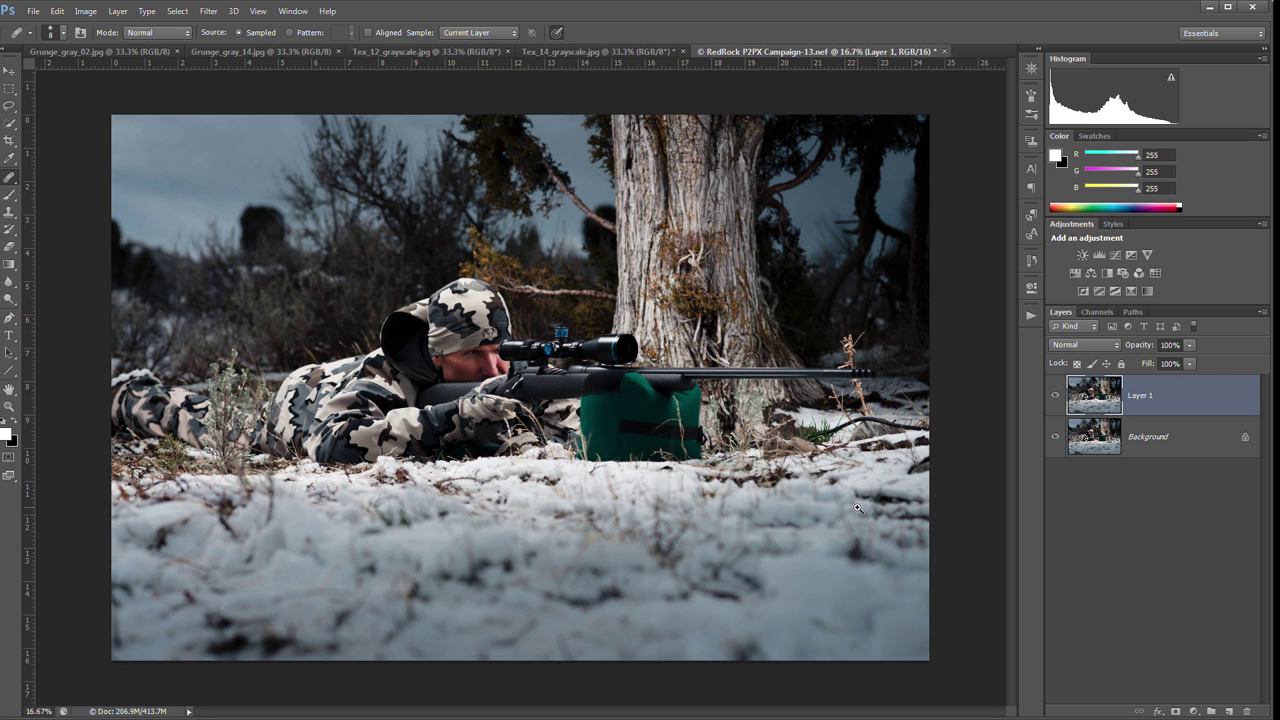
pyautogui.scroll(3, 860, 476)
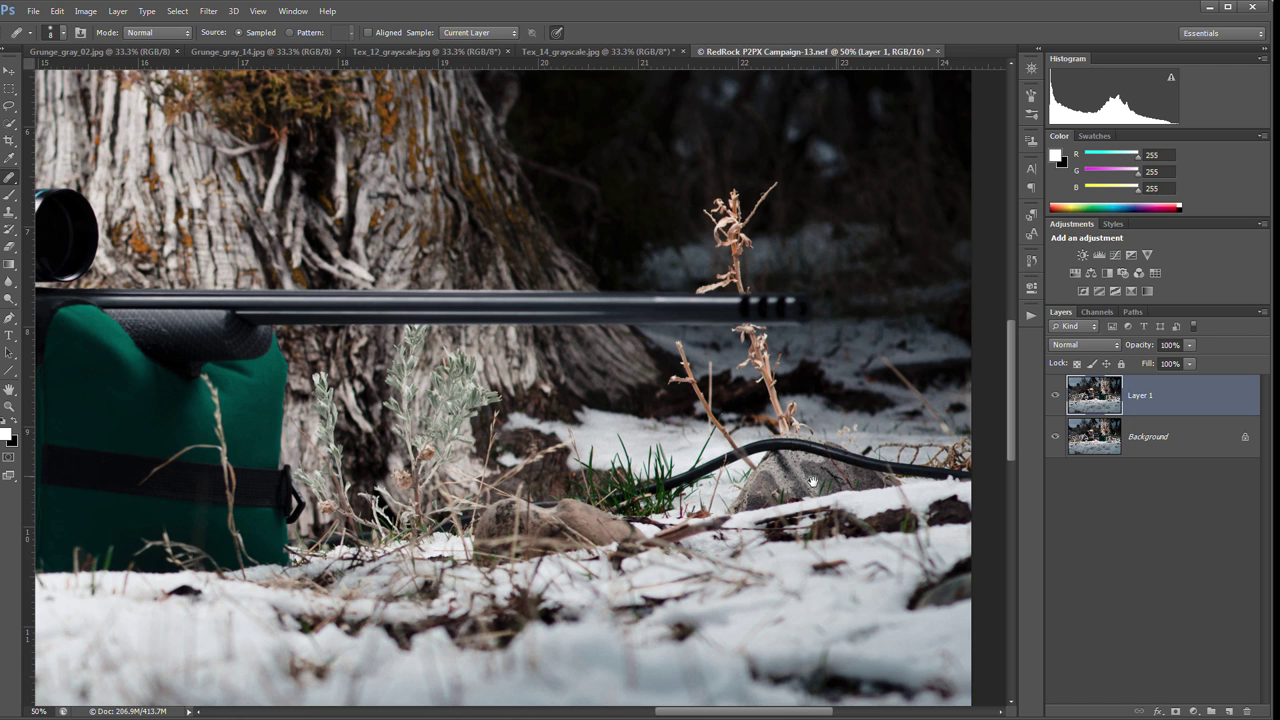
pyautogui.scroll(3, 813, 482)
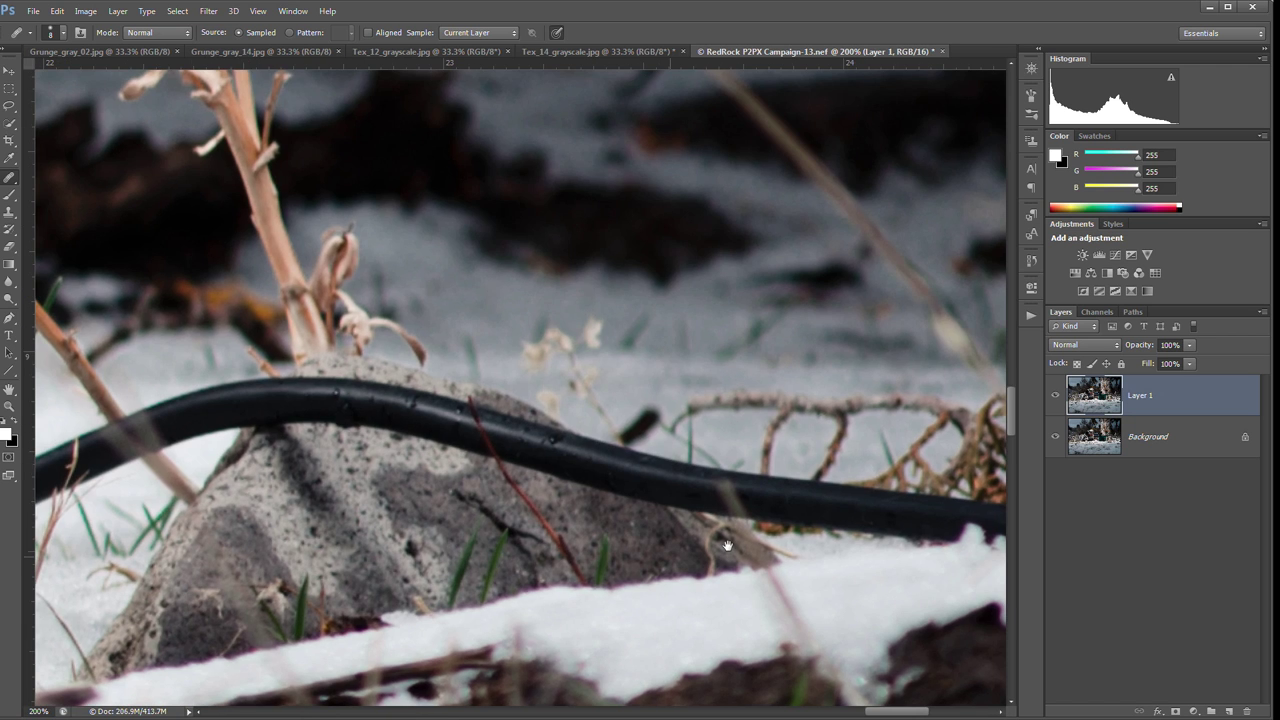
pyautogui.scroll(4, 727, 545)
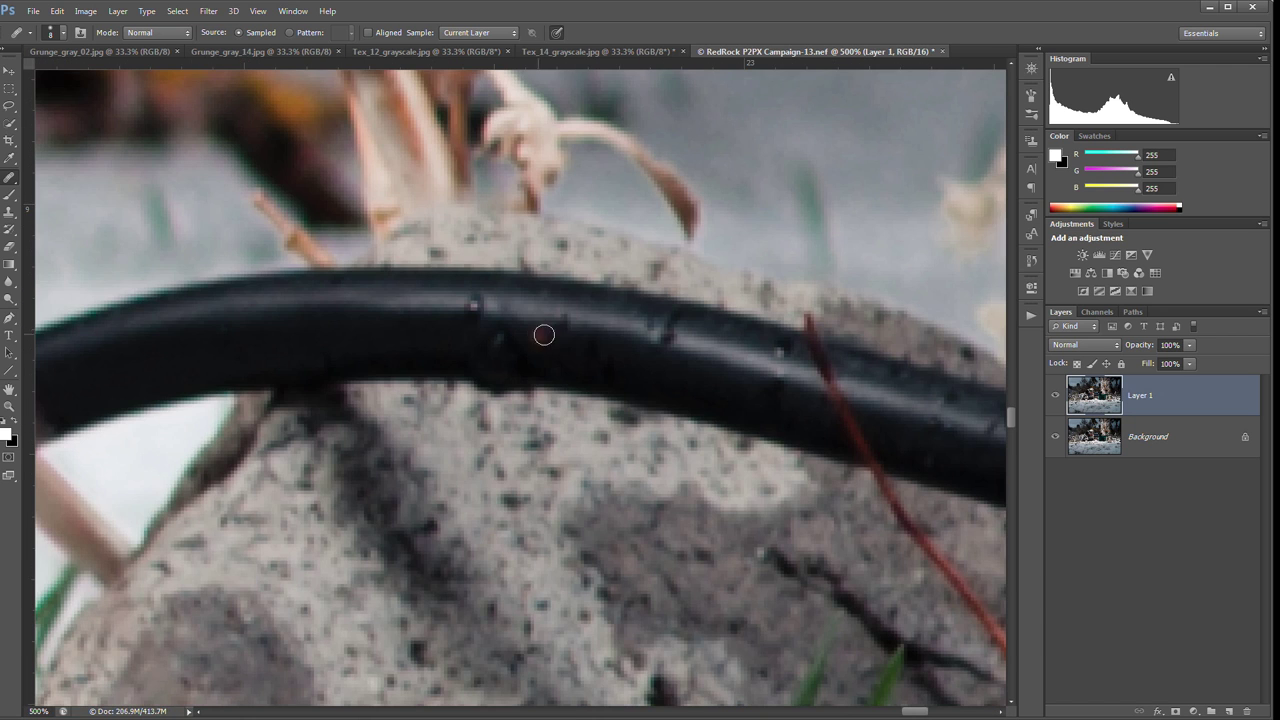
pyautogui.scroll(-6, 541, 337)
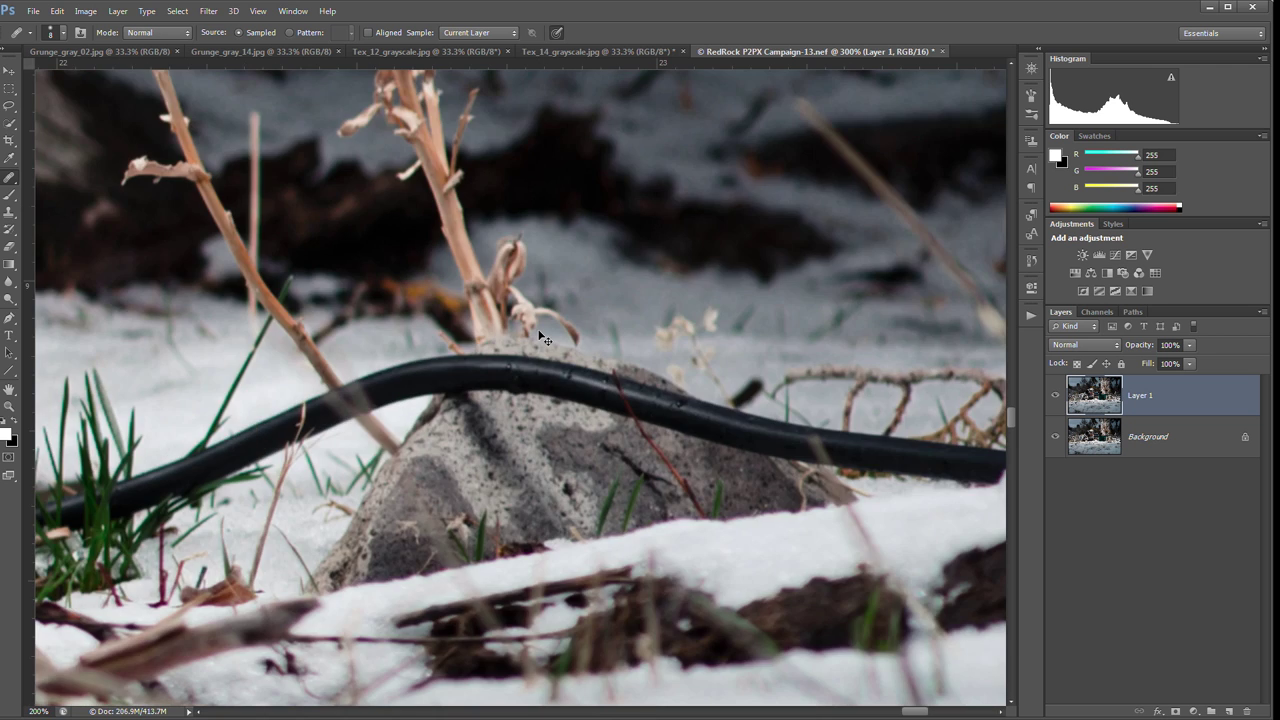
pyautogui.scroll(4, 432, 442)
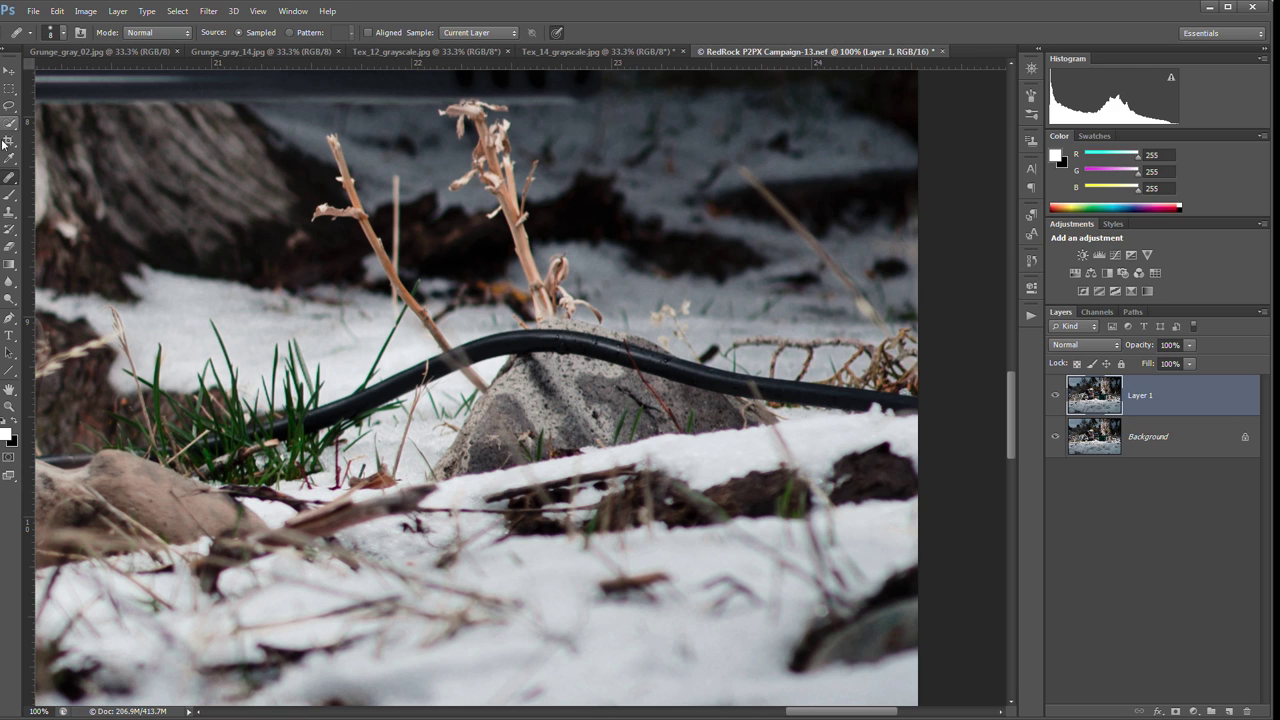
# - Enlarge the Healing Brush to size 90 and heal the dark spot, hose end and rock crossing
pyautogui.rightClick(9, 181)
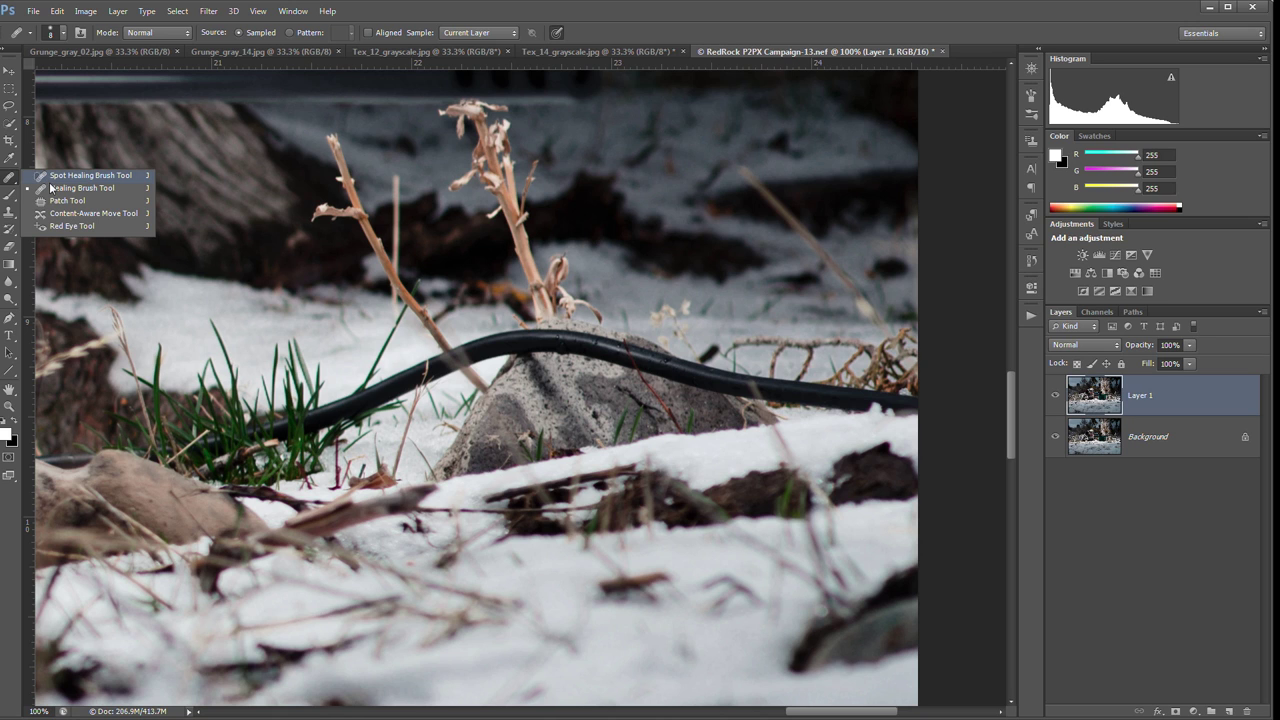
pyautogui.click(50, 188)
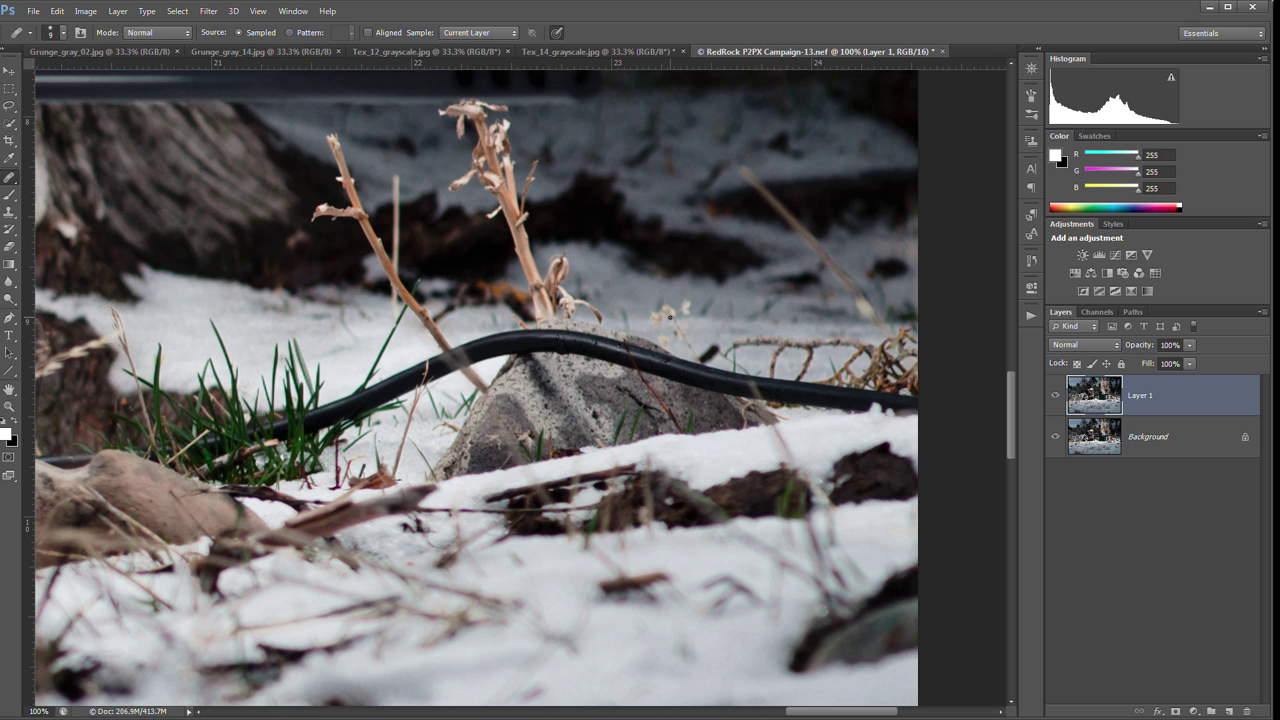
pyautogui.press(']')
pyautogui.press(']')
pyautogui.press(']')
pyautogui.press(']')
pyautogui.press(']')
pyautogui.press(']')
pyautogui.press(']')
pyautogui.press(']')
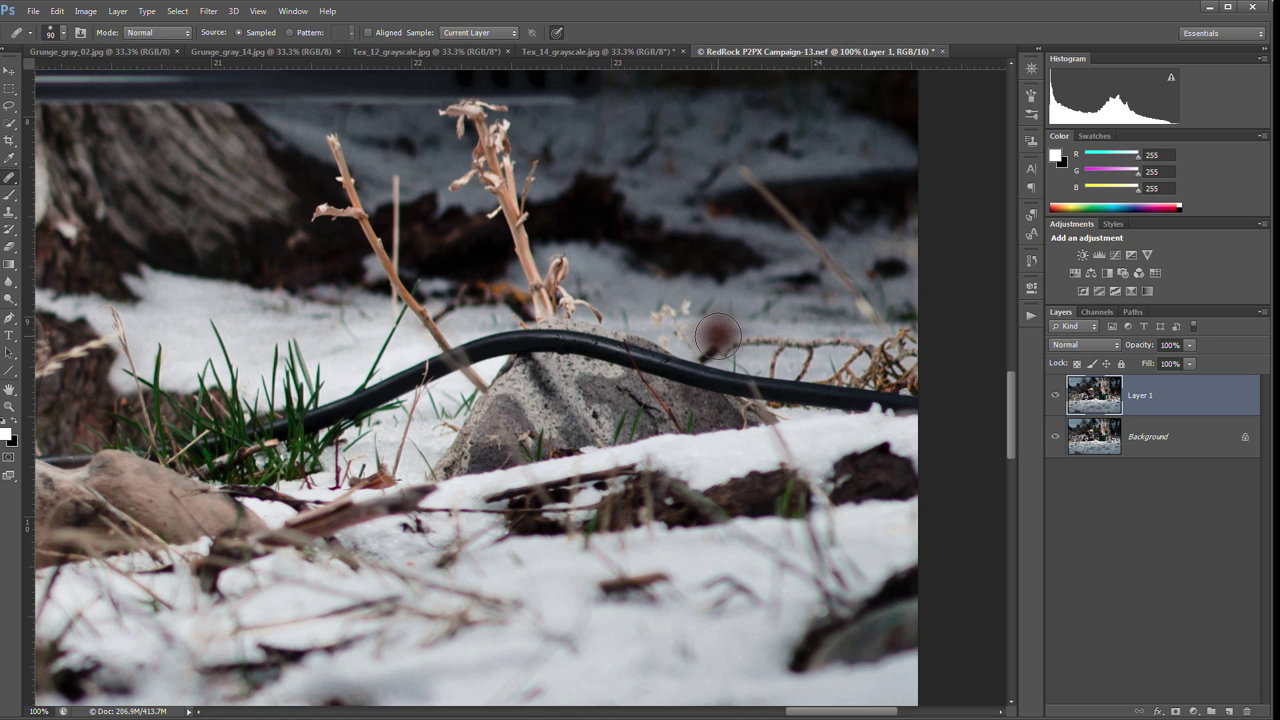
pyautogui.click(717, 336)
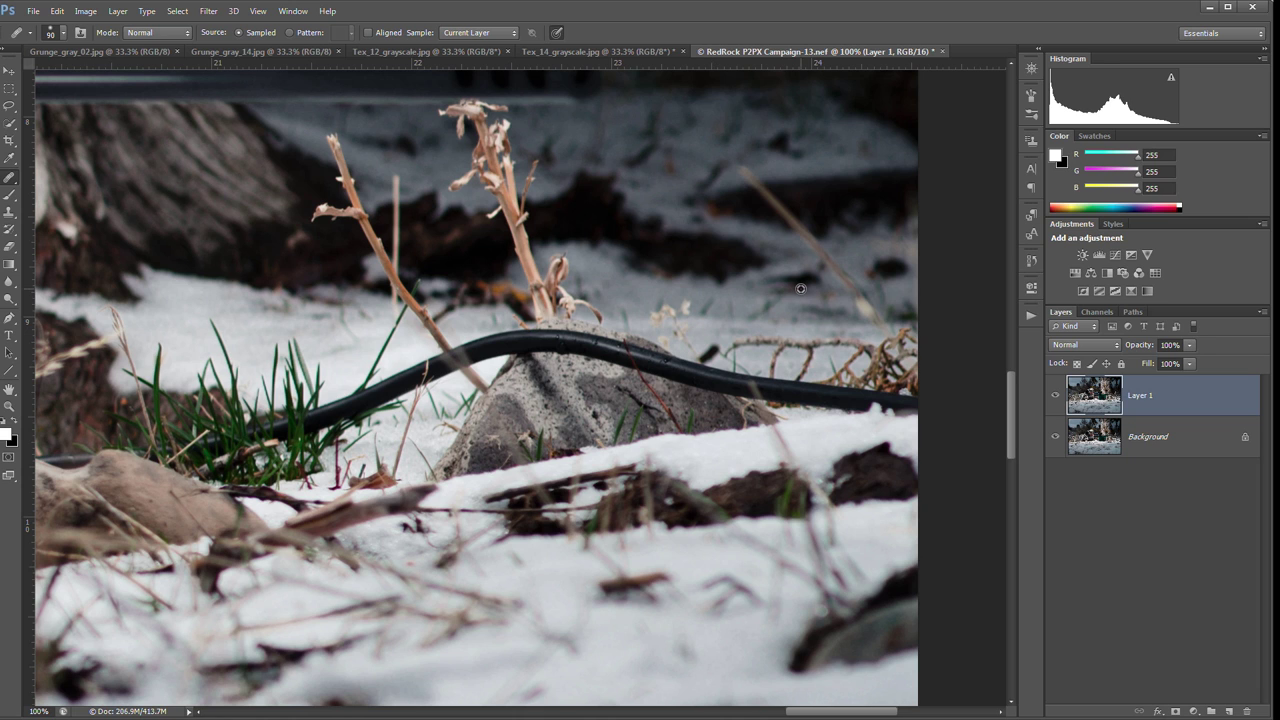
pyautogui.moveTo(817, 414)
pyautogui.mouseDown()
pyautogui.moveTo(914, 400)
pyautogui.moveTo(787, 424)
pyautogui.moveTo(864, 470)
pyautogui.moveTo(862, 418)
pyautogui.moveTo(890, 406)
pyautogui.moveTo(880, 414)
pyautogui.mouseUp()
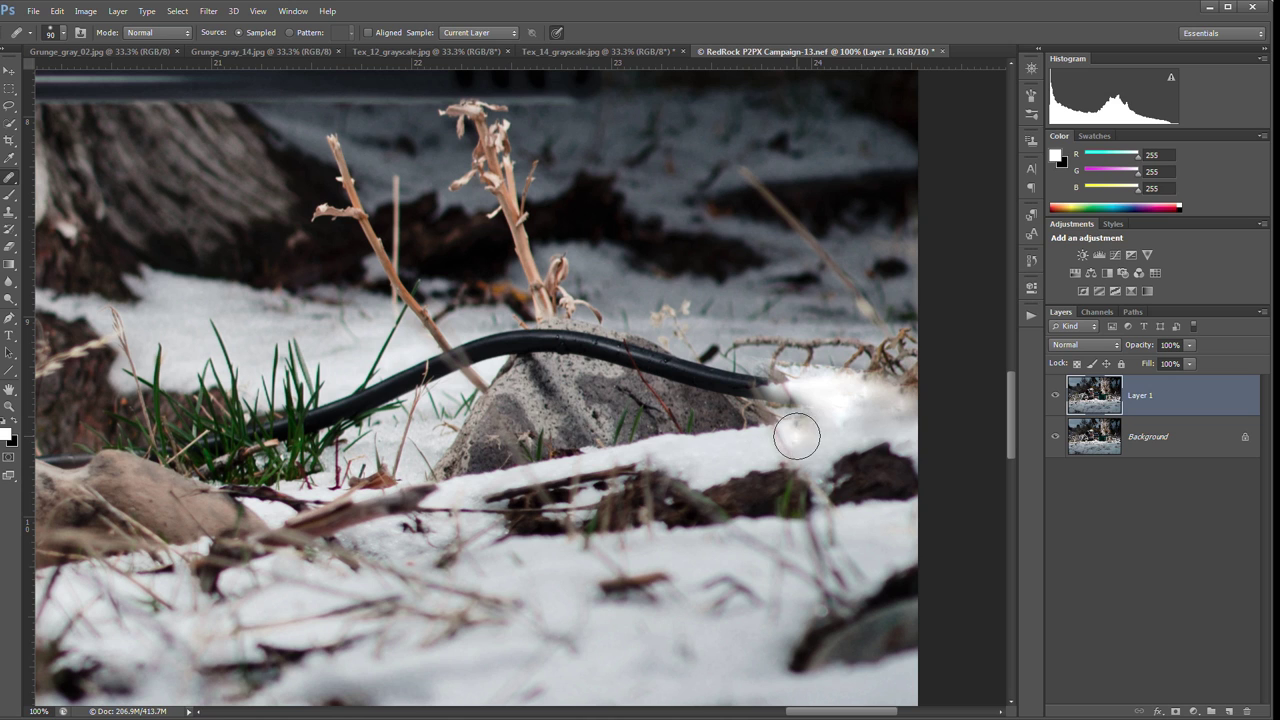
pyautogui.moveTo(563, 341)
pyautogui.mouseDown()
pyautogui.moveTo(599, 352)
pyautogui.moveTo(546, 348)
pyautogui.moveTo(578, 390)
pyautogui.moveTo(622, 357)
pyautogui.moveTo(667, 378)
pyautogui.moveTo(598, 364)
pyautogui.mouseUp()
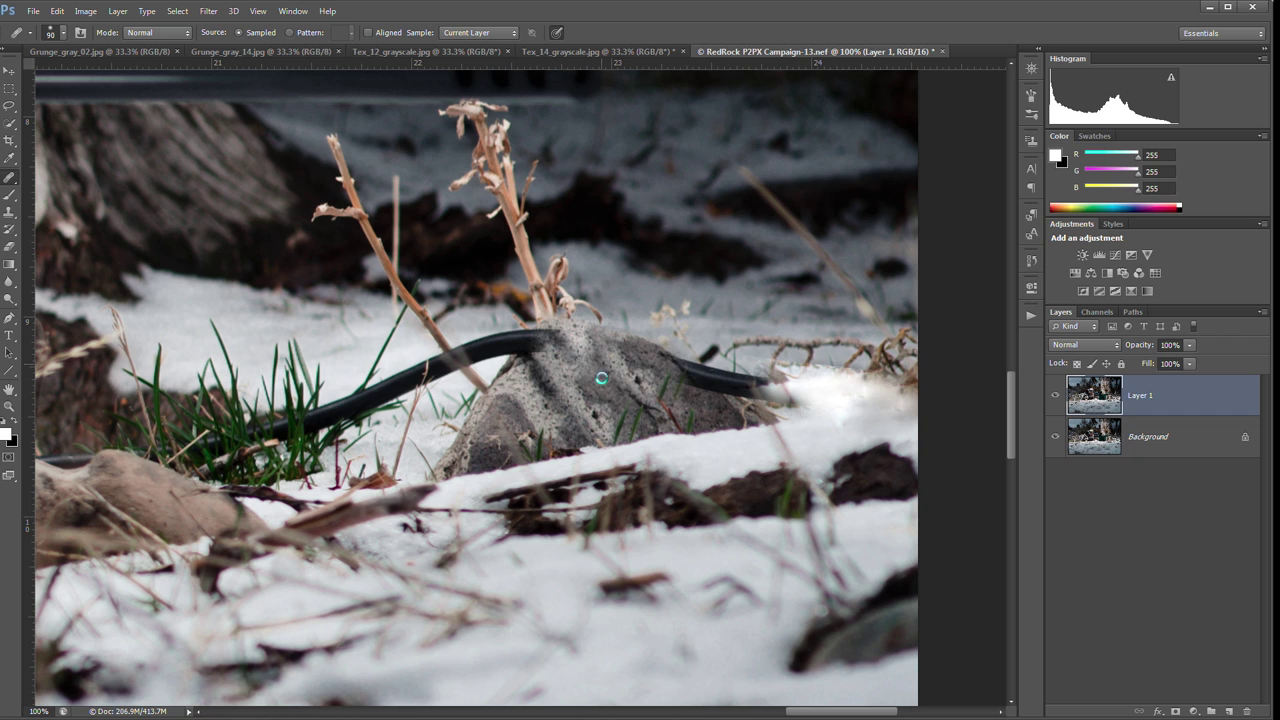
# - Heal the rock's lower edges and paint out the hose between the grass and rock
pyautogui.keyDown('alt'); pyautogui.click(706, 415); pyautogui.keyUp('alt')
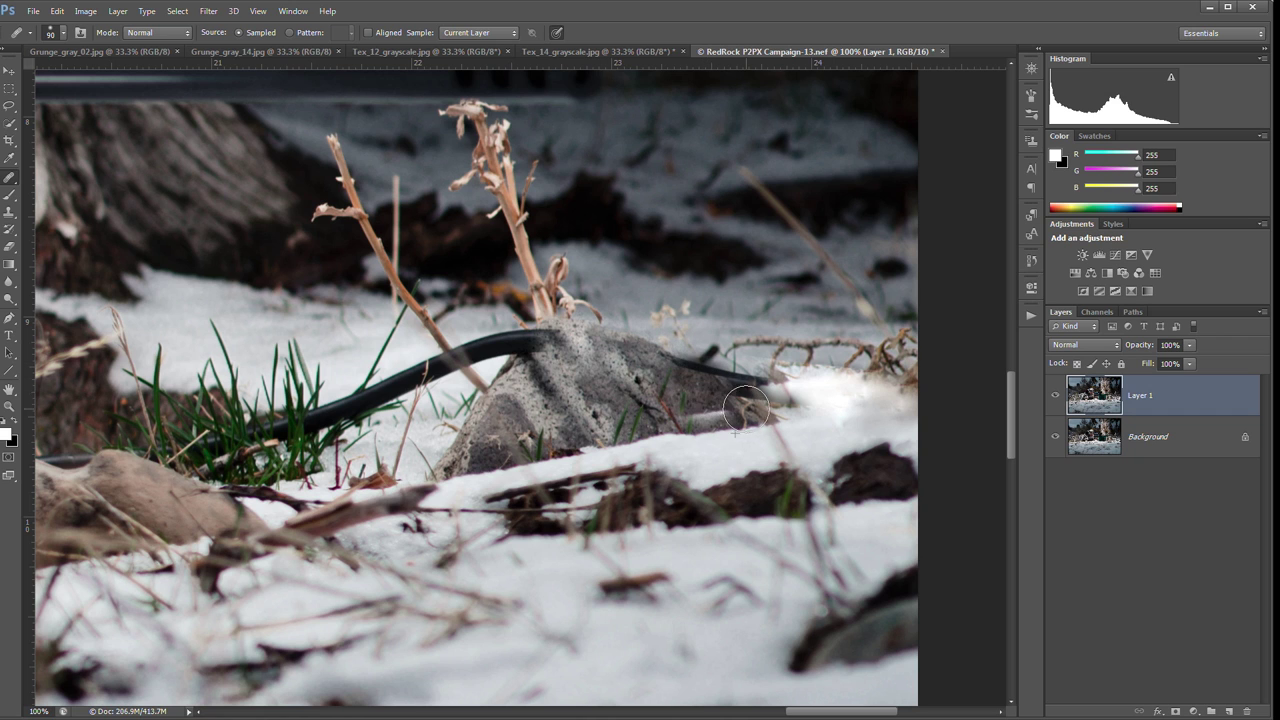
pyautogui.moveTo(700, 410); pyautogui.dragTo(741, 432)
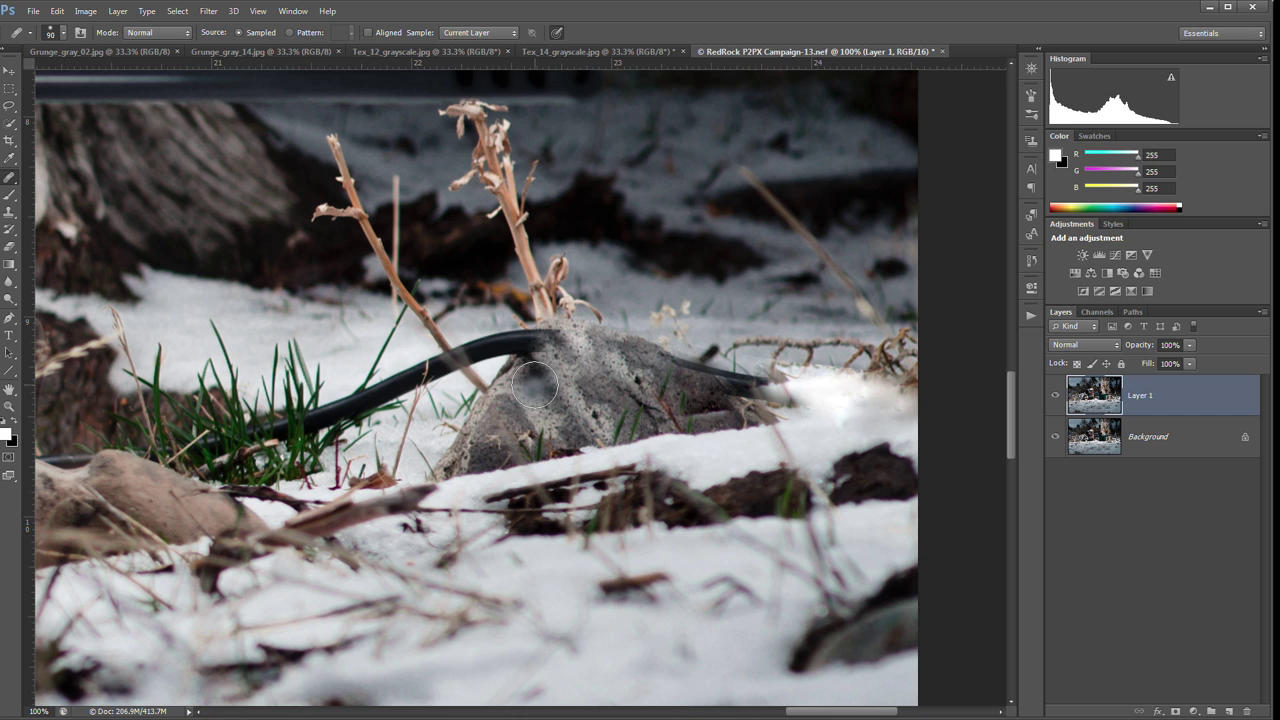
pyautogui.moveTo(541, 399)
pyautogui.mouseDown()
pyautogui.moveTo(579, 369)
pyautogui.moveTo(576, 318)
pyautogui.moveTo(590, 308)
pyautogui.mouseUp()
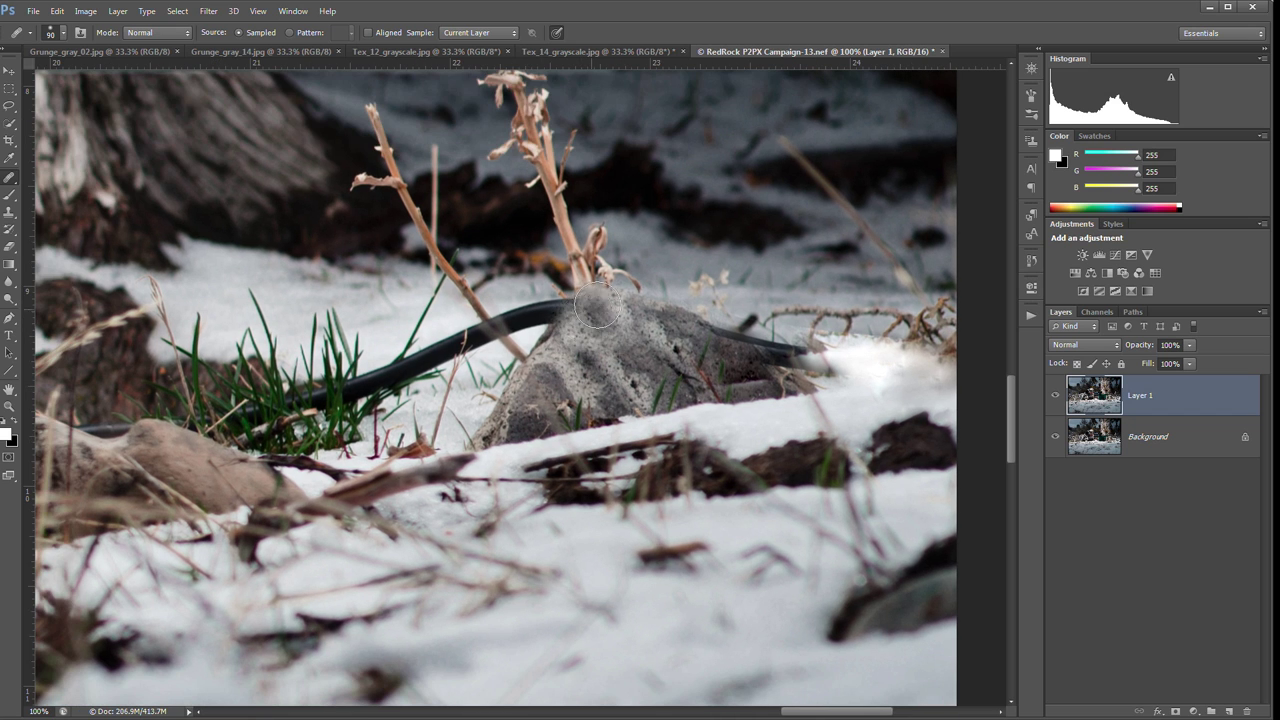
pyautogui.moveTo(609, 363); pyautogui.dragTo(580, 395)
pyautogui.moveTo(817, 371); pyautogui.dragTo(737, 345)
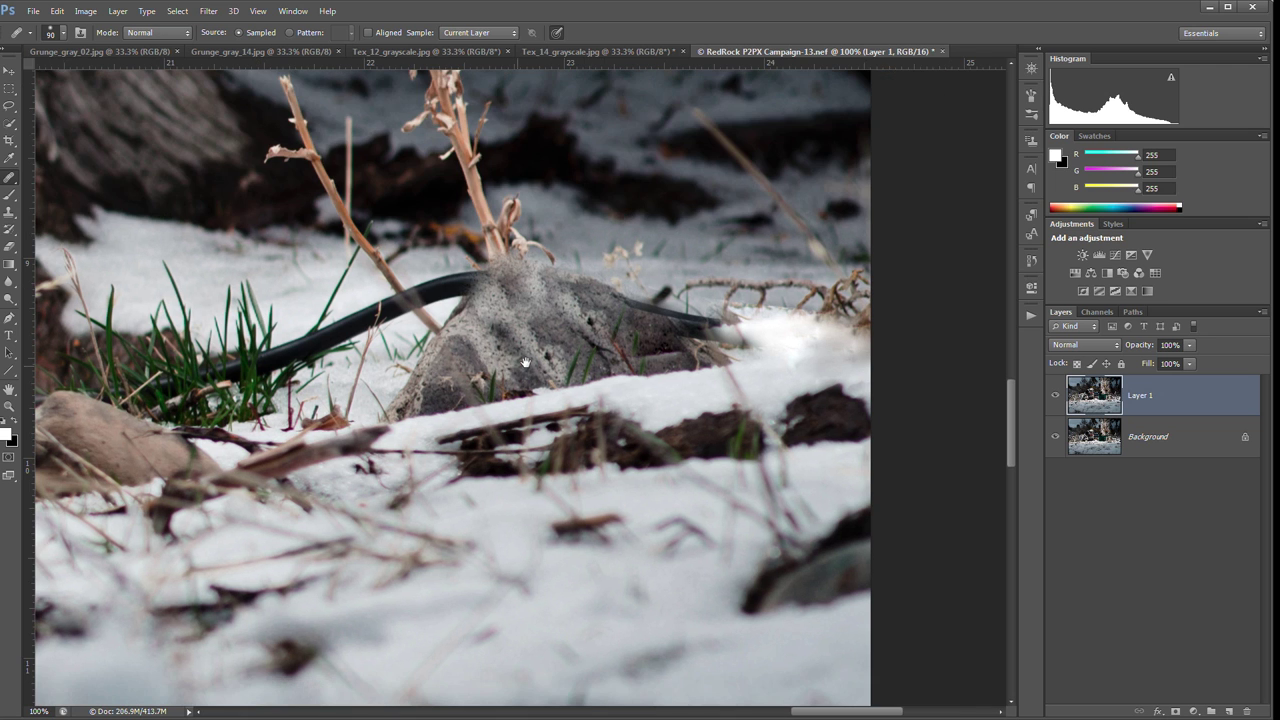
pyautogui.moveTo(330, 340); pyautogui.dragTo(565, 314)
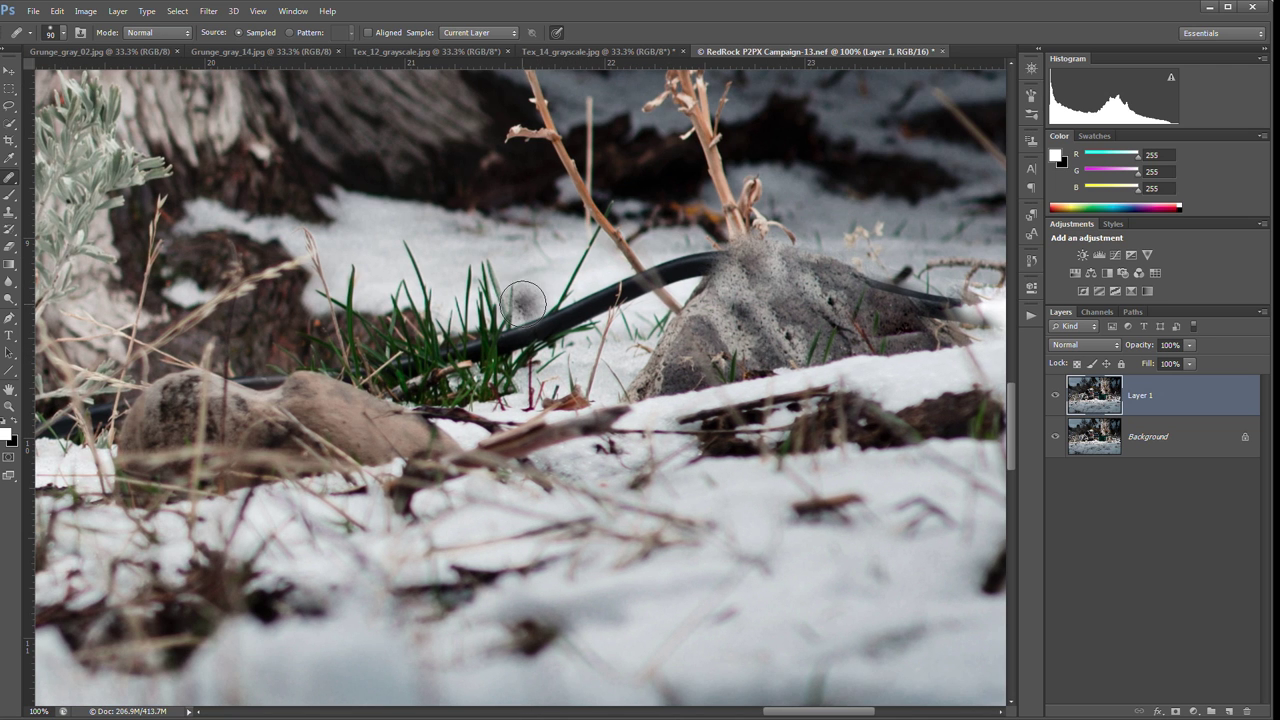
pyautogui.moveTo(573, 288)
pyautogui.mouseDown()
pyautogui.moveTo(560, 318)
pyautogui.moveTo(530, 335)
pyautogui.moveTo(635, 278)
pyautogui.mouseUp()
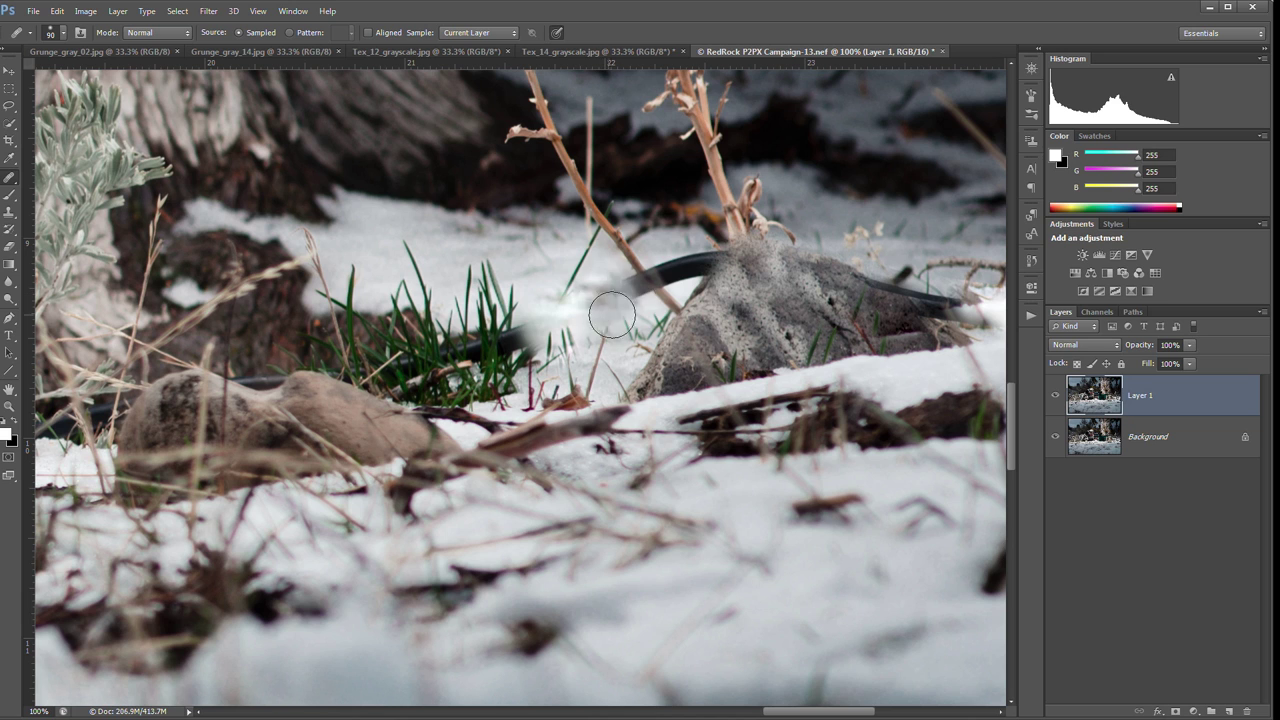
pyautogui.keyDown('alt'); pyautogui.click(625, 243); pyautogui.keyUp('alt')
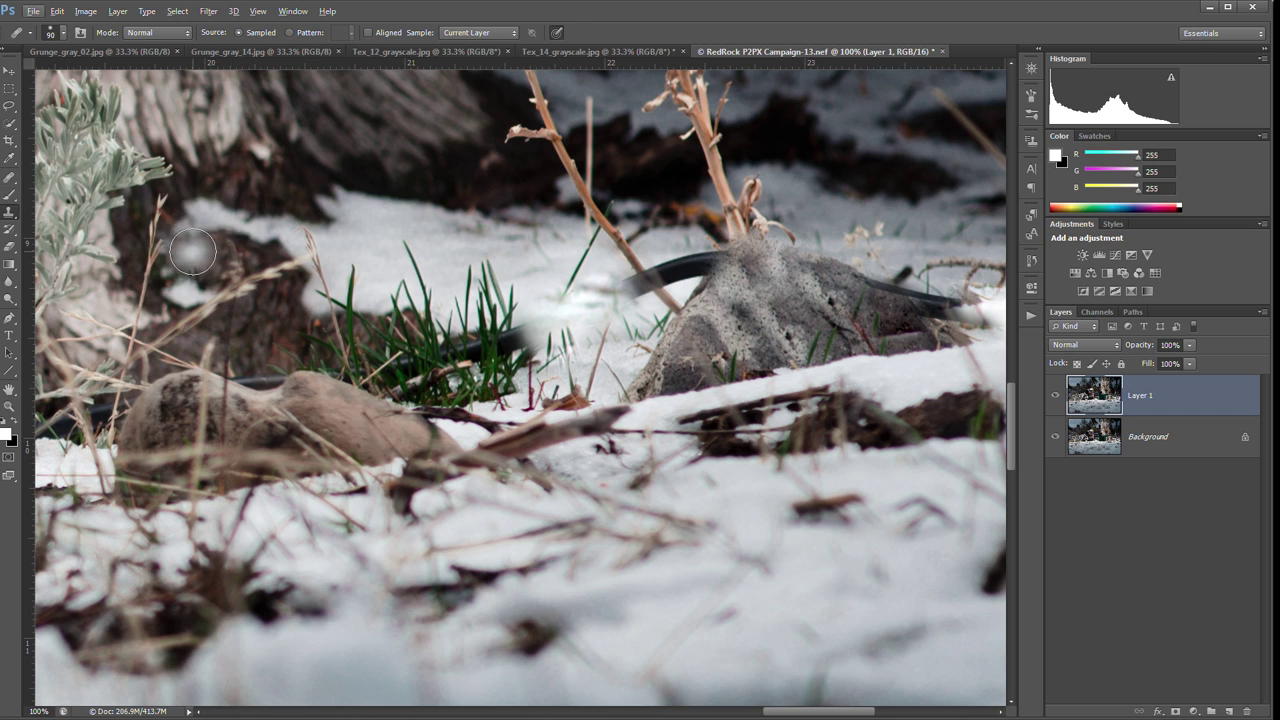
# - Switch to the Clone Stamp and clone snow texture over the rock's lower-left area
pyautogui.press('s')
pyautogui.hotkey('alt', 's')
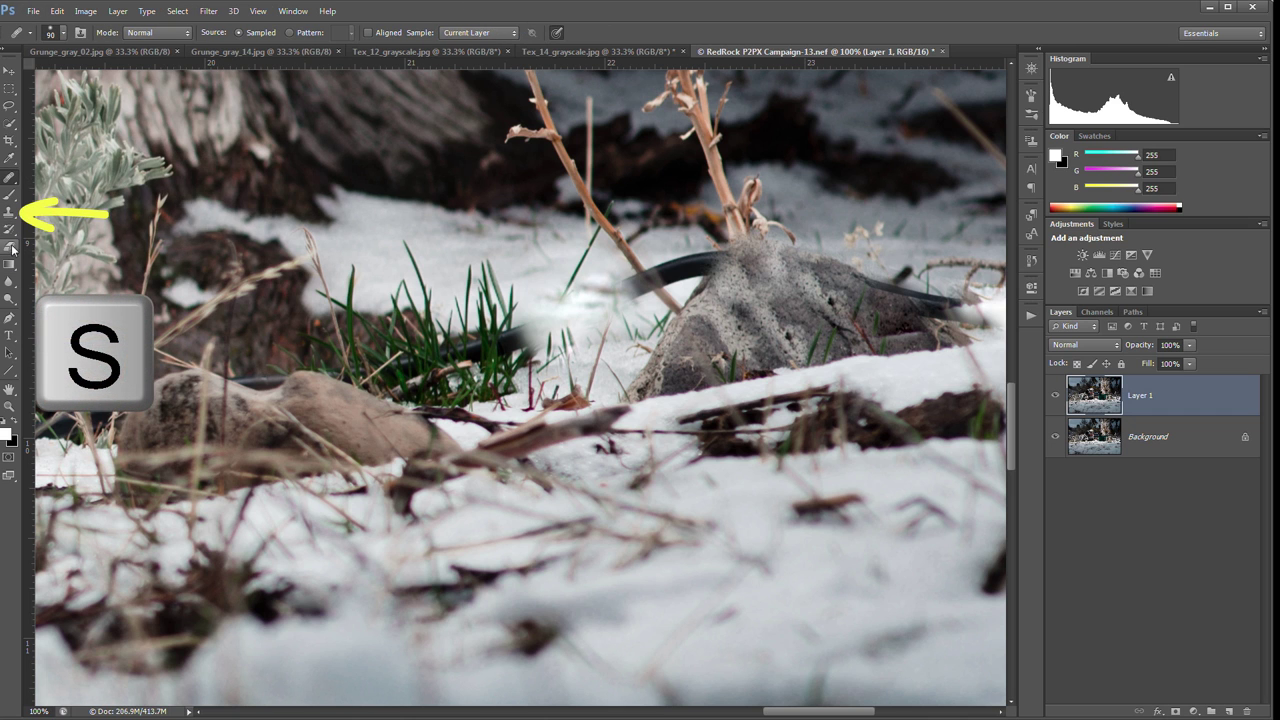
pyautogui.press('s')
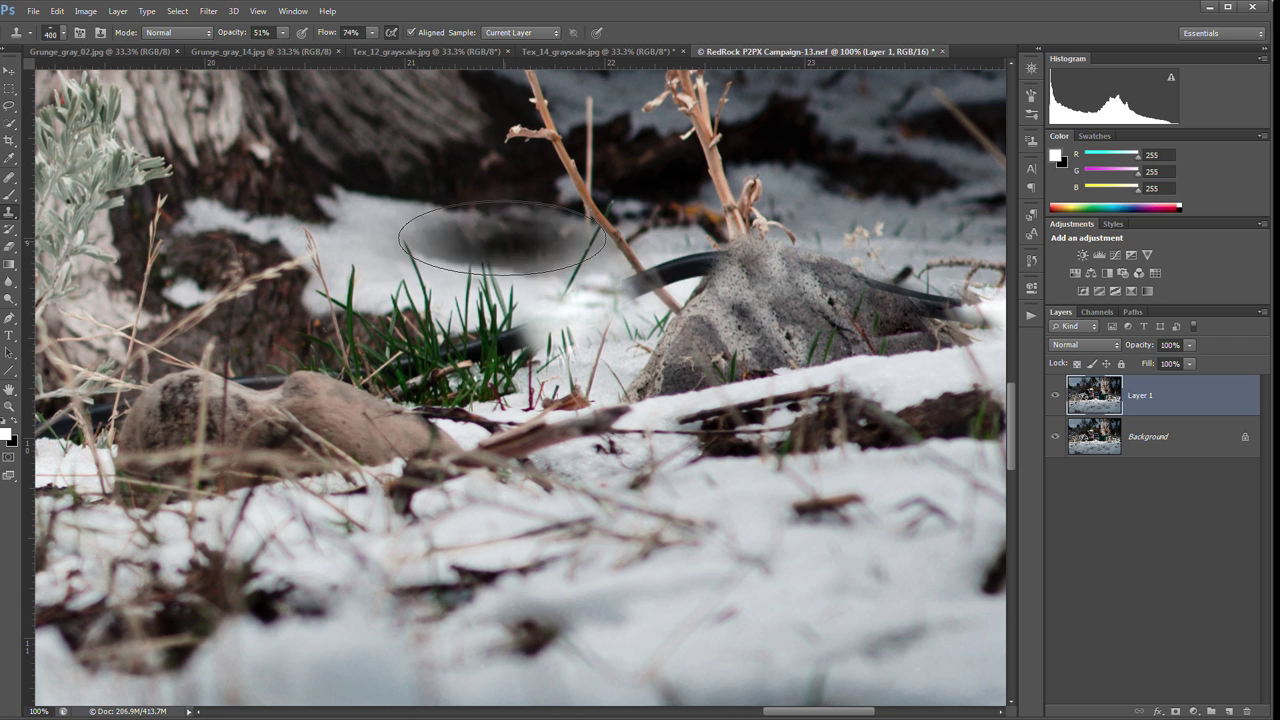
pyautogui.moveTo(760, 265)
pyautogui.mouseDown()
pyautogui.moveTo(706, 282)
pyautogui.moveTo(725, 333)
pyautogui.moveTo(697, 399)
pyautogui.moveTo(685, 360)
pyautogui.mouseUp()
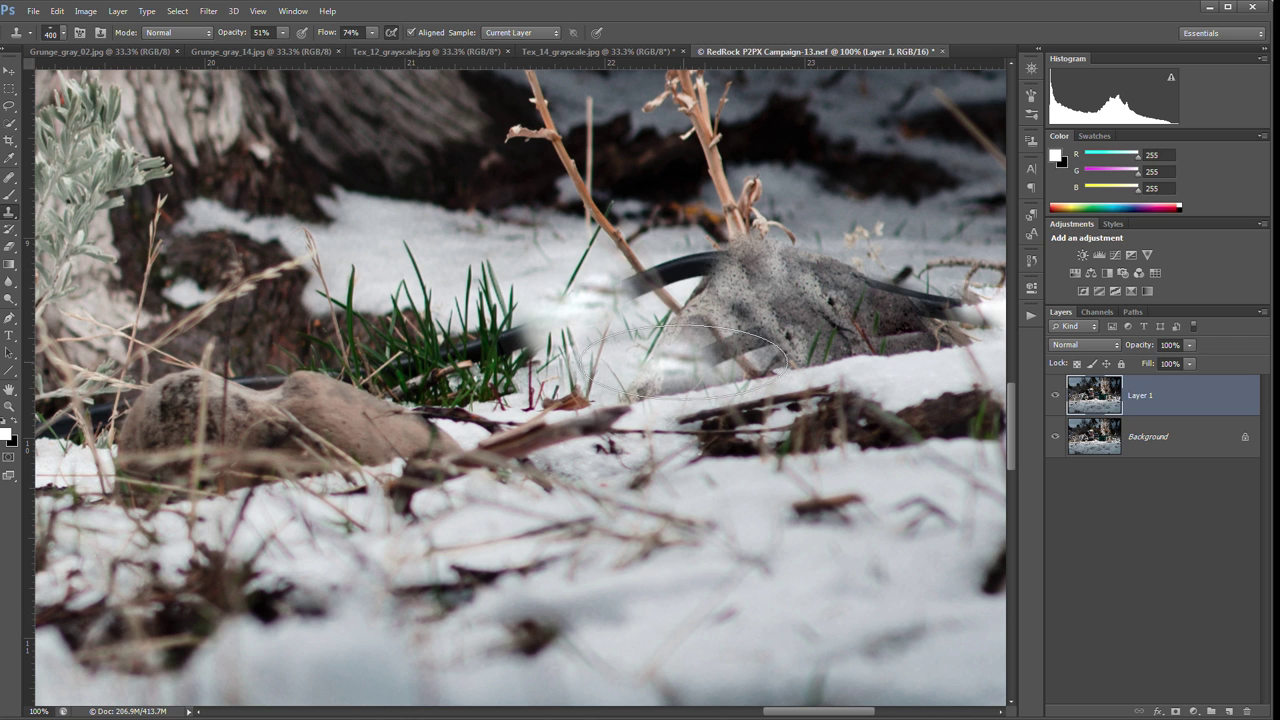
pyautogui.moveTo(680, 365)
pyautogui.mouseDown()
pyautogui.moveTo(662, 220)
pyautogui.moveTo(636, 218)
pyautogui.moveTo(671, 290)
pyautogui.moveTo(667, 275)
pyautogui.moveTo(621, 295)
pyautogui.moveTo(665, 331)
pyautogui.moveTo(635, 332)
pyautogui.mouseUp()
# - Shrink the clone brush to 250 and cover the hose beside the rock with snow and rock texture
pyautogui.press('[')
pyautogui.press('[')
pyautogui.press('[')
pyautogui.press('[')
pyautogui.press('[')
pyautogui.press('[')
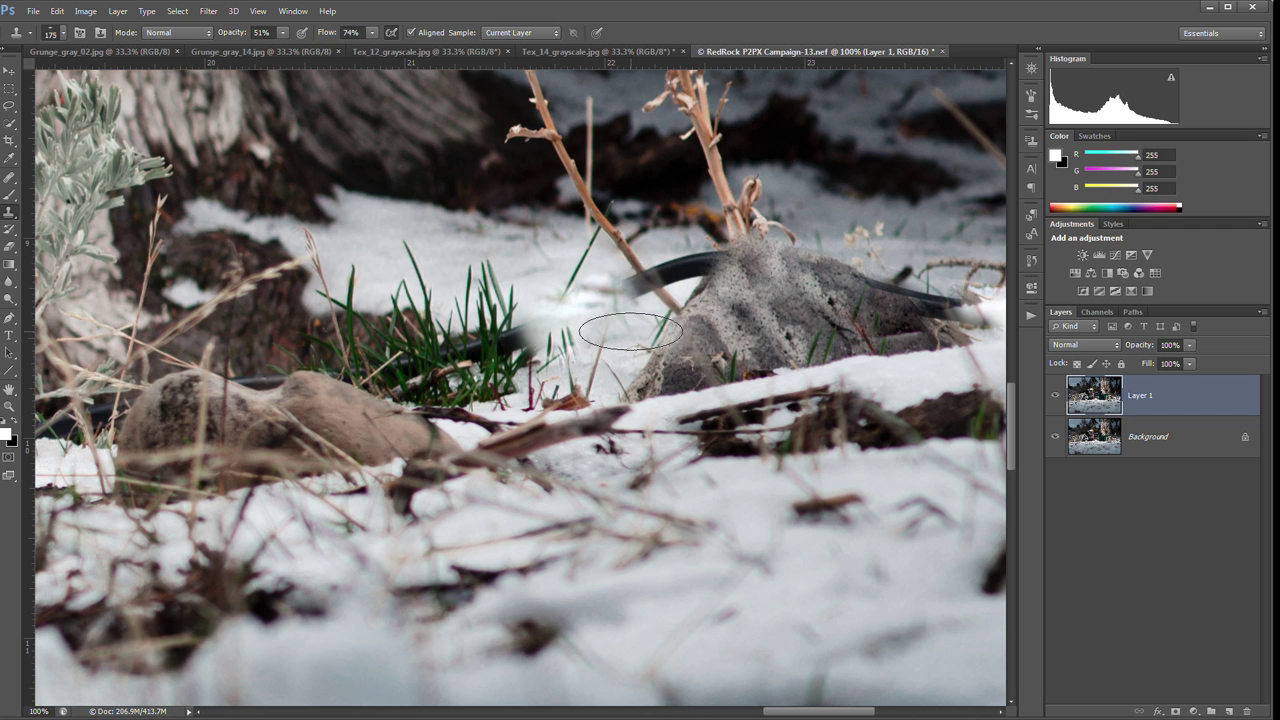
pyautogui.keyDown('alt'); pyautogui.click(629, 352); pyautogui.keyUp('alt')
pyautogui.moveTo(658, 263); pyautogui.dragTo(619, 293)
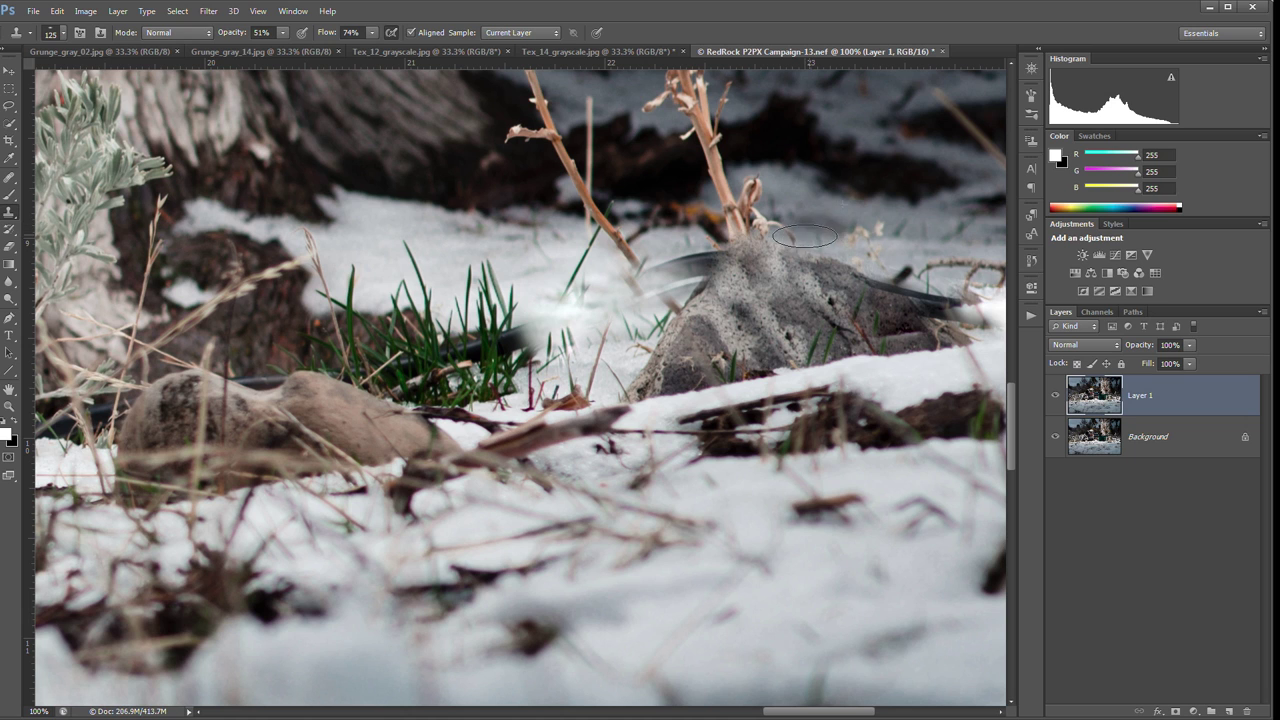
pyautogui.moveTo(677, 267)
pyautogui.mouseDown()
pyautogui.moveTo(614, 335)
pyautogui.moveTo(649, 277)
pyautogui.moveTo(629, 271)
pyautogui.moveTo(632, 297)
pyautogui.moveTo(645, 277)
pyautogui.moveTo(619, 299)
pyautogui.mouseUp()
pyautogui.keyDown('alt'); pyautogui.click(621, 350); pyautogui.keyUp('alt')
pyautogui.moveTo(898, 289)
pyautogui.mouseDown()
pyautogui.moveTo(774, 278)
pyautogui.moveTo(763, 295)
pyautogui.moveTo(767, 277)
pyautogui.moveTo(744, 281)
pyautogui.moveTo(761, 262)
pyautogui.moveTo(731, 291)
pyautogui.mouseUp()
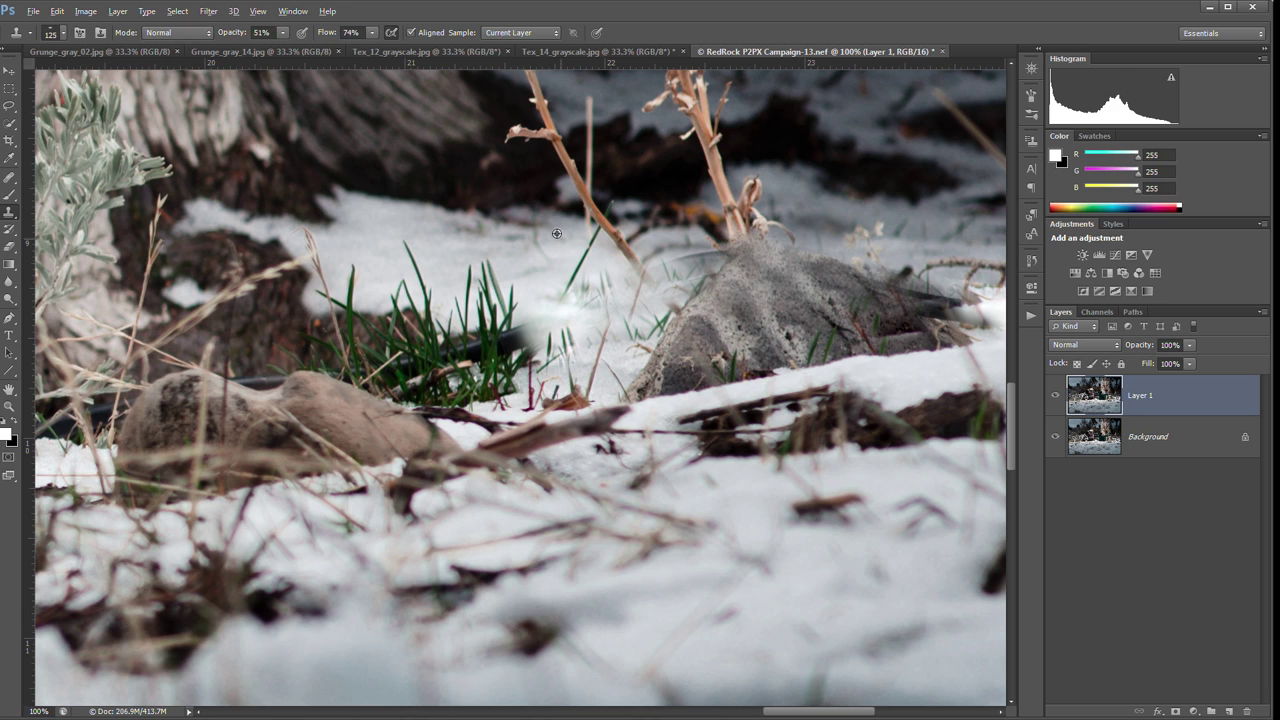
# - Clone grass over the hose crossing the grass and cover nearby grass blades with snow
pyautogui.keyDown('alt'); pyautogui.click(426, 358); pyautogui.keyUp('alt')
pyautogui.moveTo(460, 347)
pyautogui.mouseDown()
pyautogui.moveTo(550, 335)
pyautogui.moveTo(500, 348)
pyautogui.mouseUp()
pyautogui.keyDown('alt'); pyautogui.click(489, 370); pyautogui.keyUp('alt')
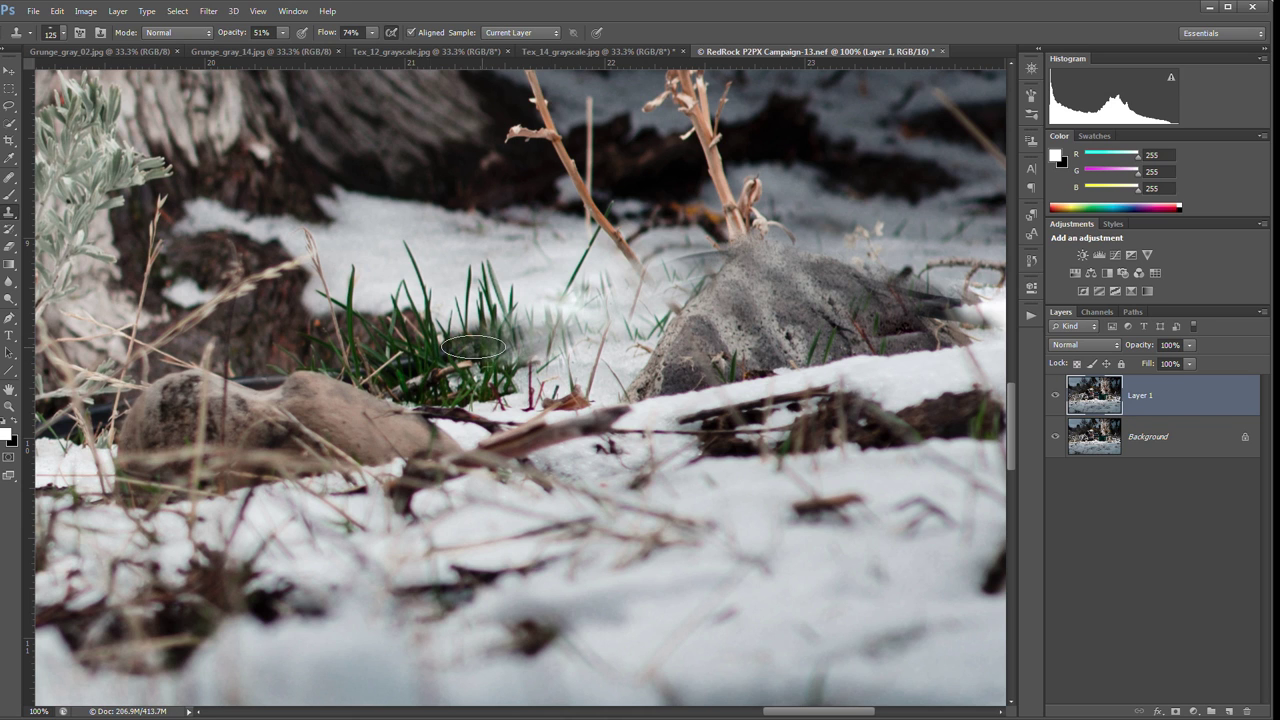
pyautogui.moveTo(395, 367); pyautogui.dragTo(382, 363)
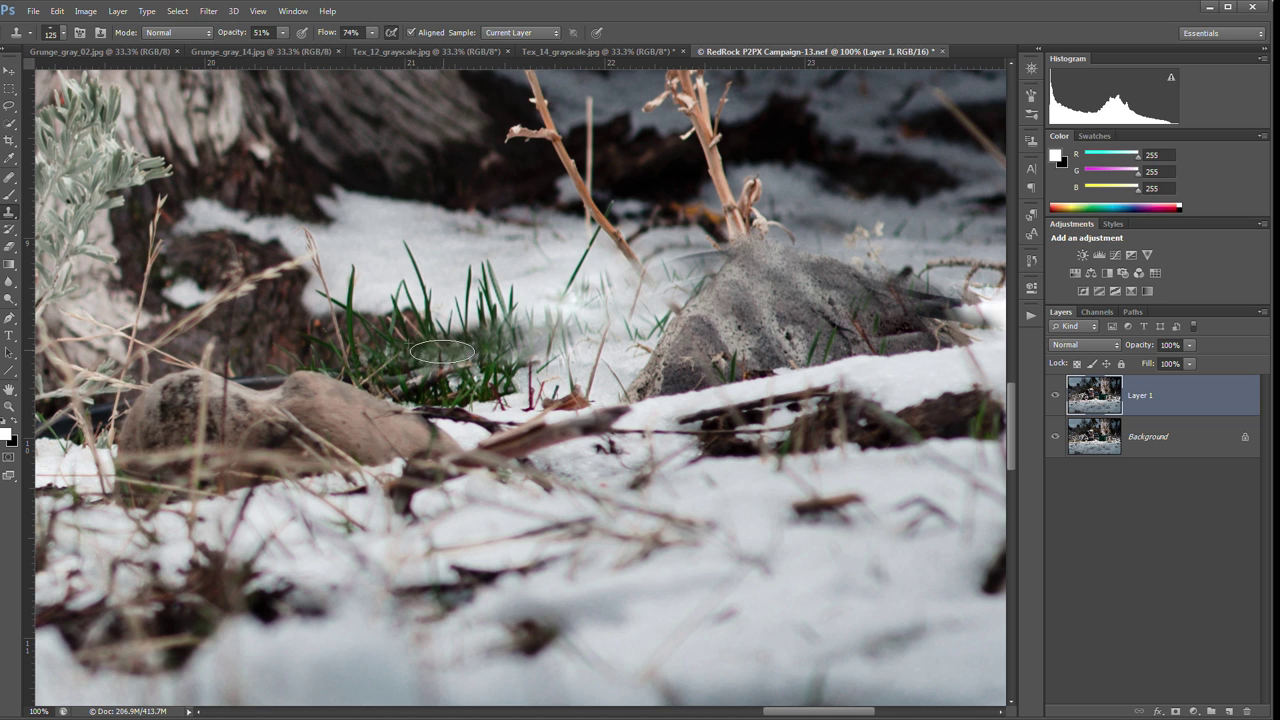
pyautogui.moveTo(562, 335)
pyautogui.mouseDown()
pyautogui.moveTo(506, 357)
pyautogui.moveTo(500, 425)
pyautogui.mouseUp()
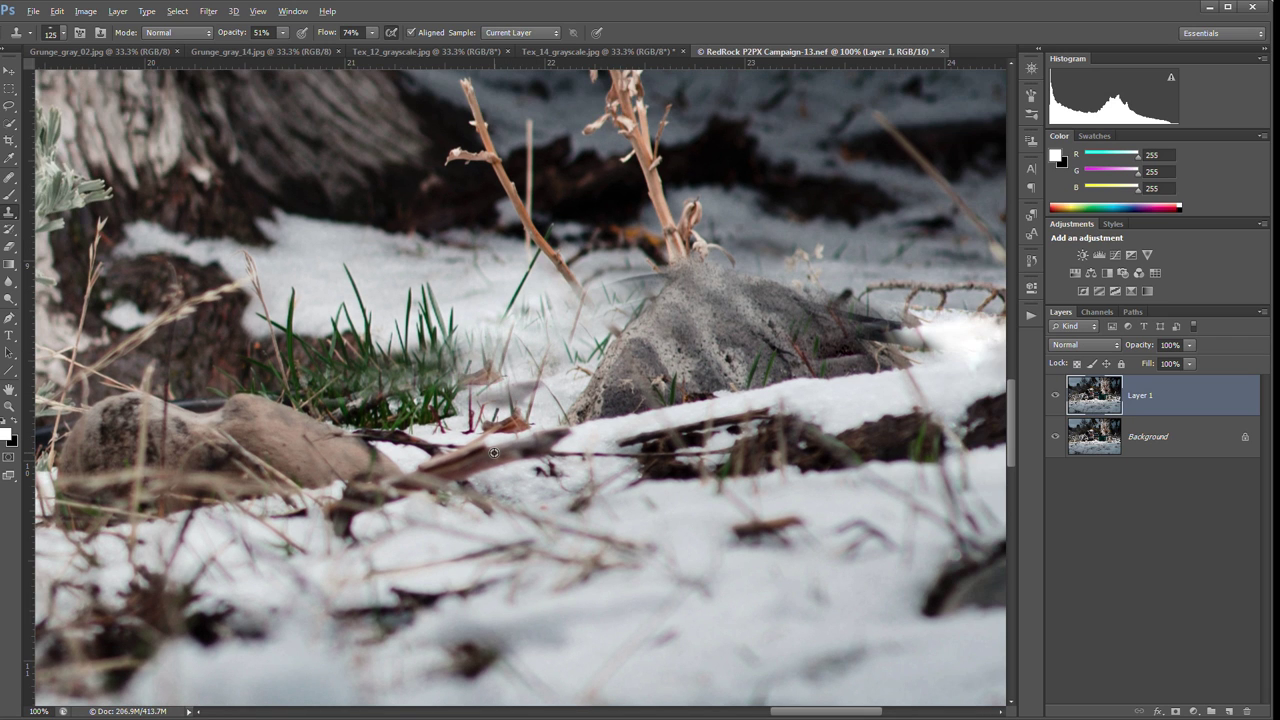
pyautogui.keyDown('alt'); pyautogui.click(526, 495); pyautogui.keyUp('alt')
pyautogui.moveTo(520, 470); pyautogui.dragTo(482, 512)
pyautogui.moveTo(505, 405)
pyautogui.mouseDown()
pyautogui.moveTo(485, 367)
pyautogui.moveTo(472, 422)
pyautogui.moveTo(455, 408)
pyautogui.mouseUp()
# - Raise clone opacity to 100% and stamp patches over the grass and snow above it
pyautogui.moveTo(232, 38)
pyautogui.mouseDown()
pyautogui.moveTo(264, 34)
pyautogui.moveTo(410, 74)
pyautogui.mouseUp()
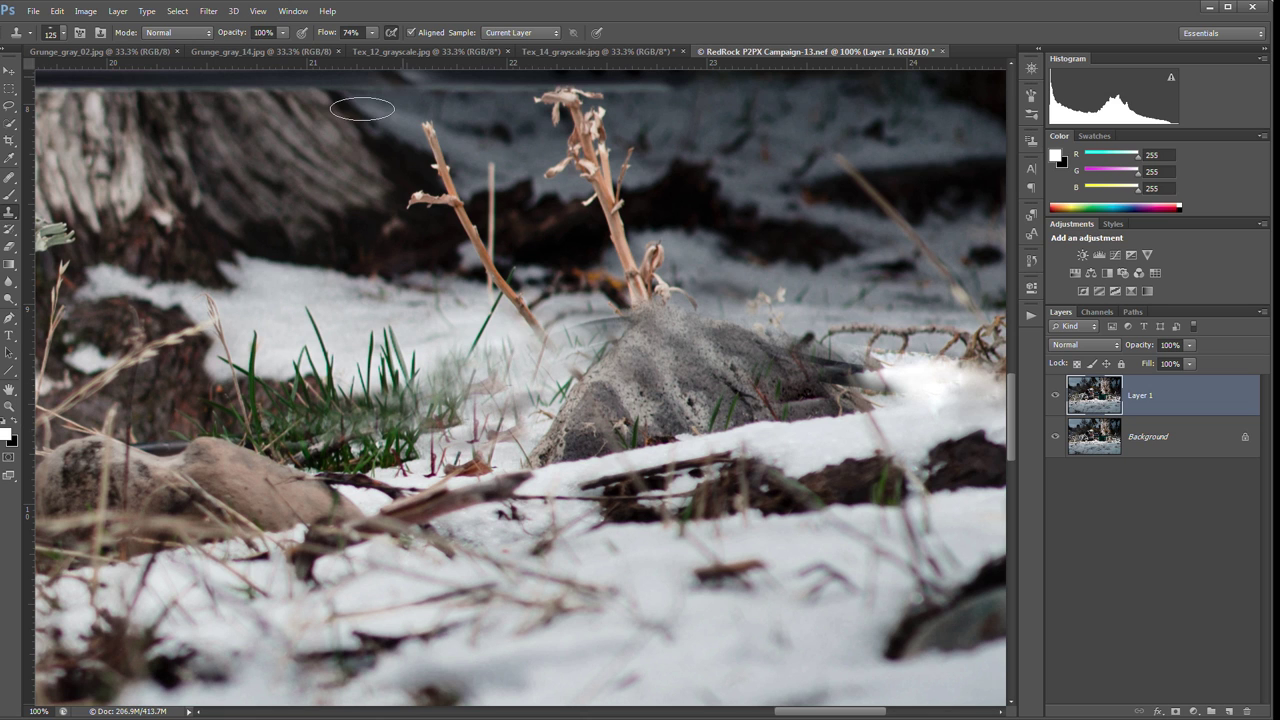
pyautogui.click(464, 388)
pyautogui.click(463, 413)
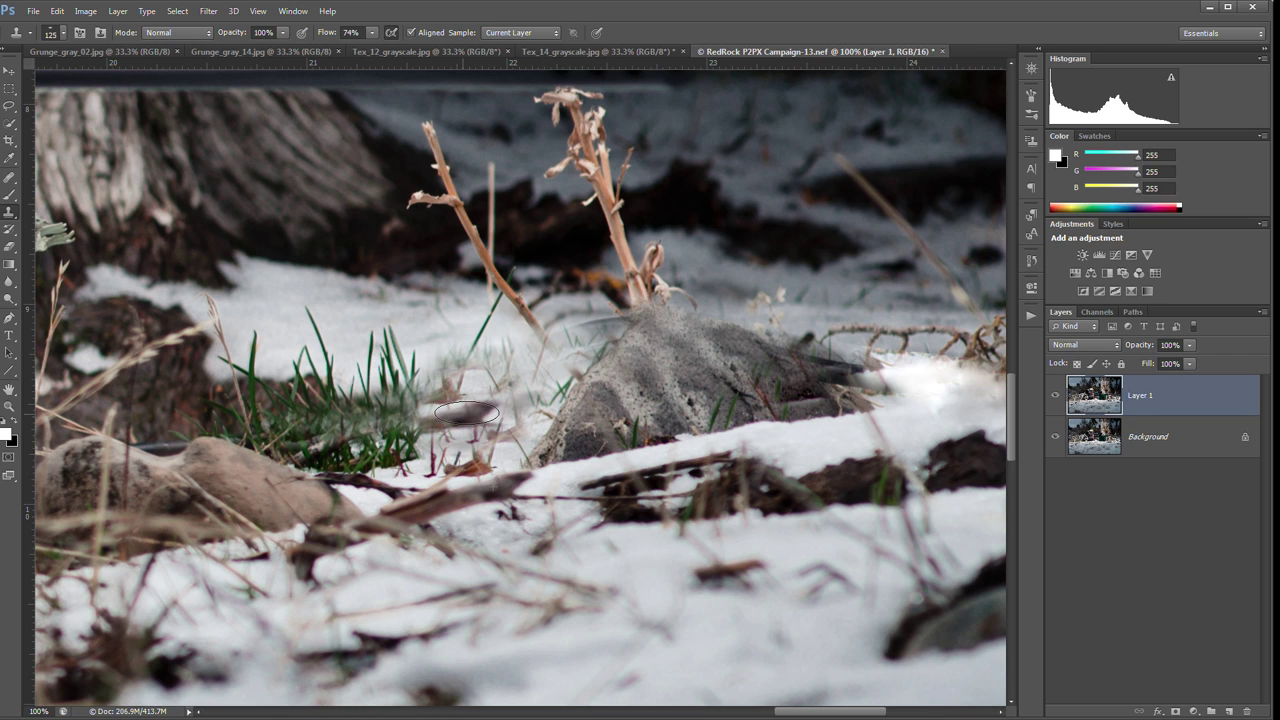
pyautogui.click(515, 400)
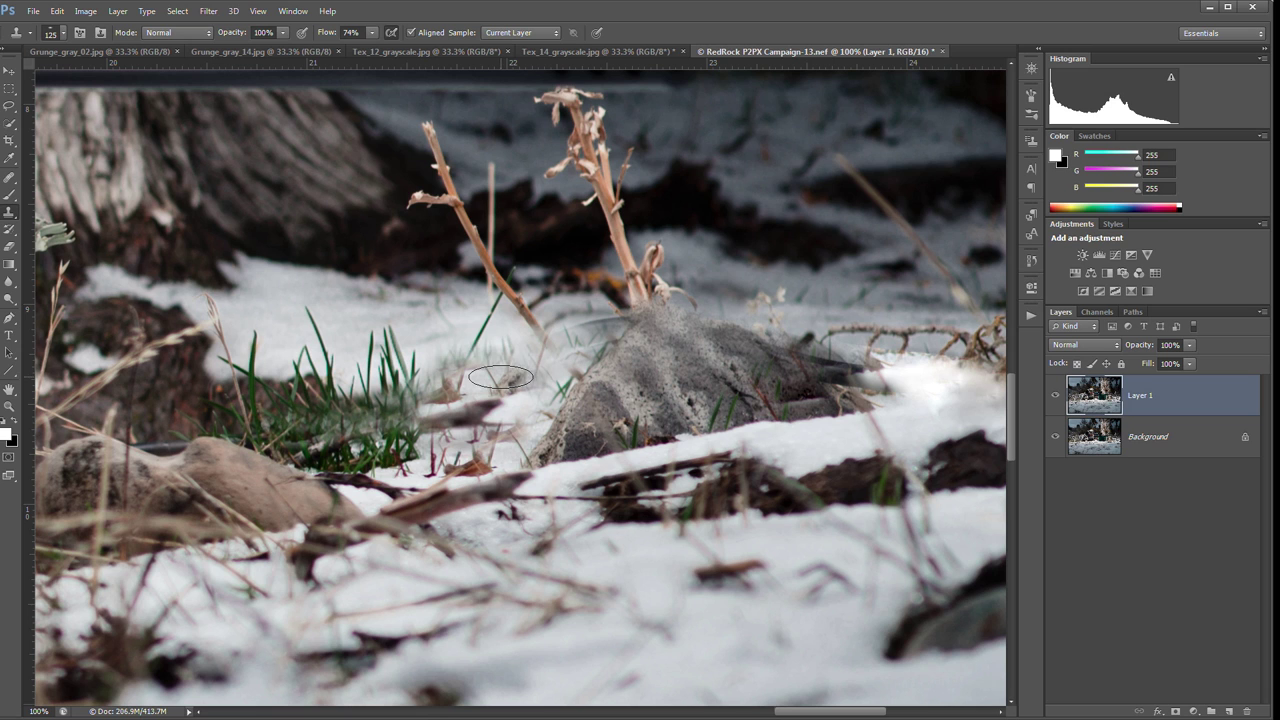
pyautogui.moveTo(500, 378)
pyautogui.mouseDown()
pyautogui.moveTo(496, 352)
pyautogui.moveTo(439, 332)
pyautogui.mouseUp()
# - Clone over the white glow at the rock's right tip and soften the rock's top
pyautogui.scroll(1, 555, 413)
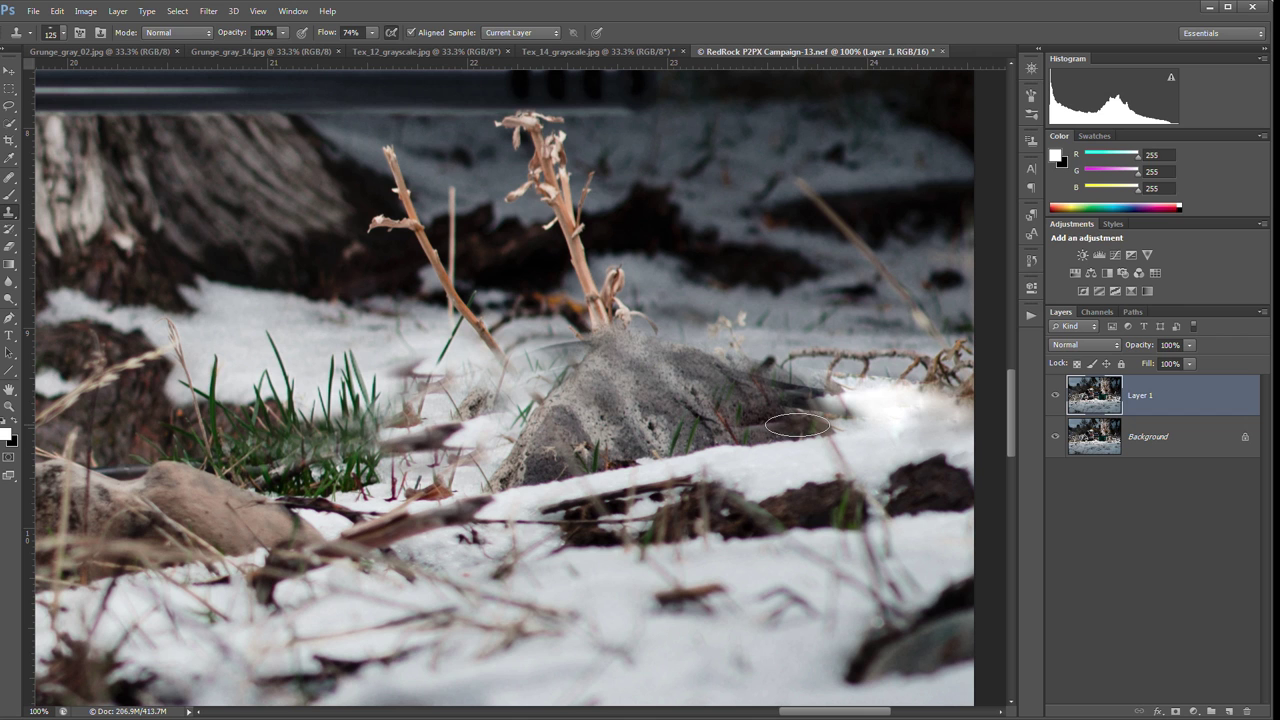
pyautogui.scroll(1, 797, 425)
pyautogui.hscroll(1, 790, 423)
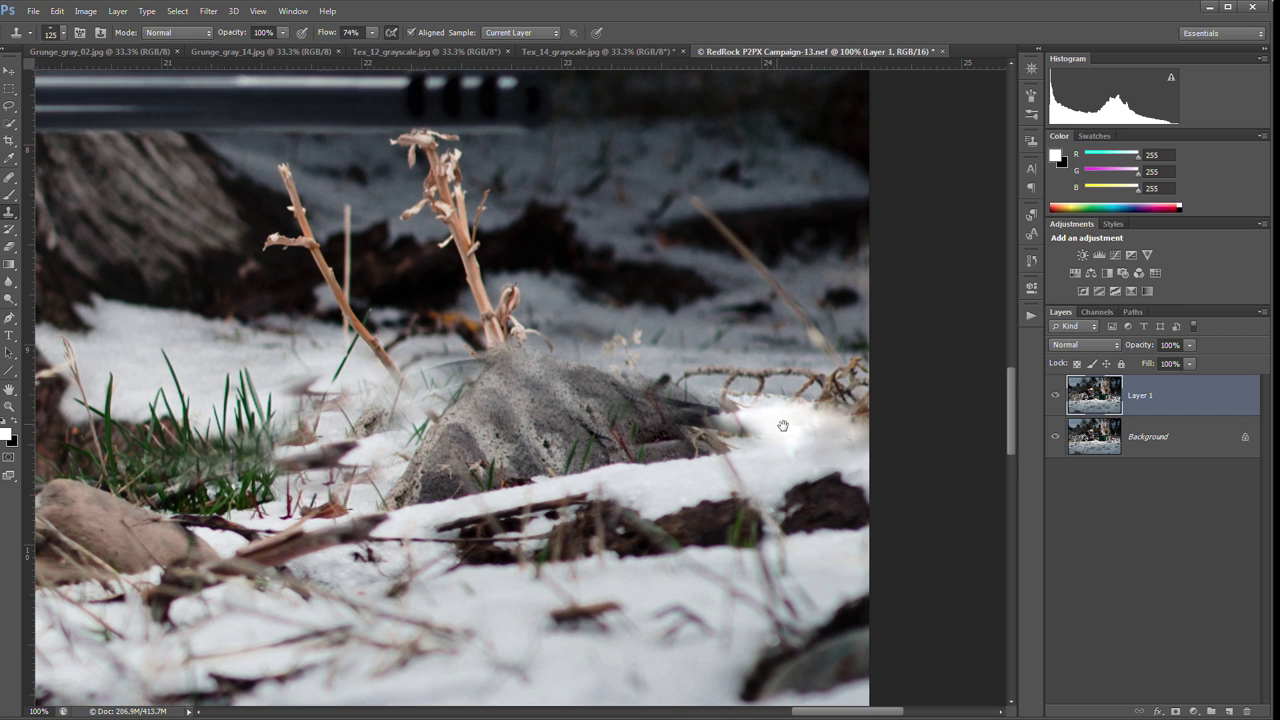
pyautogui.moveTo(805, 431)
pyautogui.mouseDown()
pyautogui.moveTo(786, 405)
pyautogui.moveTo(791, 431)
pyautogui.moveTo(723, 436)
pyautogui.mouseUp()
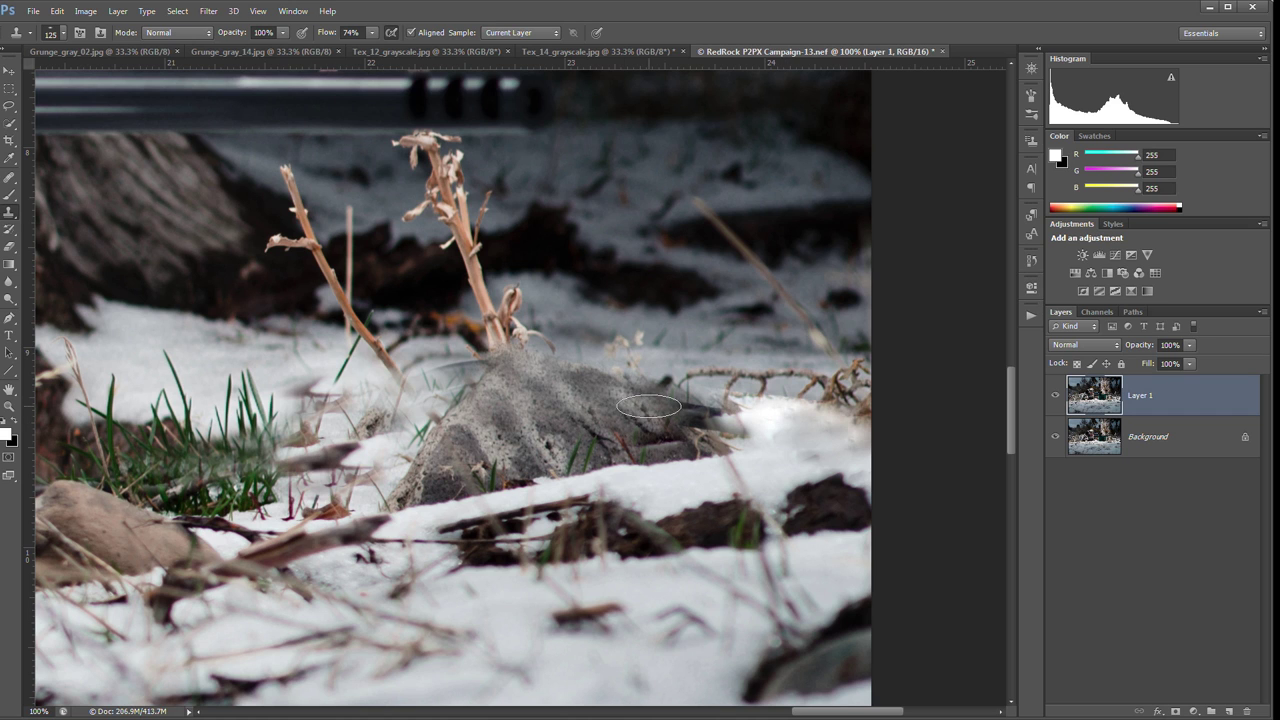
pyautogui.moveTo(566, 379)
pyautogui.mouseDown()
pyautogui.moveTo(640, 396)
pyautogui.moveTo(549, 423)
pyautogui.moveTo(605, 392)
pyautogui.moveTo(575, 393)
pyautogui.mouseUp()
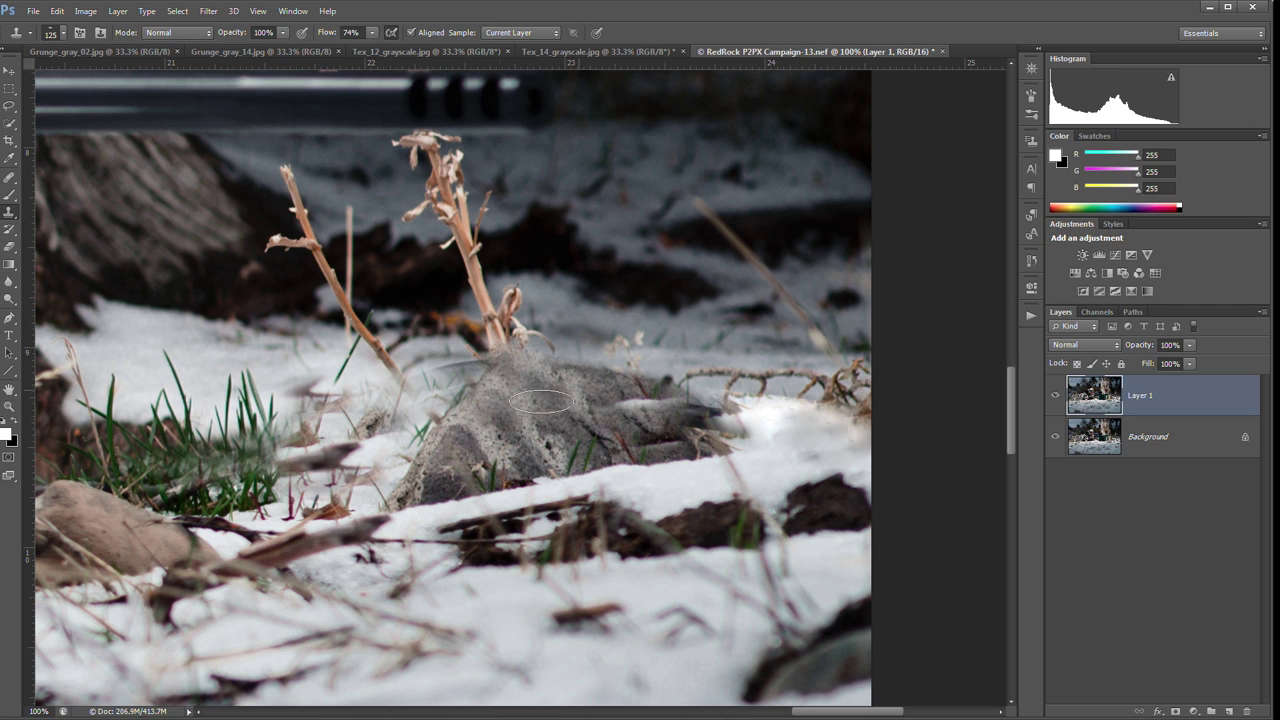
pyautogui.moveTo(492, 402)
pyautogui.mouseDown()
pyautogui.moveTo(528, 378)
pyautogui.moveTo(483, 395)
pyautogui.moveTo(534, 387)
pyautogui.moveTo(445, 360)
pyautogui.mouseUp()
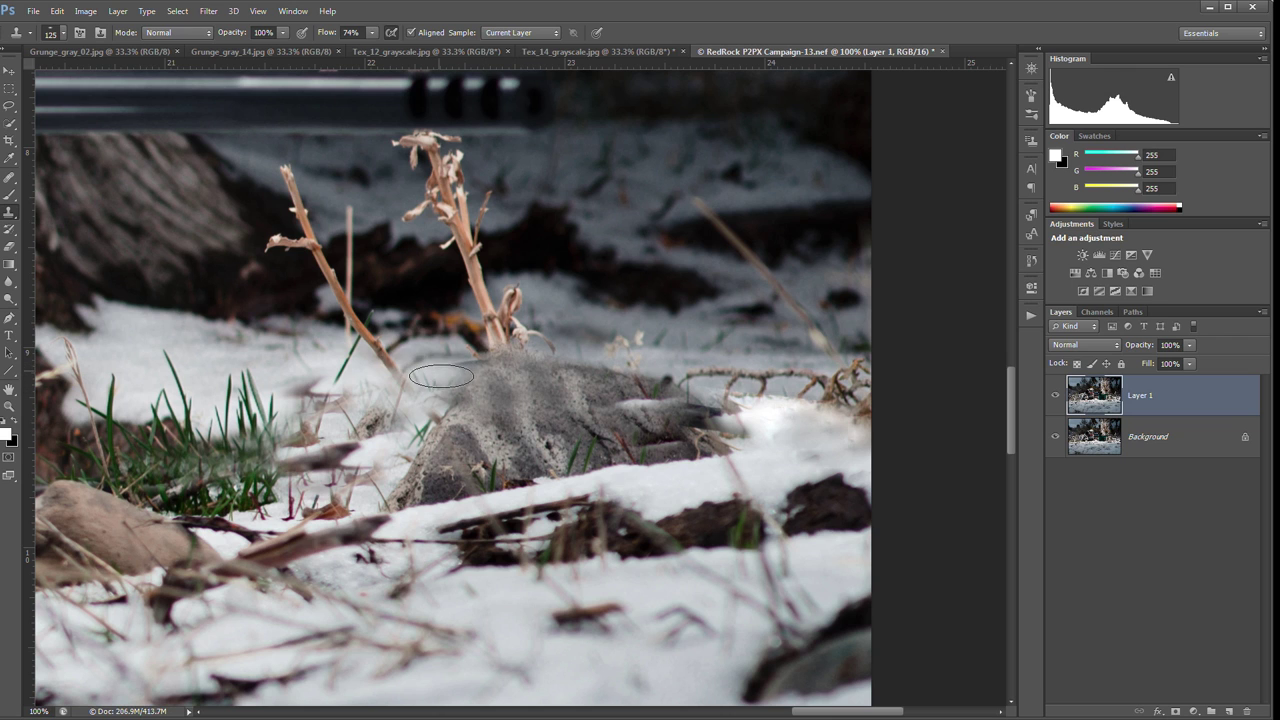
# - Set clone opacity to 71% and repaint part of the rock's top
pyautogui.hscroll(-2, 440, 370)
pyautogui.click(234, 33)
pyautogui.write('71')
pyautogui.press('Return')
pyautogui.moveTo(636, 399)
pyautogui.mouseDown()
pyautogui.moveTo(605, 426)
pyautogui.moveTo(649, 416)
pyautogui.moveTo(618, 393)
pyautogui.moveTo(613, 427)
pyautogui.moveTo(685, 429)
pyautogui.moveTo(658, 385)
pyautogui.moveTo(616, 415)
pyautogui.moveTo(622, 425)
pyautogui.moveTo(628, 386)
pyautogui.moveTo(538, 317)
pyautogui.moveTo(559, 361)
pyautogui.mouseUp()
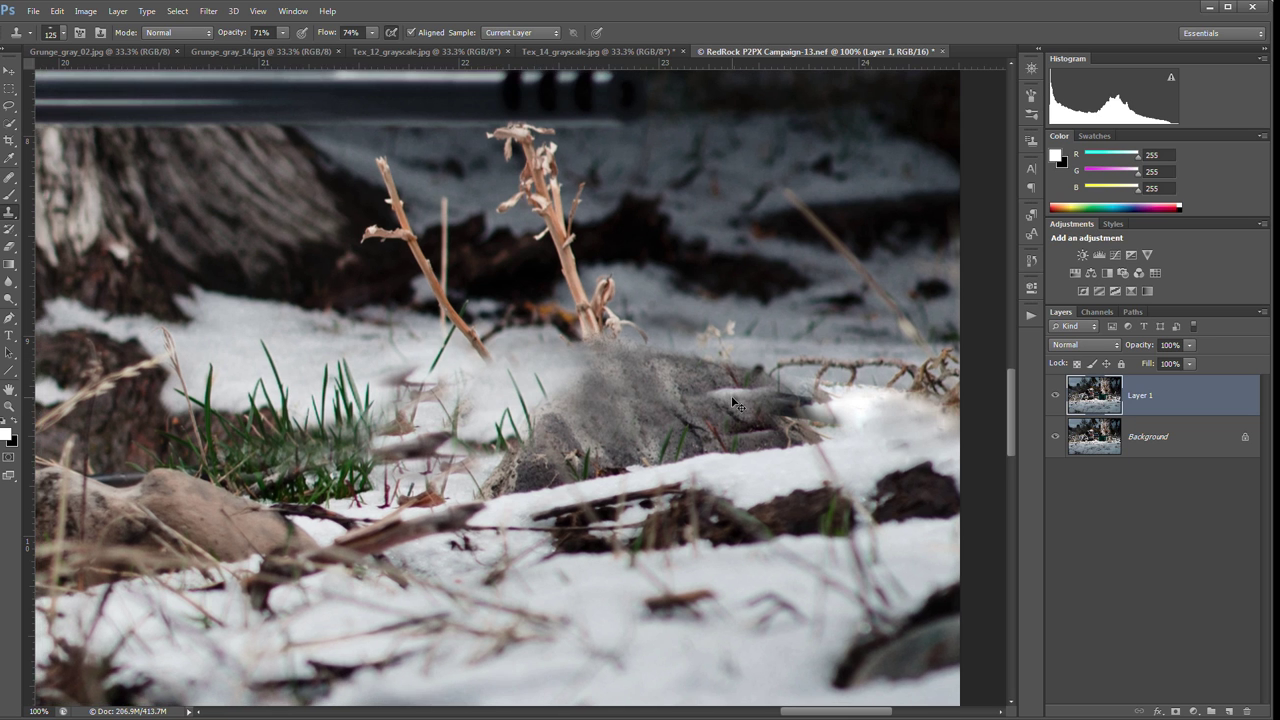
pyautogui.scroll(-2, 733, 398)
pyautogui.scroll(-5, 735, 401)
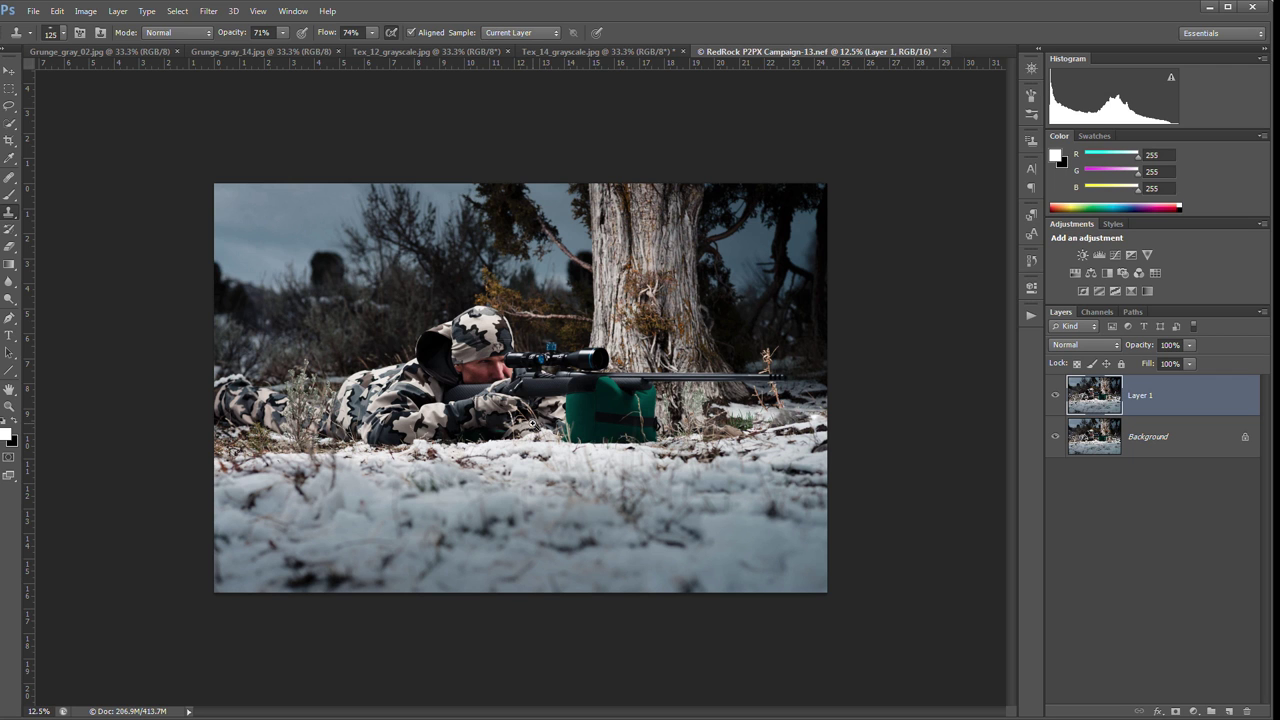
# - Merge Layer 1 down into the Background with Ctrl+E, then switch to the Tex_14_grayscale document
pyautogui.scroll(1, 498, 415)
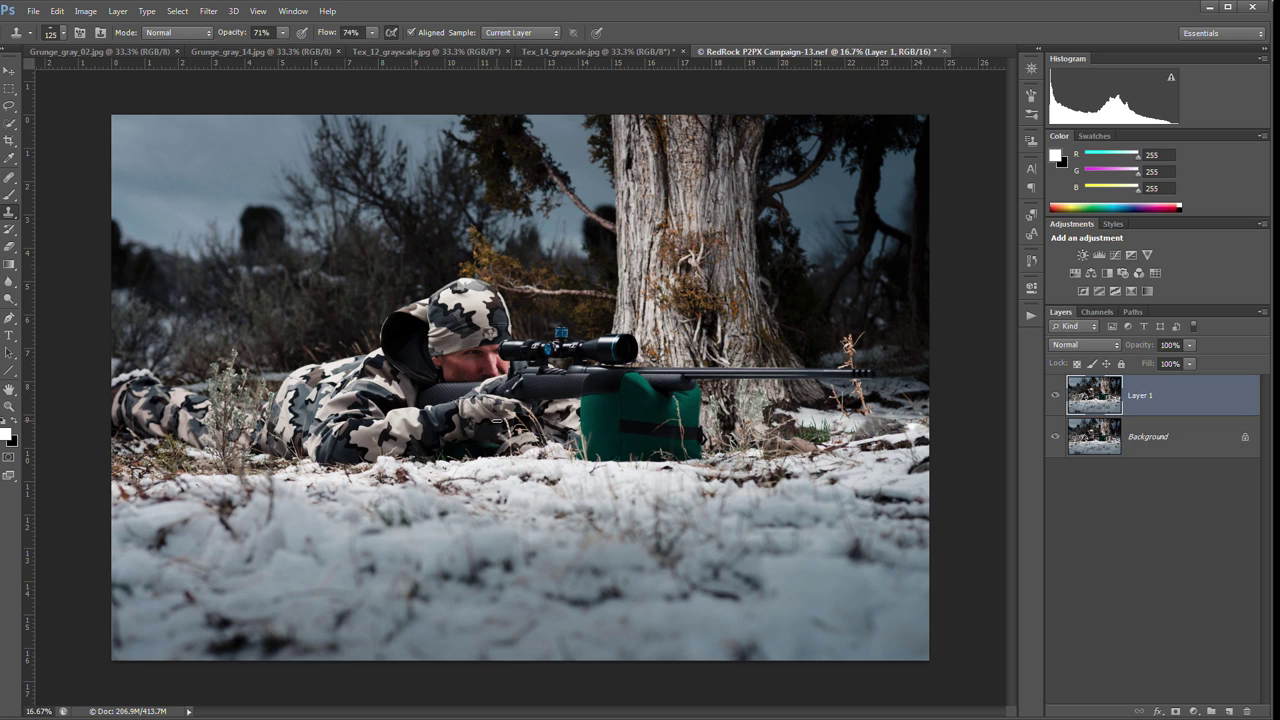
pyautogui.hotkey('ctrl', 'e')
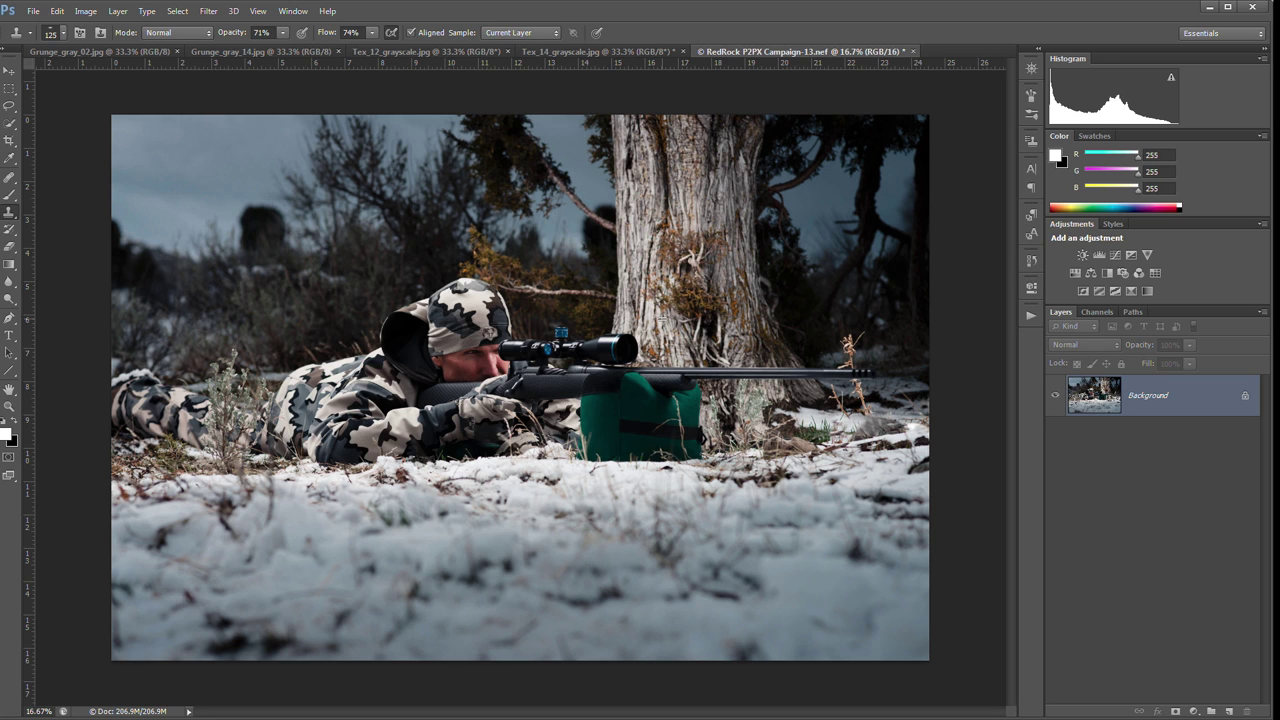
pyautogui.click(586, 51)
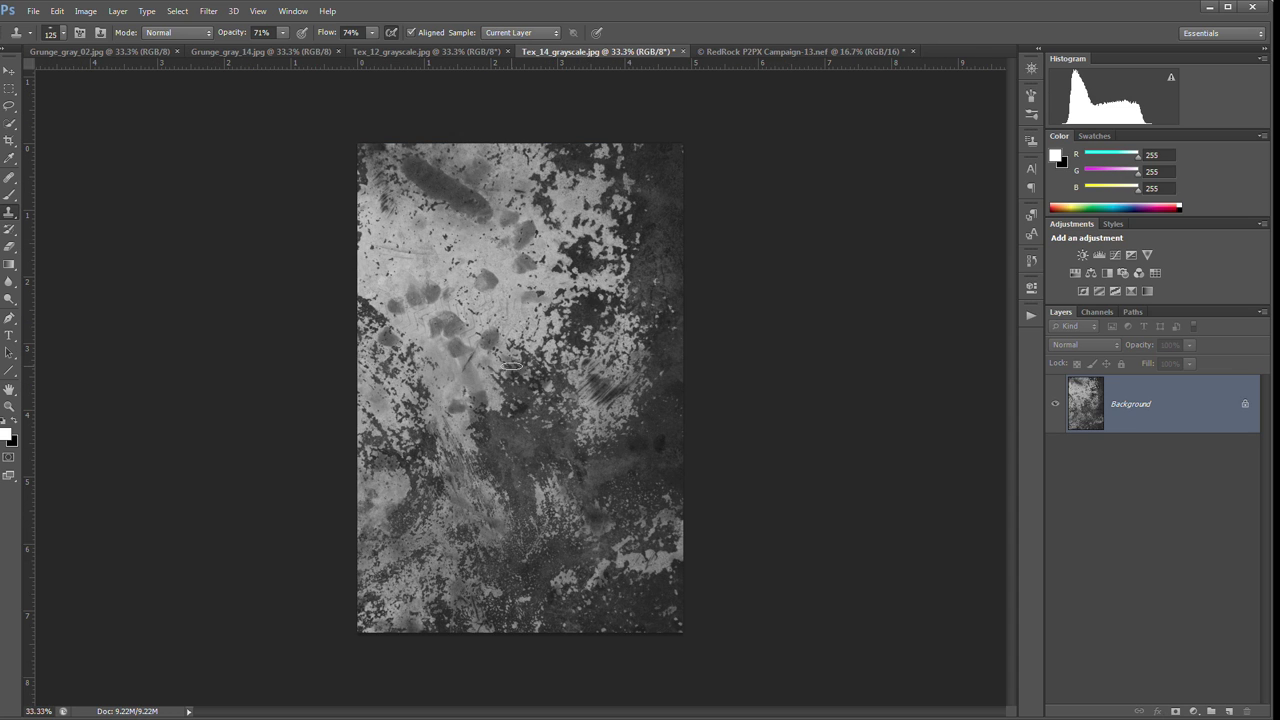
# - Look over the BTS Photography portfolio in Chrome, then return to the Tex_14_grayscale document
pyautogui.hotkey('alt', 'Tab')
pyautogui.hotkey('alt', 'Tab')
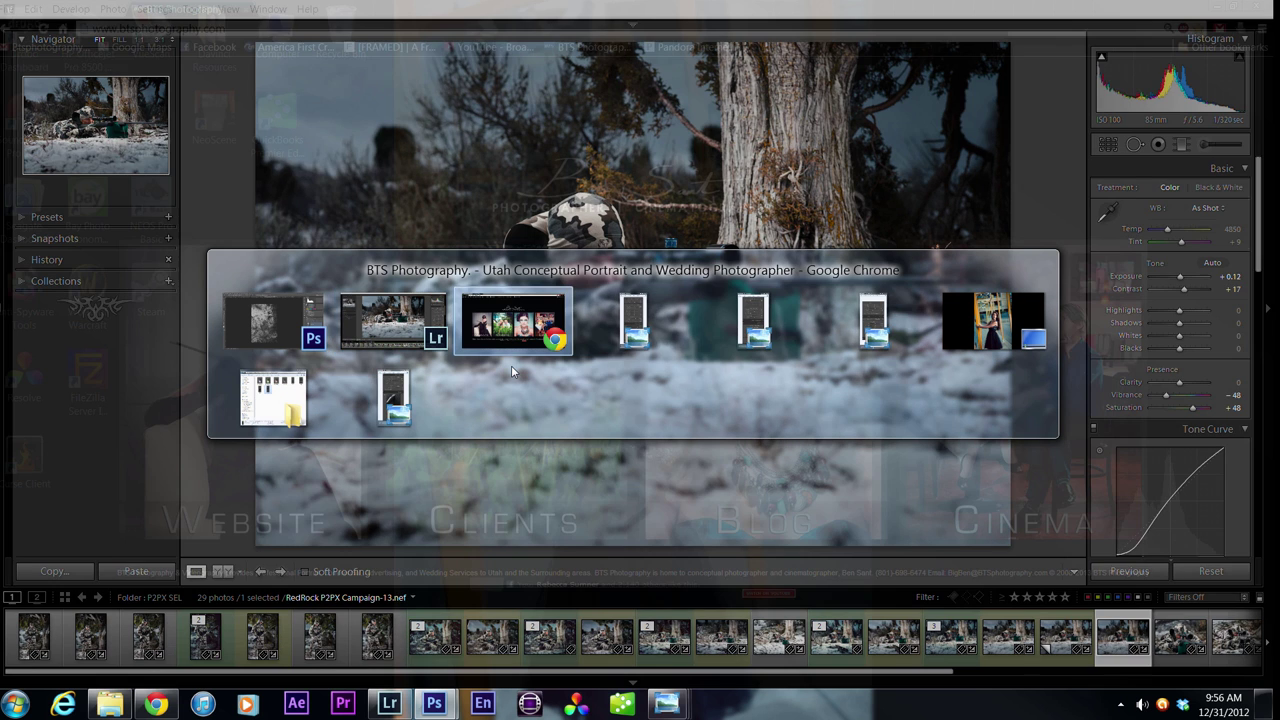
pyautogui.hotkey('ctrl', 'Tab')
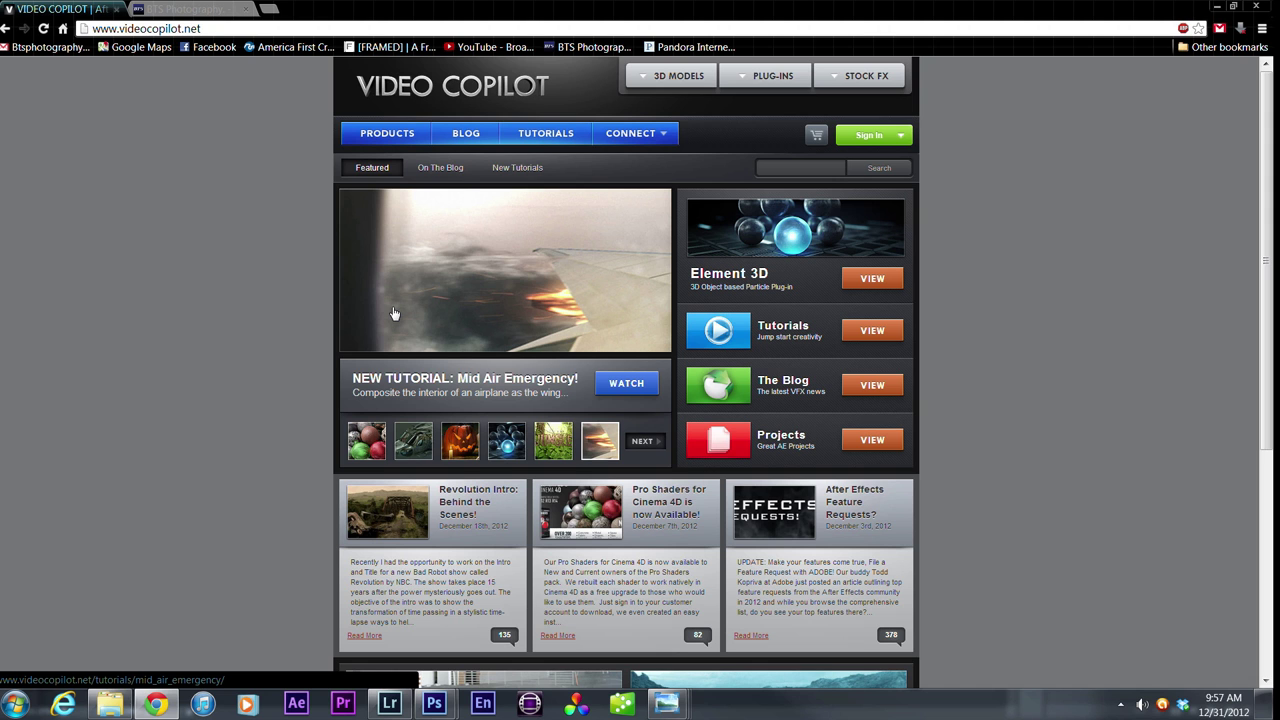
pyautogui.click(152, 8)
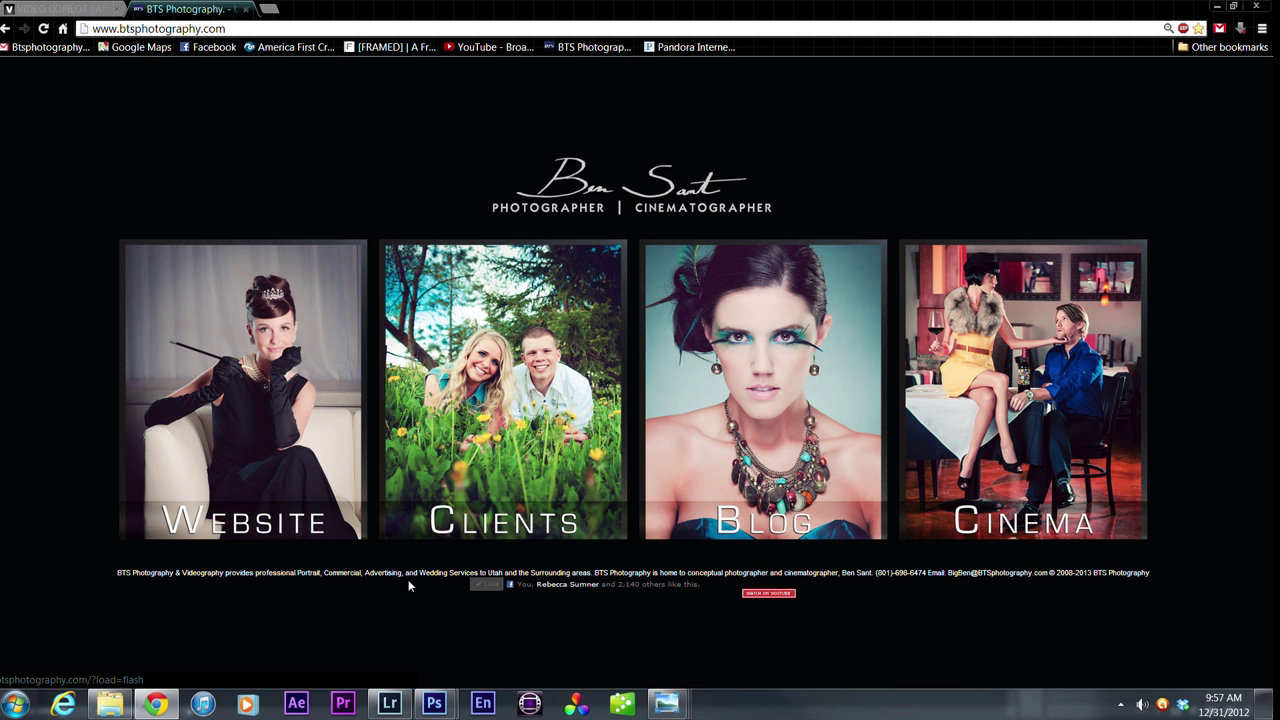
pyautogui.moveTo(434, 703)
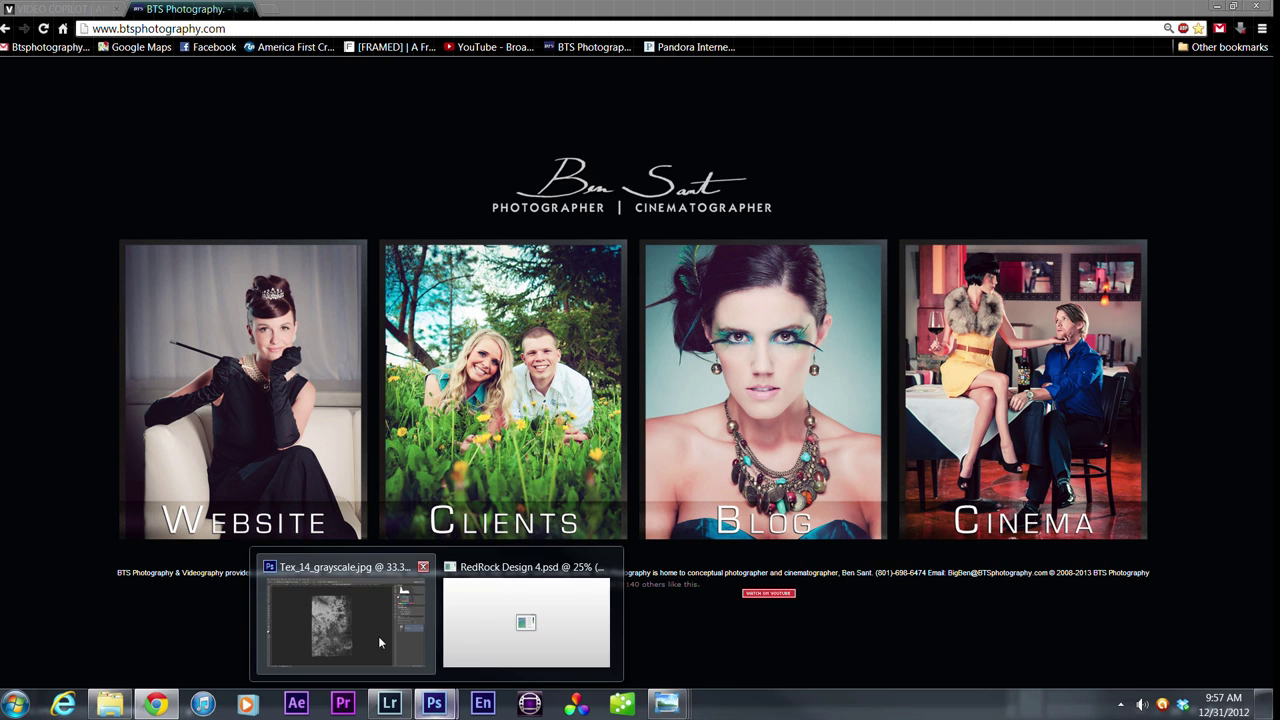
pyautogui.click(380, 642)
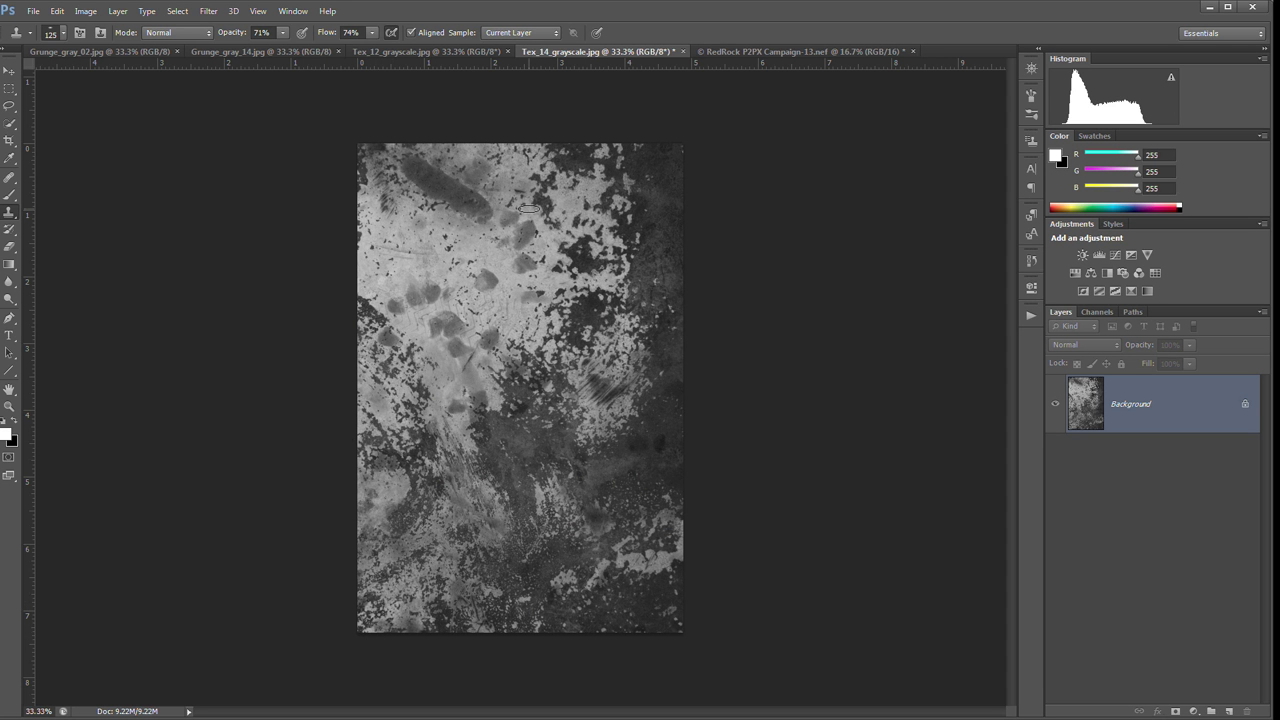
# - Float the Tex_14_grayscale document in its own window and select the Move tool
pyautogui.moveTo(586, 52); pyautogui.dragTo(660, 127)
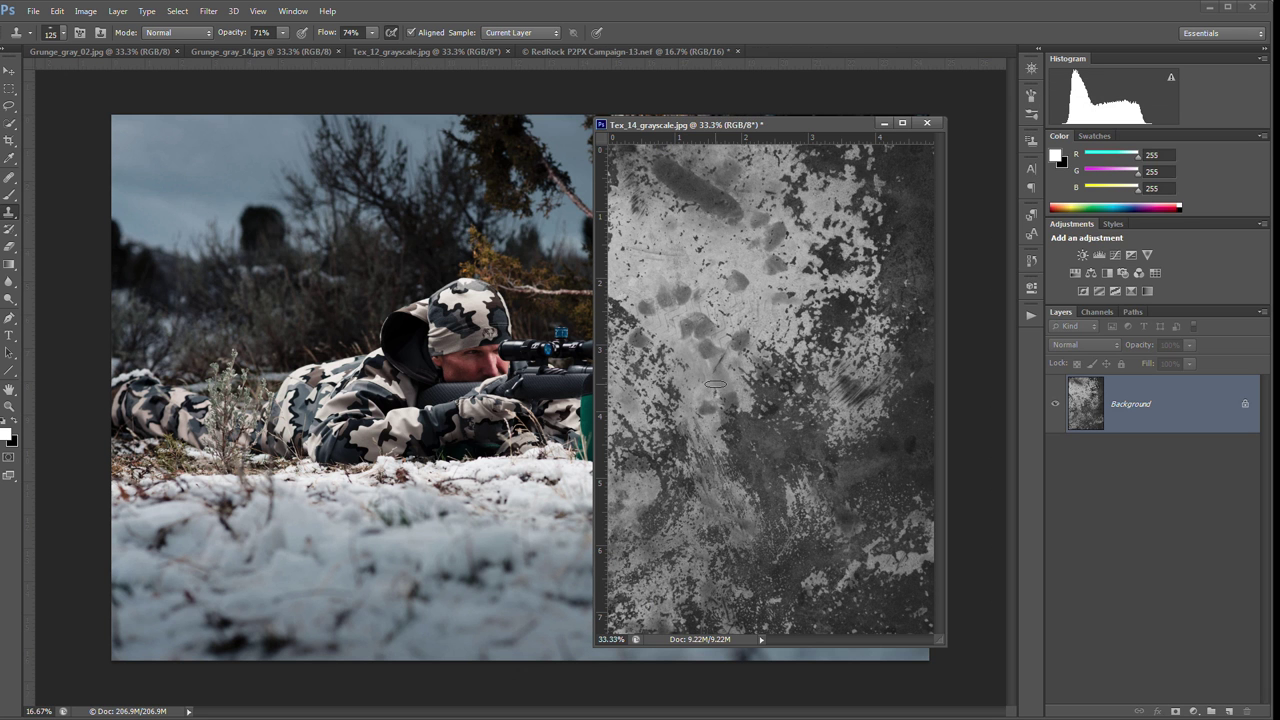
pyautogui.press('v')
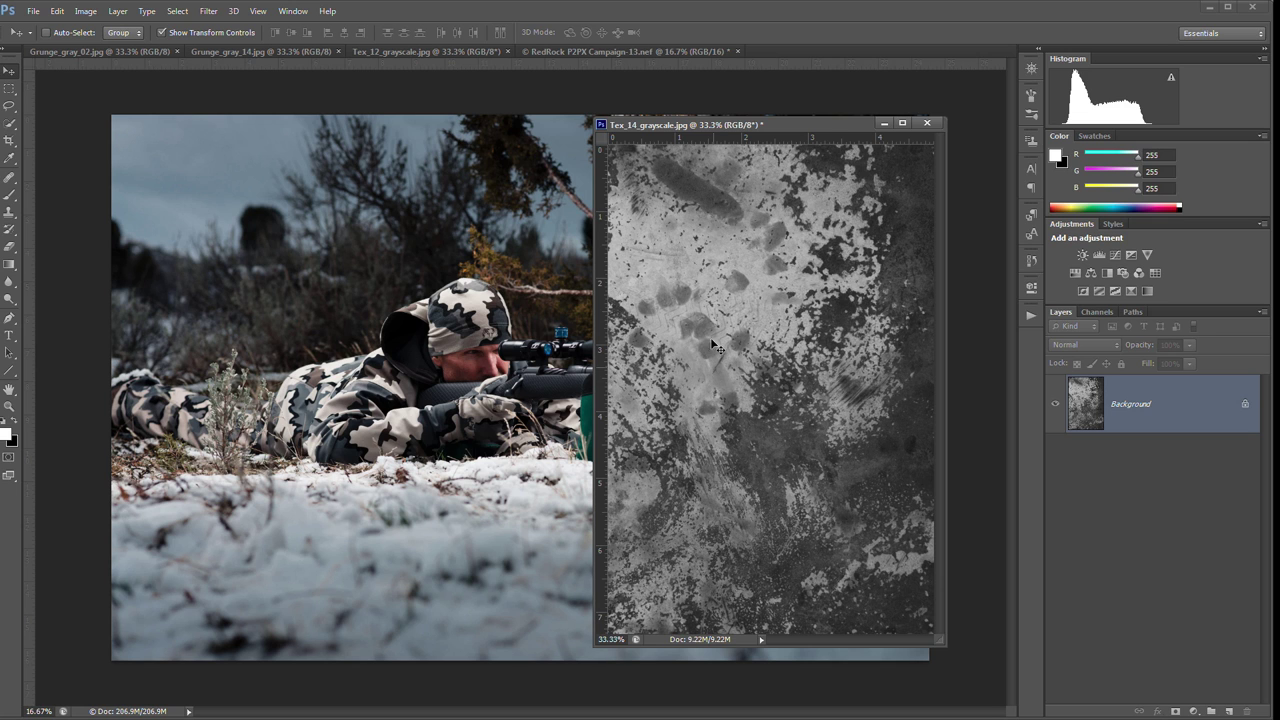
pyautogui.moveTo(672, 126); pyautogui.dragTo(660, 101)
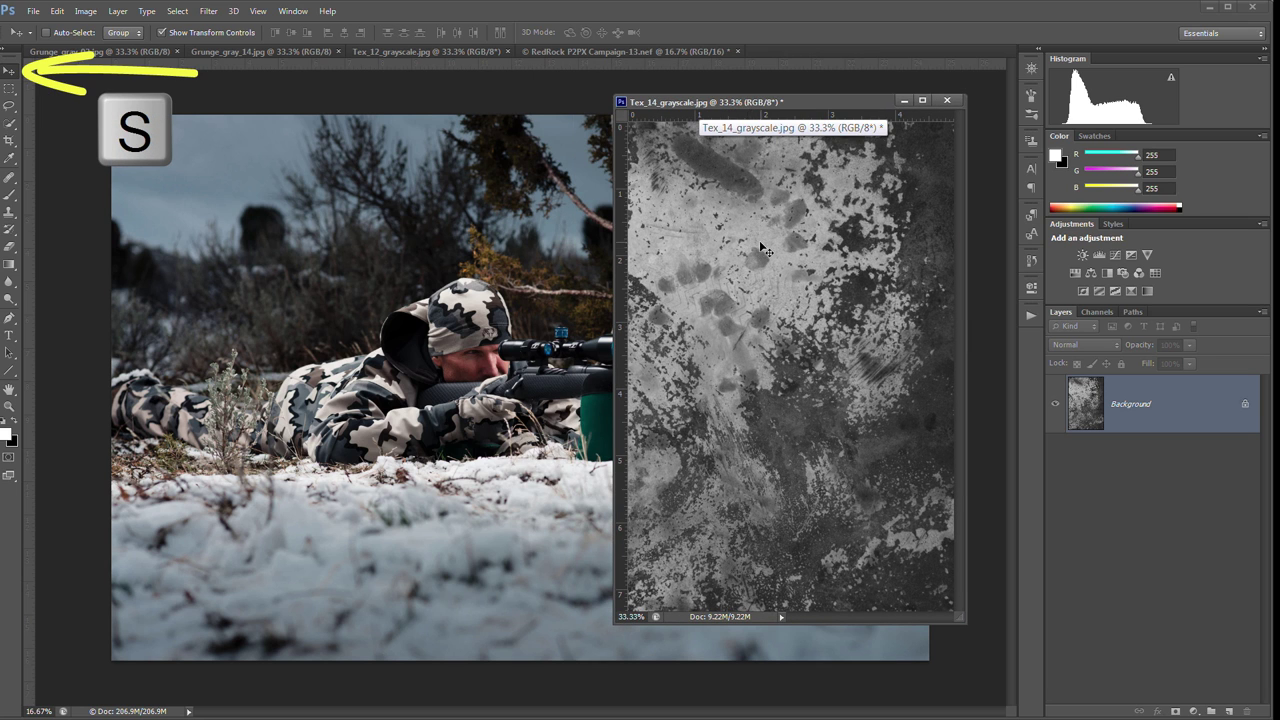
# - Drag the texture into the Campaign-13 photo as Layer 1, accepting the bit-depth warning
pyautogui.moveTo(754, 270); pyautogui.dragTo(585, 280)
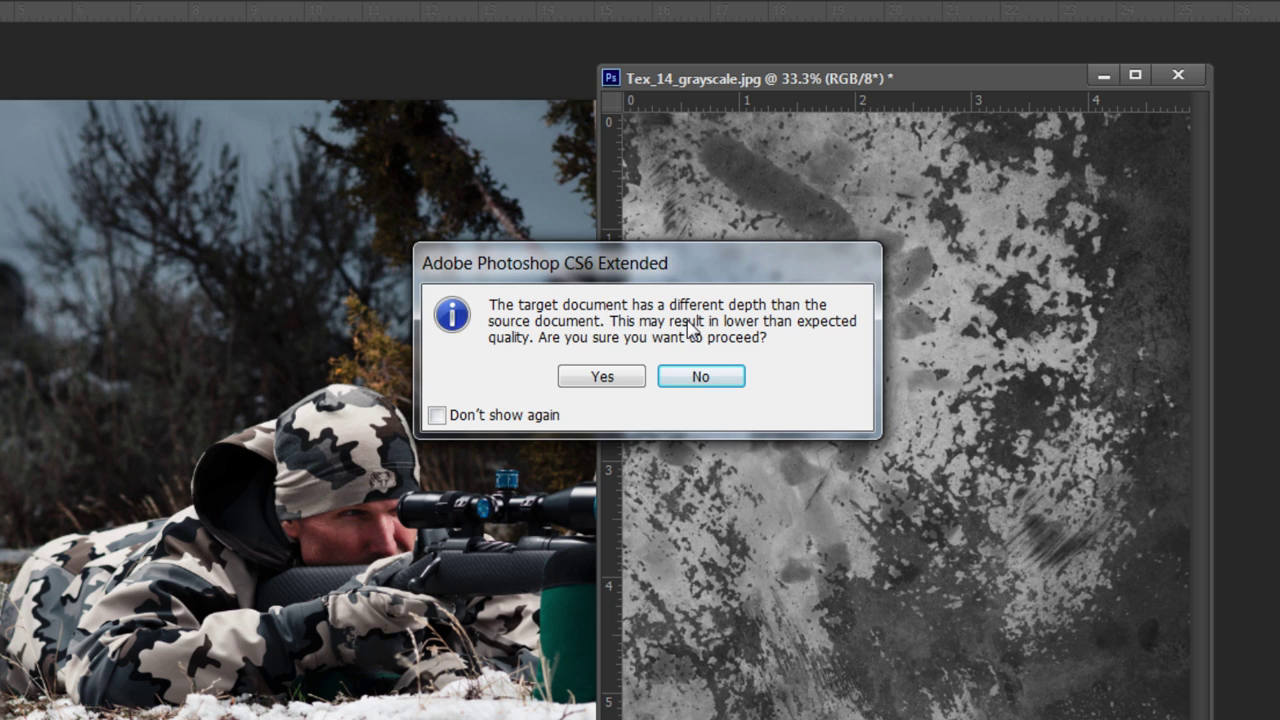
pyautogui.click(603, 378)
pyautogui.moveTo(1006, 94); pyautogui.dragTo(1090, 0)
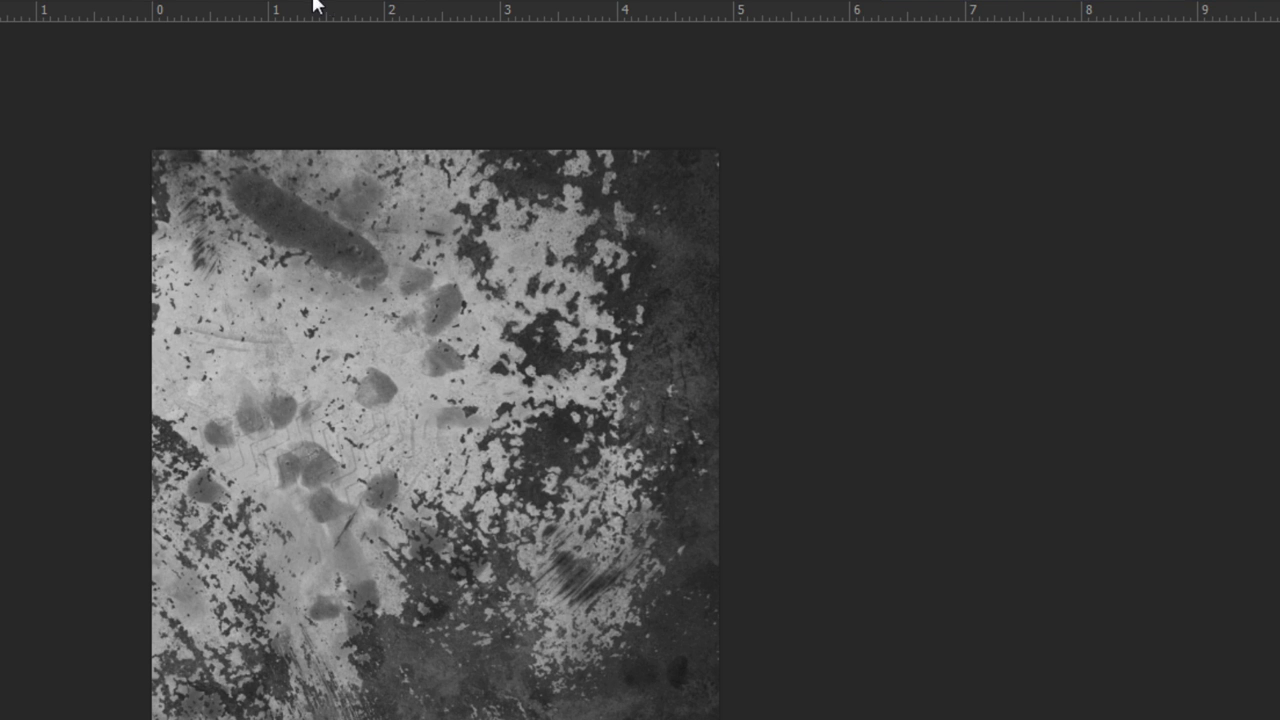
pyautogui.click(540, 3)
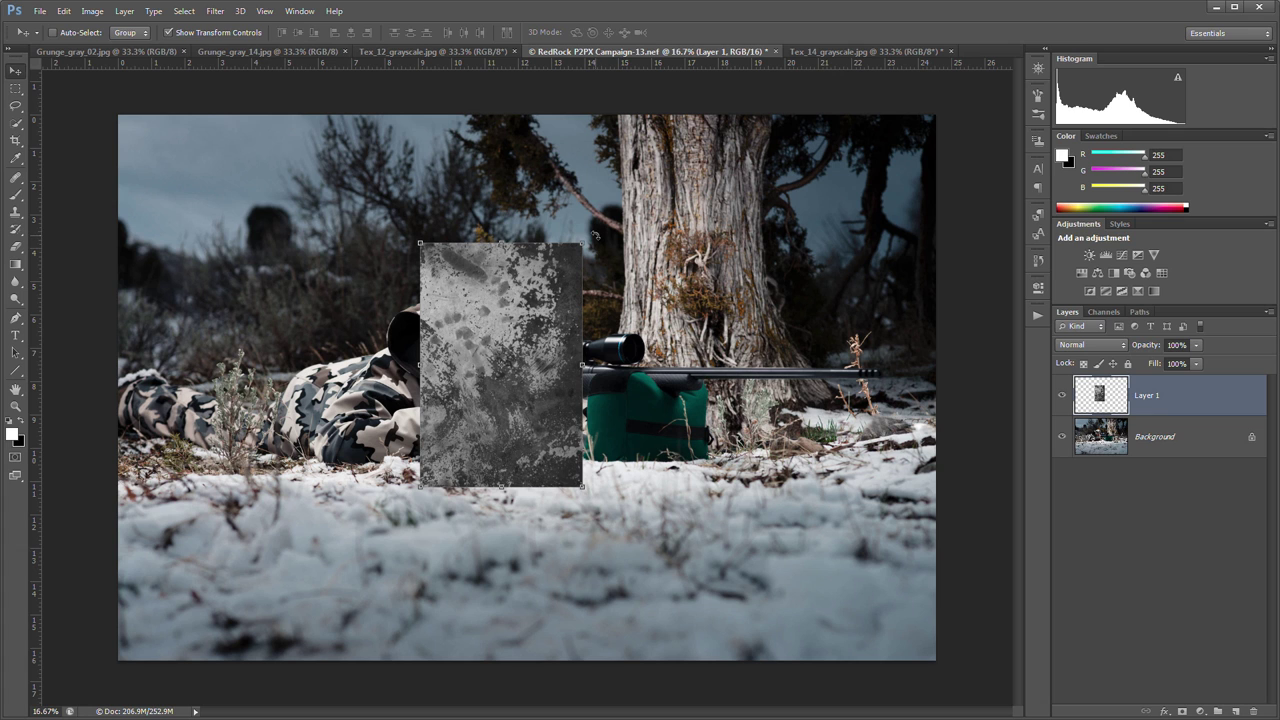
# - Rotate the texture layer 90° and scale it out to the canvas edges, then commit
pyautogui.moveTo(607, 246); pyautogui.dragTo(609, 248)
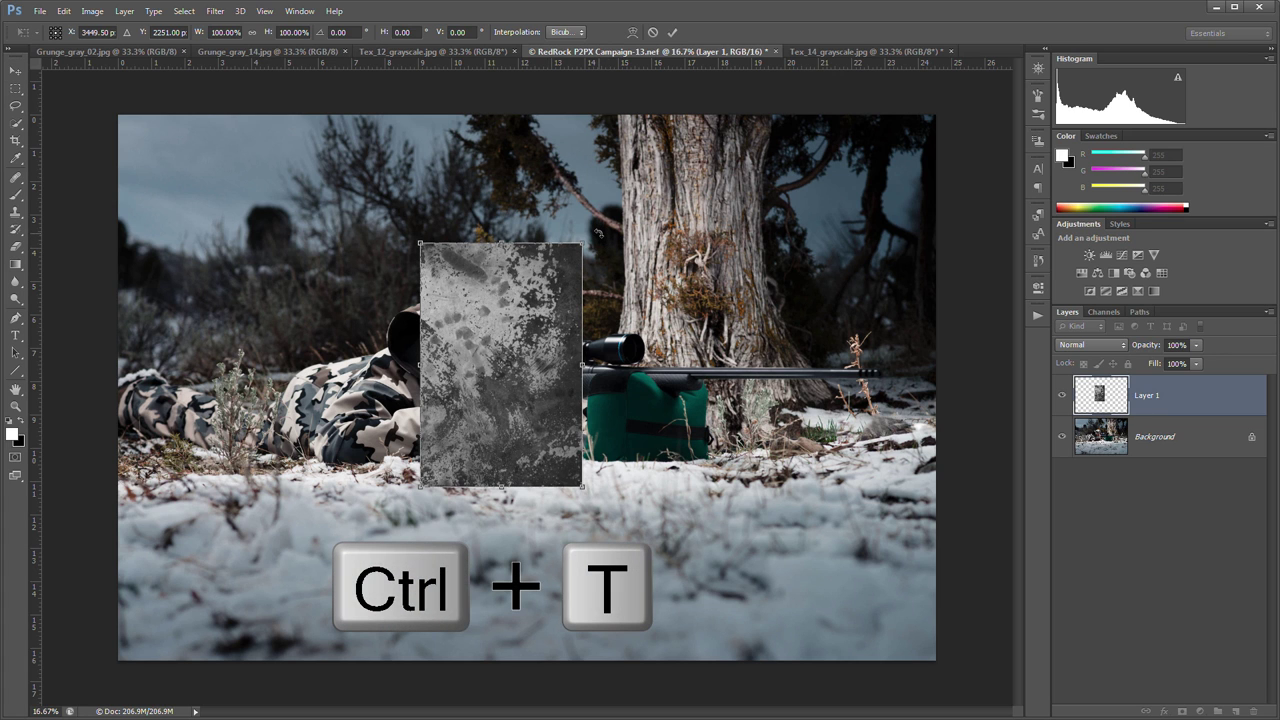
pyautogui.moveTo(598, 233); pyautogui.dragTo(635, 425)
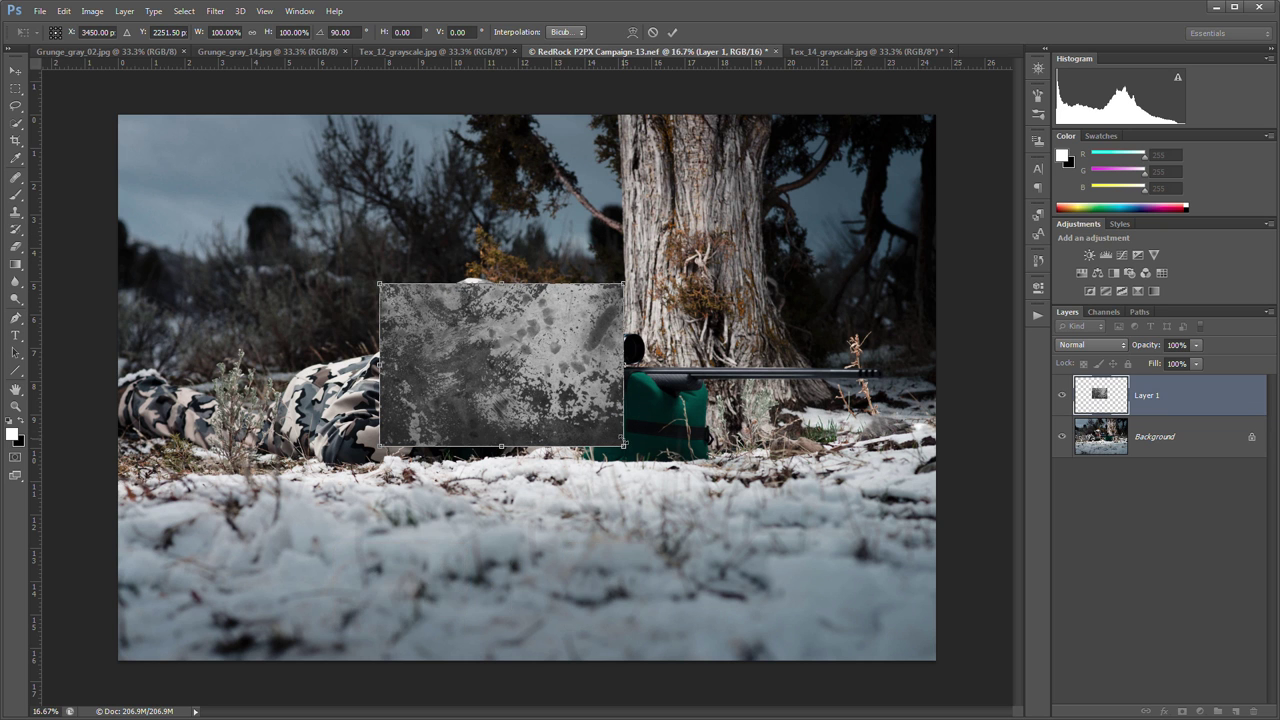
pyautogui.moveTo(624, 284); pyautogui.dragTo(936, 115)
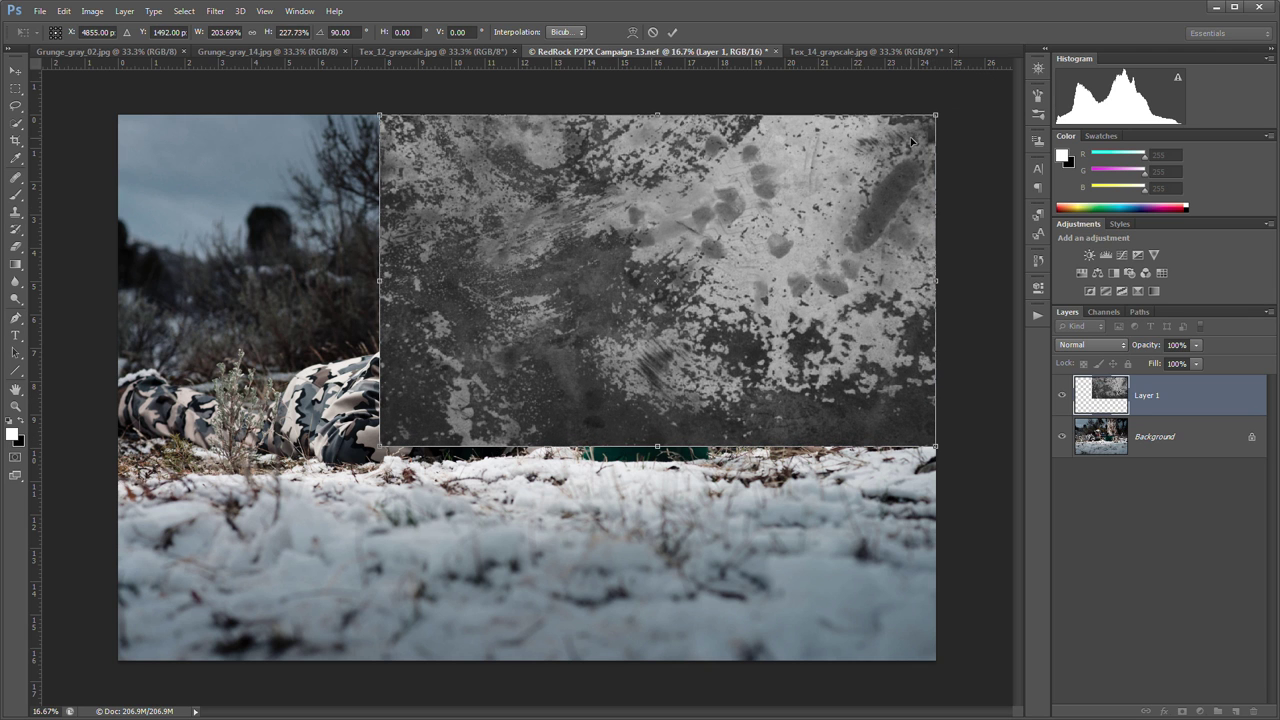
pyautogui.moveTo(380, 446); pyautogui.dragTo(118, 659)
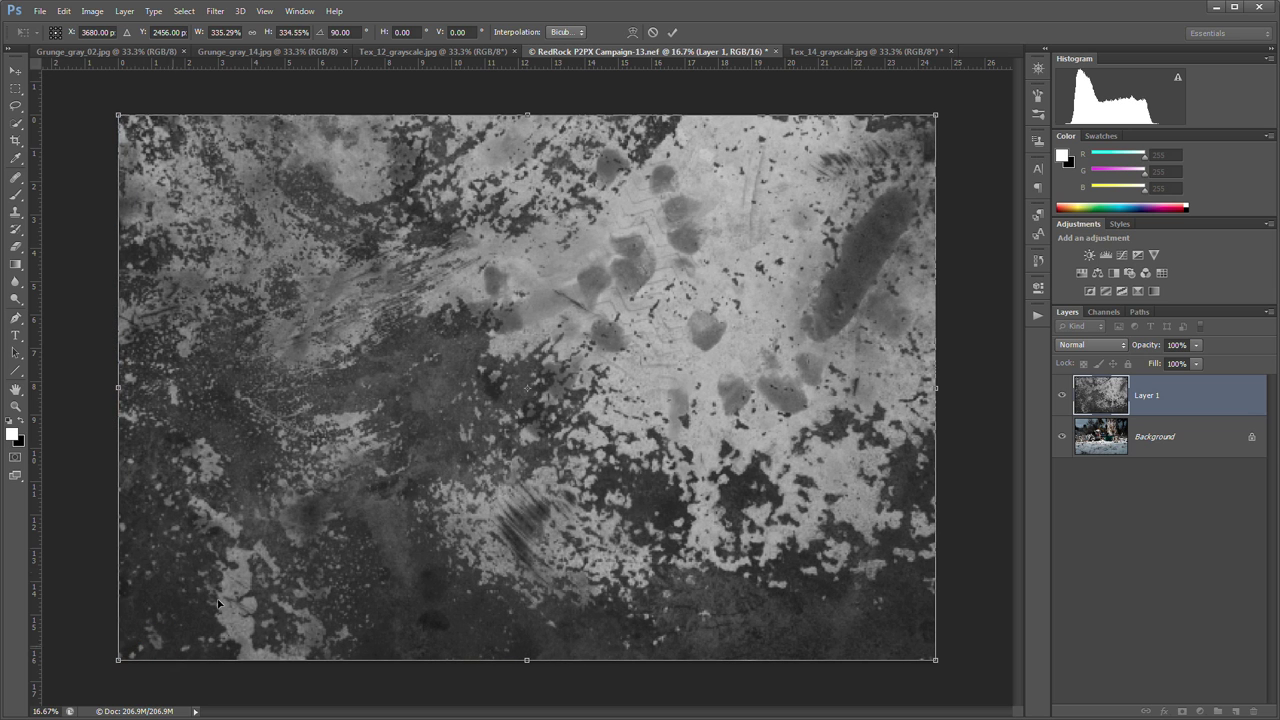
pyautogui.click(672, 32)
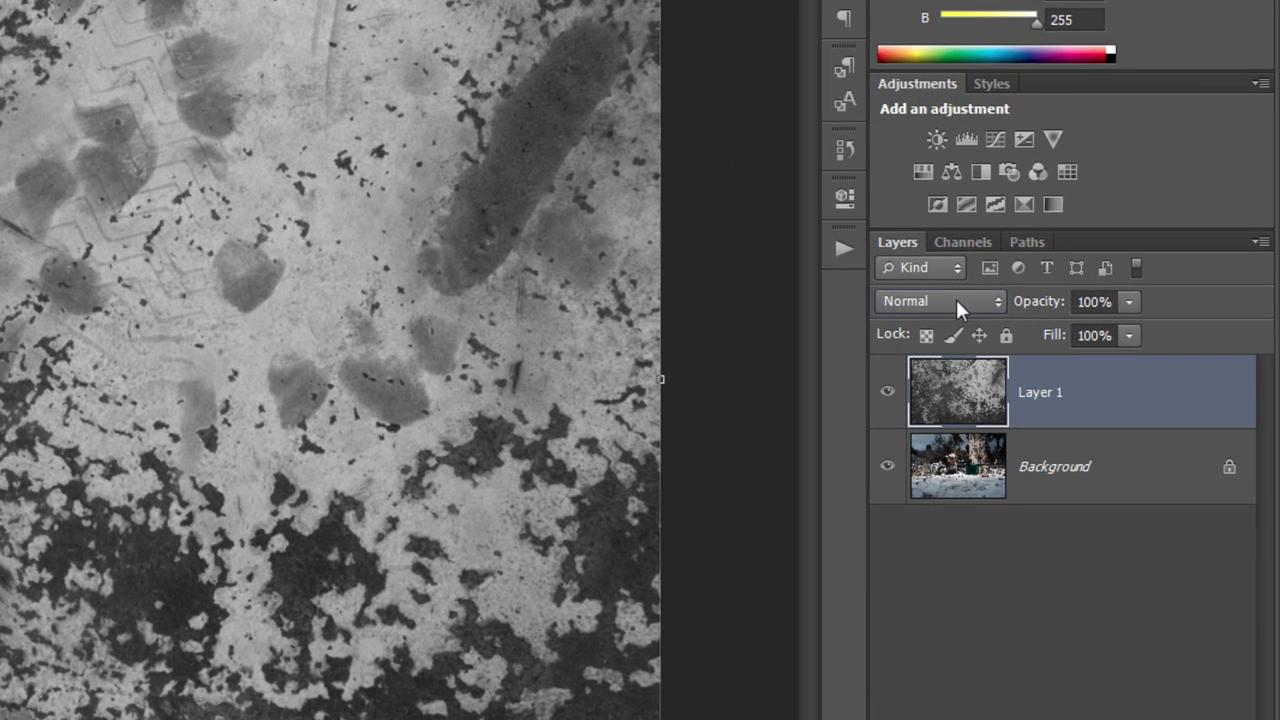
# - Set Layer 1's blend mode to Overlay, then change it to Soft Light
pyautogui.click(956, 299)
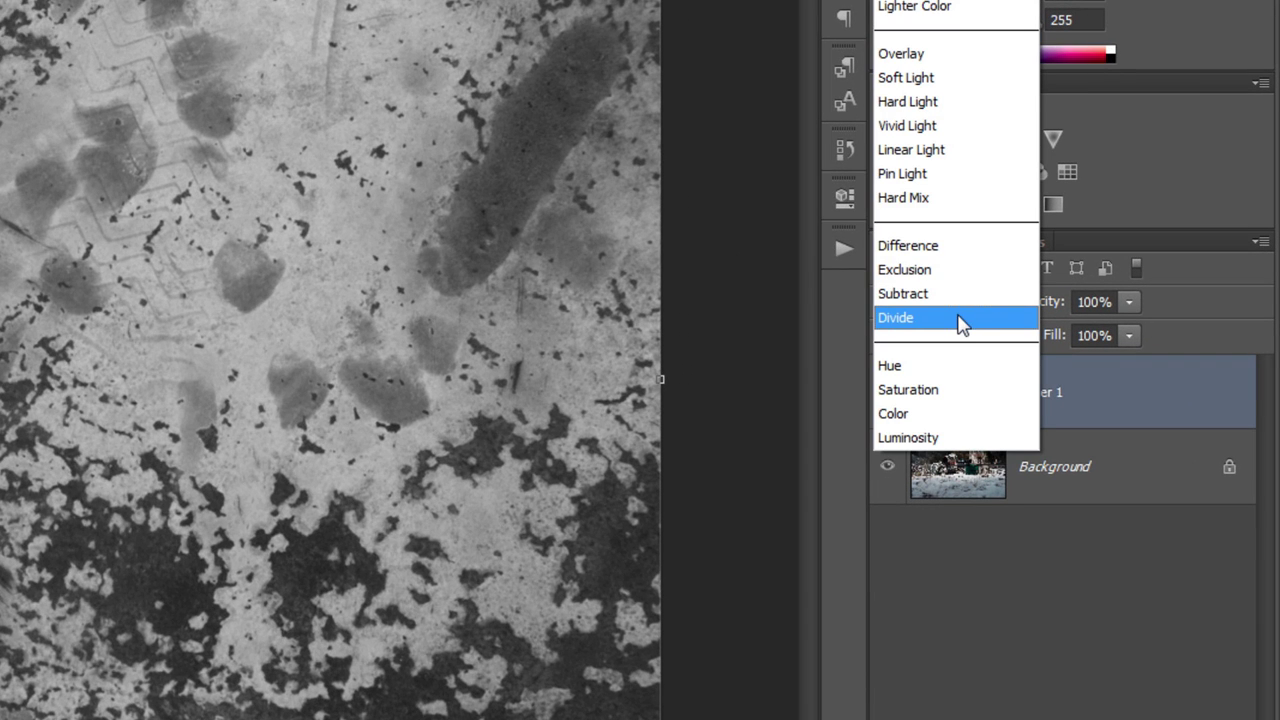
pyautogui.click(916, 58)
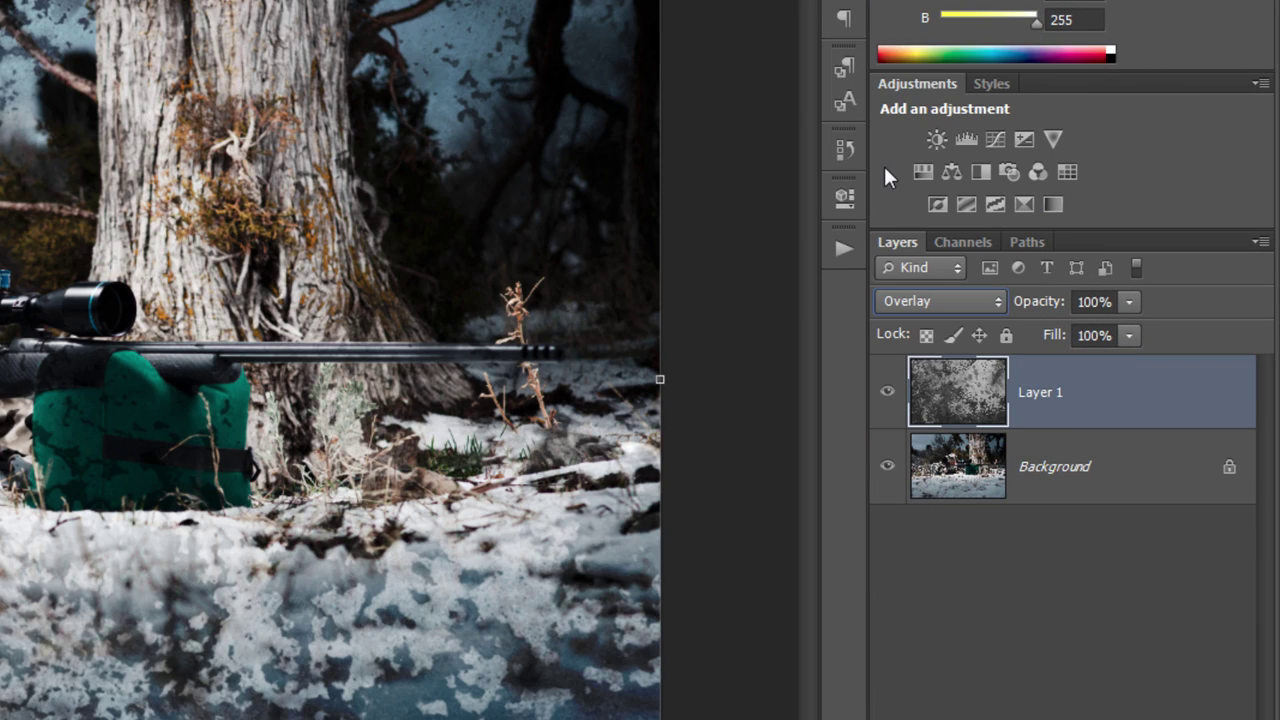
pyautogui.click(991, 309)
pyautogui.click(952, 79)
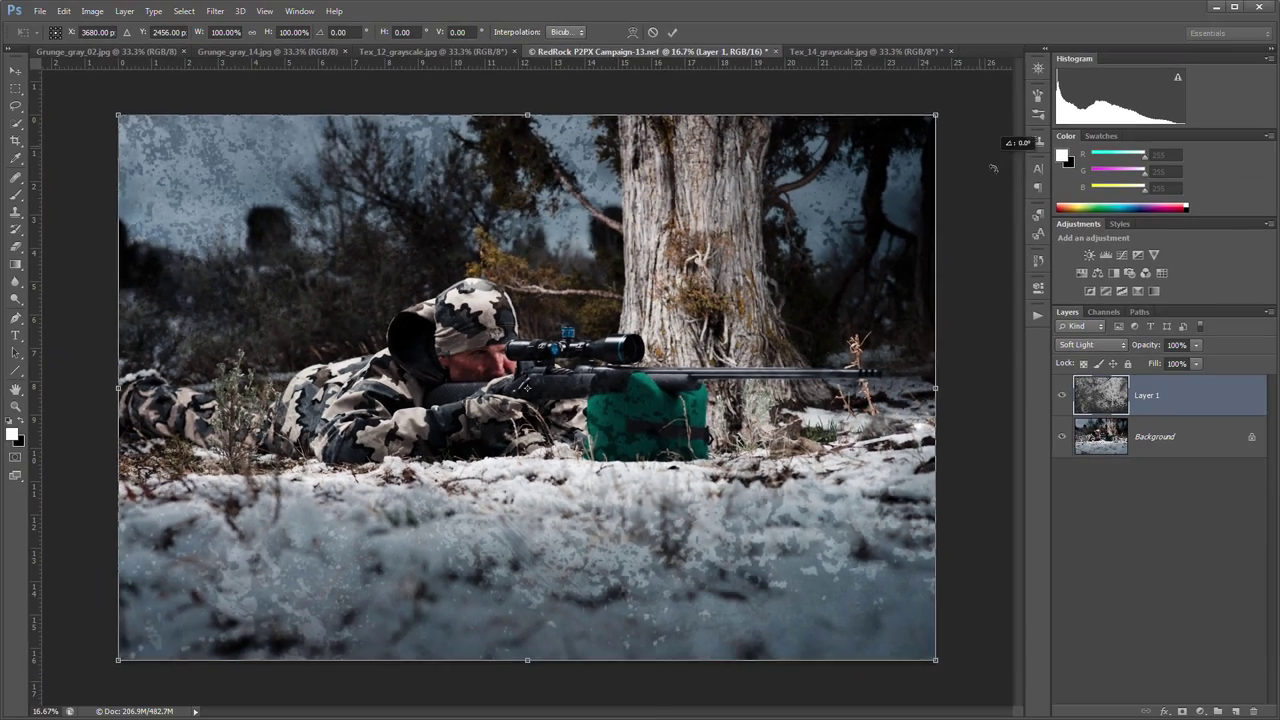
# - Test texture rotations of -90° and back to 0°, then drag its opacity toward 0%
pyautogui.moveTo(1020, 137); pyautogui.dragTo(667, 305)
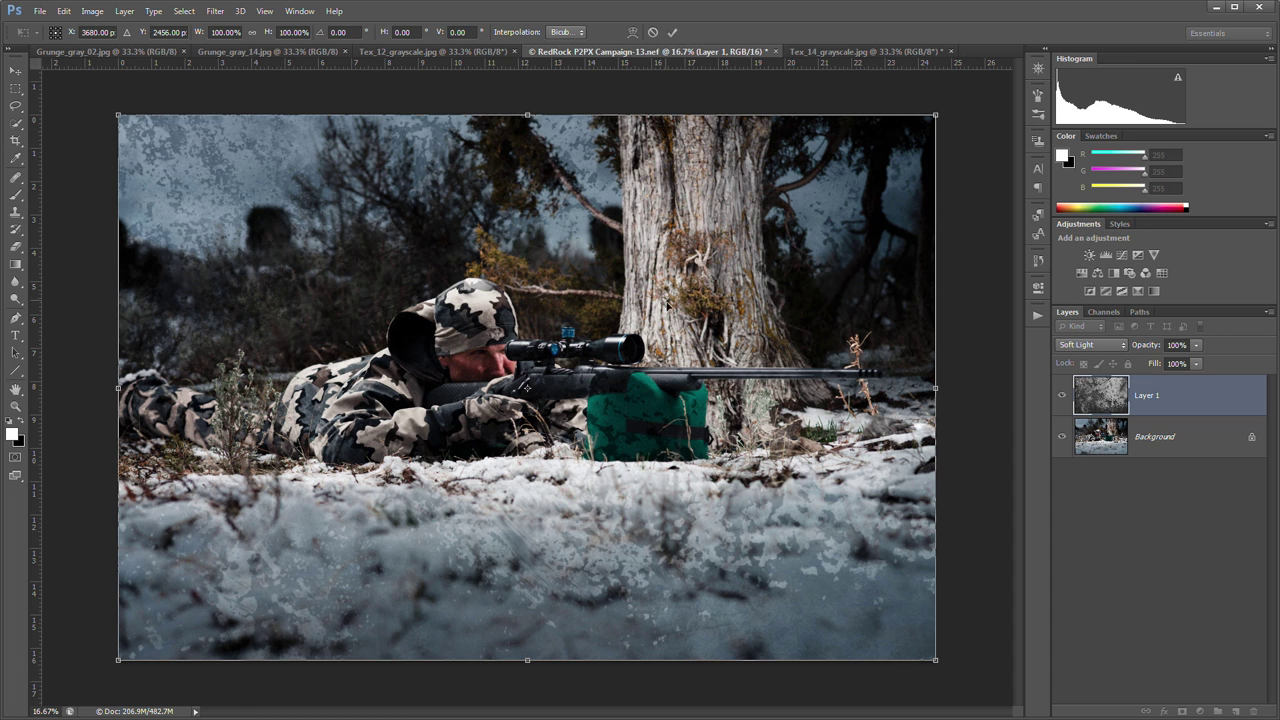
pyautogui.moveTo(953, 112); pyautogui.dragTo(905, 147)
pyautogui.moveTo(962, 107); pyautogui.dragTo(398, 466)
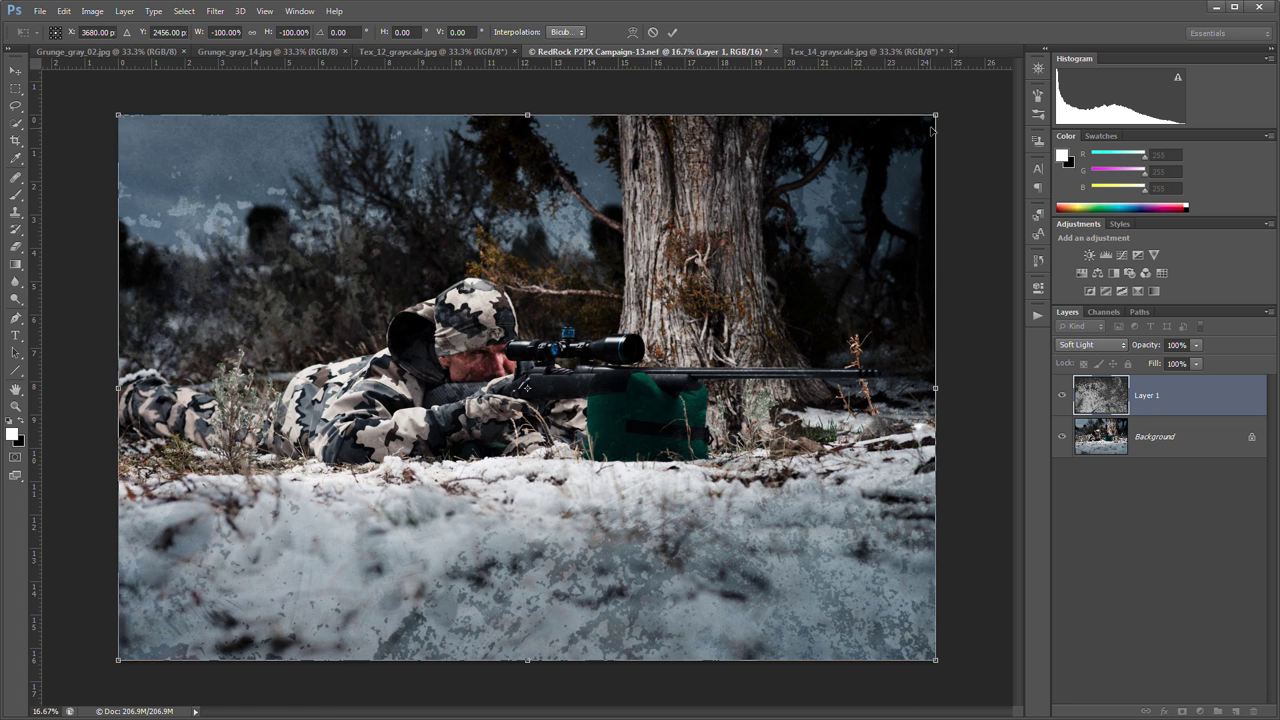
pyautogui.moveTo(948, 106); pyautogui.dragTo(484, 419)
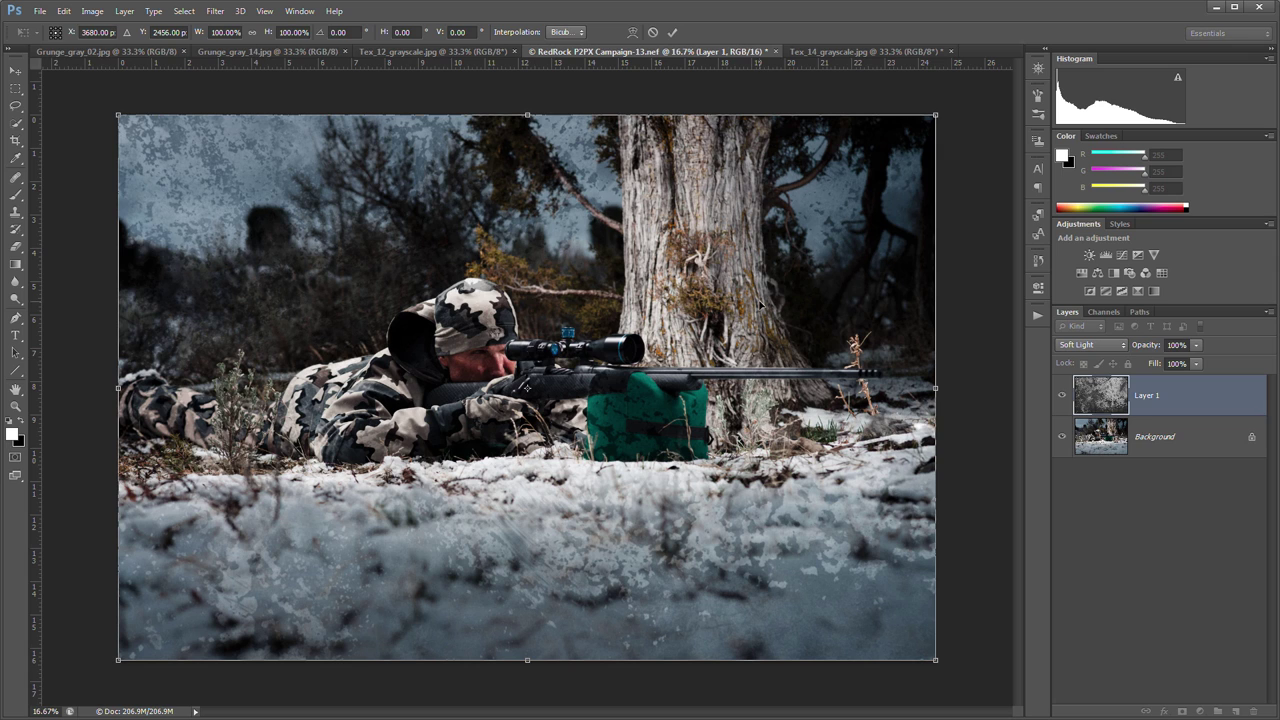
pyautogui.moveTo(1153, 345); pyautogui.dragTo(1158, 348)
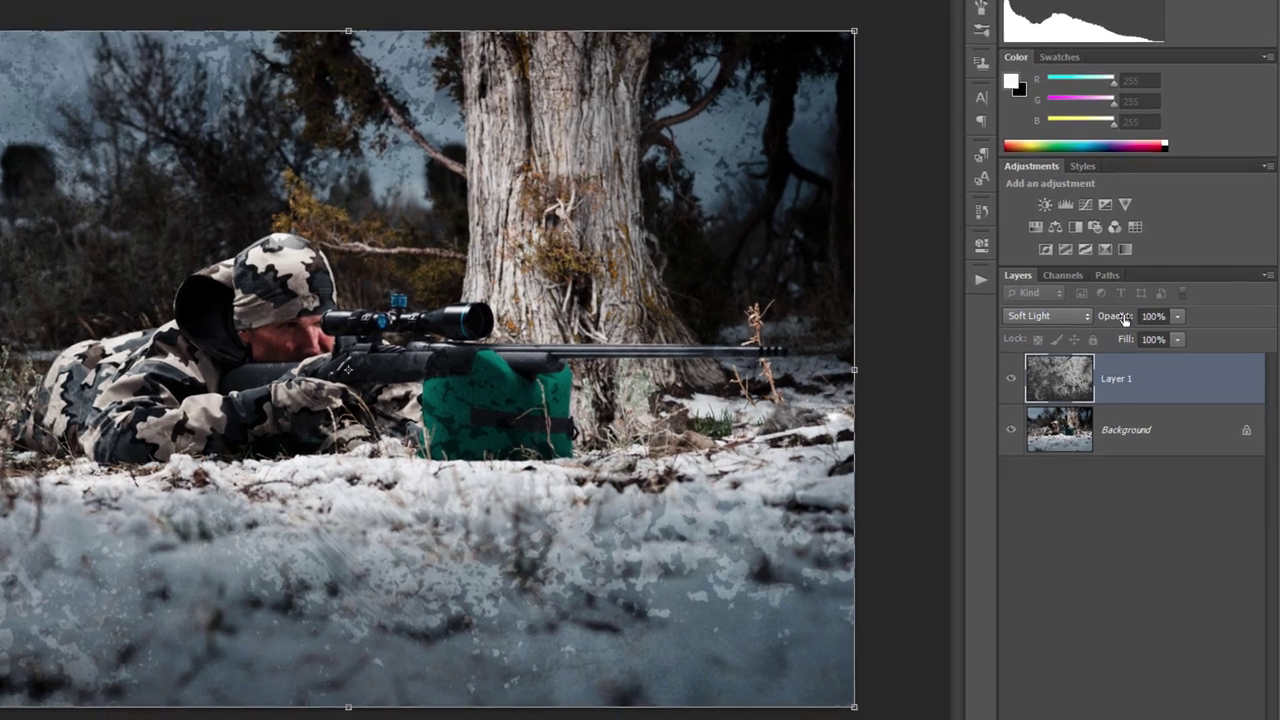
pyautogui.moveTo(1070, 256); pyautogui.dragTo(788, 267)
# - Set Layer 1's opacity to 80% and zoom in on the rifle and green bag
pyautogui.press('0')
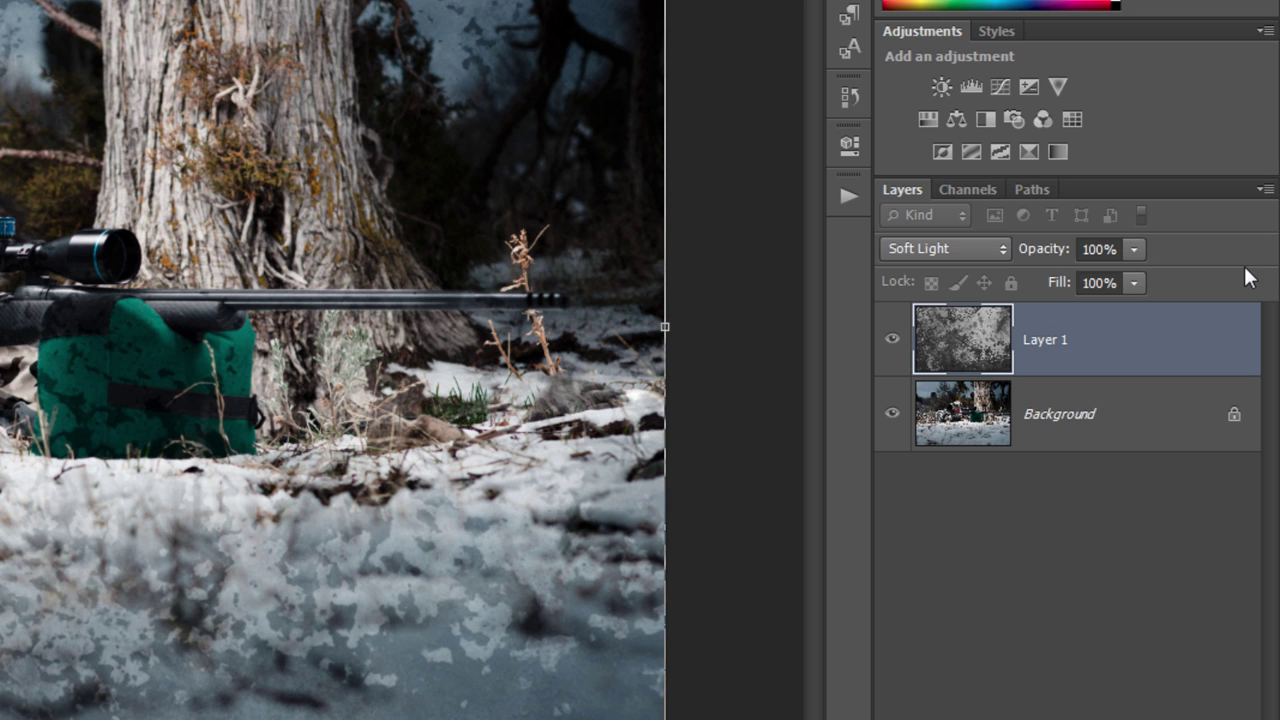
pyautogui.press('3')
pyautogui.press('4')
pyautogui.moveTo(1035, 257); pyautogui.dragTo(815, 265)
pyautogui.moveTo(1028, 255); pyautogui.dragTo(1055, 260)
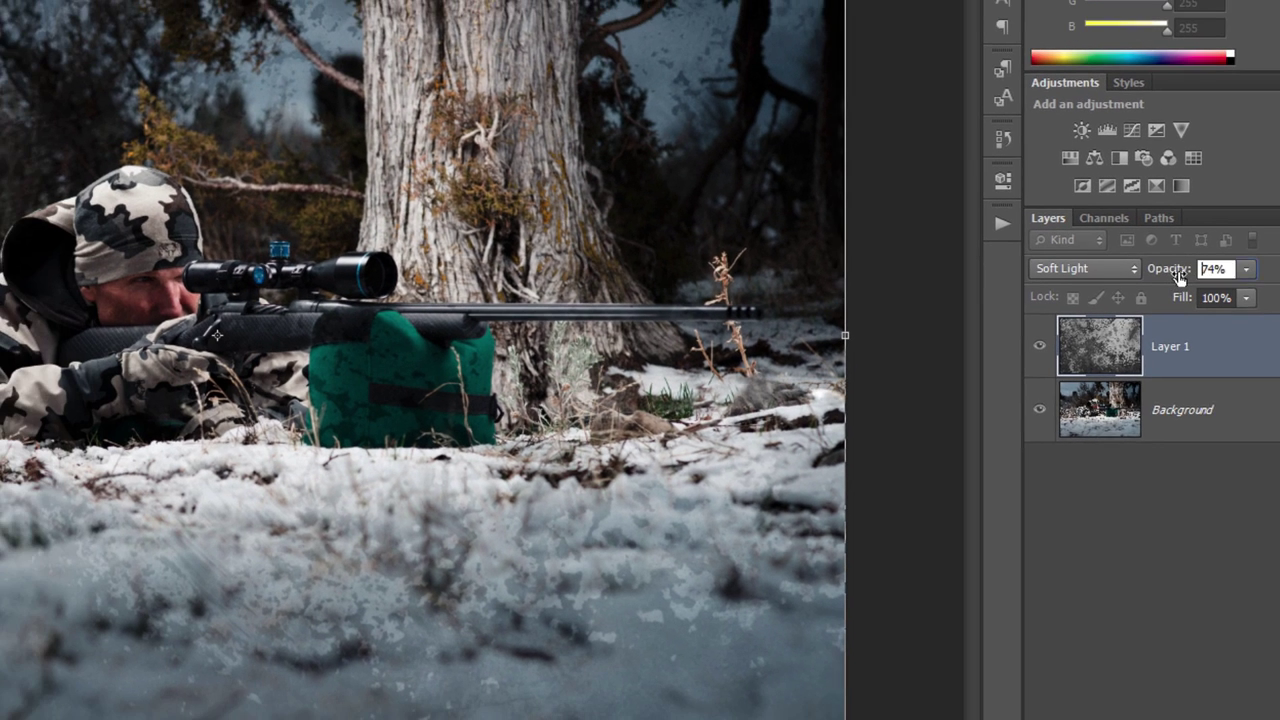
pyautogui.moveTo(1180, 278); pyautogui.dragTo(1187, 280)
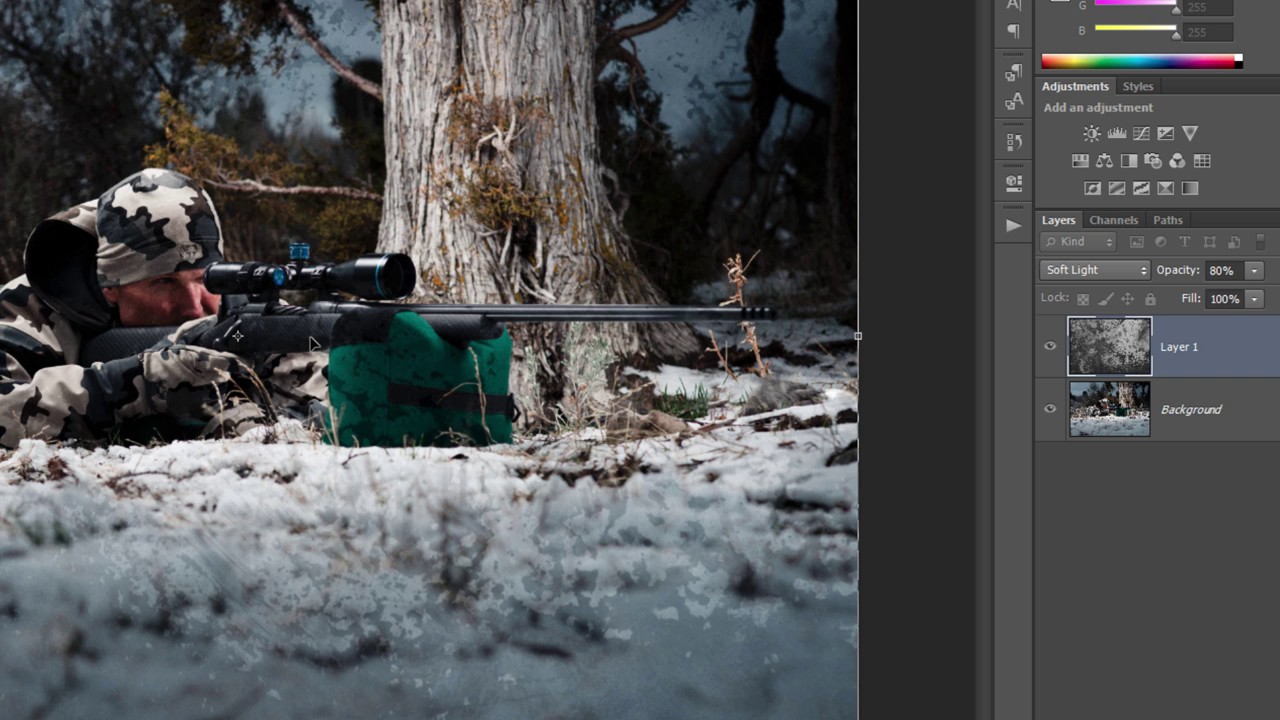
pyautogui.moveTo(333, 341); pyautogui.dragTo(328, 345)
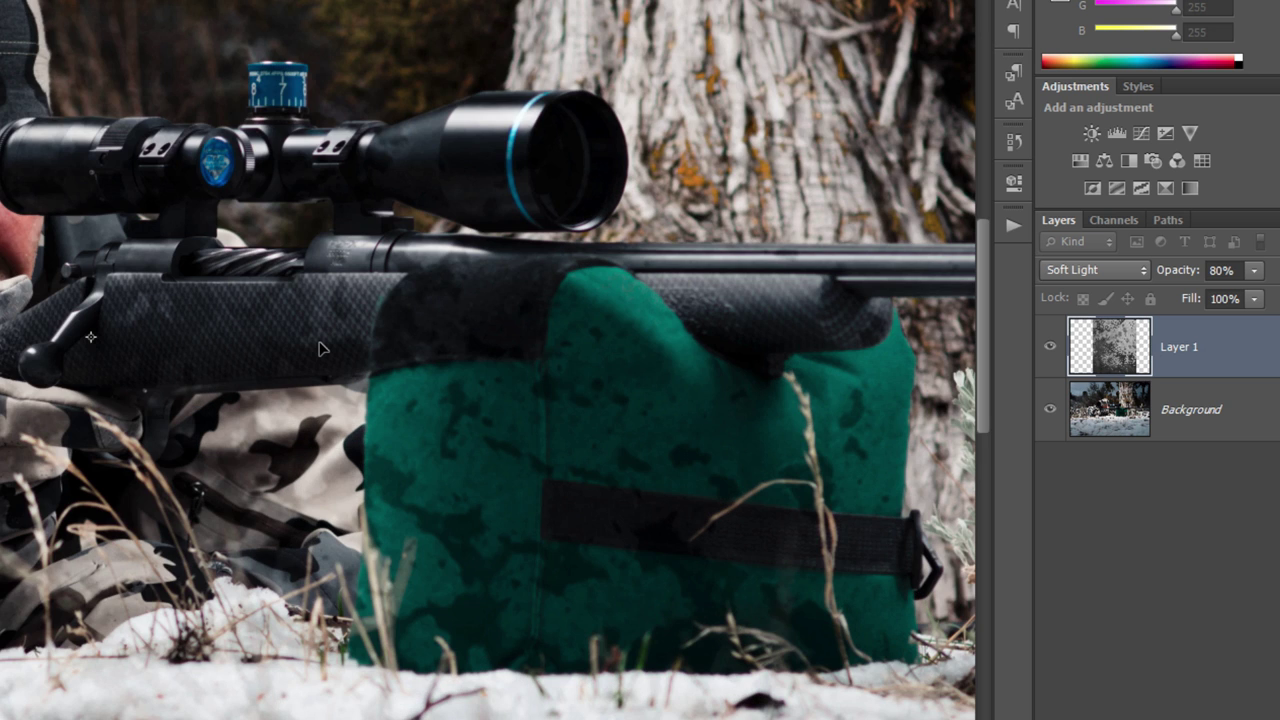
pyautogui.moveTo(320, 348); pyautogui.dragTo(245, 353)
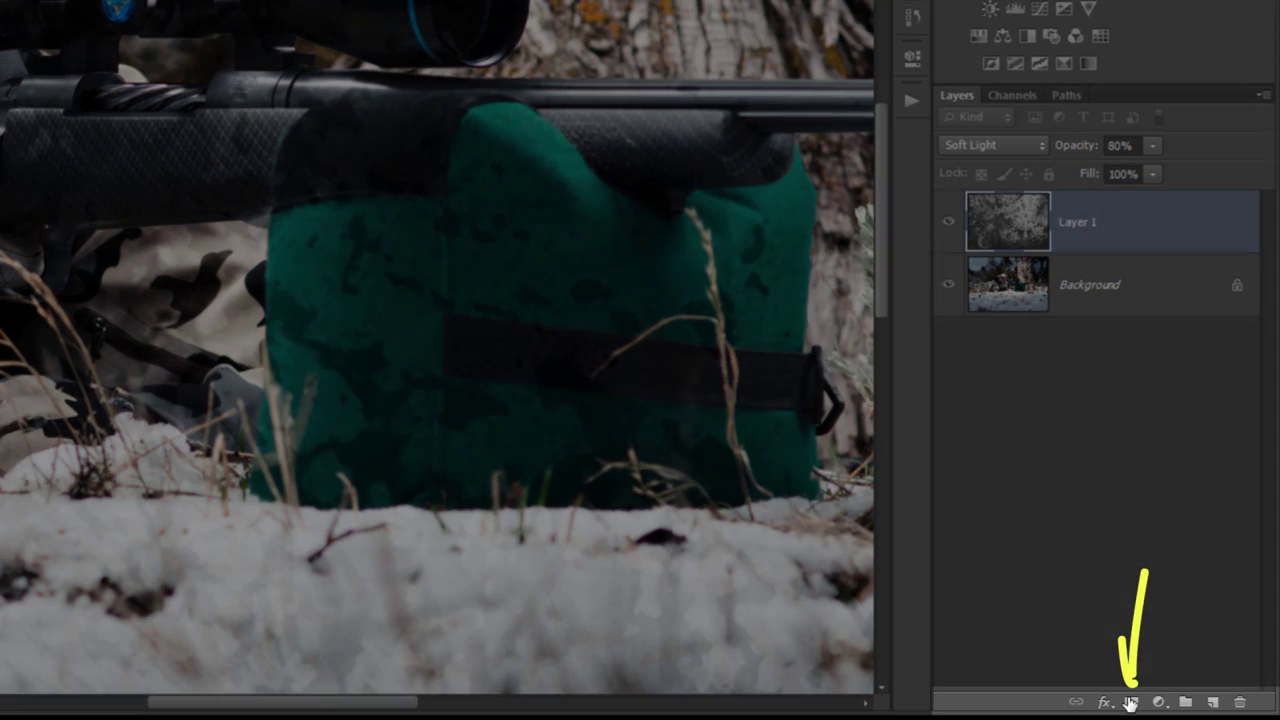
# - Add a layer mask to Layer 1 and choose a 65 px soft brush preset
pyautogui.click(1132, 700)
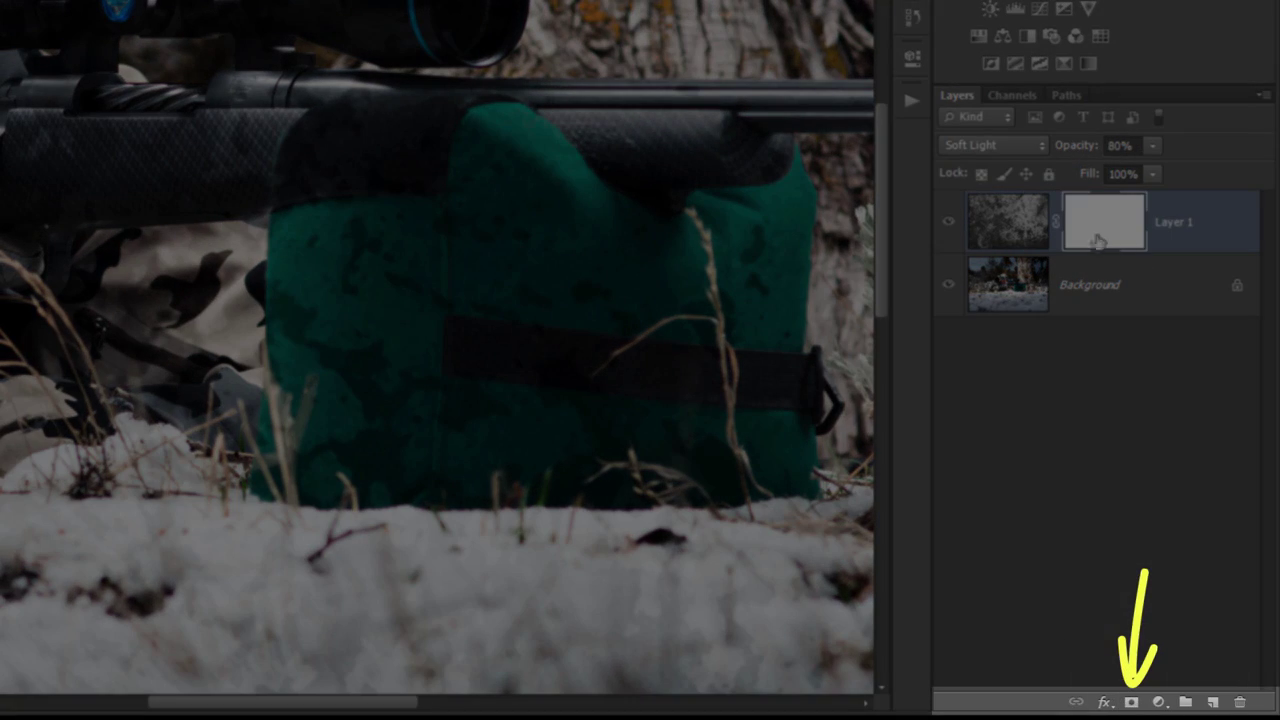
pyautogui.press('b')
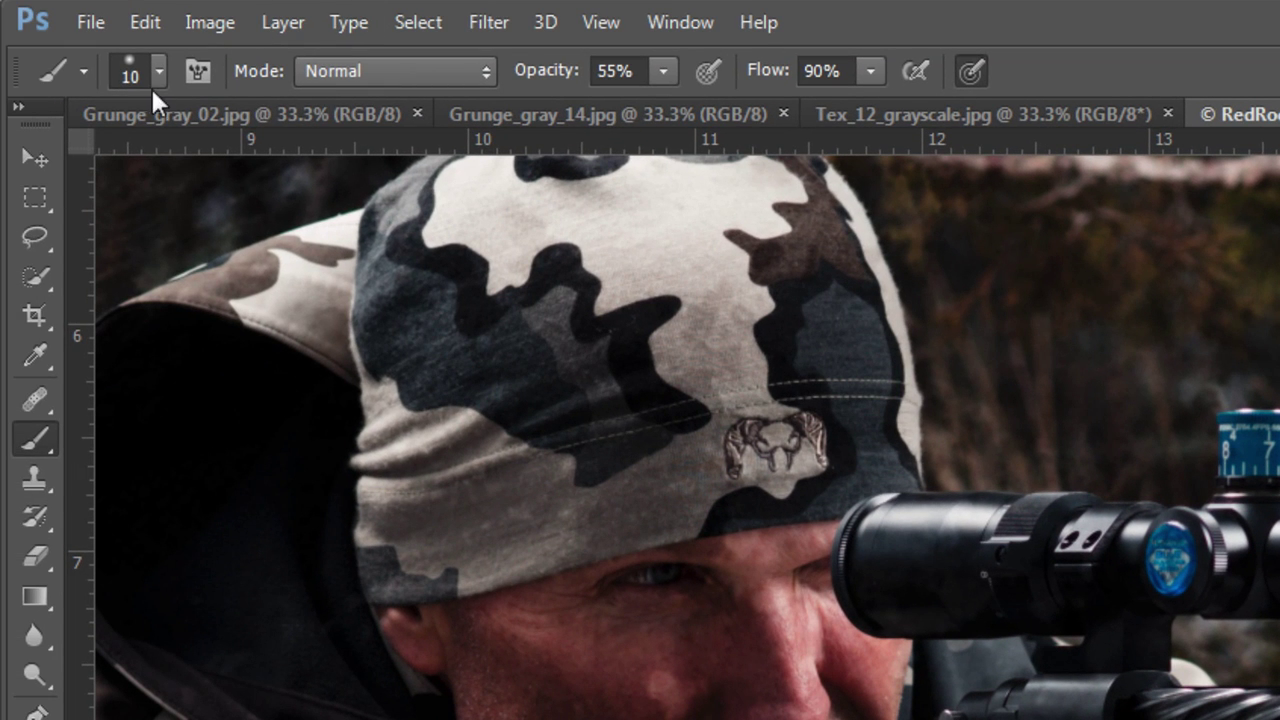
pyautogui.click(157, 72)
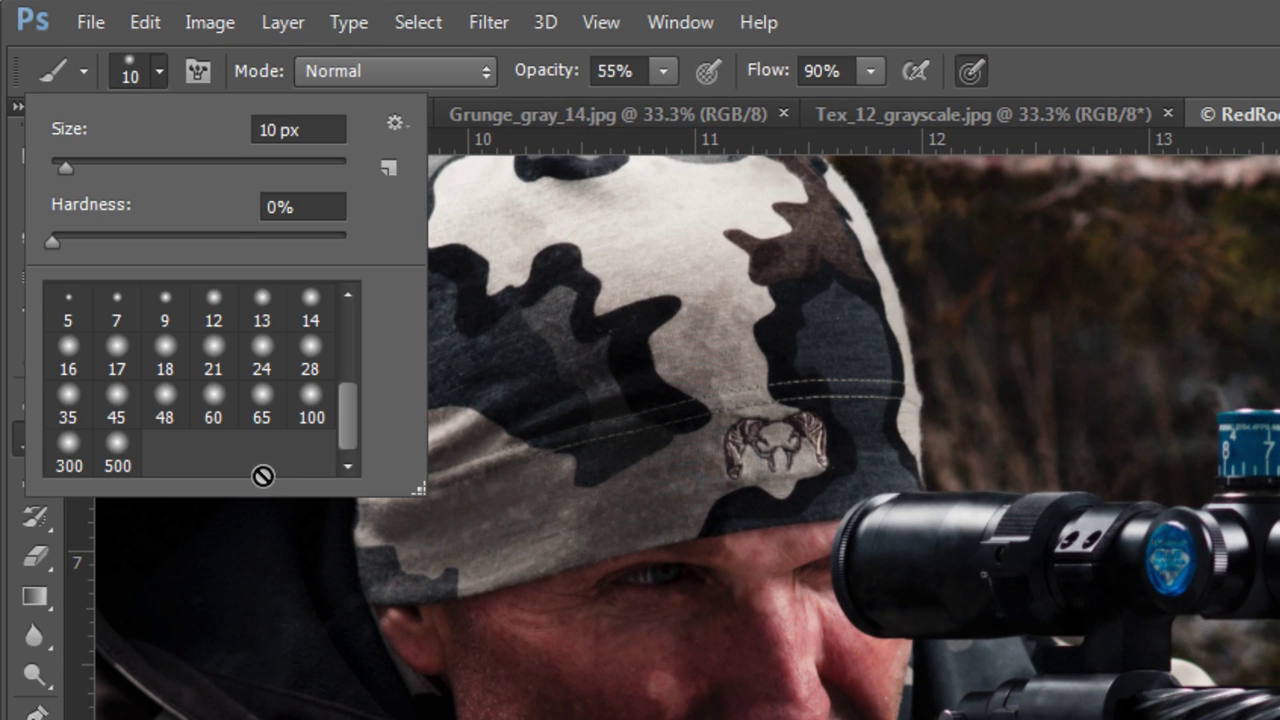
pyautogui.click(261, 405)
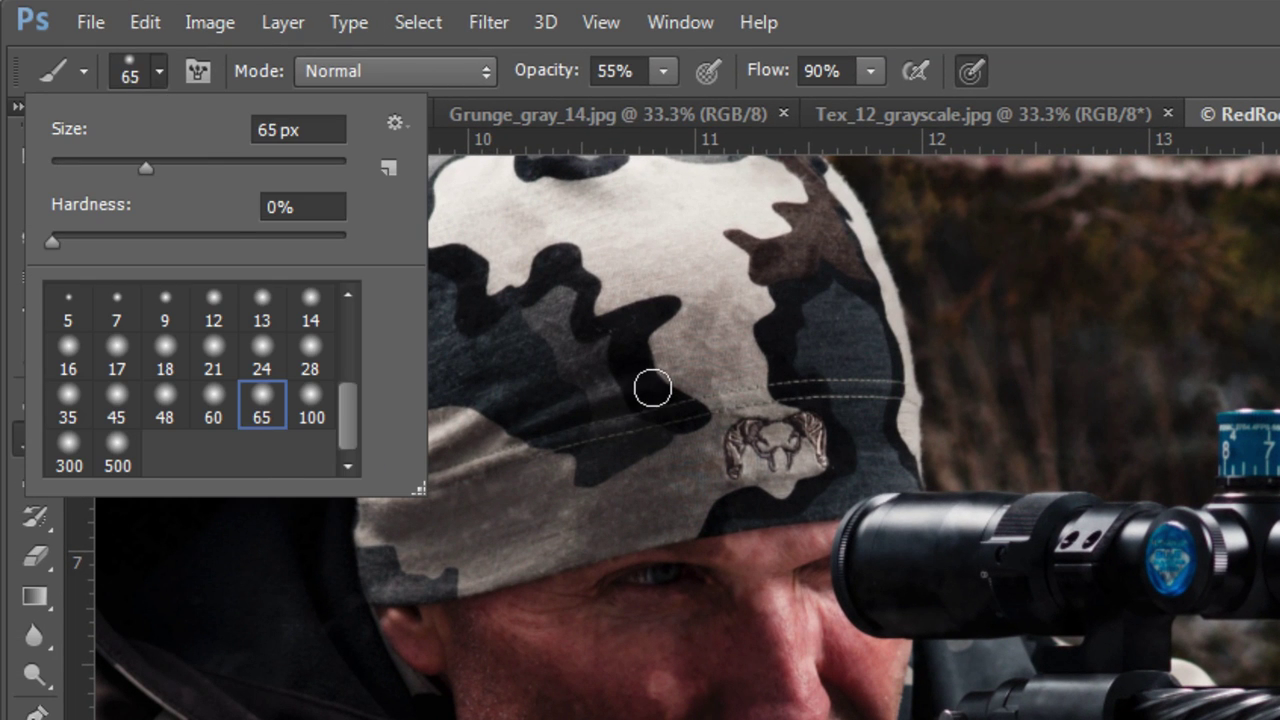
pyautogui.click(1175, 52)
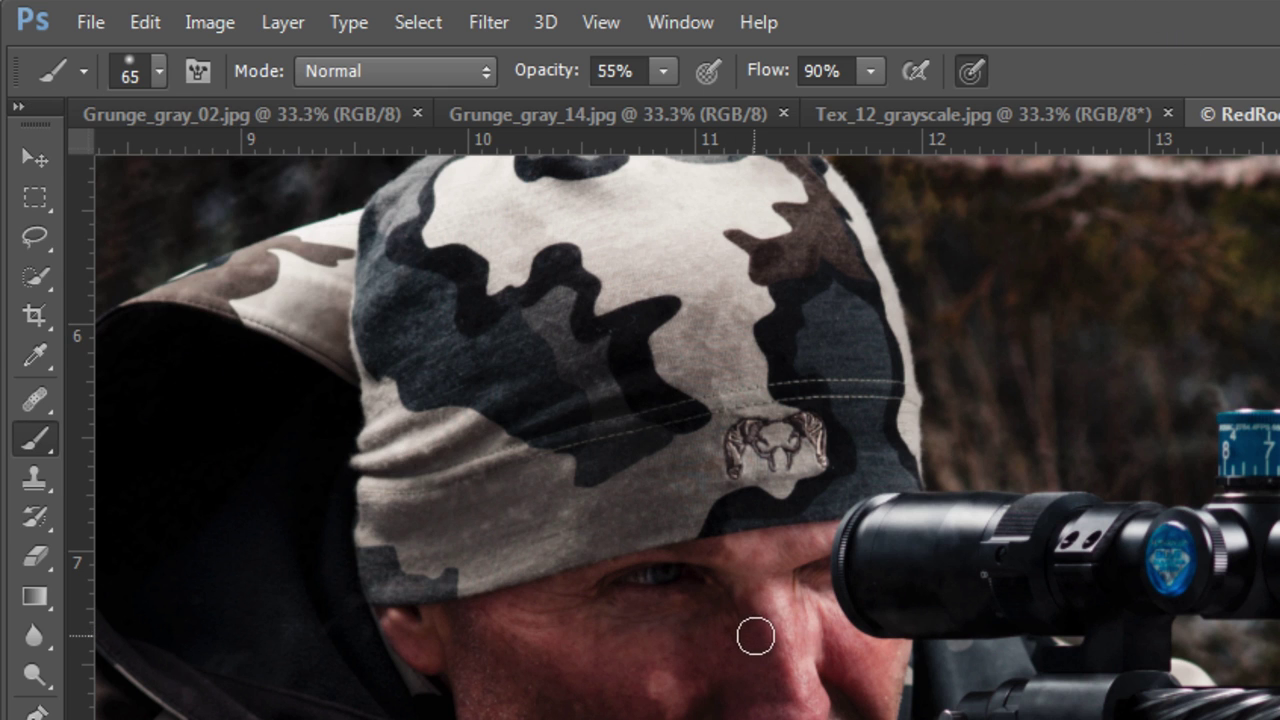
# - Enlarge the brush to 300 px and set its Flow to 86%
pyautogui.press('[')
pyautogui.press(']')
pyautogui.press(']')
pyautogui.press(']')
pyautogui.press(']')
pyautogui.press(']')
pyautogui.press(']')
pyautogui.press(']')
pyautogui.press(']')
pyautogui.press(']')
pyautogui.press(']')
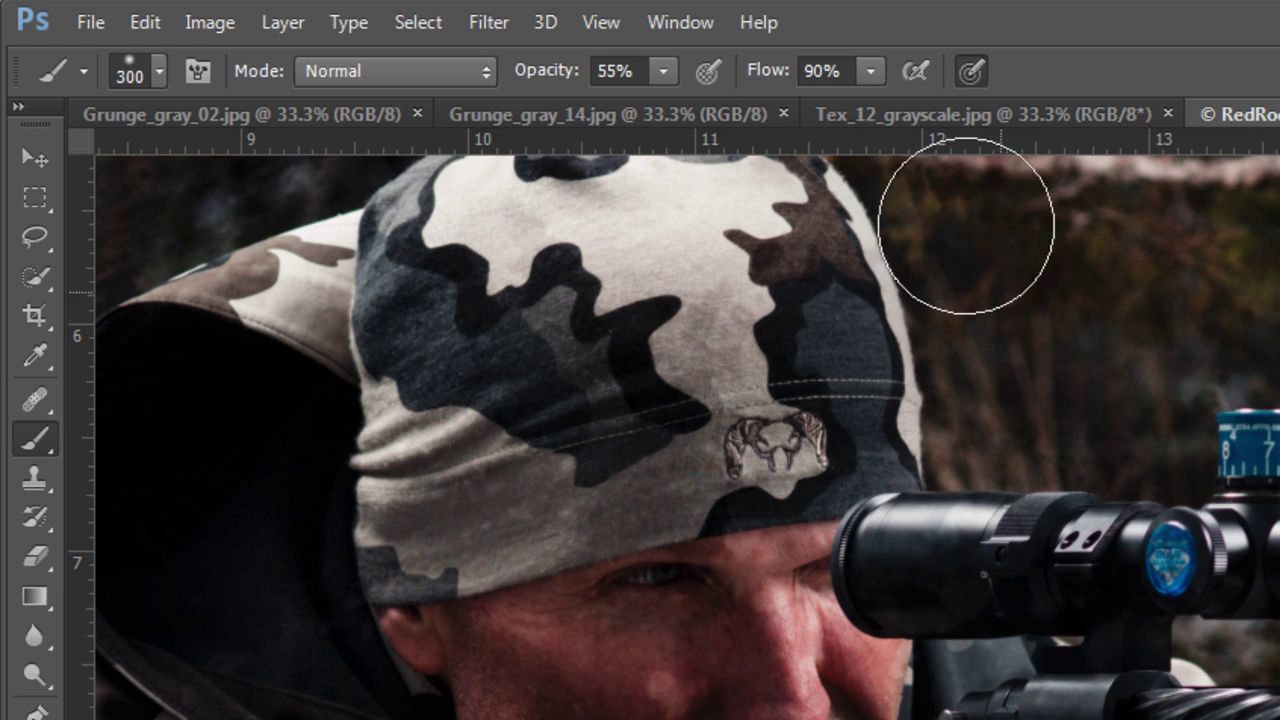
pyautogui.moveTo(775, 80); pyautogui.dragTo(770, 80)
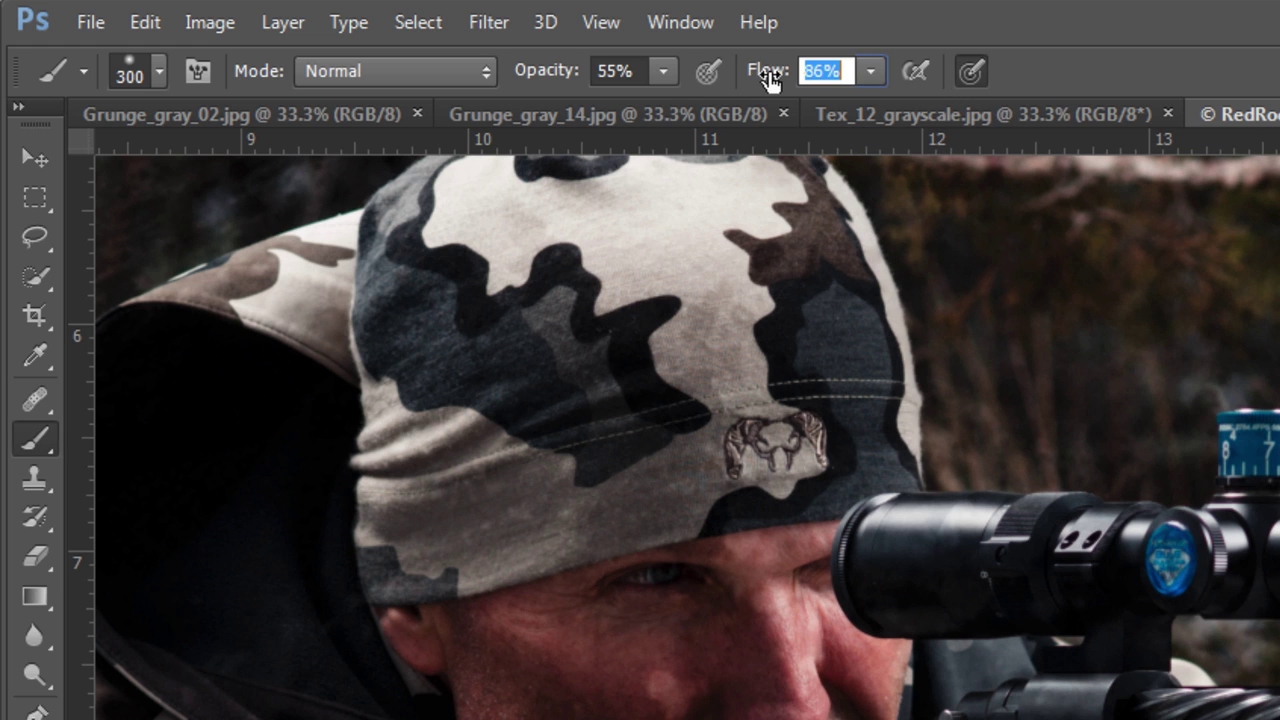
pyautogui.press('[')
pyautogui.press('[')
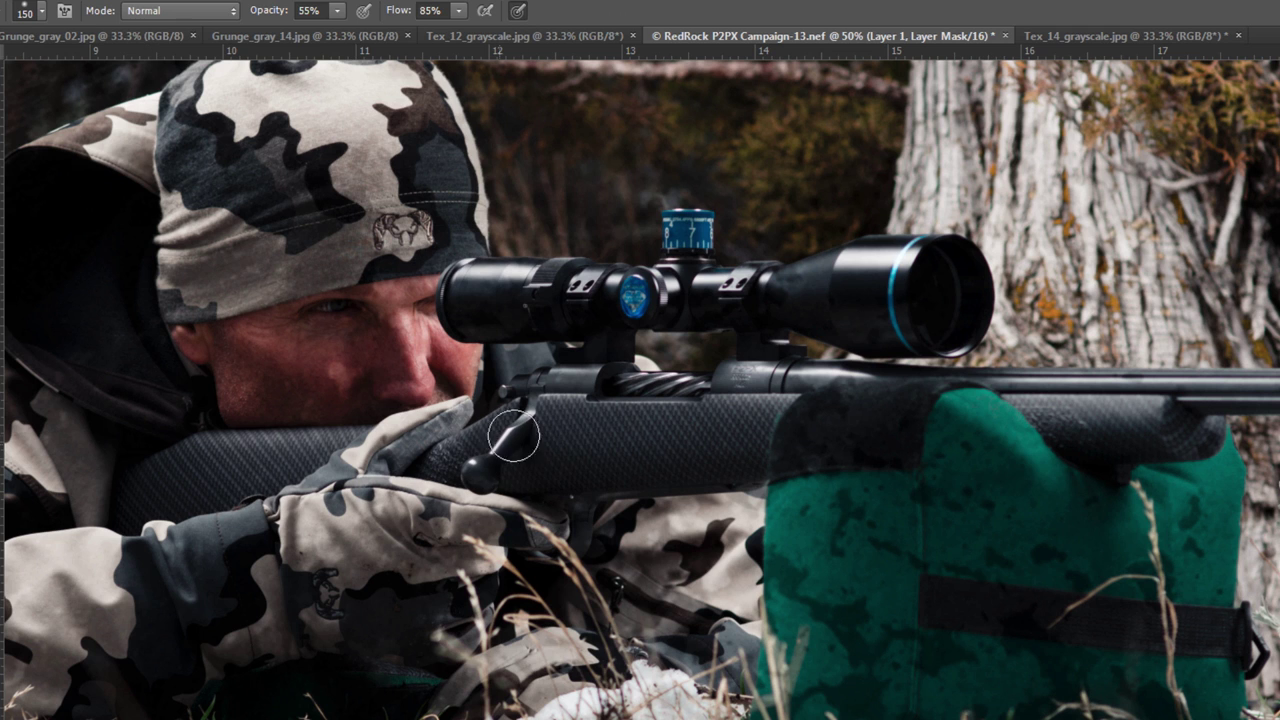
# - Paint black on Layer 1's mask over the face, hat and rifle with a smaller brush
pyautogui.press('[')
pyautogui.press('[')
pyautogui.press('[')
pyautogui.press('[')
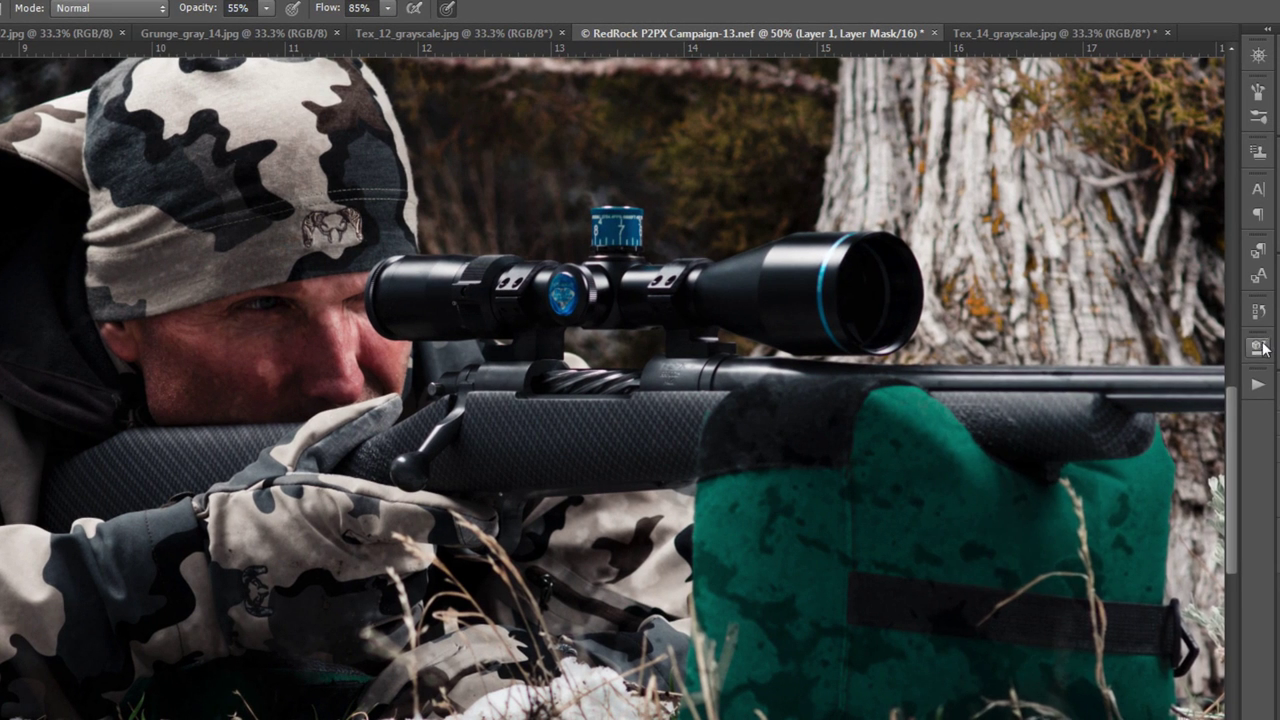
pyautogui.click(1258, 314)
# - Paint the texture off the rifle scope and action on Layer 1's mask
pyautogui.click(1258, 316)
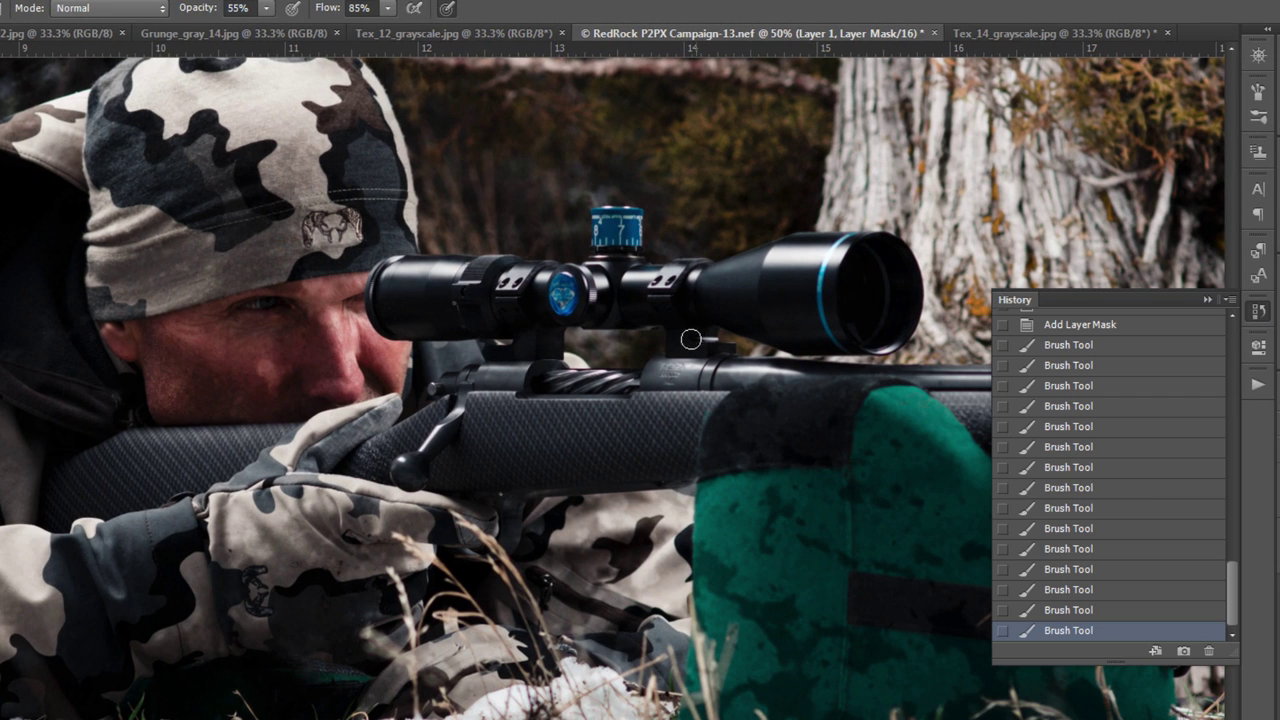
pyautogui.moveTo(624, 293); pyautogui.dragTo(627, 300)
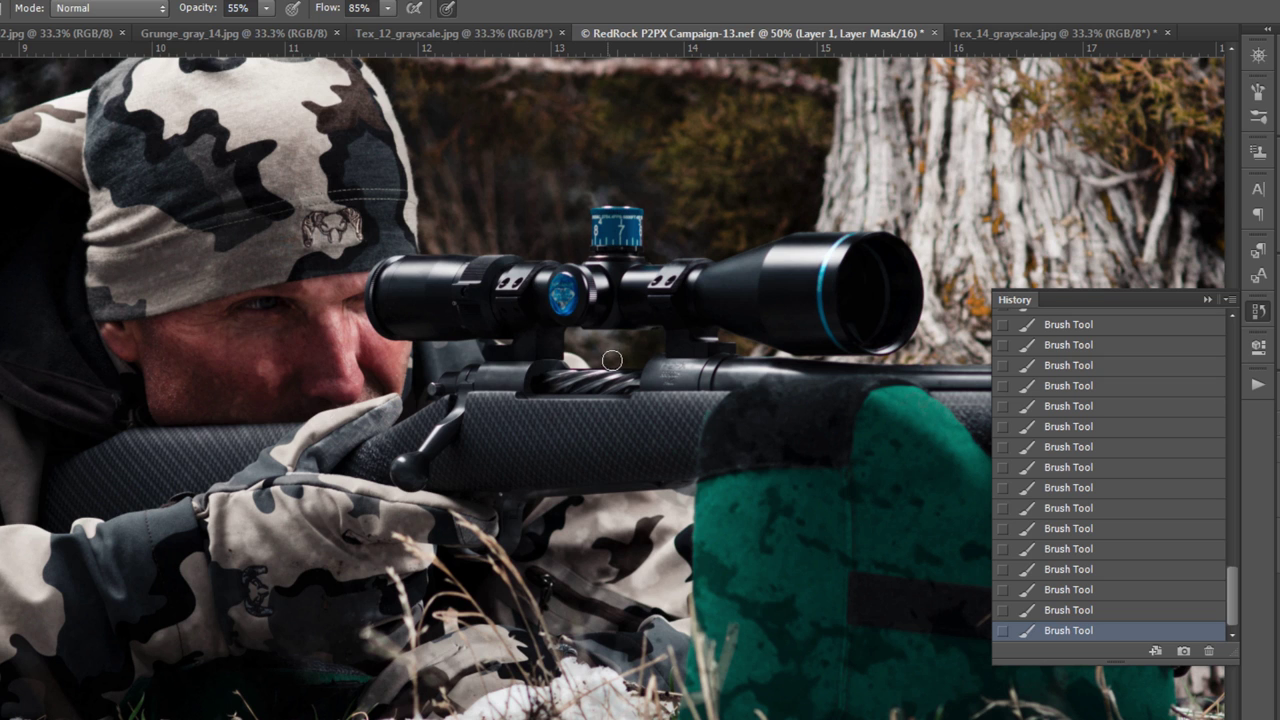
pyautogui.hscroll(3, 540, 397)
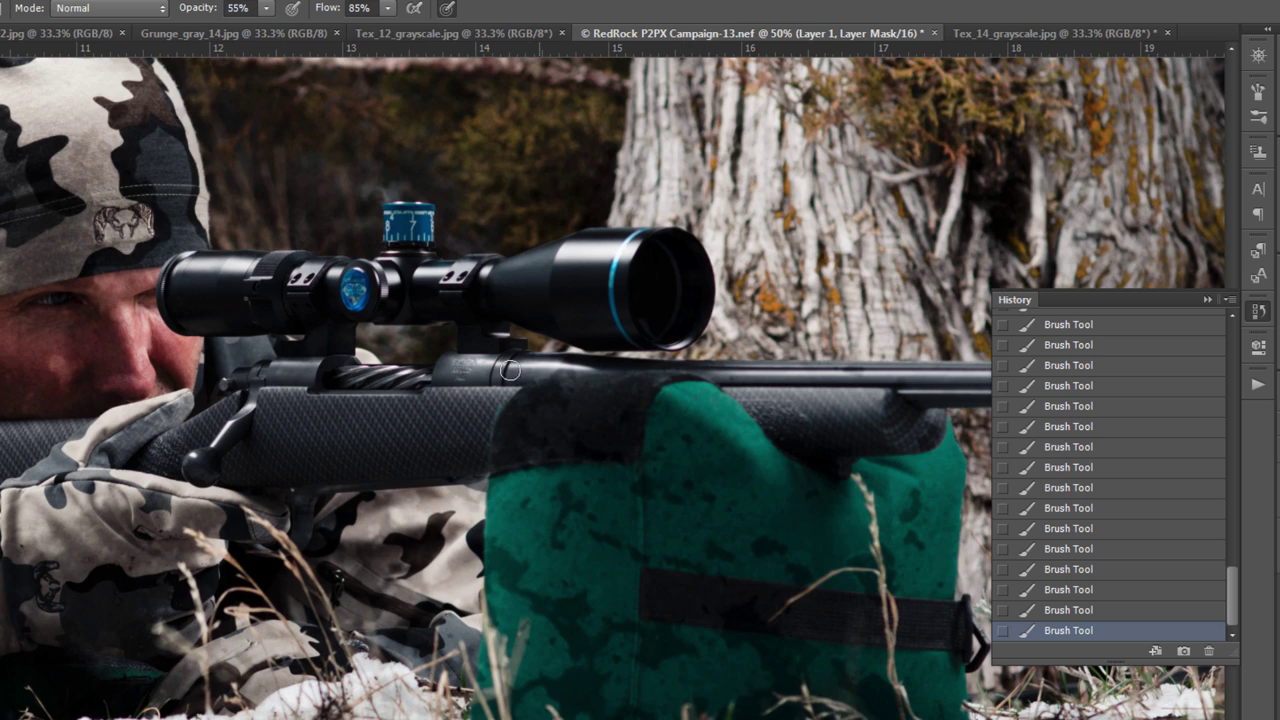
pyautogui.moveTo(446, 369); pyautogui.dragTo(426, 397)
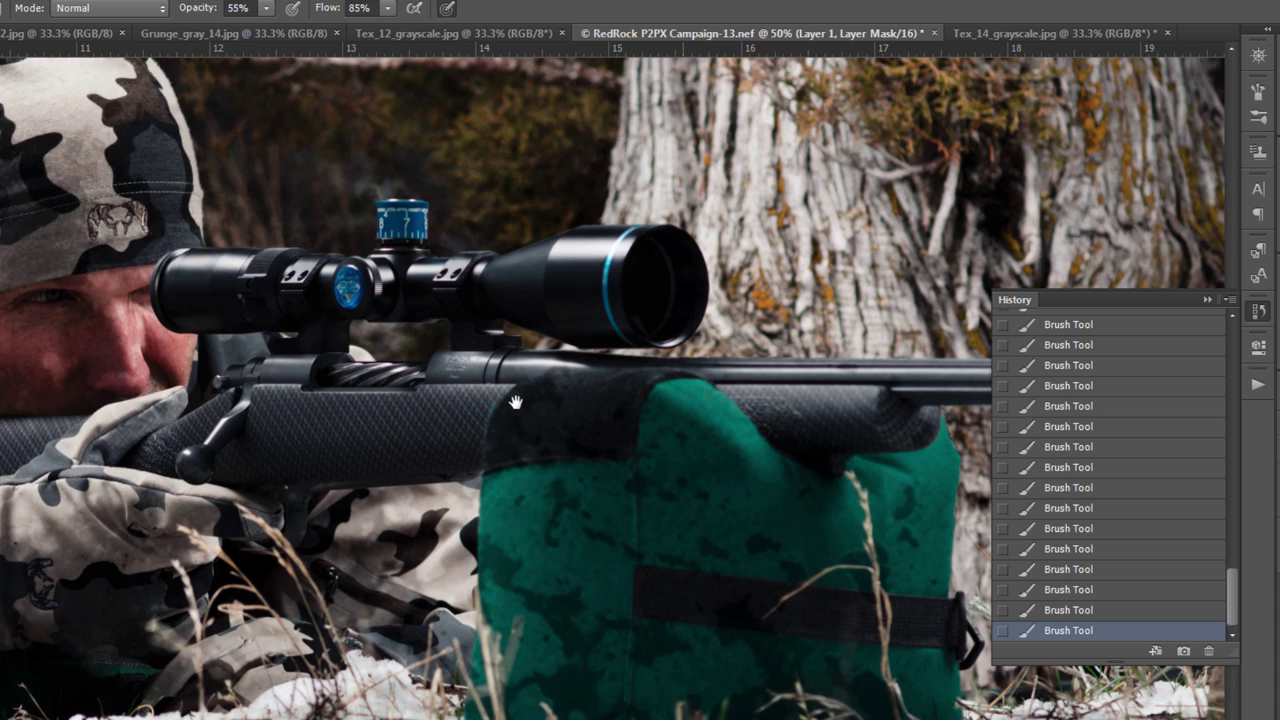
# - Zoom in to about 164% on the rifle barrel and shrink the brush
pyautogui.moveTo(683, 420); pyautogui.dragTo(492, 400)
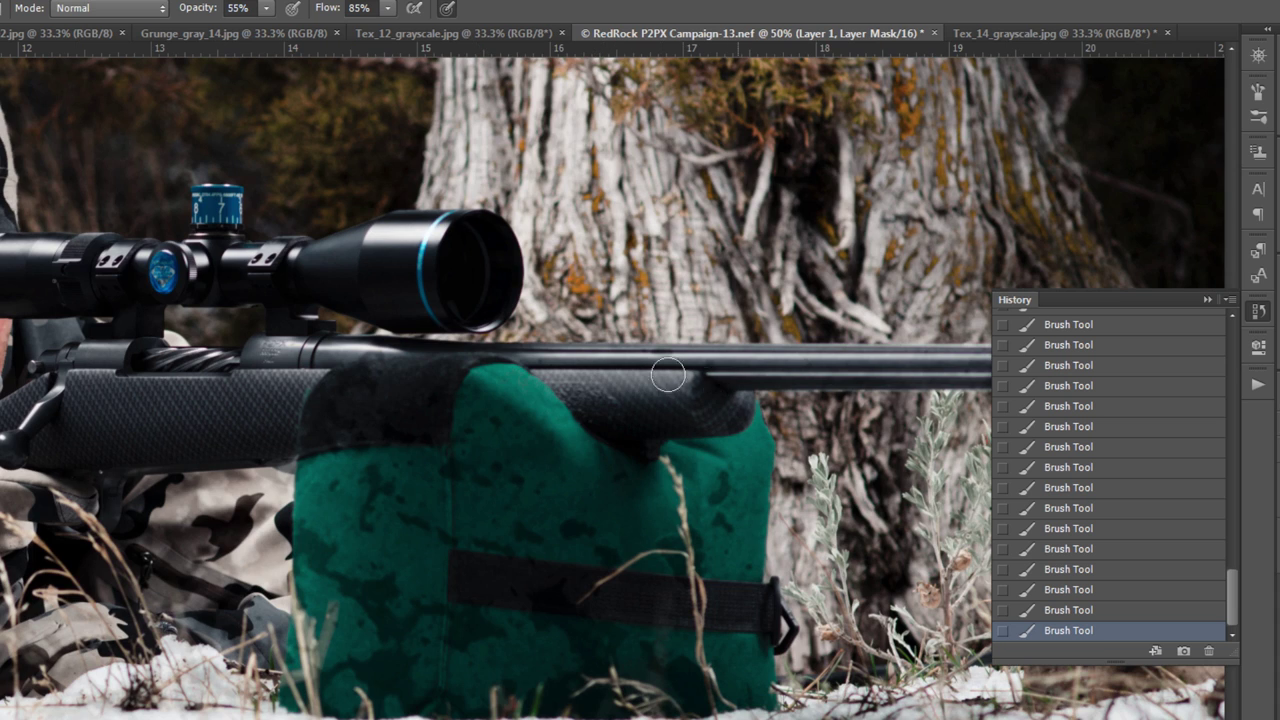
pyautogui.moveTo(685, 363); pyautogui.dragTo(792, 375)
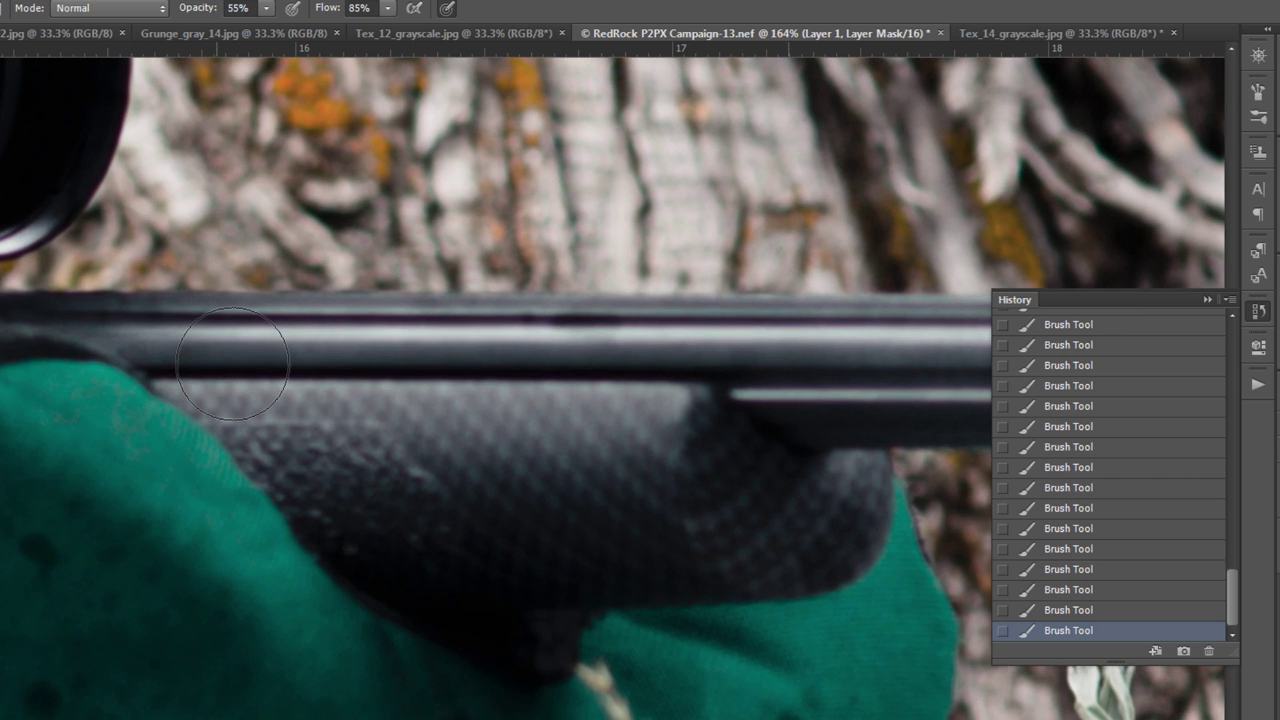
pyautogui.moveTo(334, 380)
pyautogui.mouseDown()
pyautogui.moveTo(266, 414)
pyautogui.moveTo(540, 336)
pyautogui.mouseUp()
pyautogui.press('[')
pyautogui.press('[')
pyautogui.press('[')
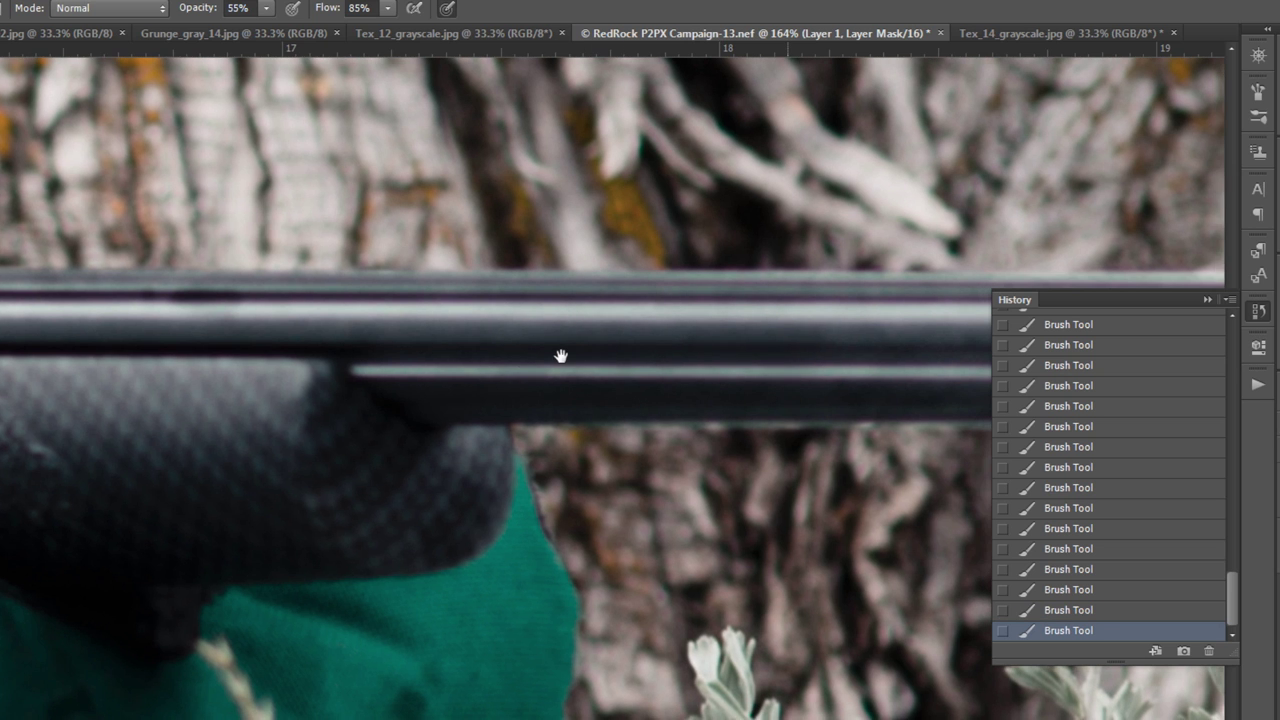
# - Paint the texture off the rifle barrel on the mask, out to the muzzle brake
pyautogui.moveTo(560, 357); pyautogui.dragTo(223, 370)
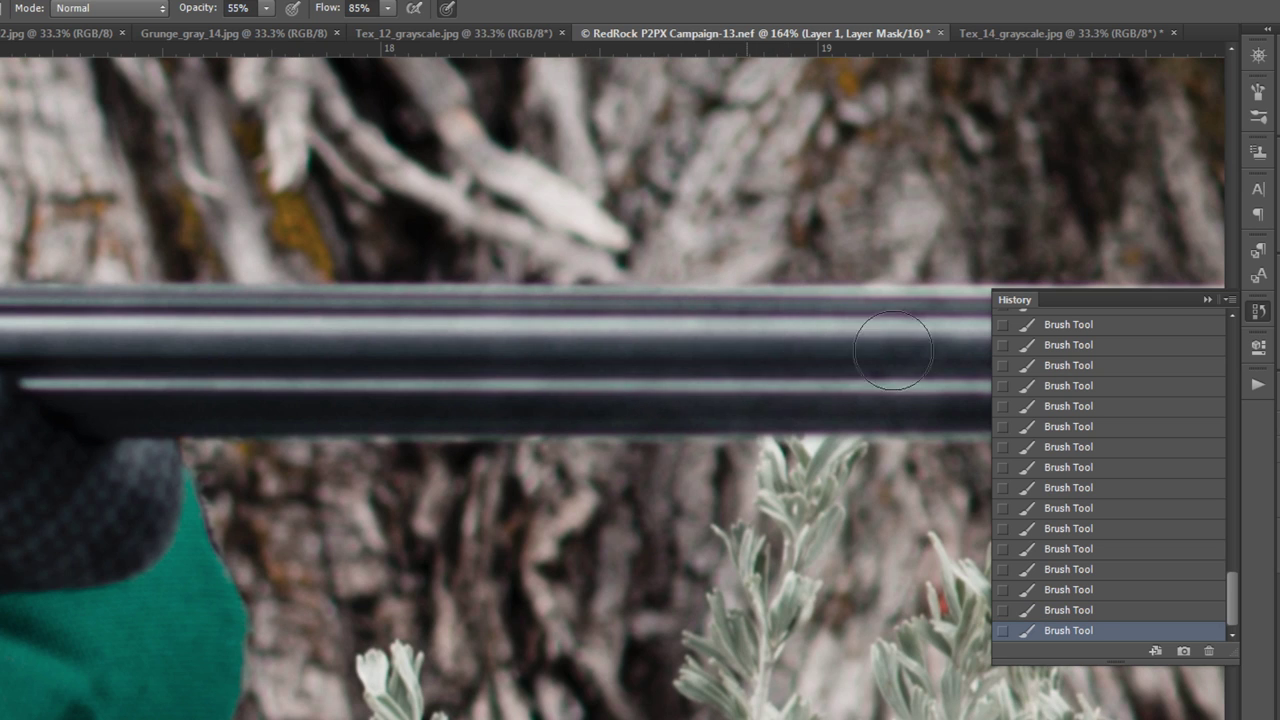
pyautogui.hscroll(5, 774, 349)
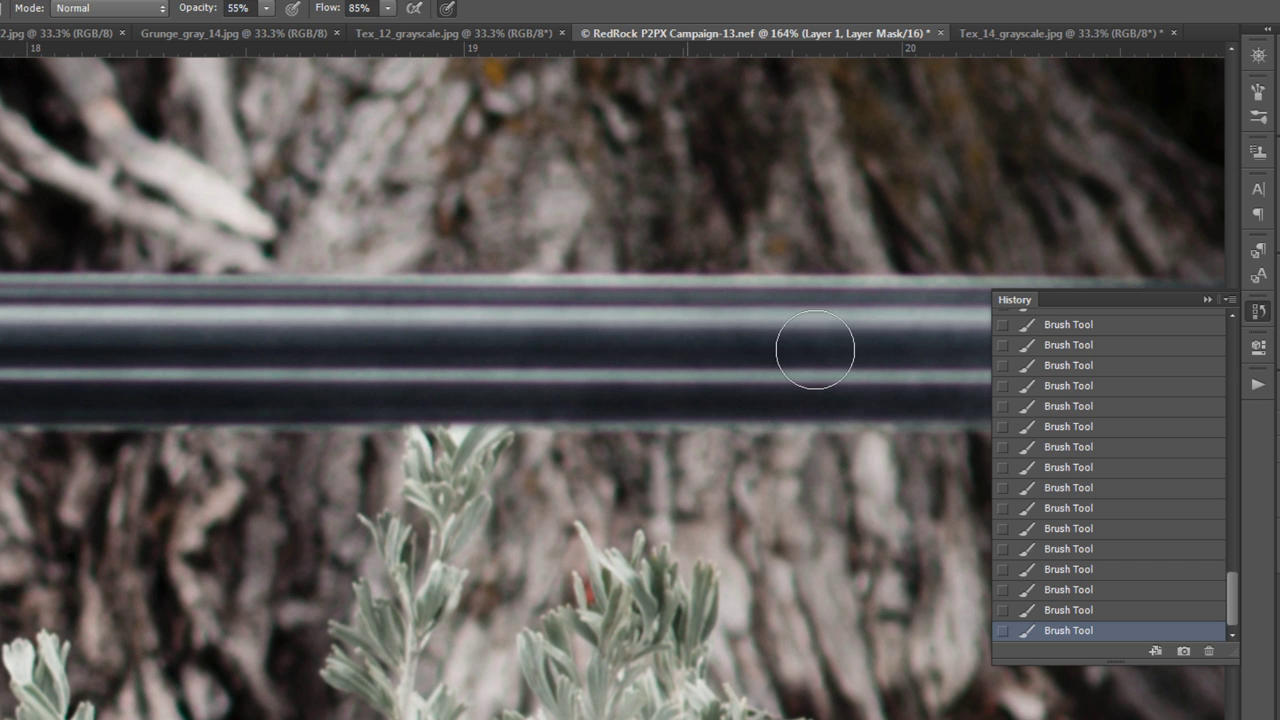
pyautogui.moveTo(767, 325); pyautogui.dragTo(500, 394)
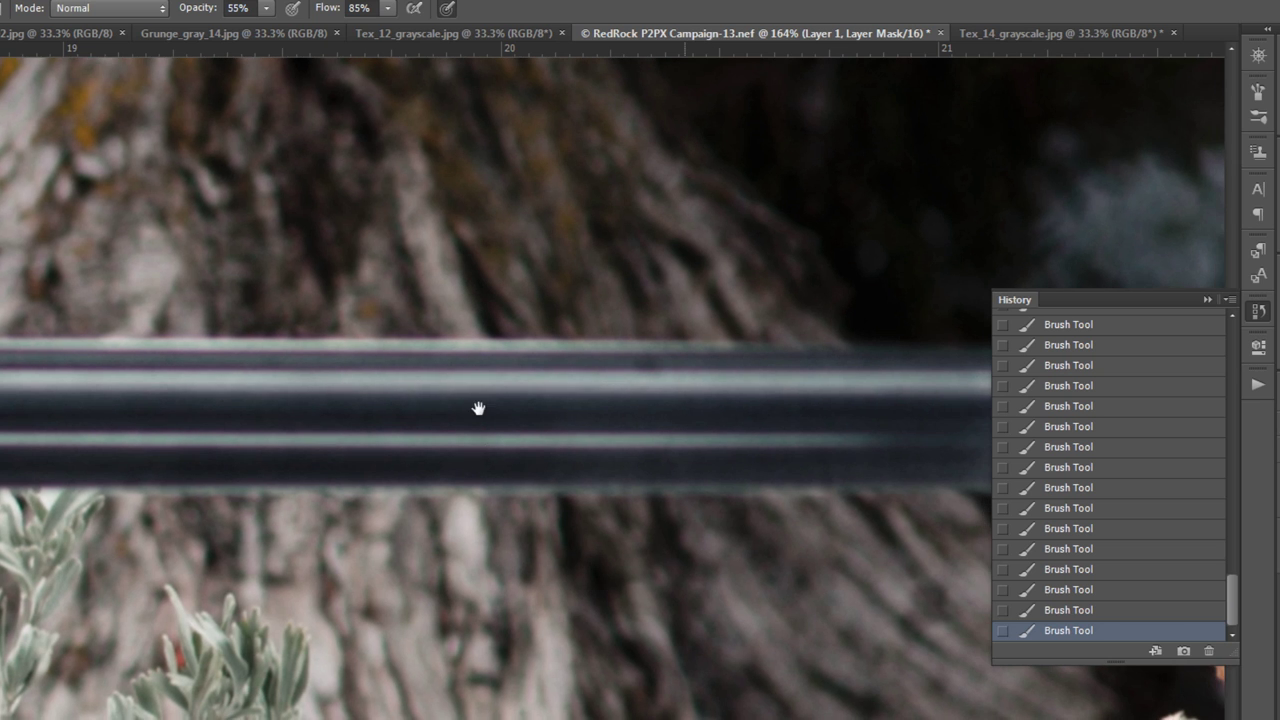
pyautogui.moveTo(477, 409); pyautogui.dragTo(406, 406)
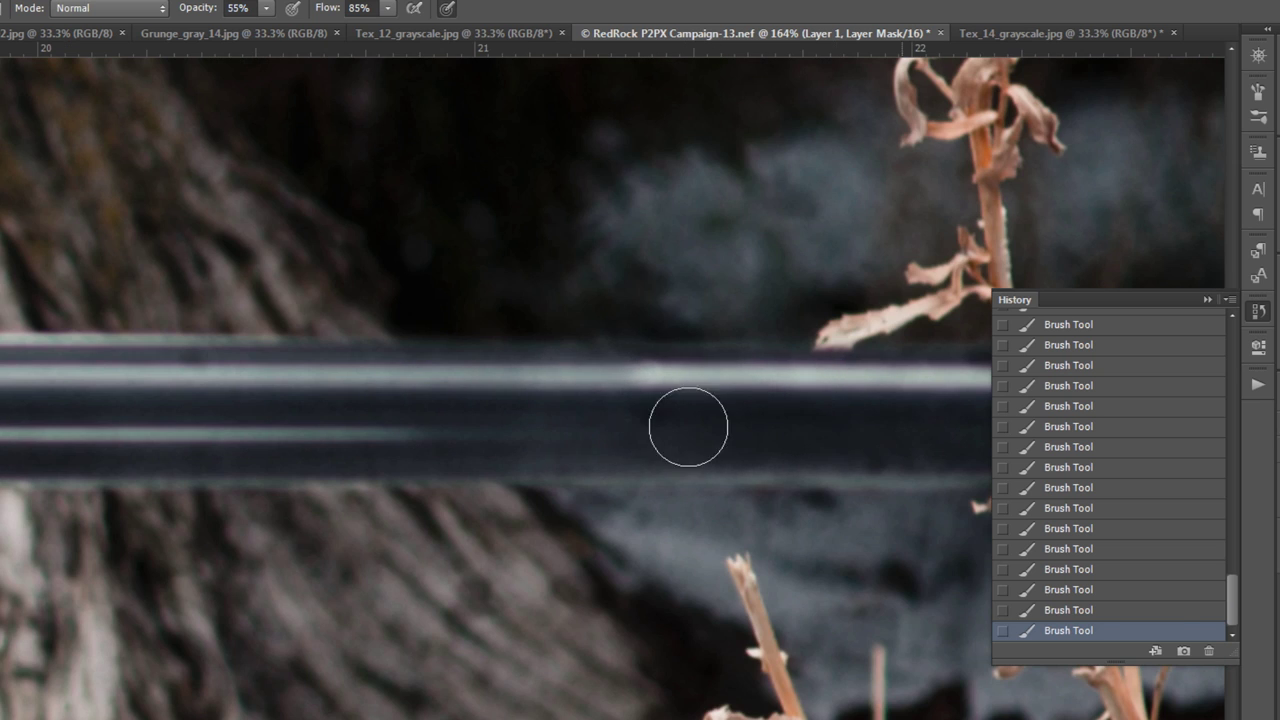
pyautogui.click(377, 402)
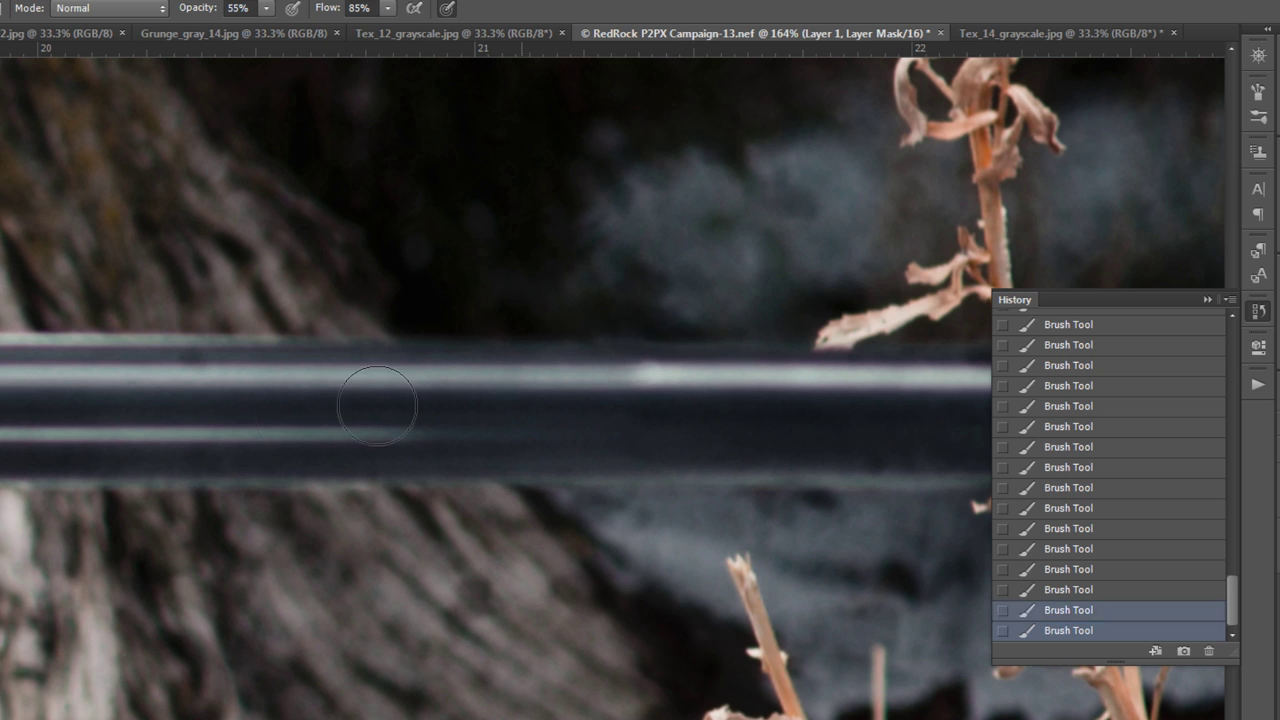
pyautogui.moveTo(623, 409); pyautogui.dragTo(266, 414)
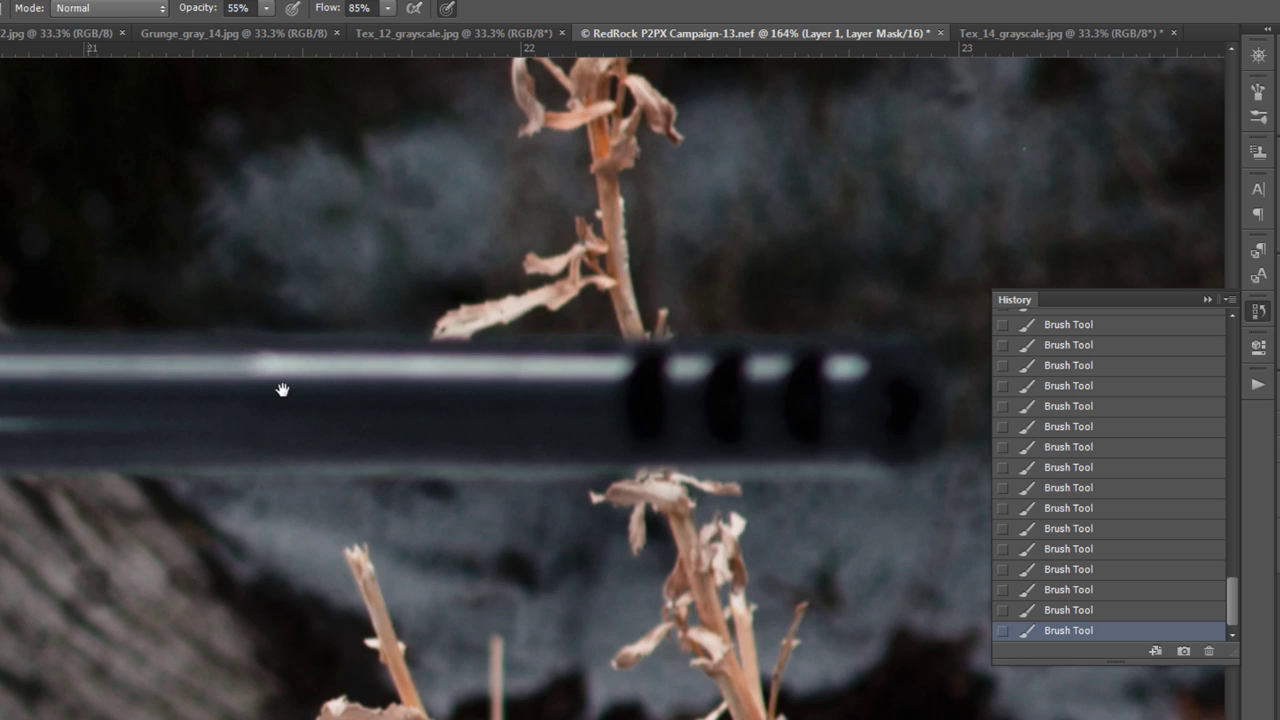
pyautogui.moveTo(280, 391); pyautogui.dragTo(471, 377)
pyautogui.moveTo(394, 363); pyautogui.dragTo(742, 365)
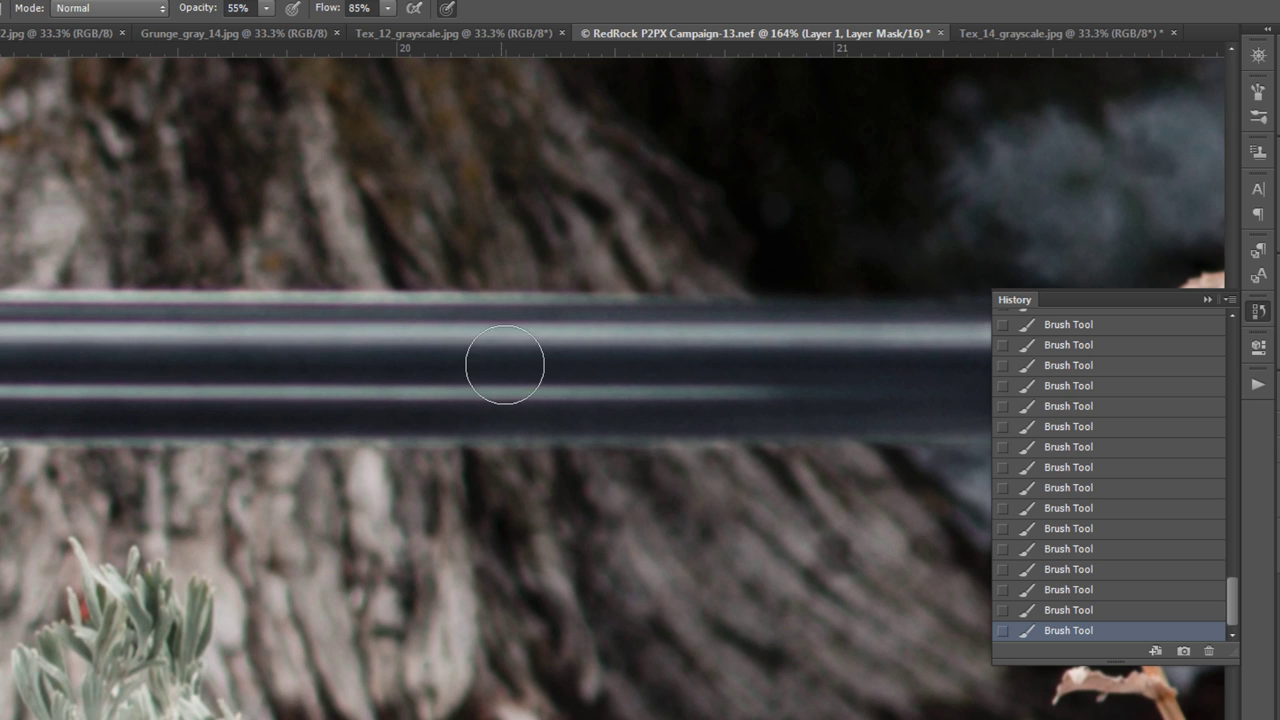
pyautogui.moveTo(645, 355); pyautogui.dragTo(253, 362)
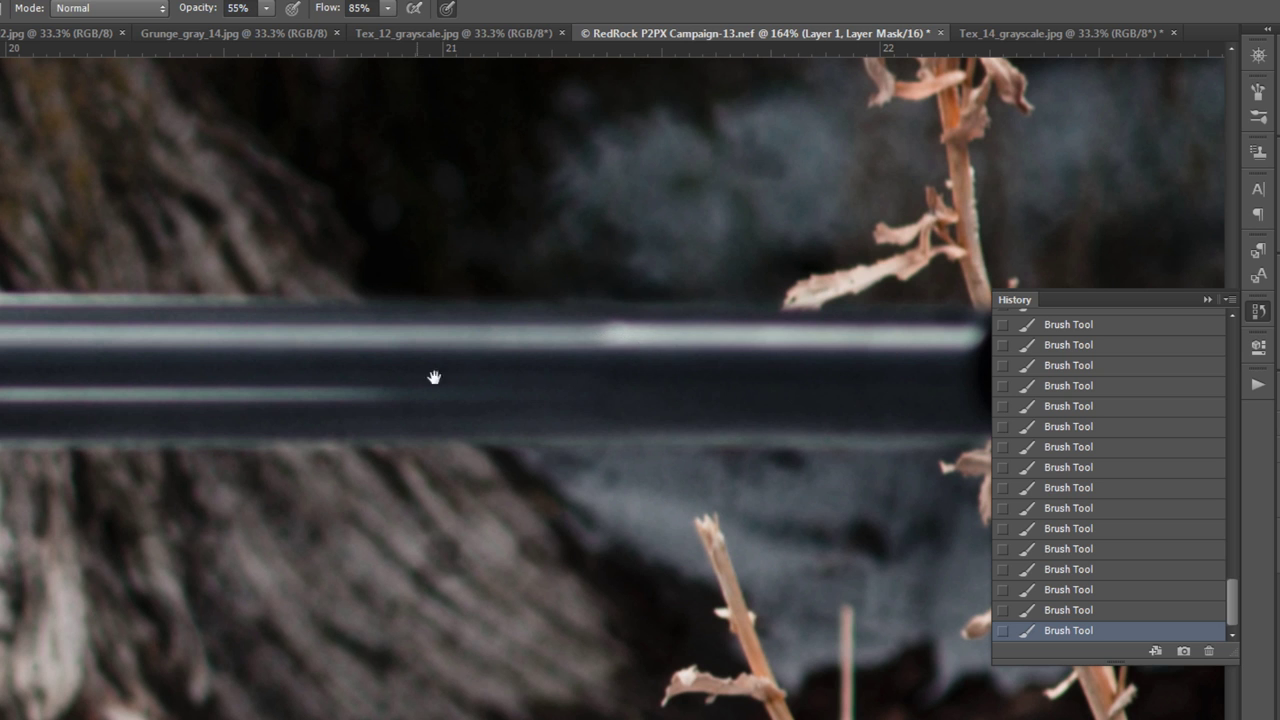
pyautogui.moveTo(608, 380)
pyautogui.mouseDown()
pyautogui.moveTo(723, 366)
pyautogui.moveTo(651, 374)
pyautogui.mouseUp()
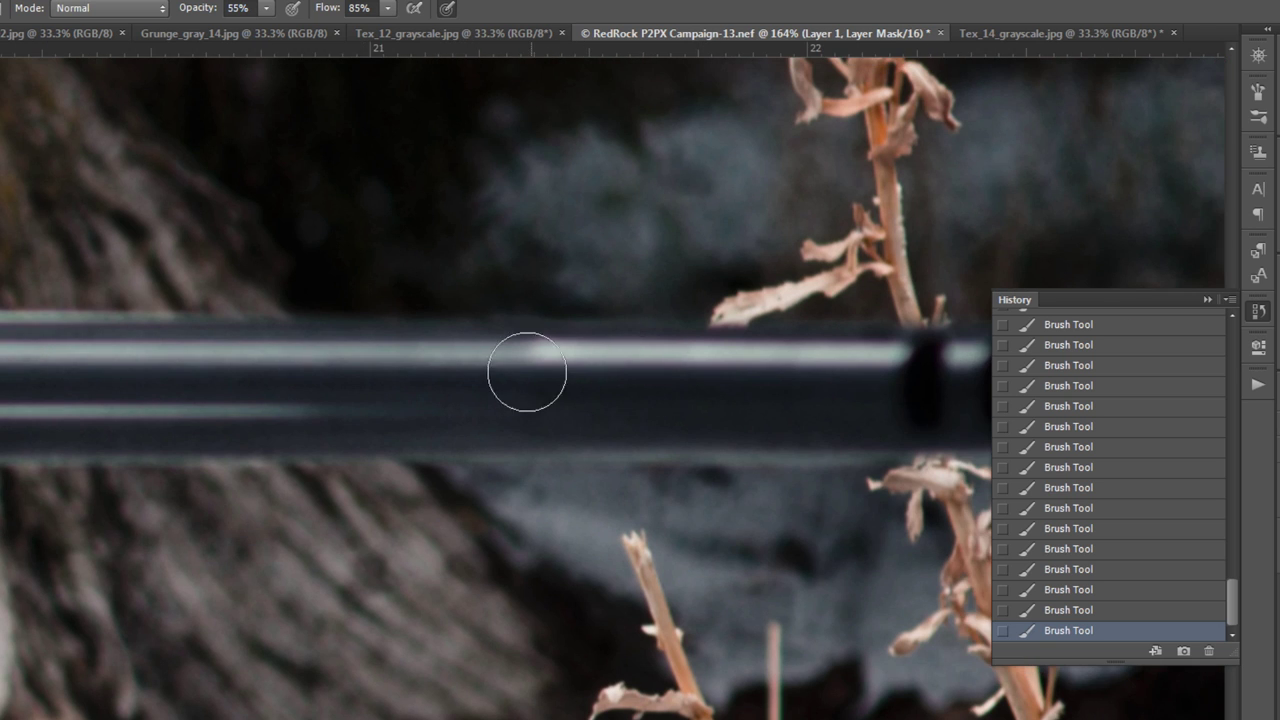
pyautogui.moveTo(807, 385); pyautogui.dragTo(557, 357)
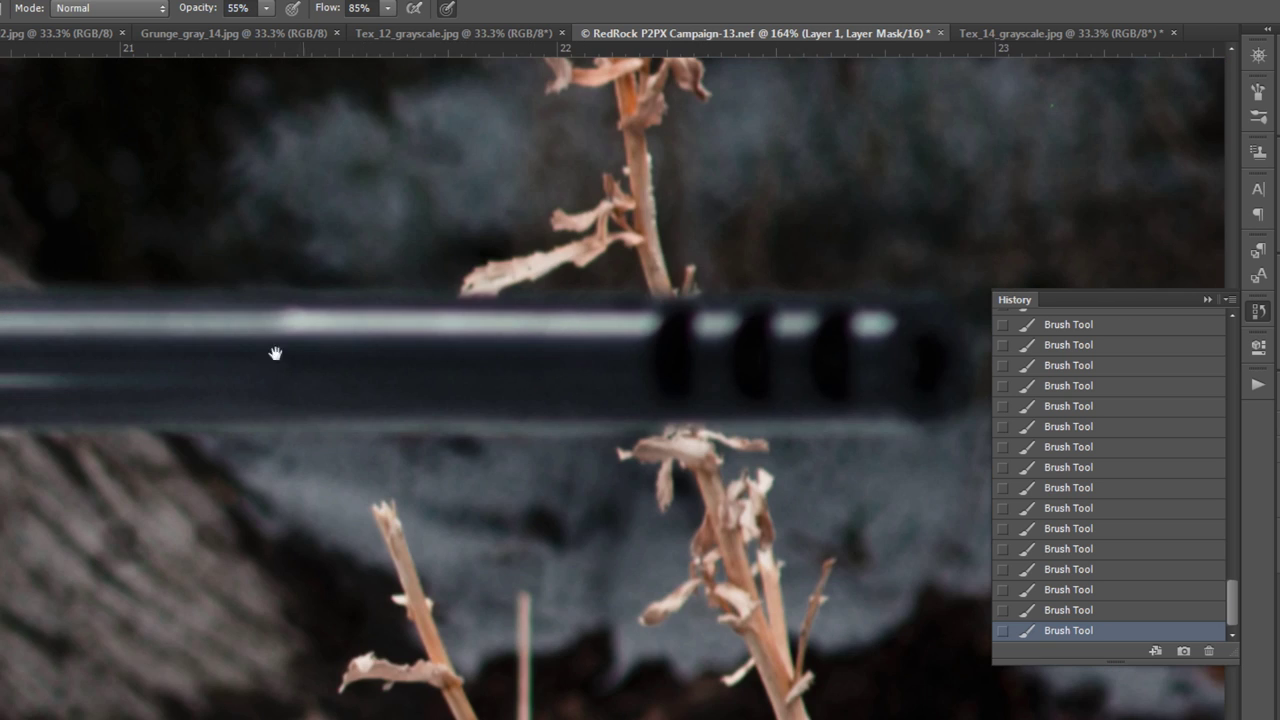
# - Work back along the barrel, action and scope to the shooter's face, then view at 100%
pyautogui.moveTo(206, 366); pyautogui.dragTo(677, 331)
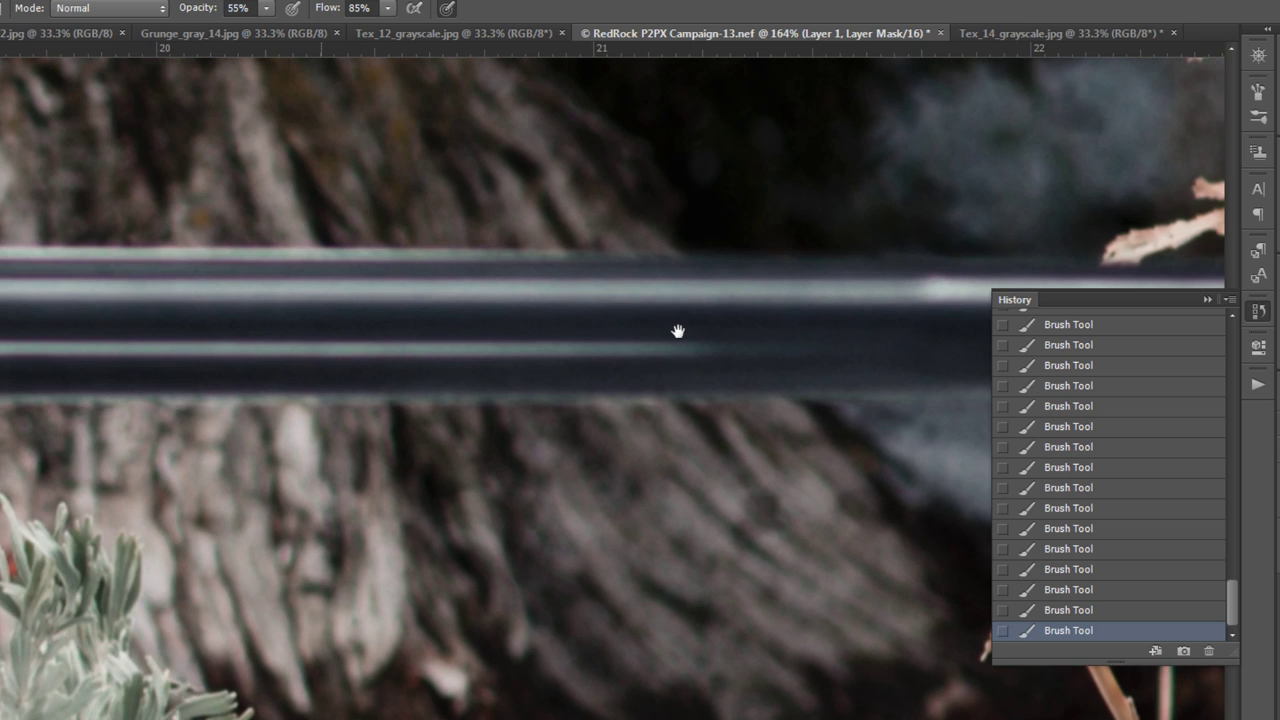
pyautogui.moveTo(123, 323); pyautogui.dragTo(543, 323)
pyautogui.moveTo(628, 334); pyautogui.dragTo(640, 334)
pyautogui.moveTo(69, 321); pyautogui.dragTo(478, 321)
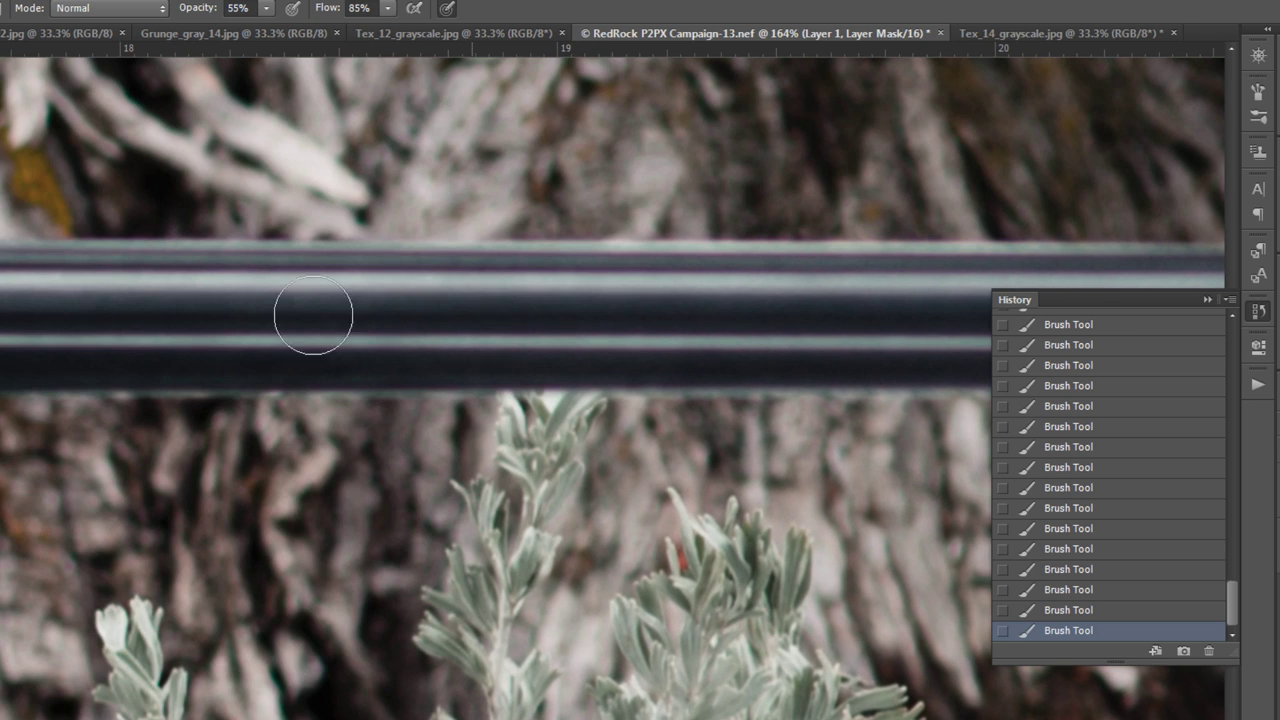
pyautogui.moveTo(20, 325); pyautogui.dragTo(486, 331)
pyautogui.moveTo(351, 323); pyautogui.dragTo(560, 316)
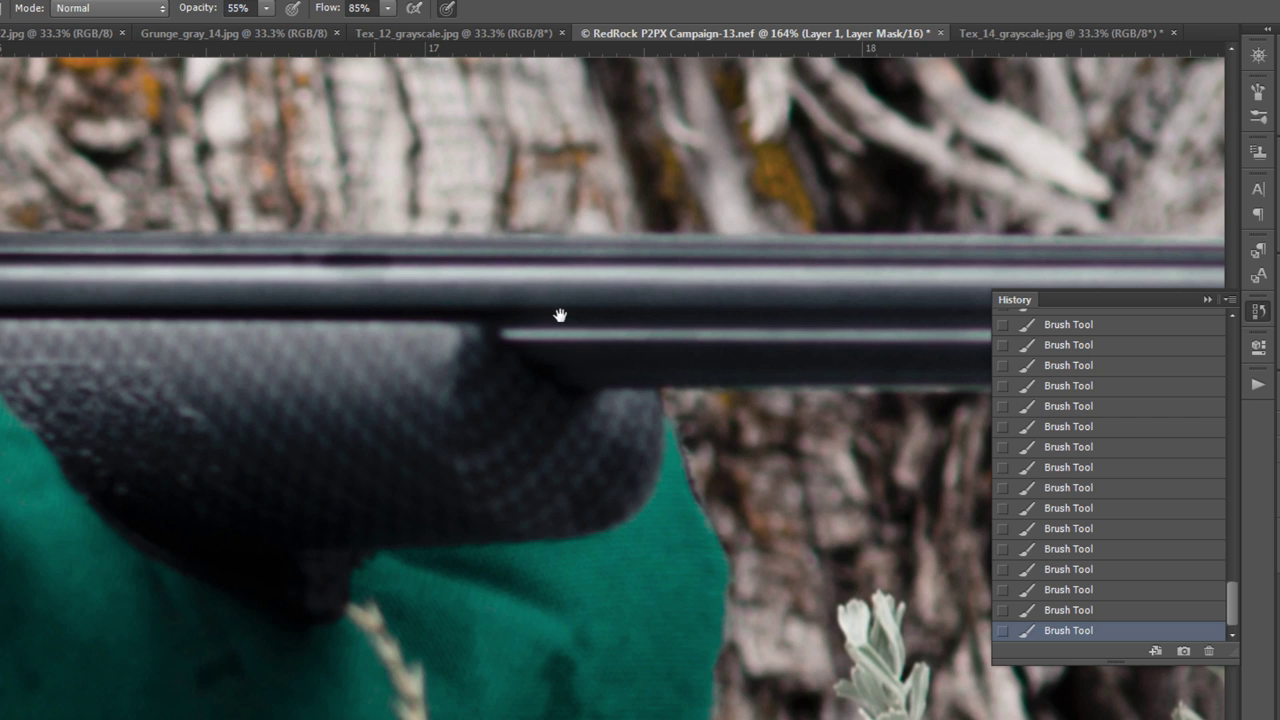
pyautogui.moveTo(90, 330); pyautogui.dragTo(654, 346)
pyautogui.moveTo(250, 327); pyautogui.dragTo(680, 410)
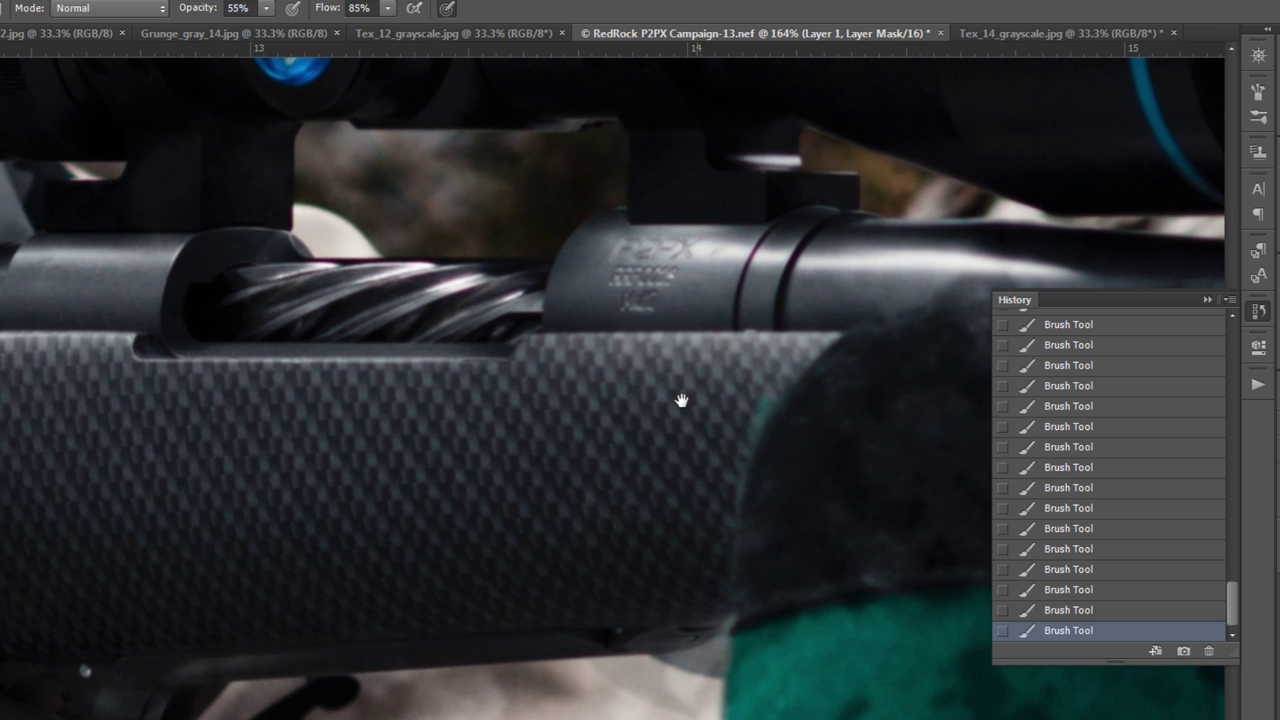
pyautogui.moveTo(413, 127); pyautogui.dragTo(533, 372)
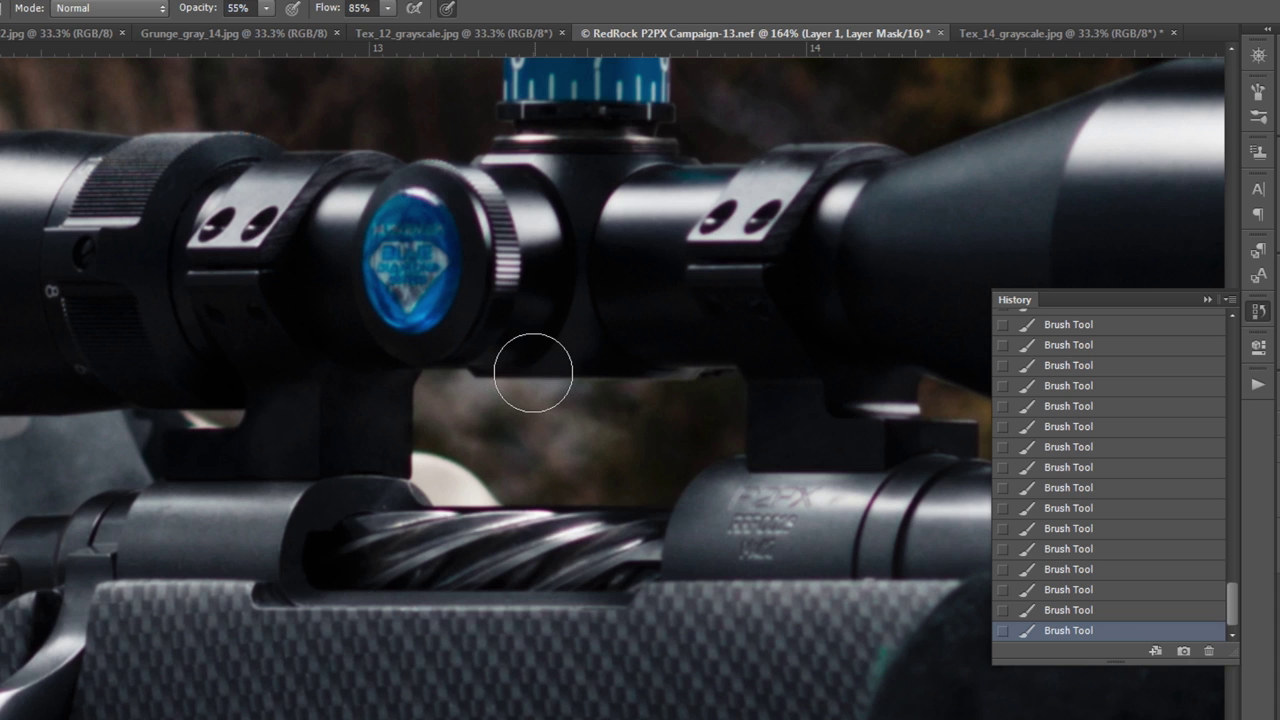
pyautogui.moveTo(231, 489); pyautogui.dragTo(594, 339)
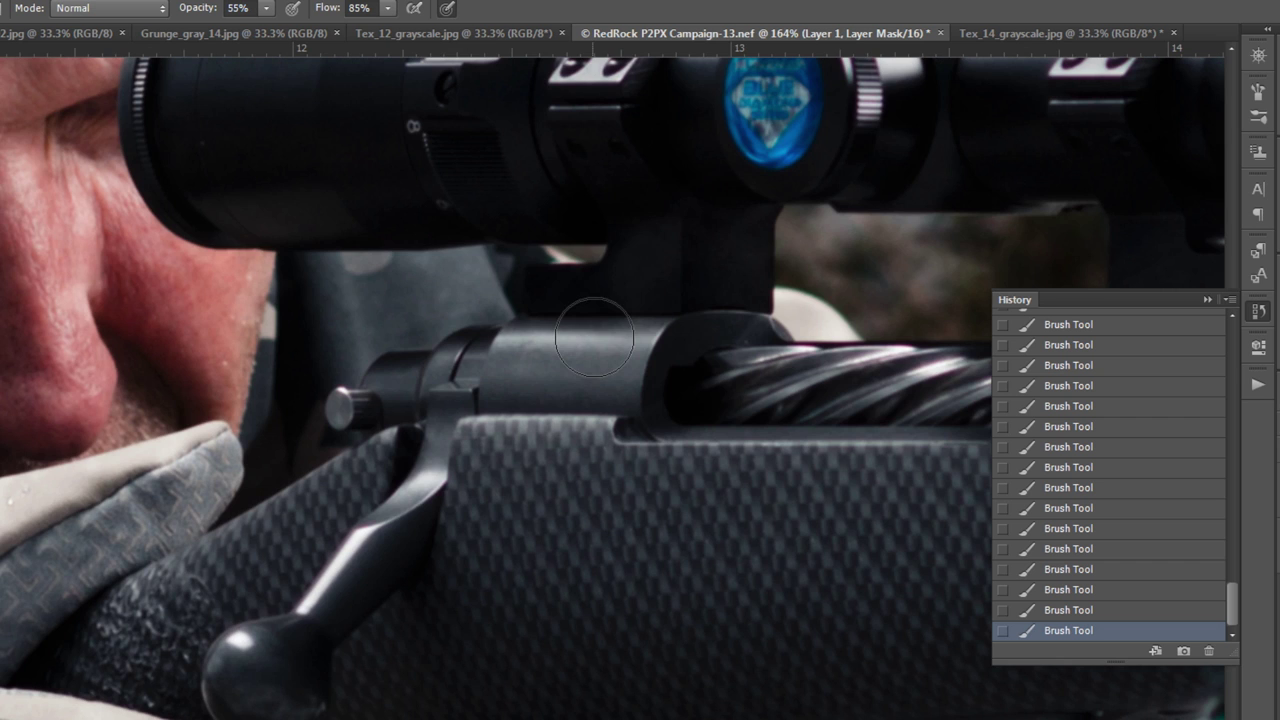
pyautogui.moveTo(580, 423); pyautogui.dragTo(766, 248)
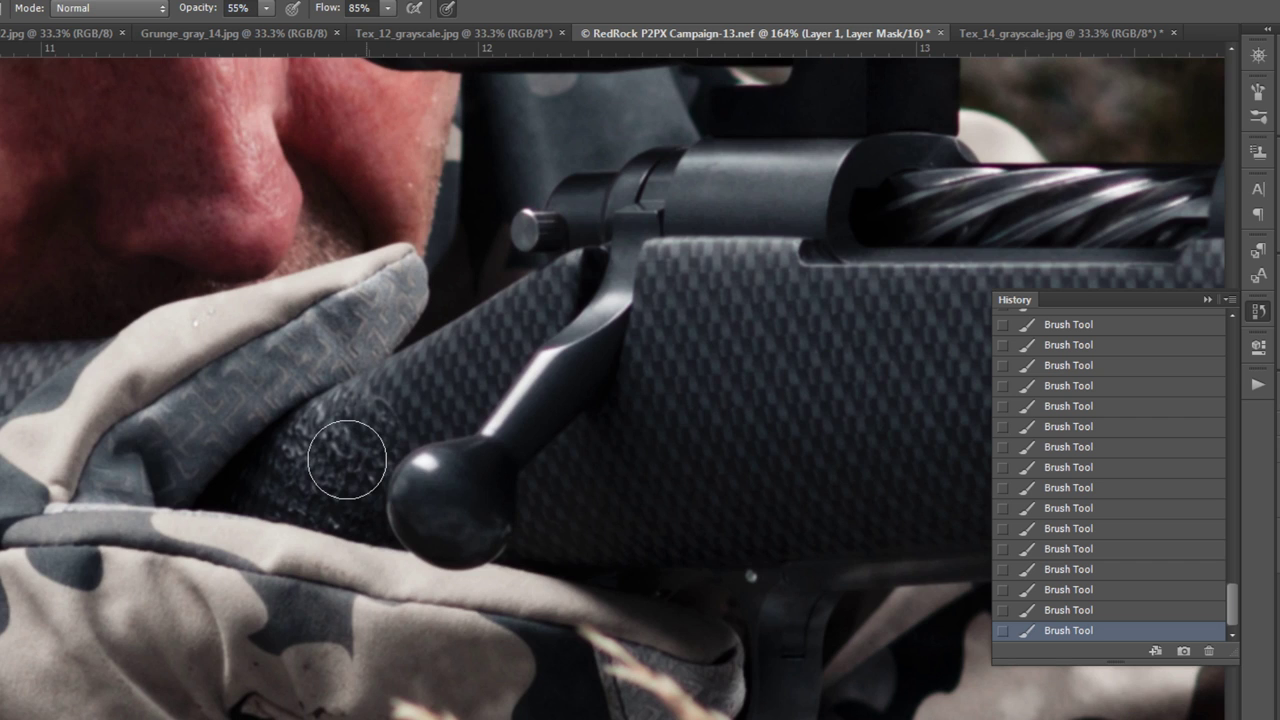
pyautogui.moveTo(347, 460); pyautogui.dragTo(1037, 440)
pyautogui.moveTo(323, 386); pyautogui.dragTo(614, 357)
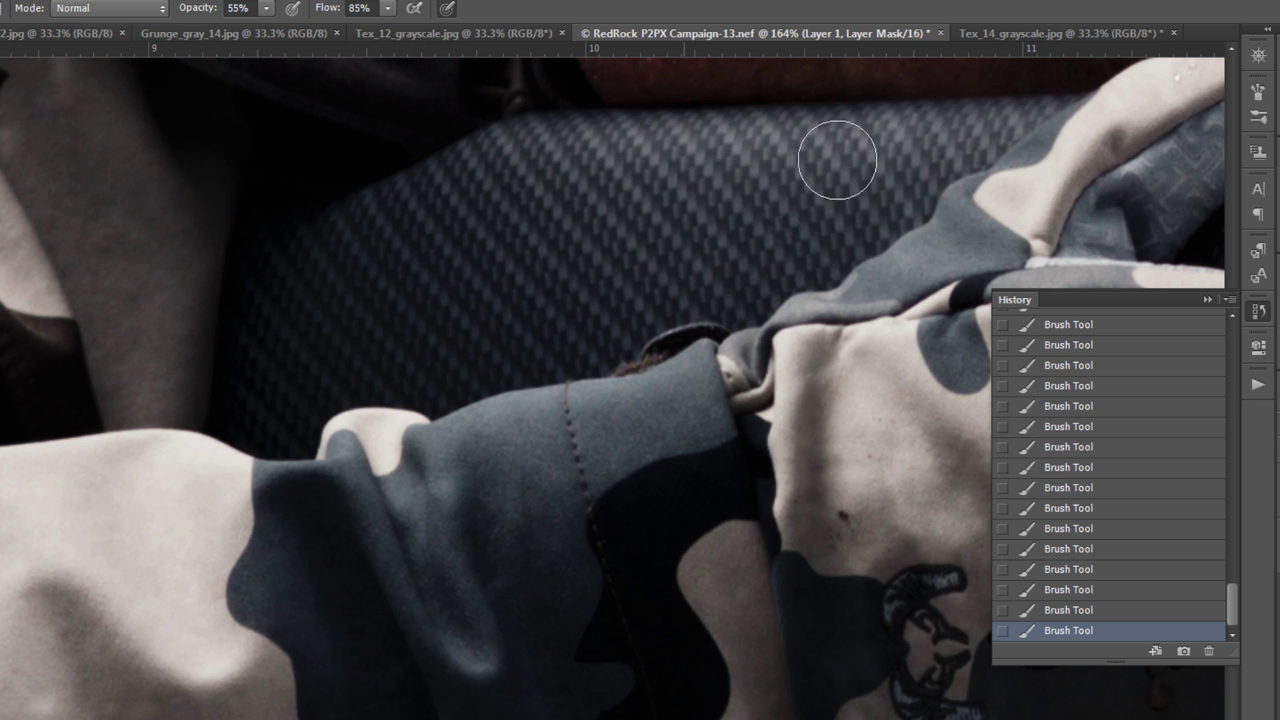
pyautogui.moveTo(868, 226); pyautogui.dragTo(617, 591)
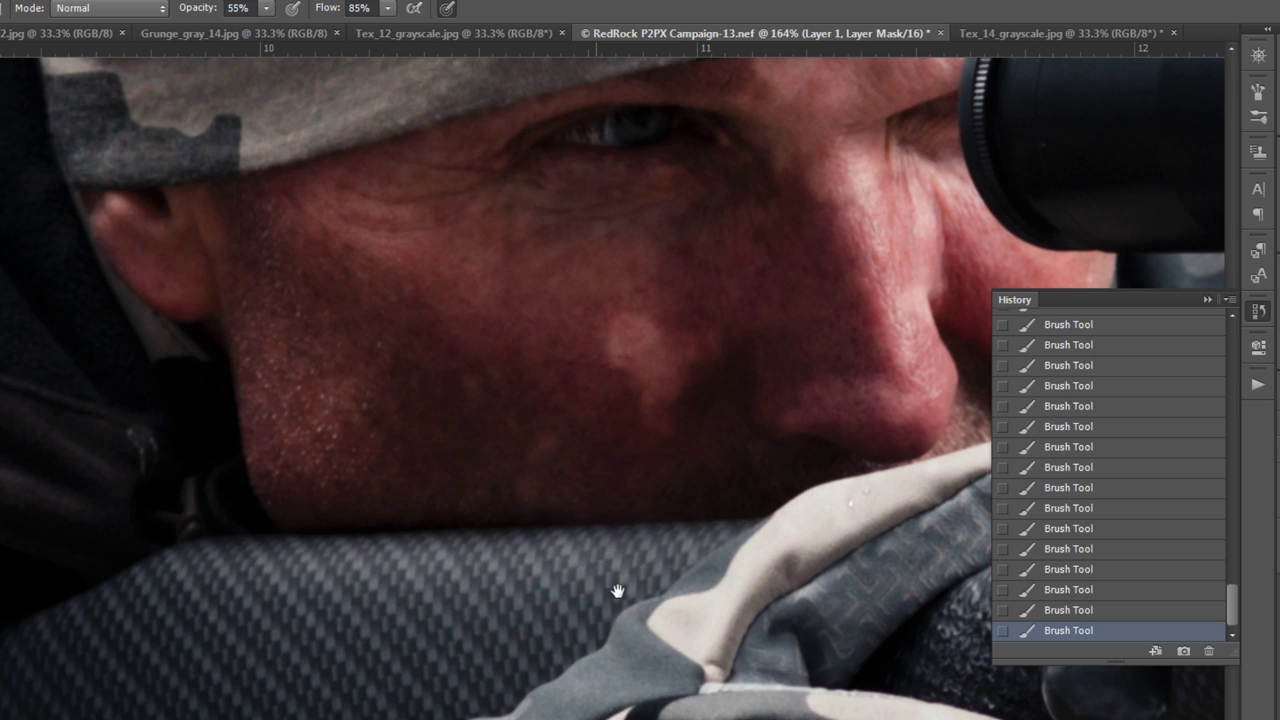
pyautogui.hotkey('ctrl', '1')
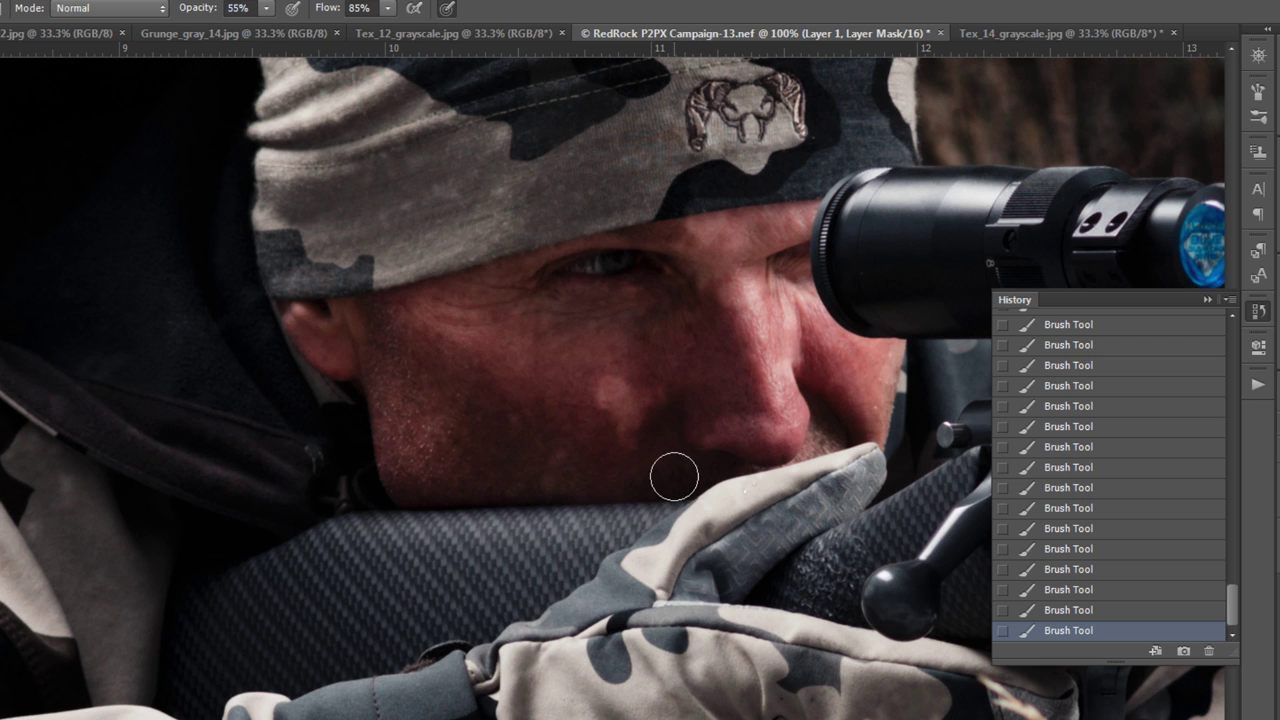
# - Paint the texture off the face and beanie with a larger brush, then zoom out to 33.3%
pyautogui.press(']')
pyautogui.press(']')
pyautogui.press(']')
pyautogui.press(']')
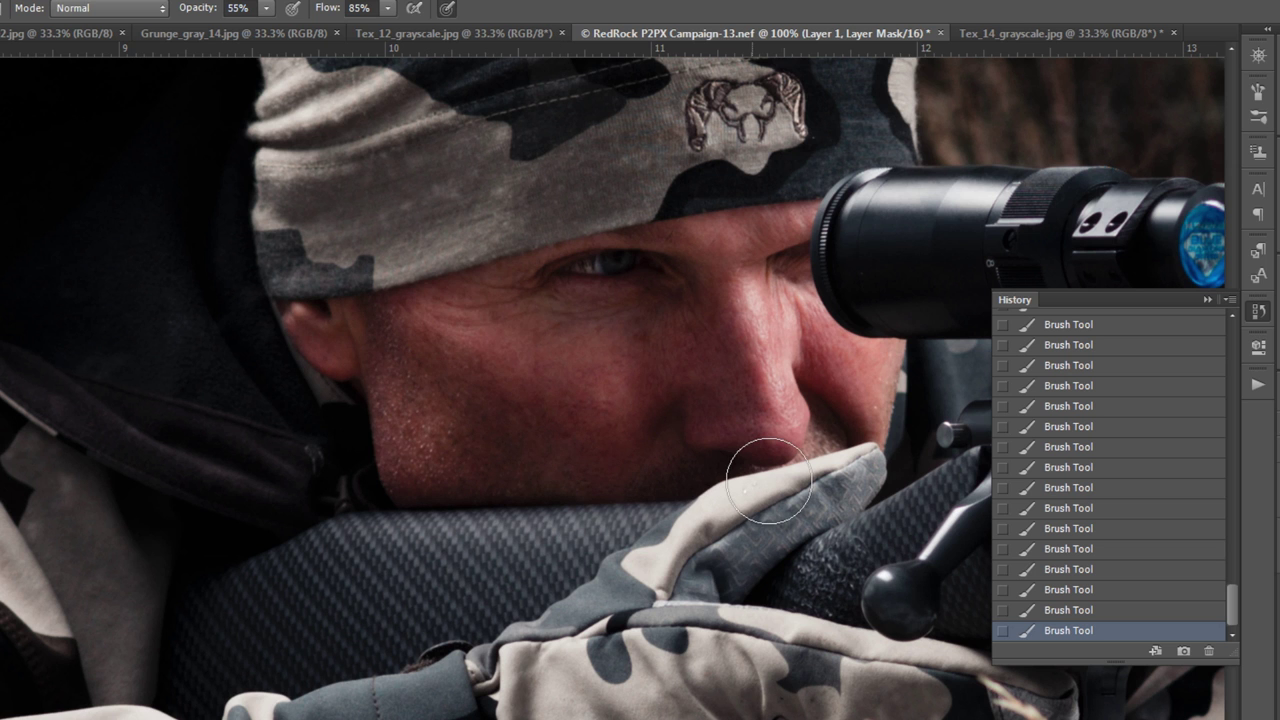
pyautogui.moveTo(549, 420); pyautogui.dragTo(491, 634)
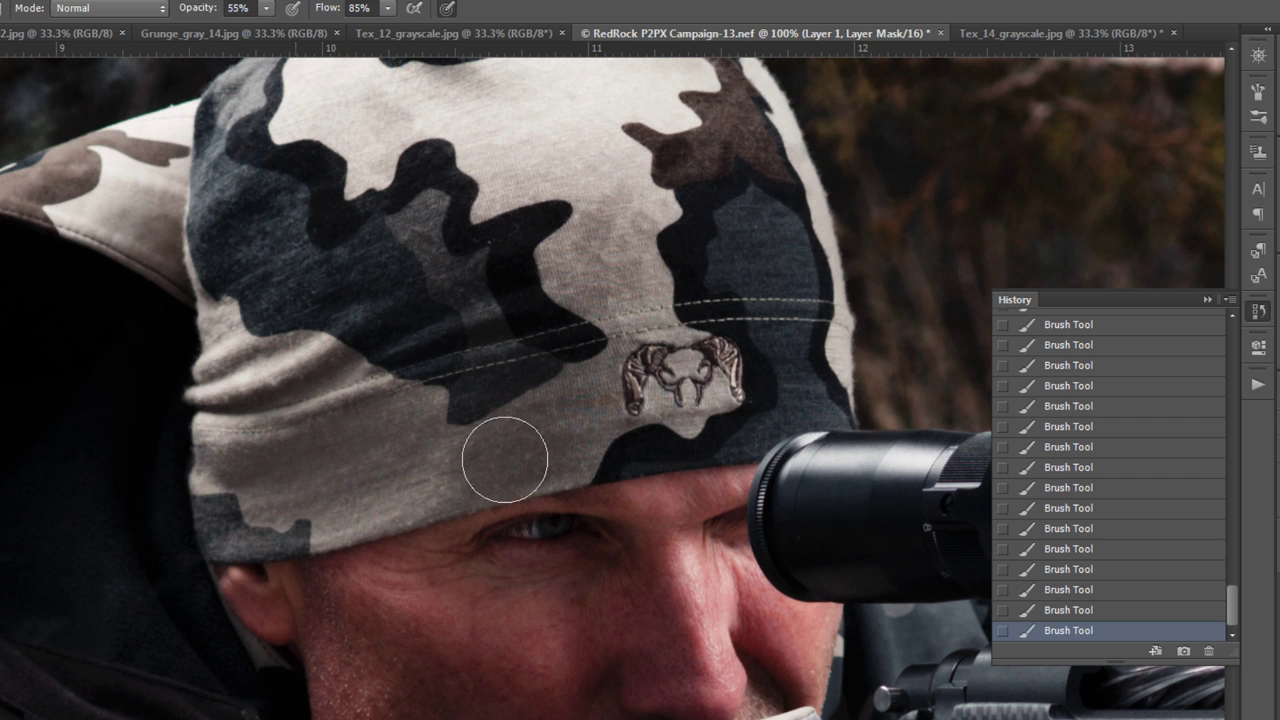
pyautogui.scroll(-4, 700, 384)
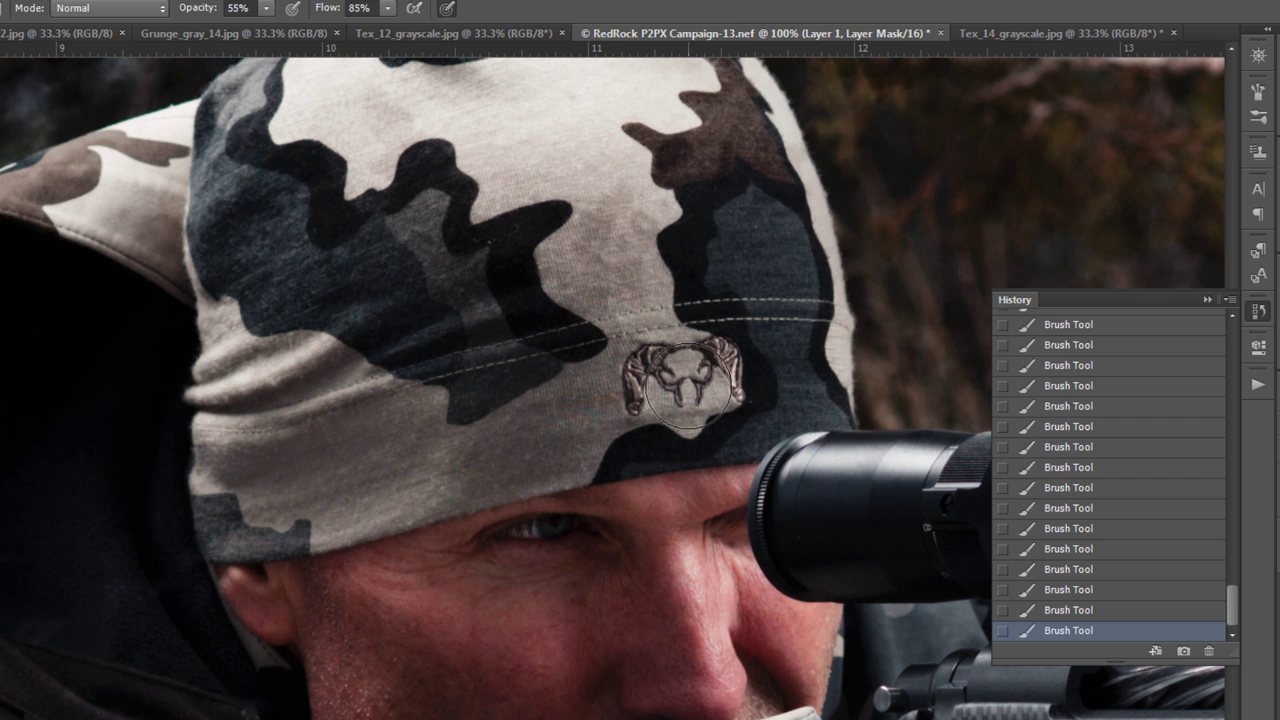
pyautogui.scroll(-3, 689, 384)
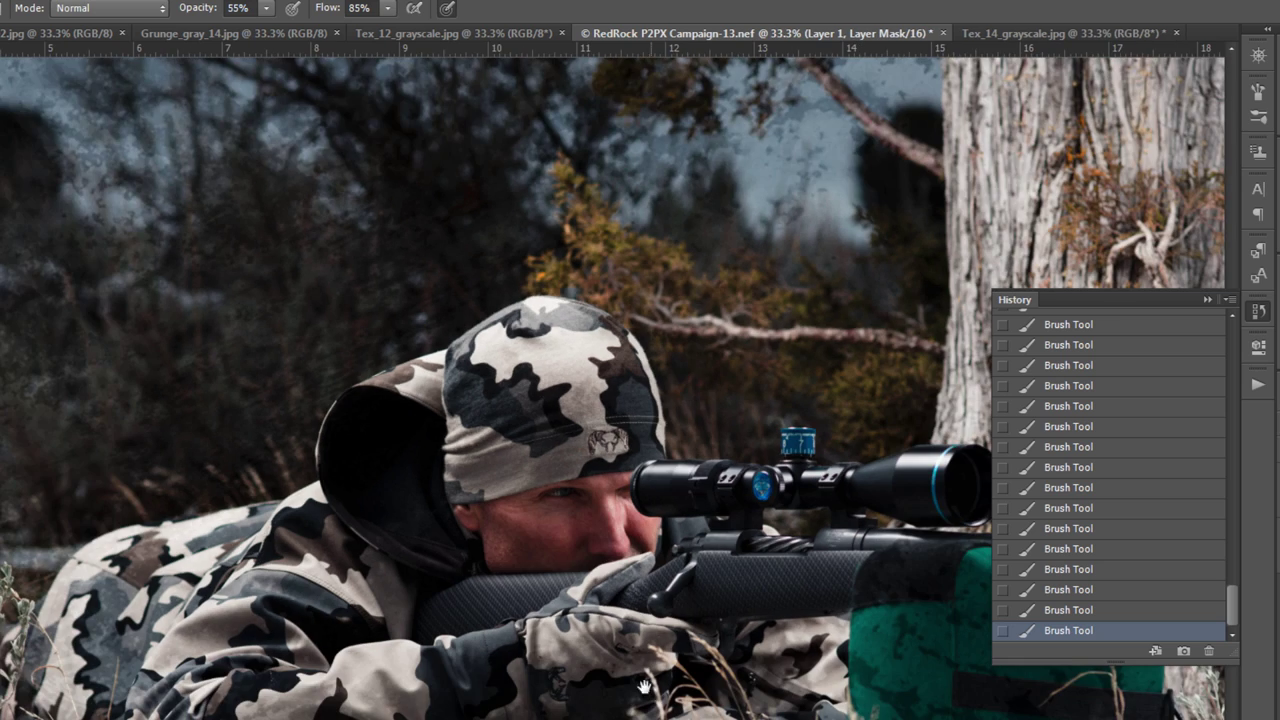
# - Zoom out to 18.8% to frame the whole textured rifleman scene and collapse the History panel
pyautogui.scroll(-3, 689, 384)
pyautogui.moveTo(600, 530); pyautogui.dragTo(676, 641)
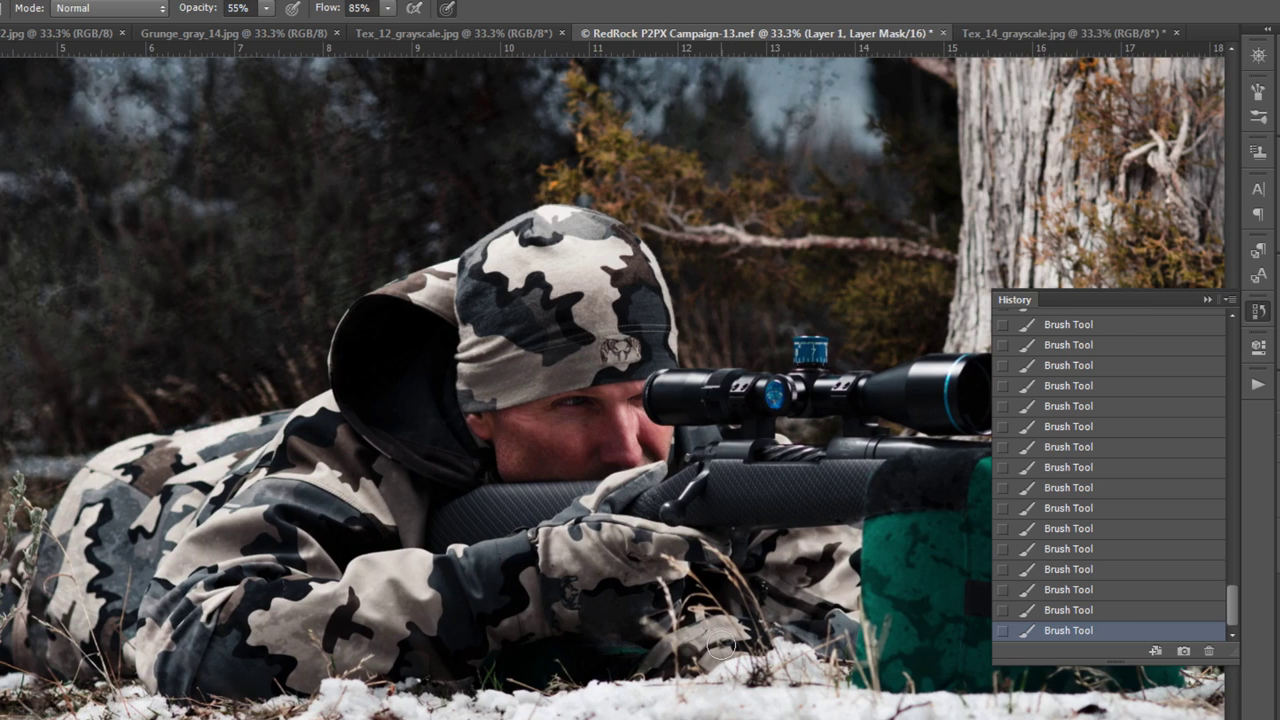
pyautogui.scroll(-2, 720, 650)
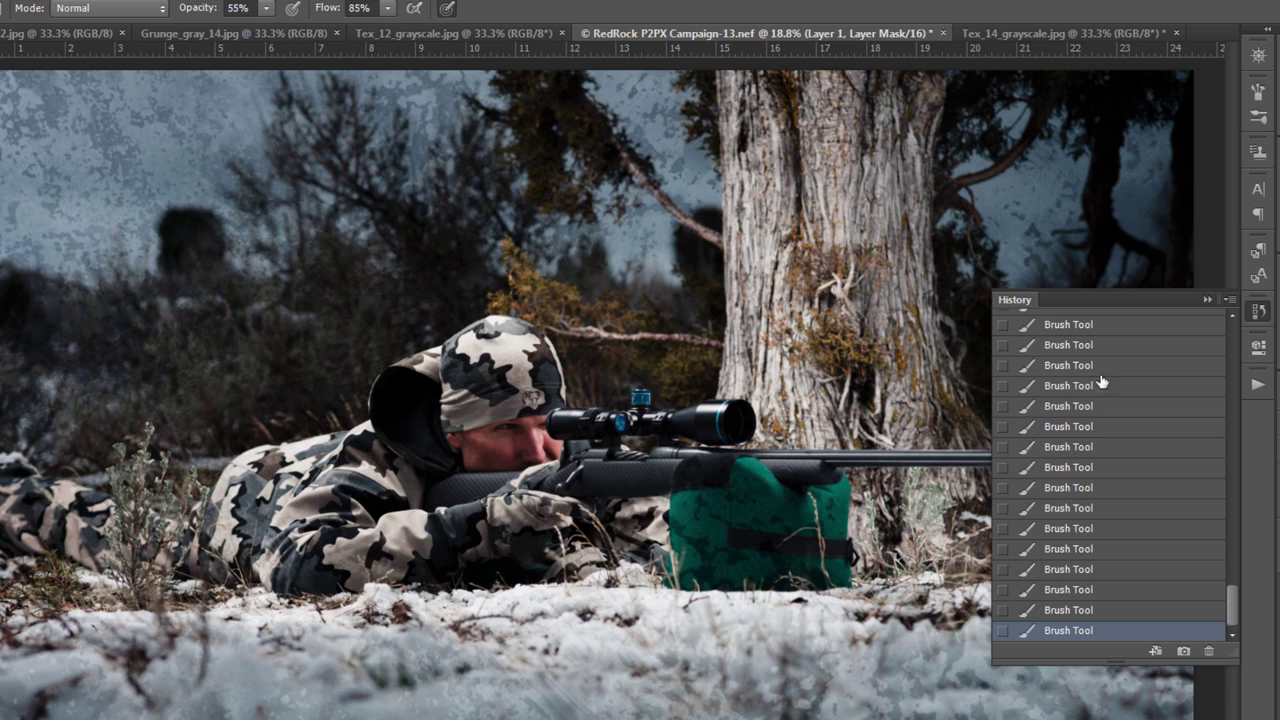
pyautogui.click(1207, 299)
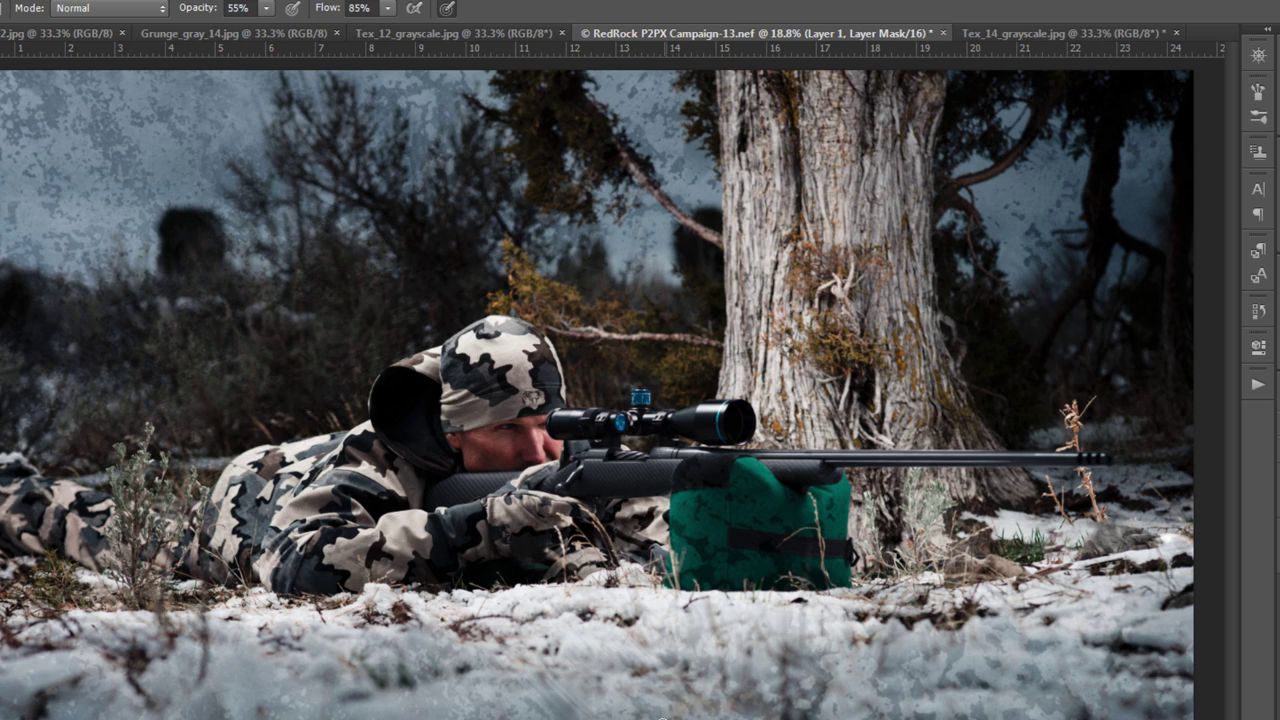
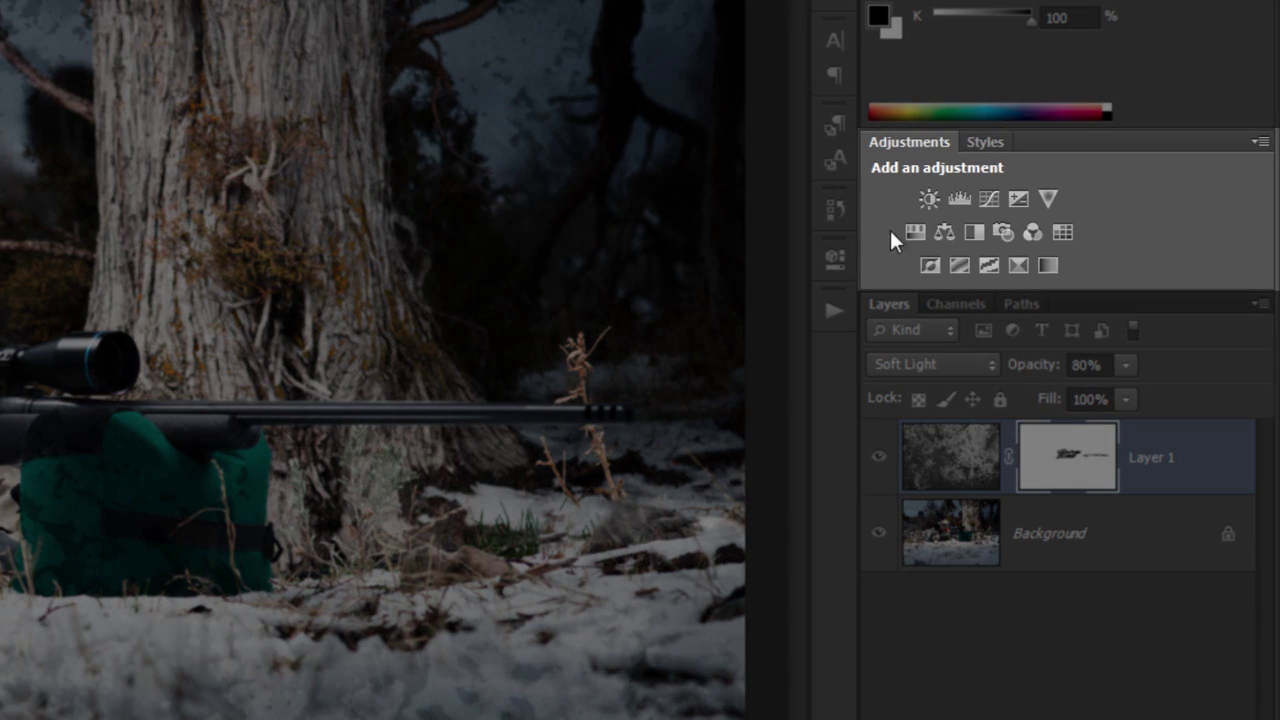
# - Add a Curves 1 adjustment layer, glance at Image > Adjustments, then dismiss the menu
pyautogui.click(992, 193)
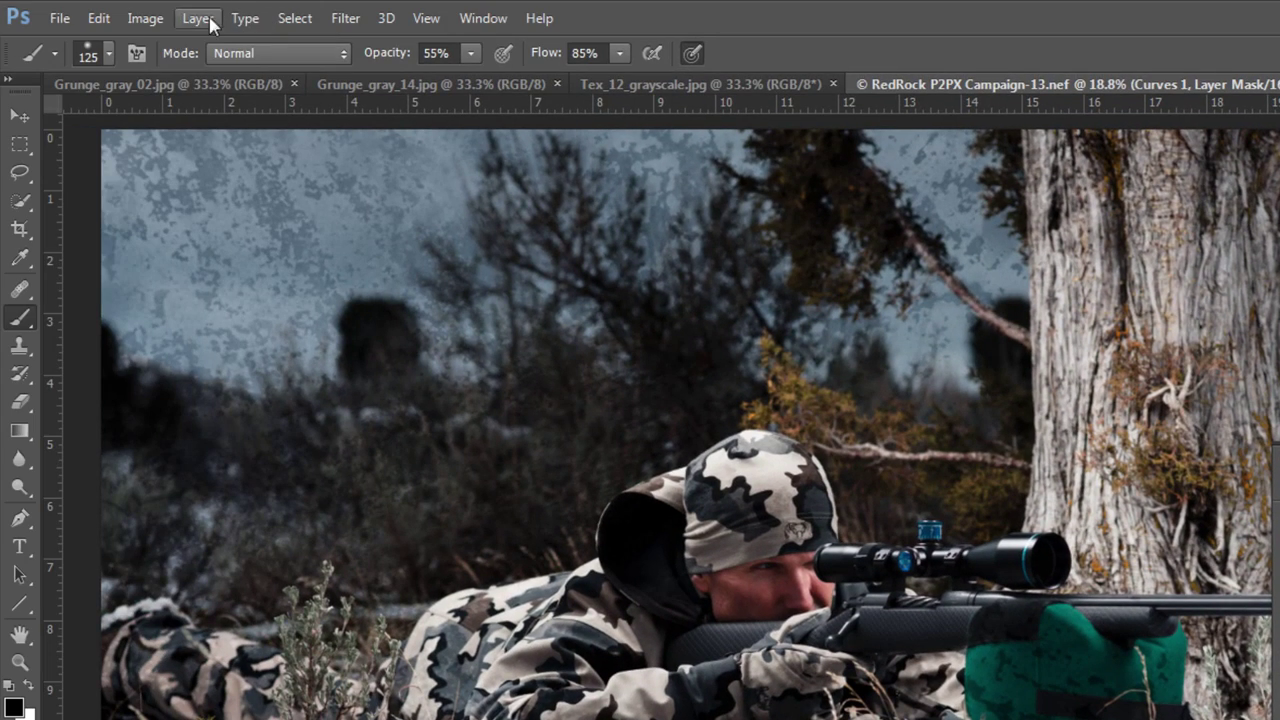
pyautogui.click(145, 18)
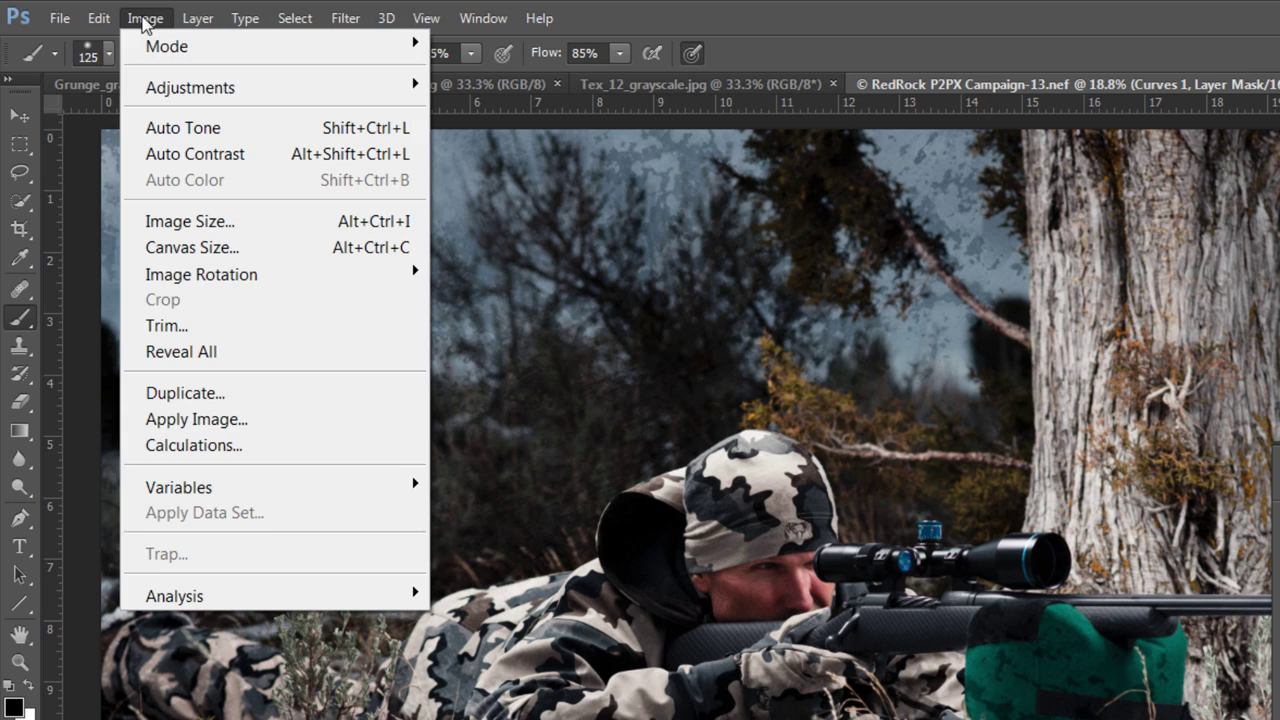
pyautogui.moveTo(168, 88)
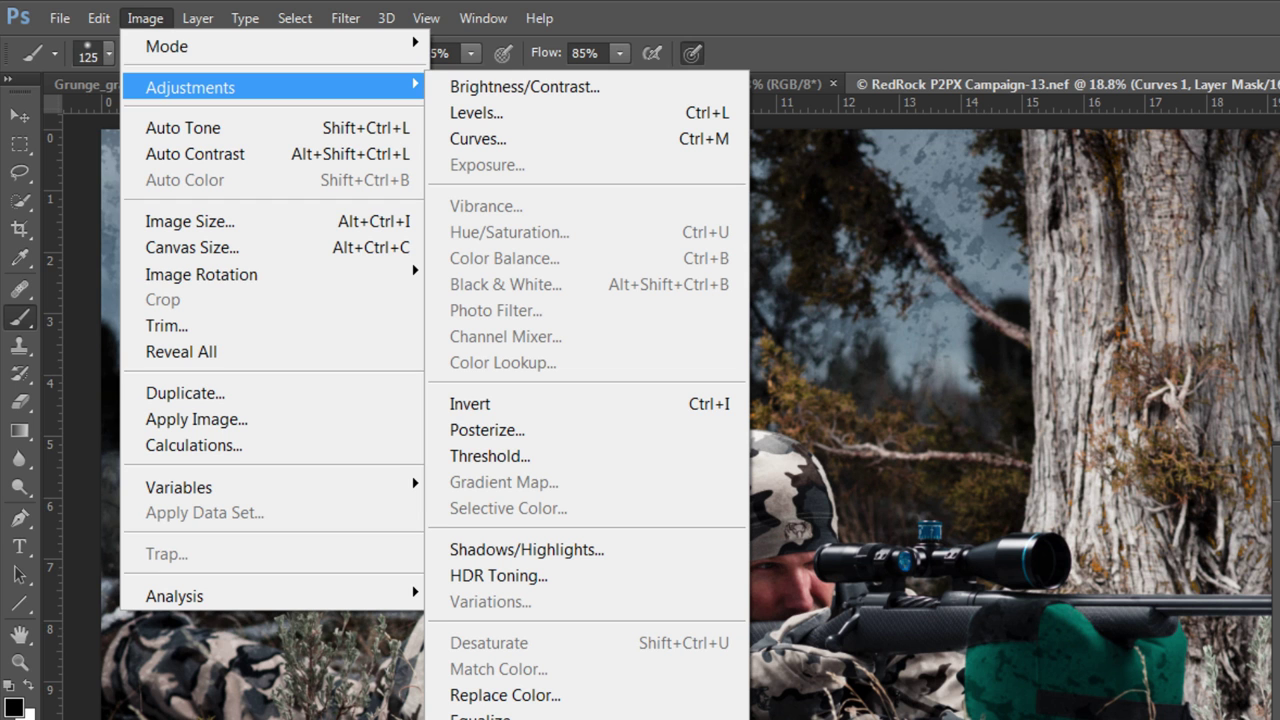
pyautogui.press('Escape')
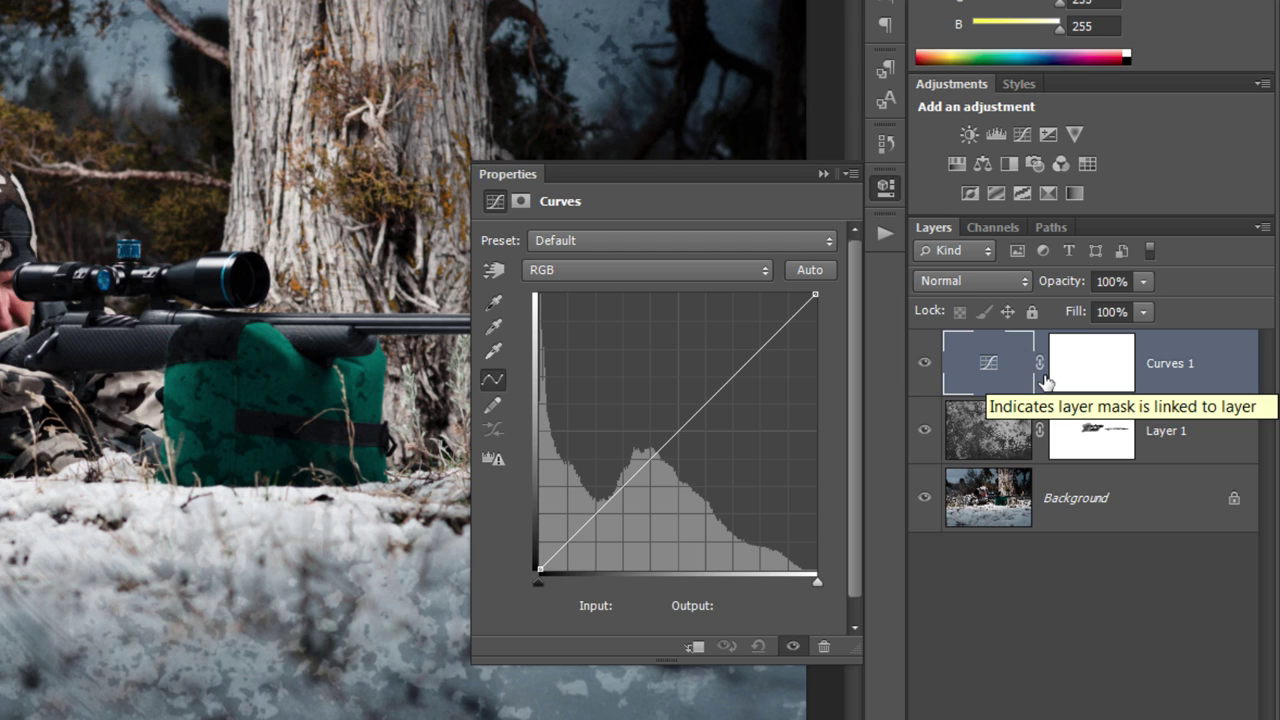
# - On the Blue channel, raise the black point, lift shadows to 46→57 and ease highlights to 195→192
pyautogui.click(764, 271)
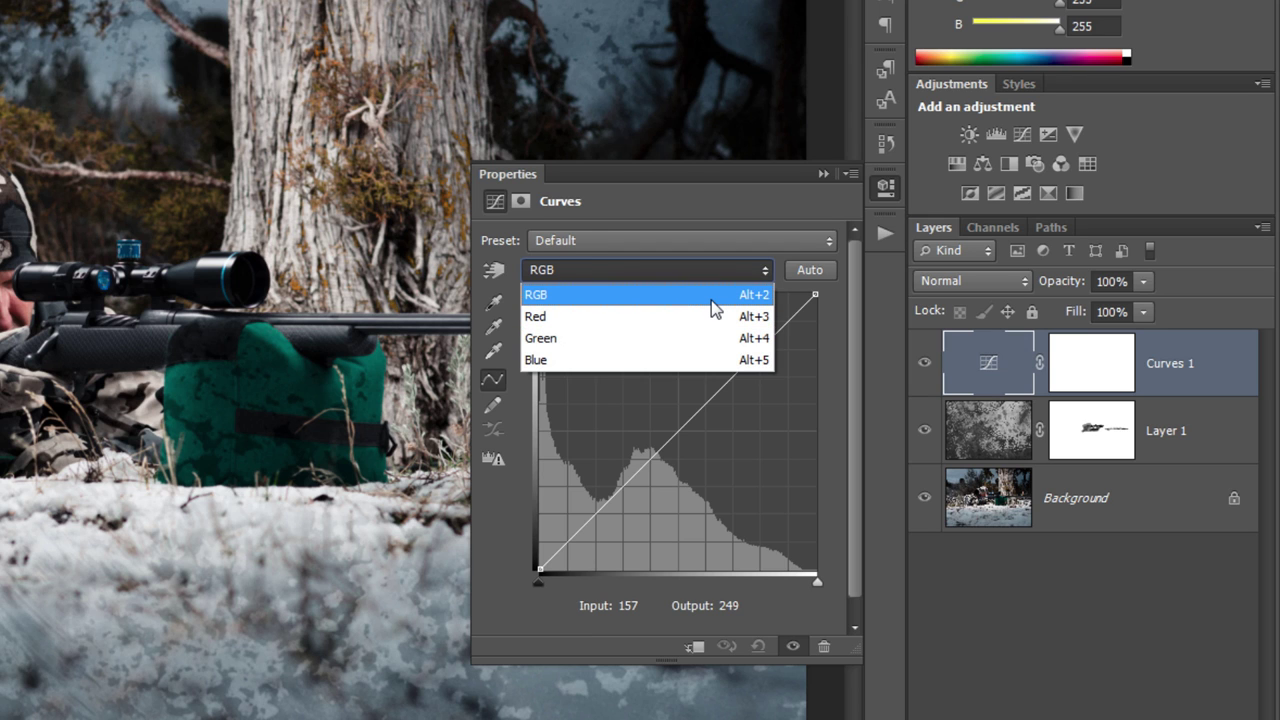
pyautogui.click(714, 362)
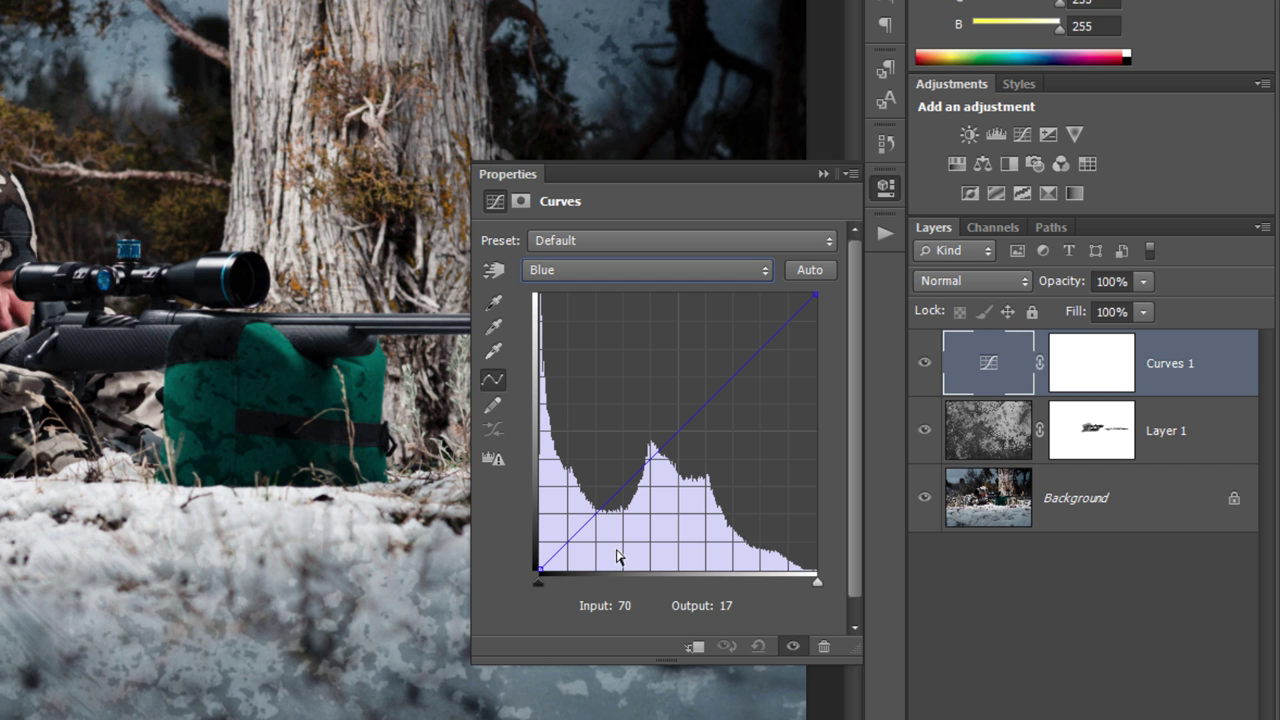
pyautogui.moveTo(539, 570); pyautogui.dragTo(536, 561)
pyautogui.moveTo(905, 546)
pyautogui.mouseDown()
pyautogui.moveTo(880, 461)
pyautogui.moveTo(880, 545)
pyautogui.mouseUp()
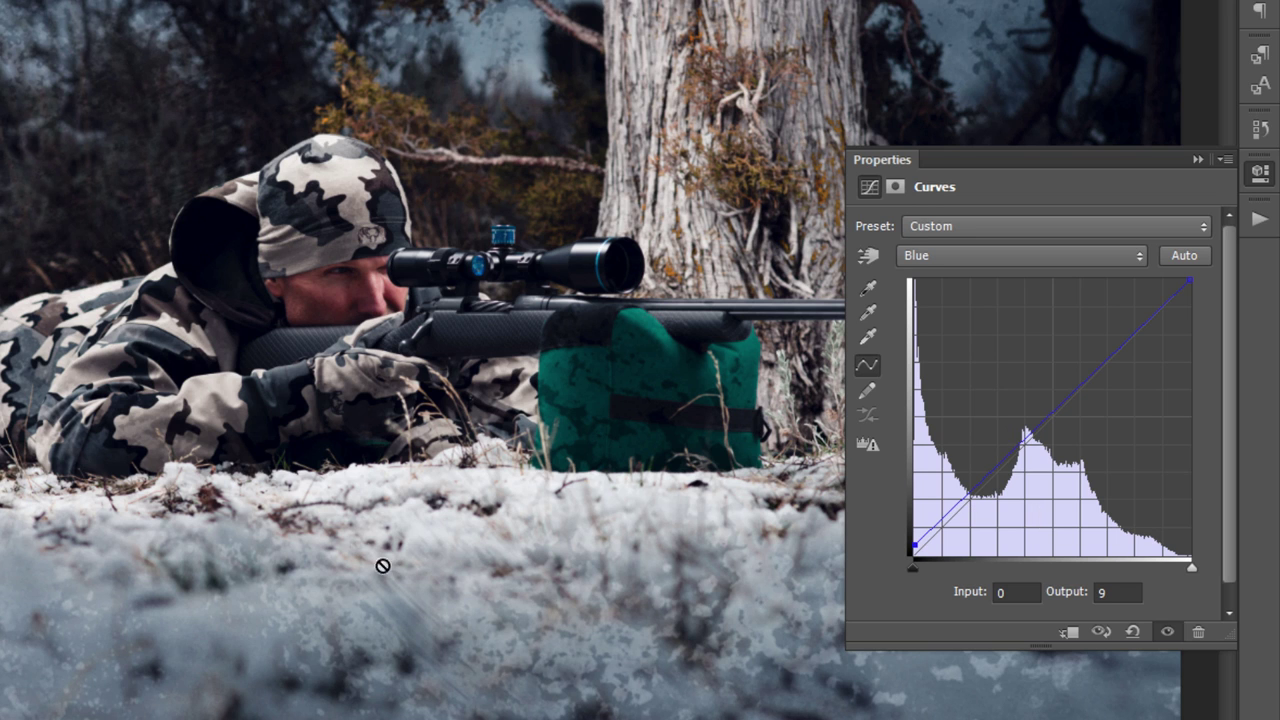
pyautogui.click(967, 496)
pyautogui.moveTo(967, 496); pyautogui.dragTo(966, 492)
pyautogui.moveTo(1118, 344); pyautogui.dragTo(1125, 348)
pyautogui.click(1086, 257)
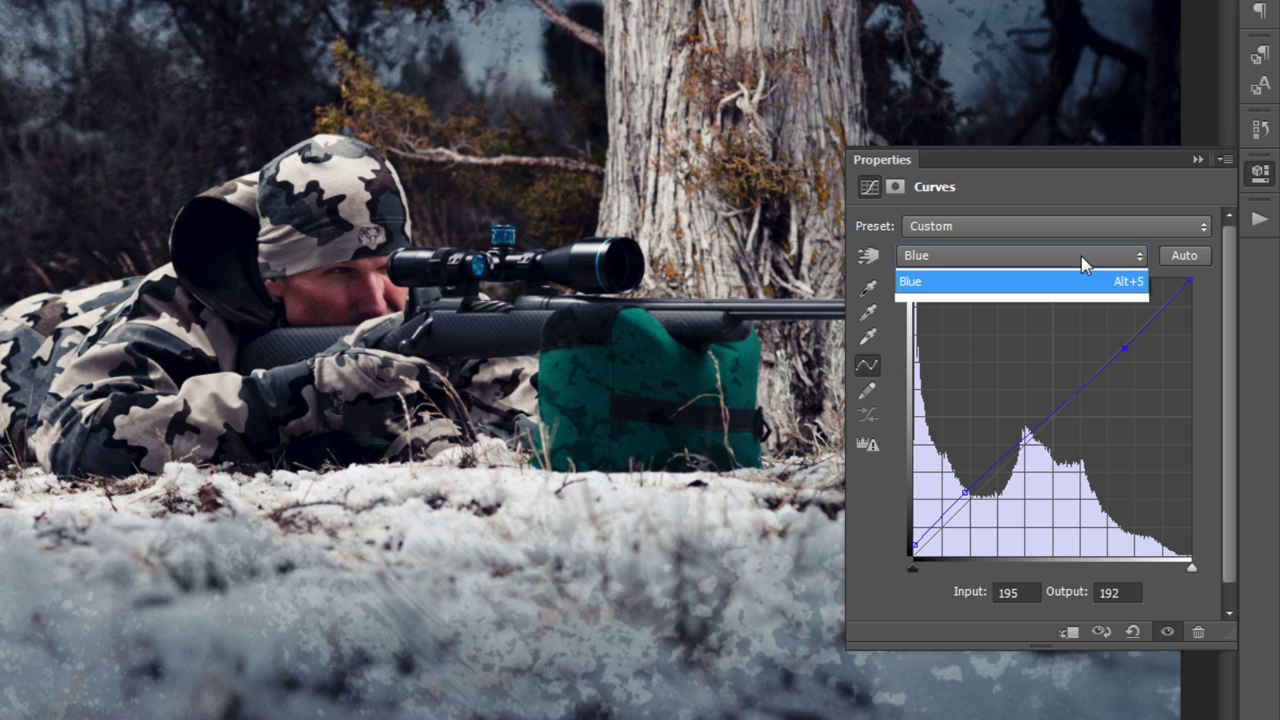
pyautogui.click(1052, 301)
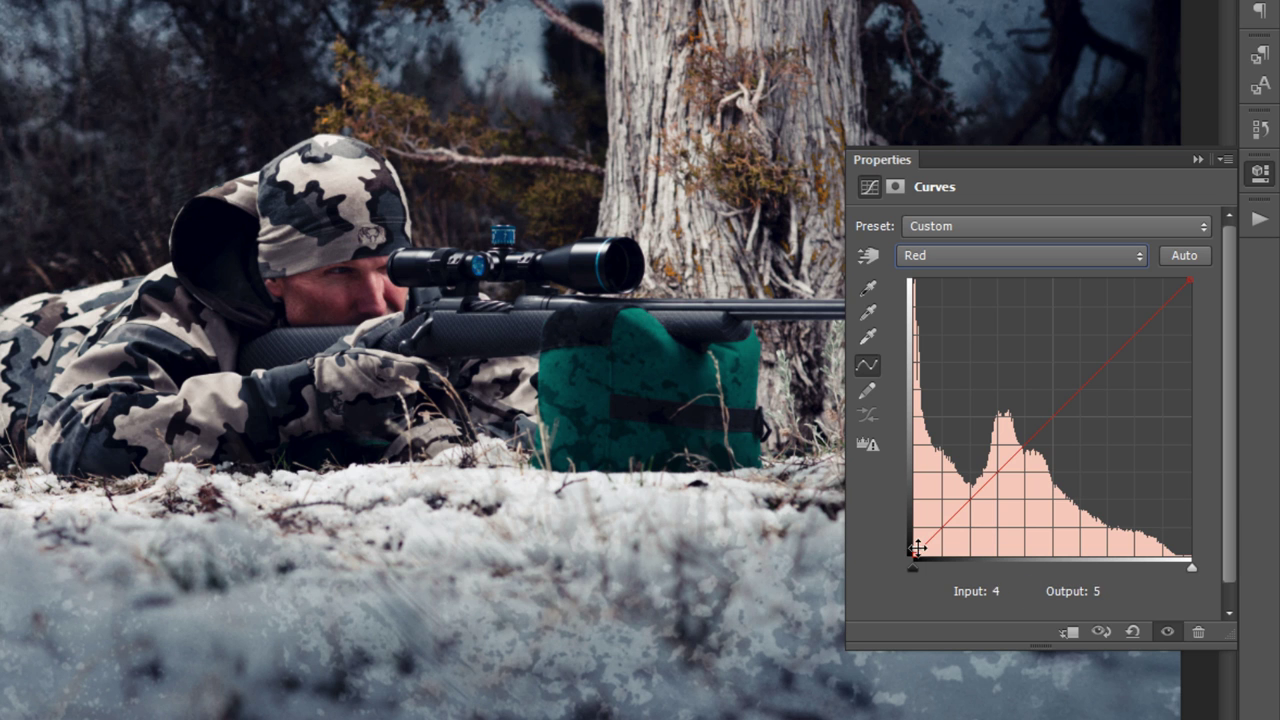
# - On the Red channel, lower a shadow point to 66→59 and raise a highlight point to 186→193
pyautogui.moveTo(912, 556); pyautogui.dragTo(904, 519)
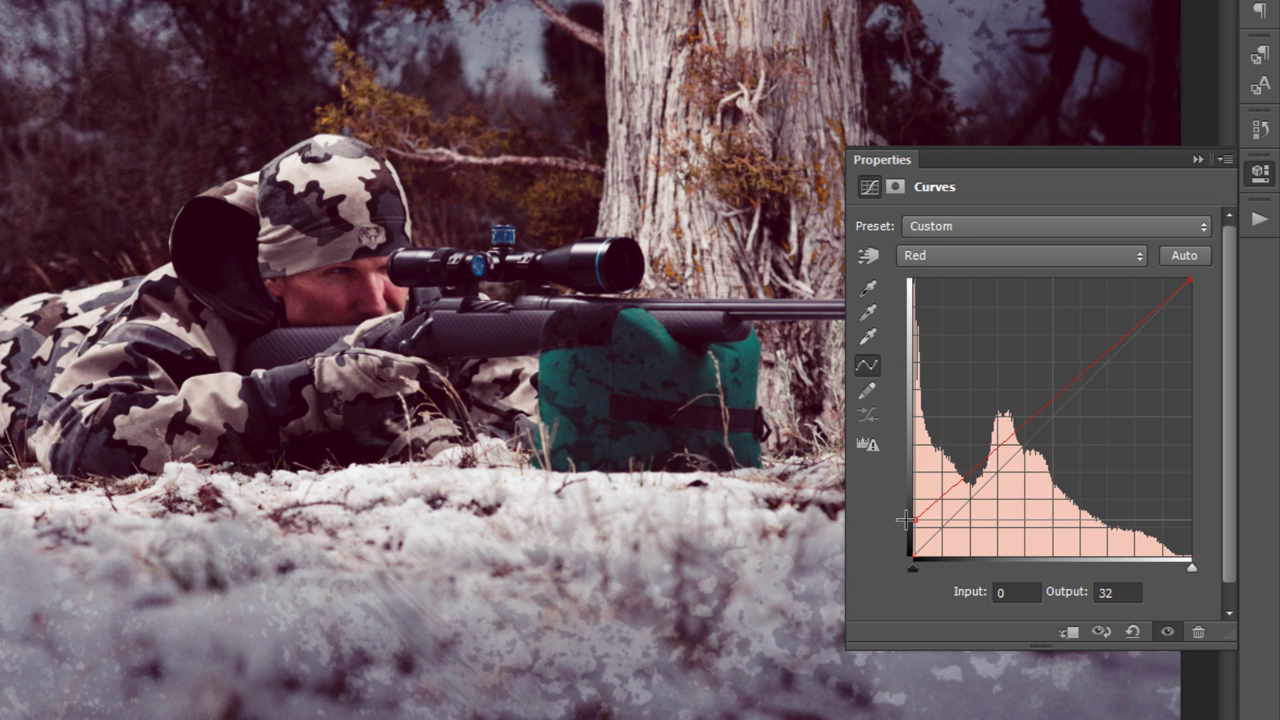
pyautogui.moveTo(904, 519); pyautogui.dragTo(908, 558)
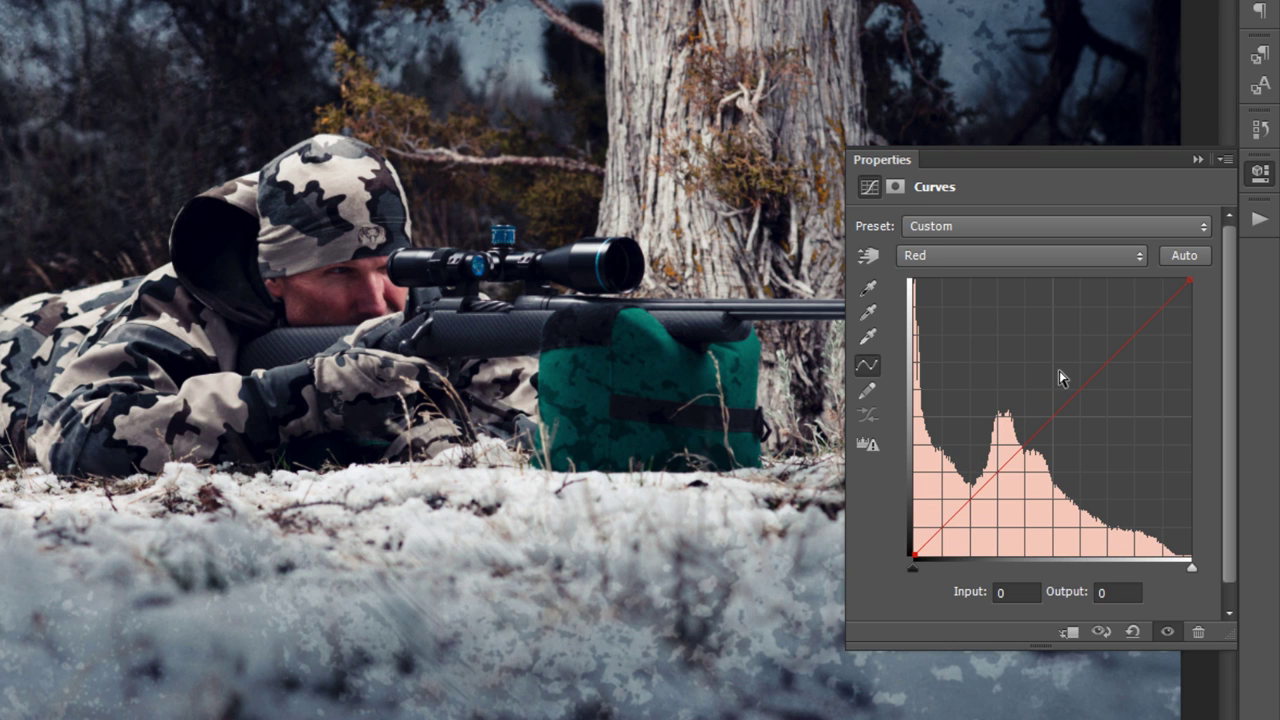
pyautogui.moveTo(979, 505)
pyautogui.mouseDown()
pyautogui.moveTo(971, 497)
pyautogui.moveTo(986, 490)
pyautogui.mouseUp()
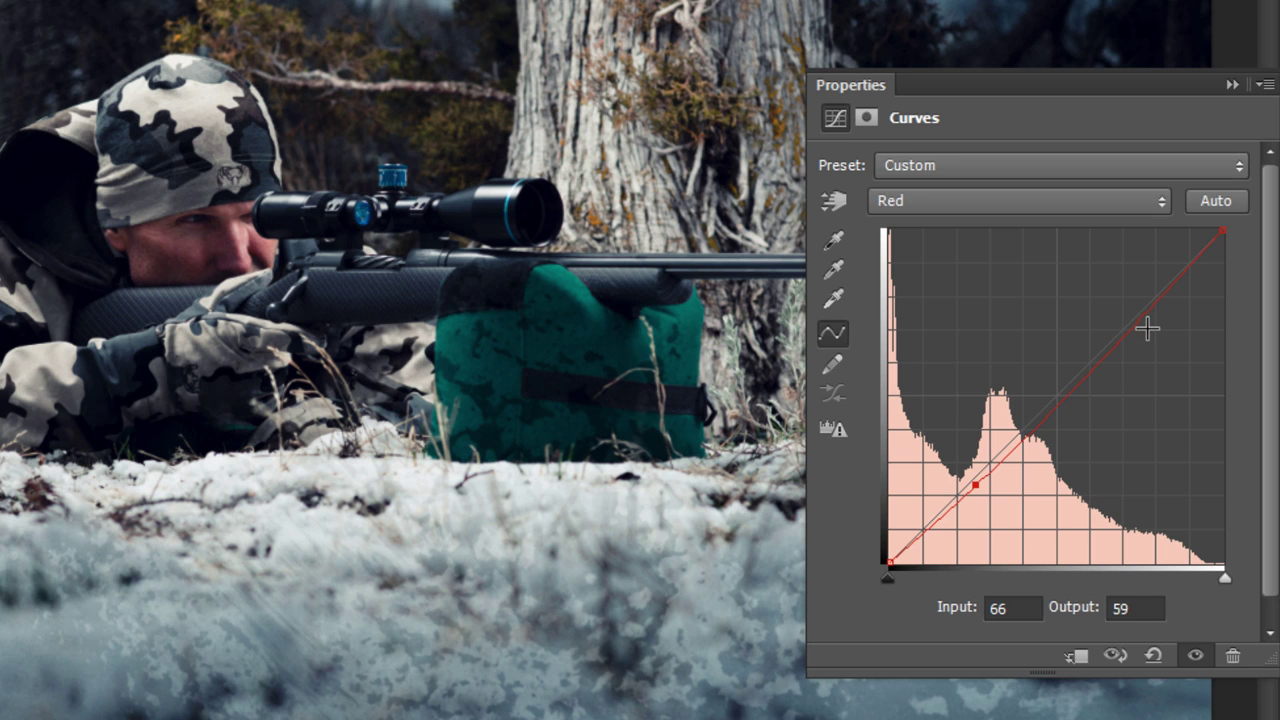
pyautogui.moveTo(1143, 317)
pyautogui.mouseDown()
pyautogui.moveTo(1129, 303)
pyautogui.moveTo(1133, 313)
pyautogui.mouseUp()
# - On the Green channel, lift a highlight point slightly and raise a shadow point to 56→62
pyautogui.click(1120, 205)
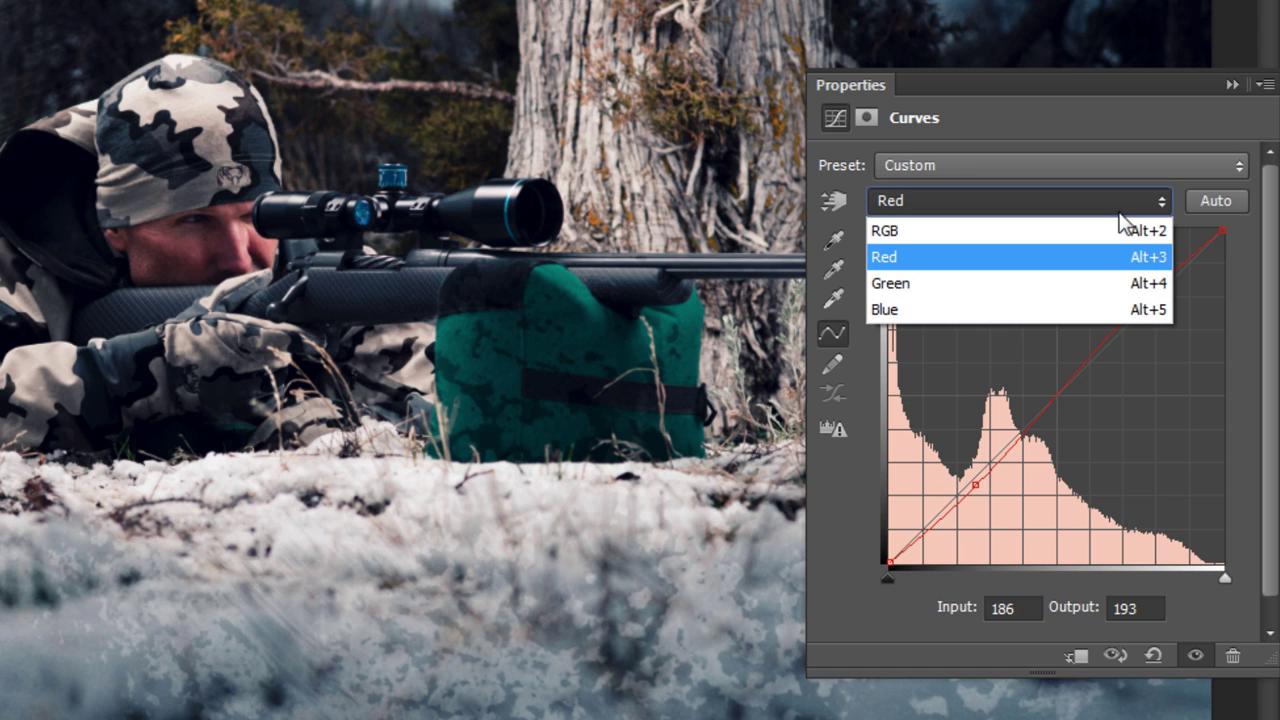
pyautogui.click(1100, 285)
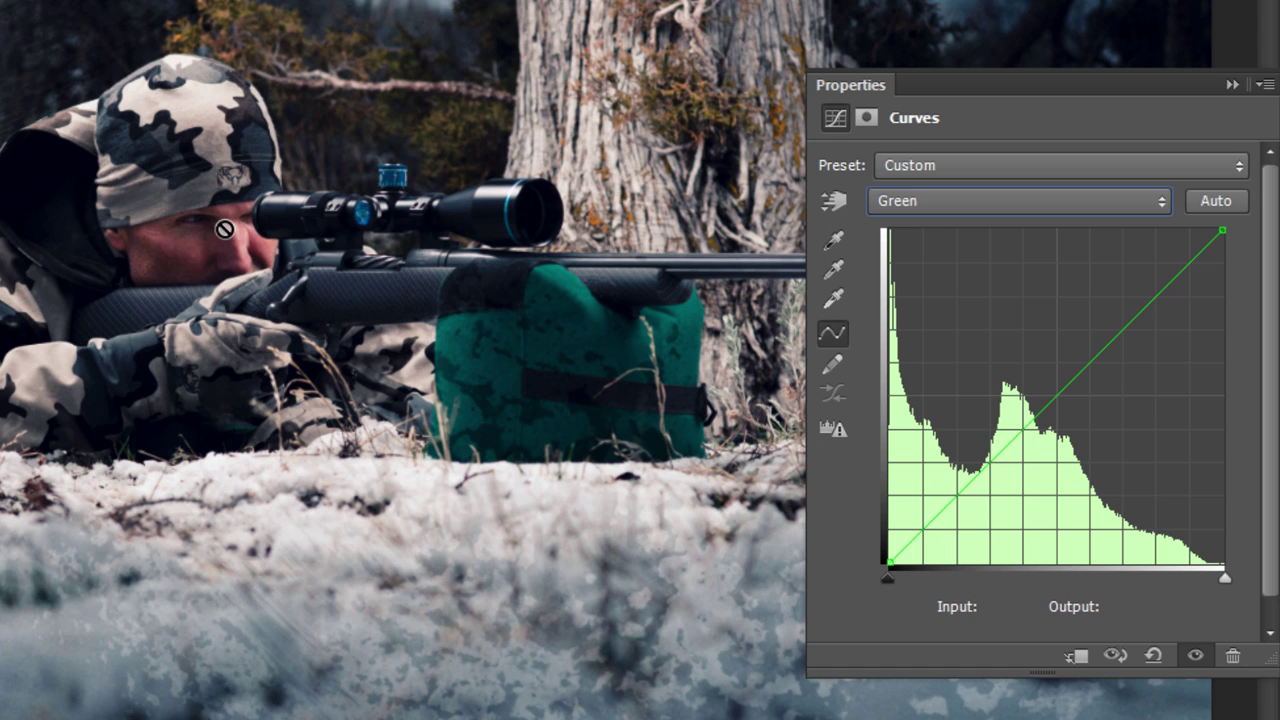
pyautogui.click(1153, 298)
pyautogui.press('Up')
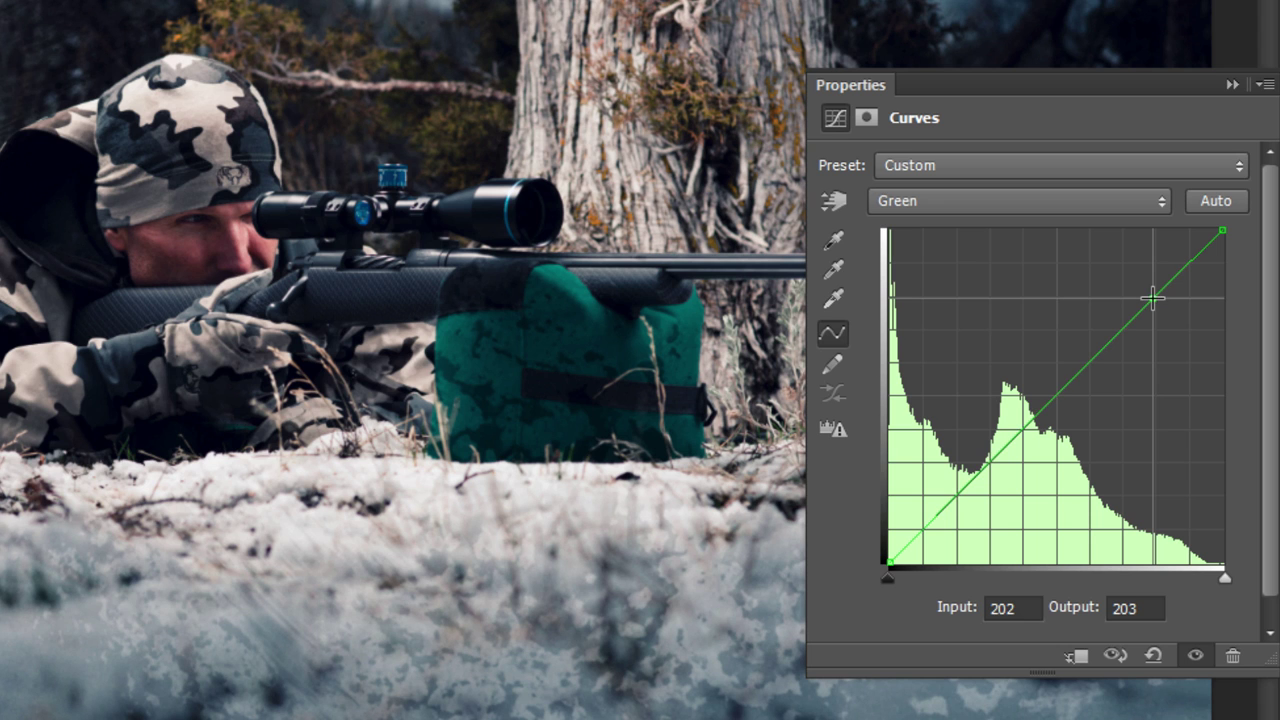
pyautogui.moveTo(1153, 298); pyautogui.dragTo(1137, 307)
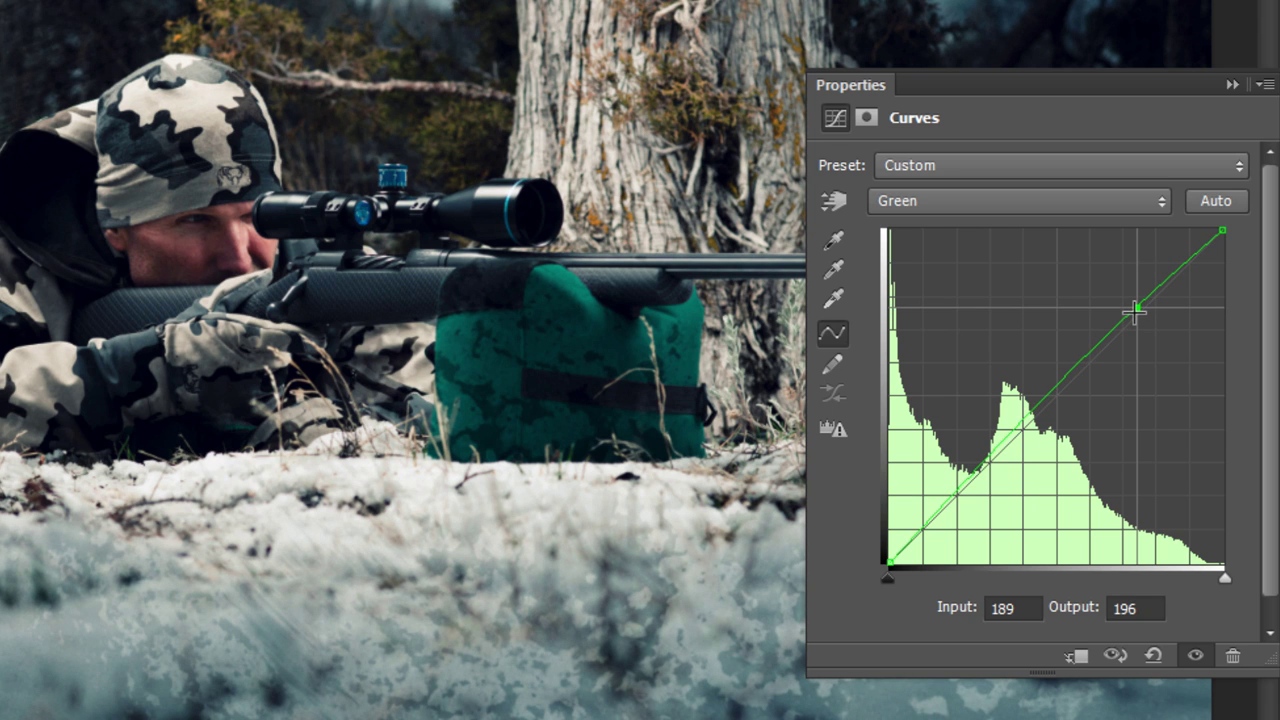
pyautogui.click(967, 481)
pyautogui.moveTo(967, 481); pyautogui.dragTo(963, 481)
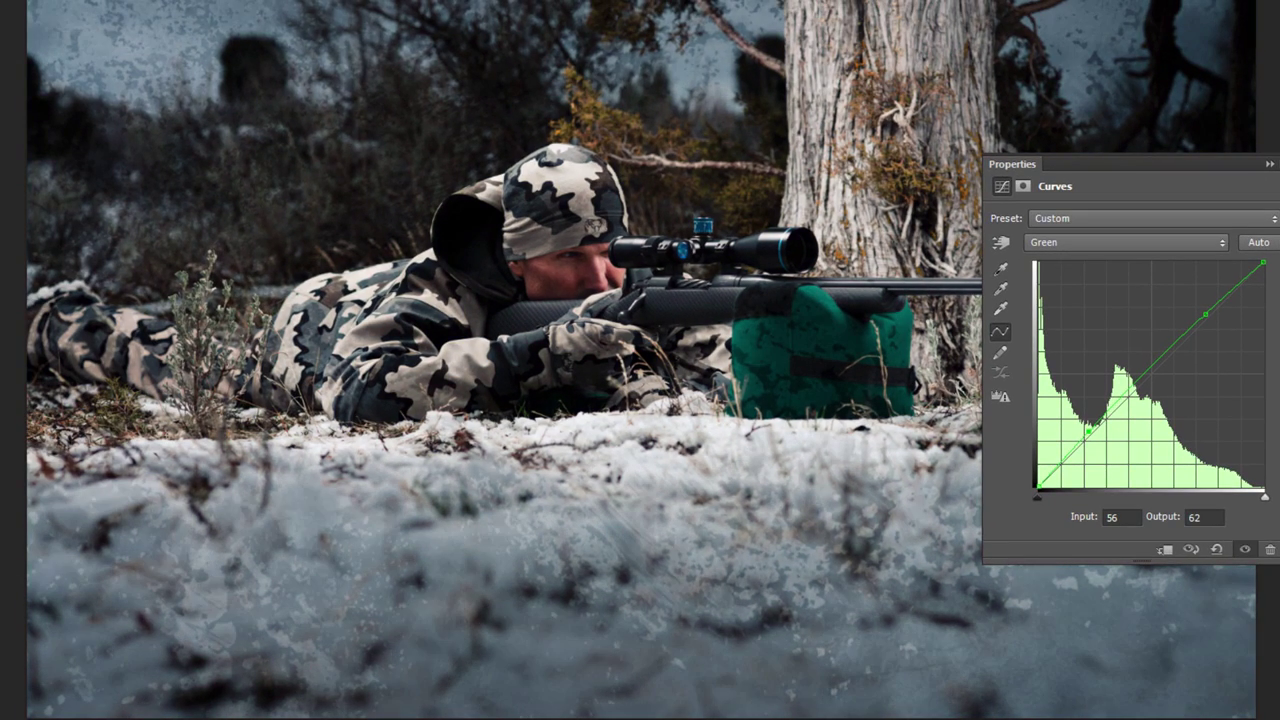
# - Zoom in on the hunter's face, toggle Curves 1 off and on to compare, then fit the photo
pyautogui.click(567, 222)
pyautogui.moveTo(569, 221); pyautogui.dragTo(759, 282)
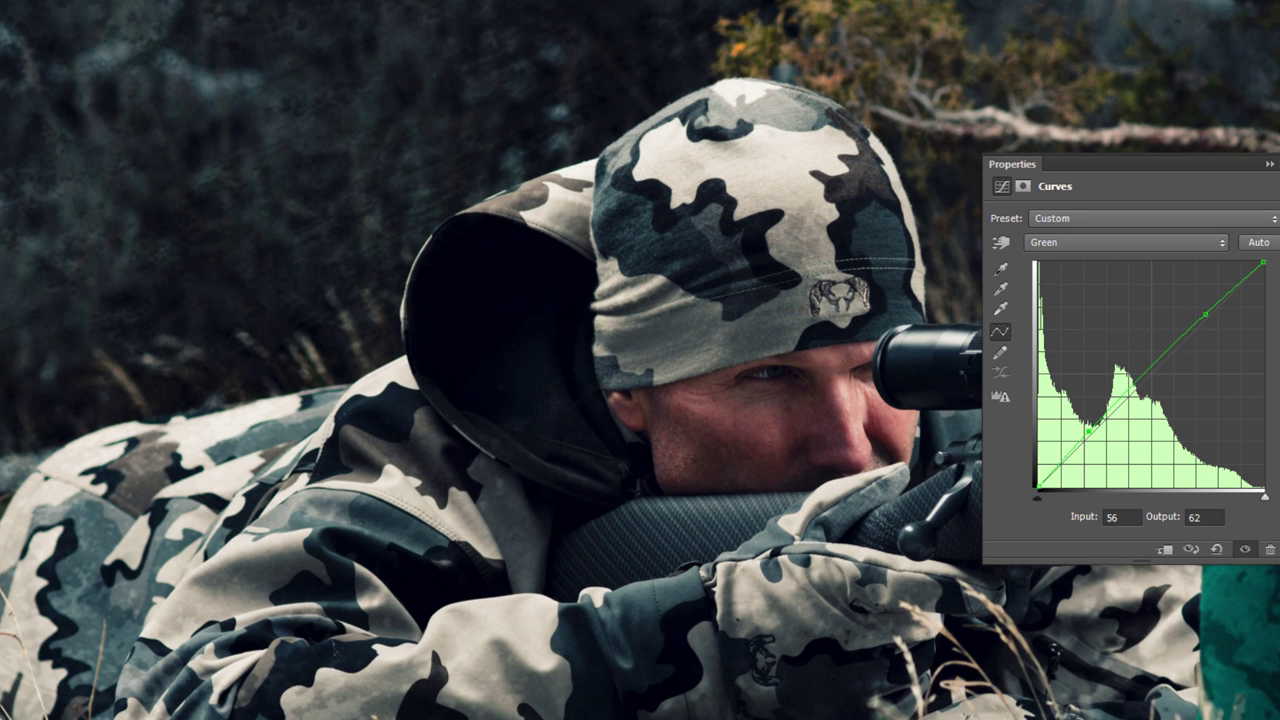
pyautogui.click(1245, 549)
pyautogui.click(1245, 549)
pyautogui.hotkey('ctrl', '0')
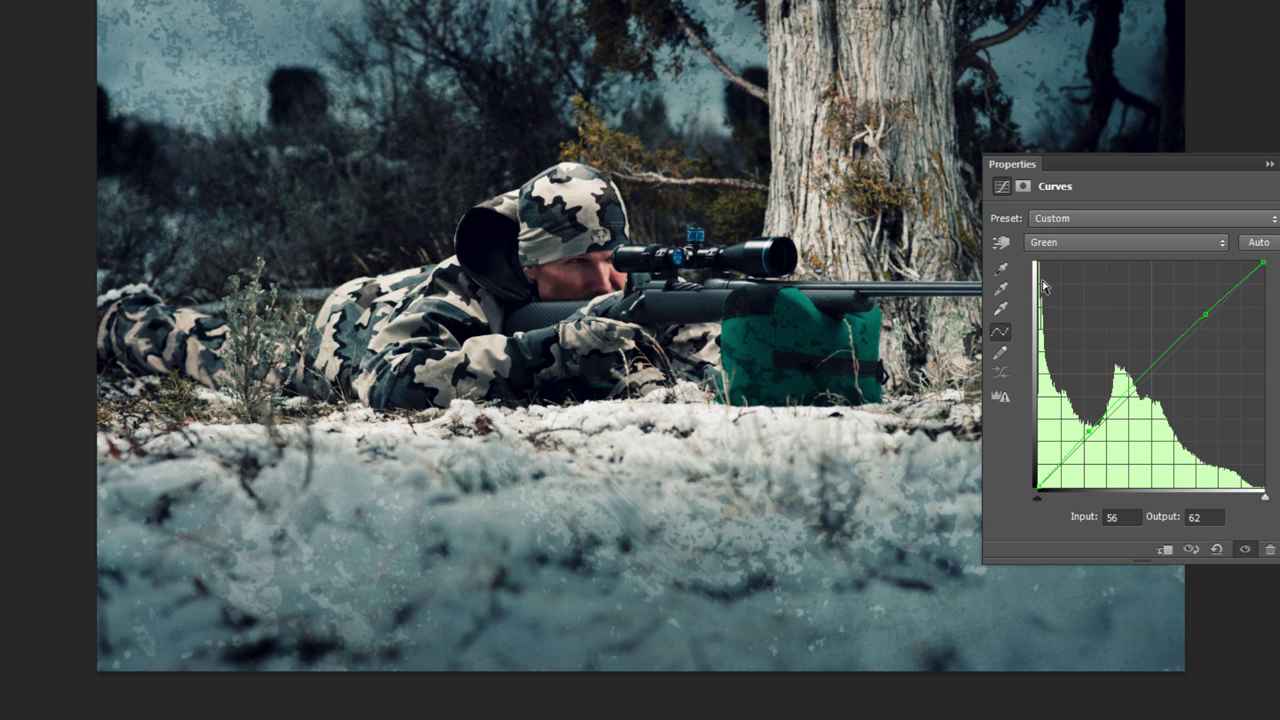
pyautogui.click(1269, 164)
pyautogui.click(1150, 243)
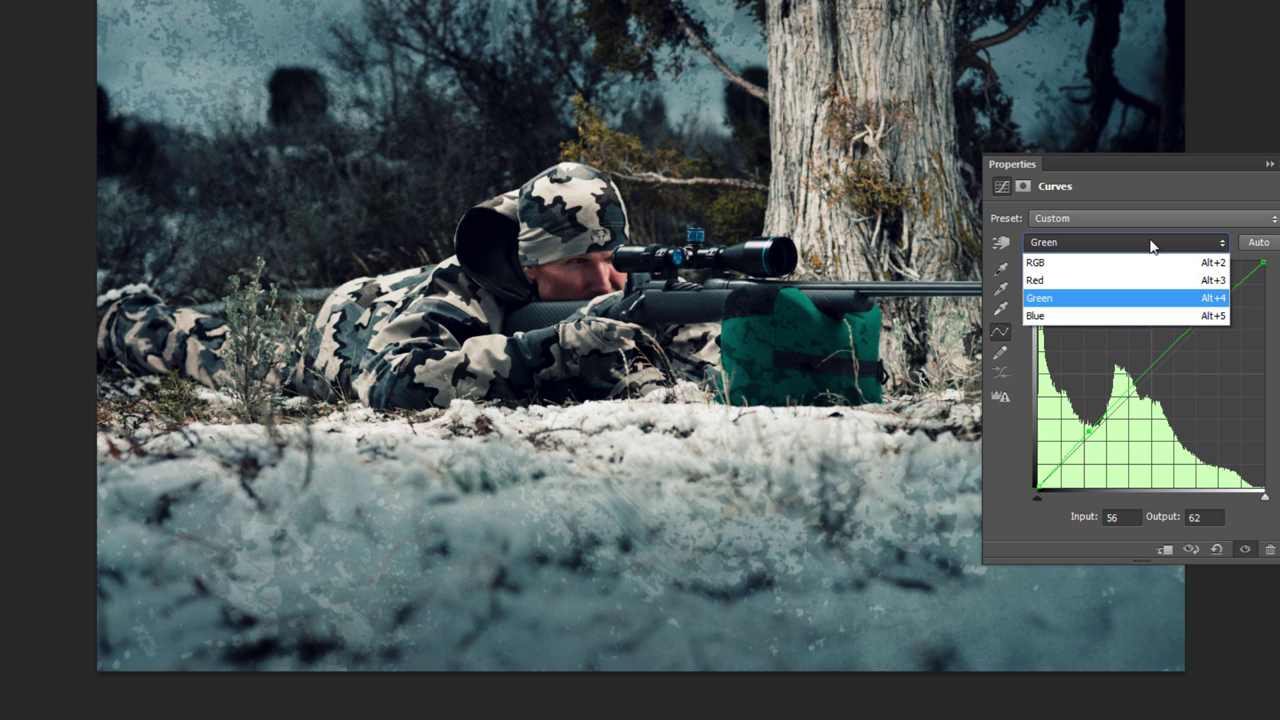
# - On the RGB curve, lift highlights to 199→211, set a shadow point at 60→59, and refresh the histogram
pyautogui.click(1140, 262)
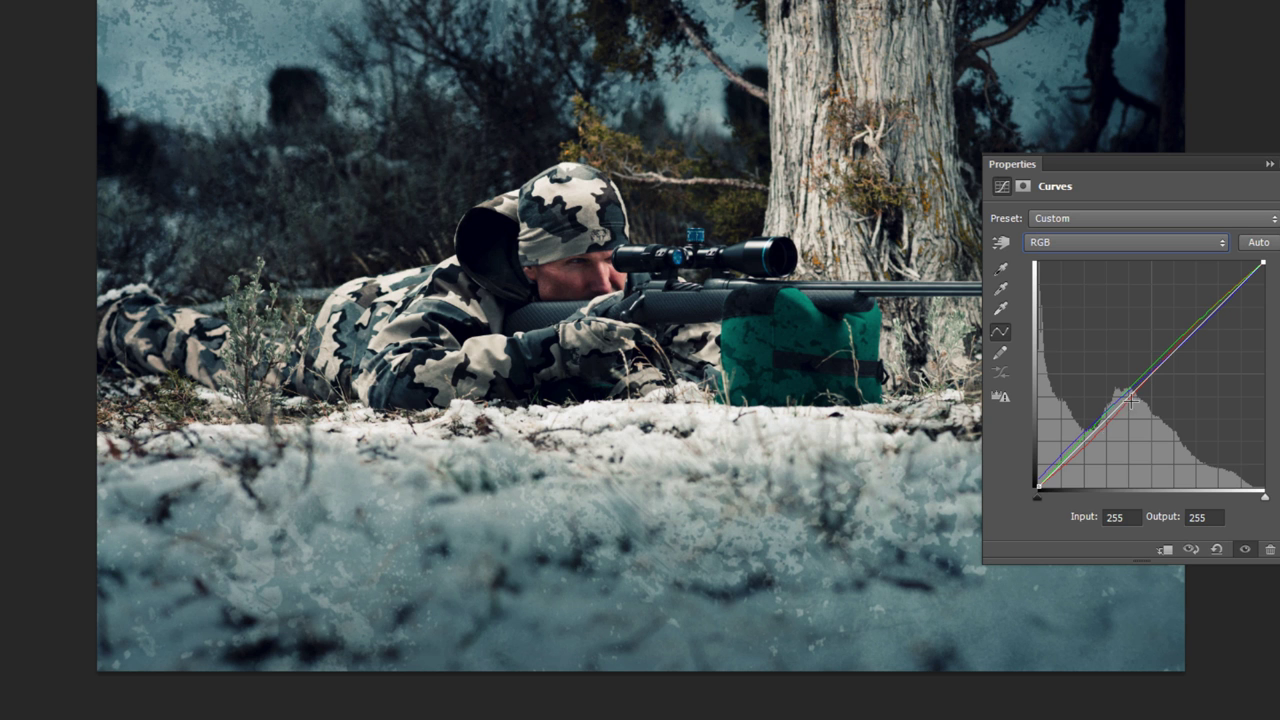
pyautogui.moveTo(1039, 485)
pyautogui.mouseDown()
pyautogui.moveTo(1033, 468)
pyautogui.moveTo(1020, 489)
pyautogui.mouseUp()
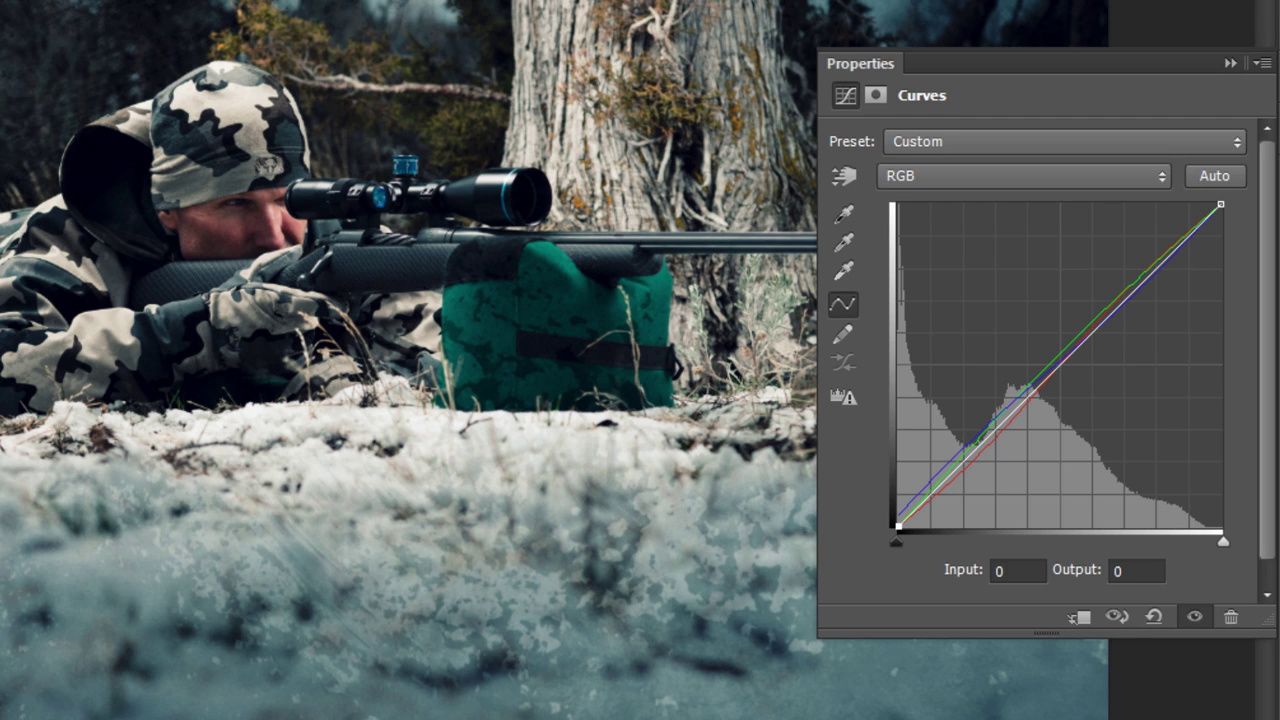
pyautogui.moveTo(1157, 268); pyautogui.dragTo(1150, 260)
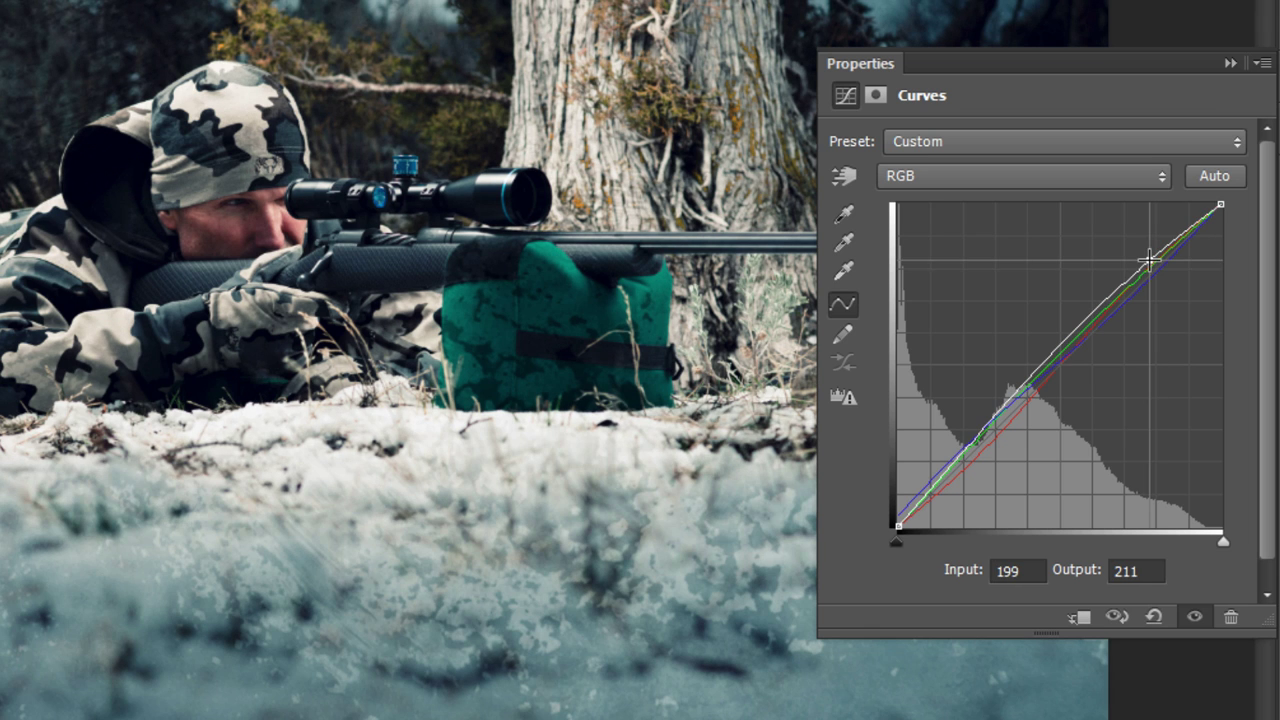
pyautogui.click(973, 450)
pyautogui.moveTo(973, 450); pyautogui.dragTo(974, 451)
pyautogui.click(843, 398)
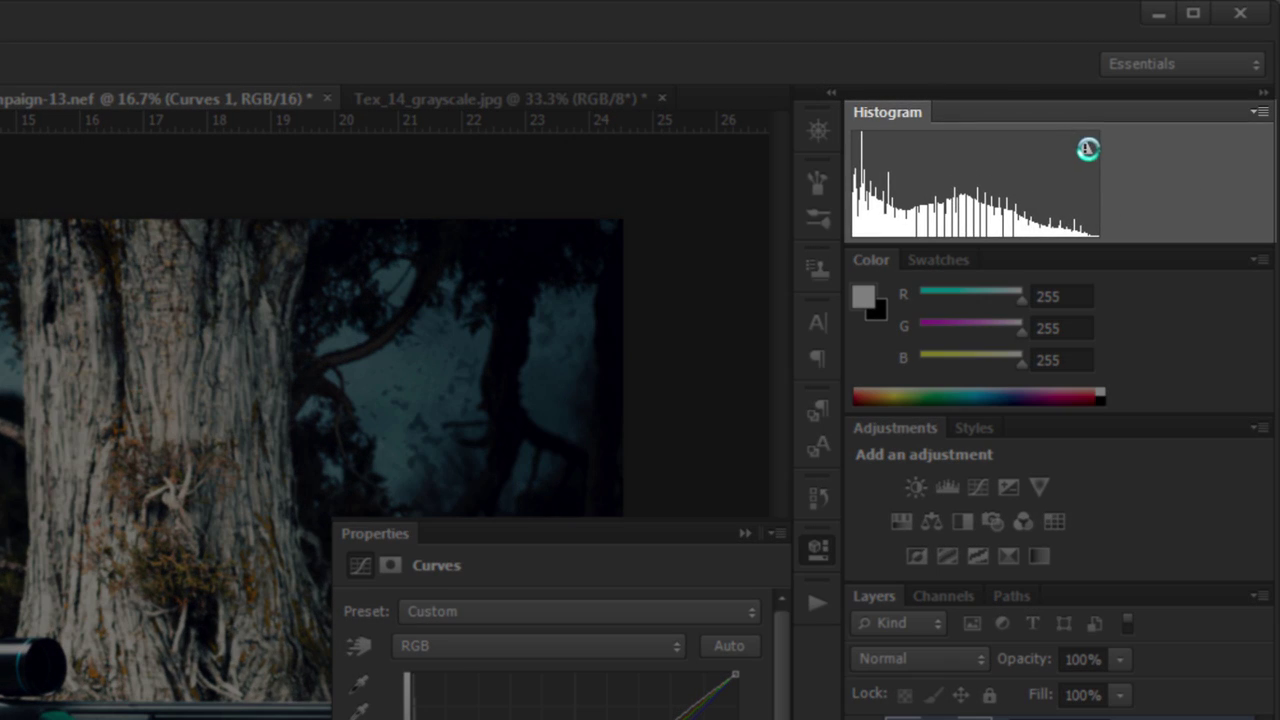
# - Refresh the histogram and nudge the RGB shadow point down to deepen the shadows
pyautogui.click(1087, 149)
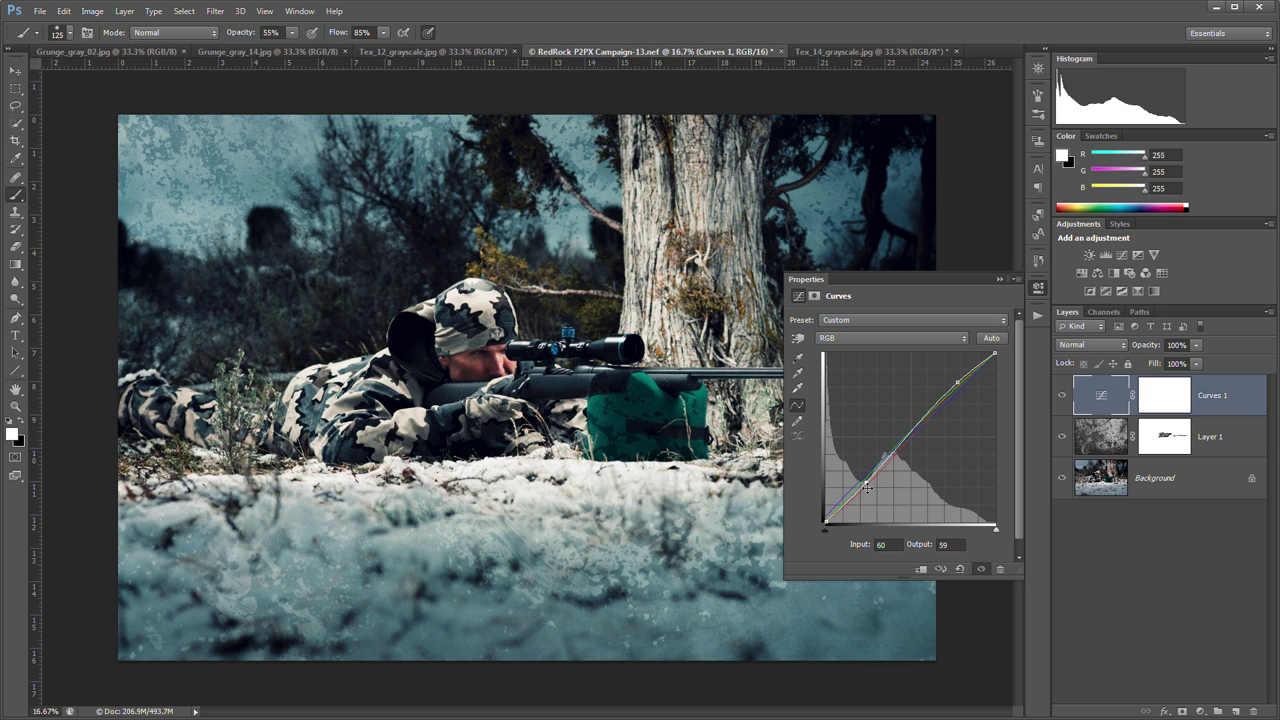
pyautogui.moveTo(866, 483); pyautogui.dragTo(866, 482)
pyautogui.press('Left')
pyautogui.press('Down')
pyautogui.press('Down')
pyautogui.press('Down')
pyautogui.press('Down')
pyautogui.press('Down')
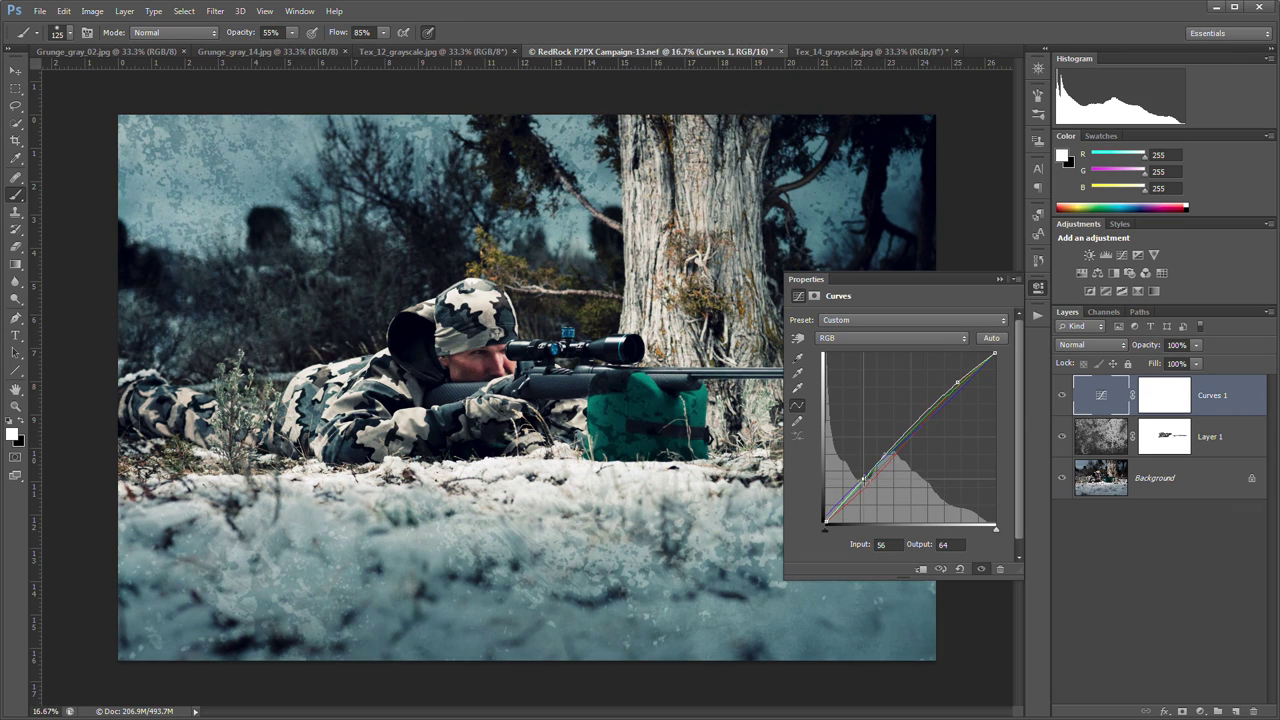
pyautogui.click(998, 280)
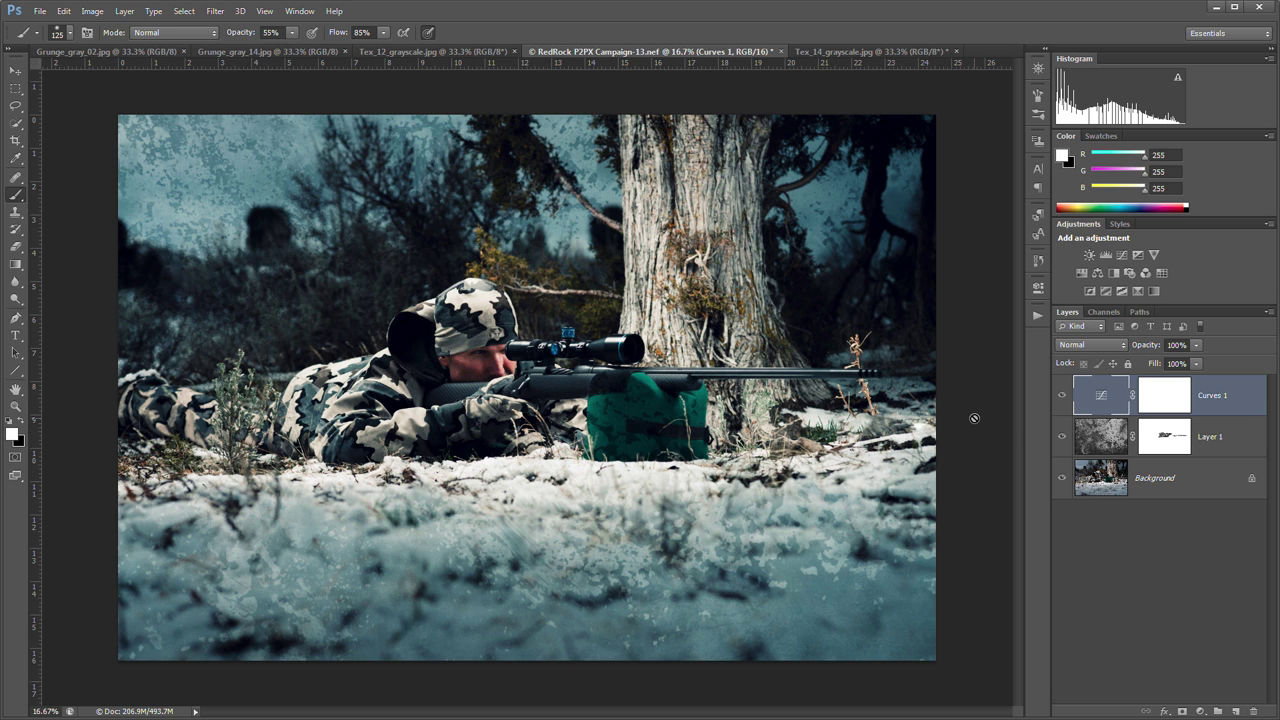
# - Shift the shadow and highlight points slightly to lift dark tones and brighten the snow
pyautogui.click(1040, 262)
pyautogui.click(1038, 287)
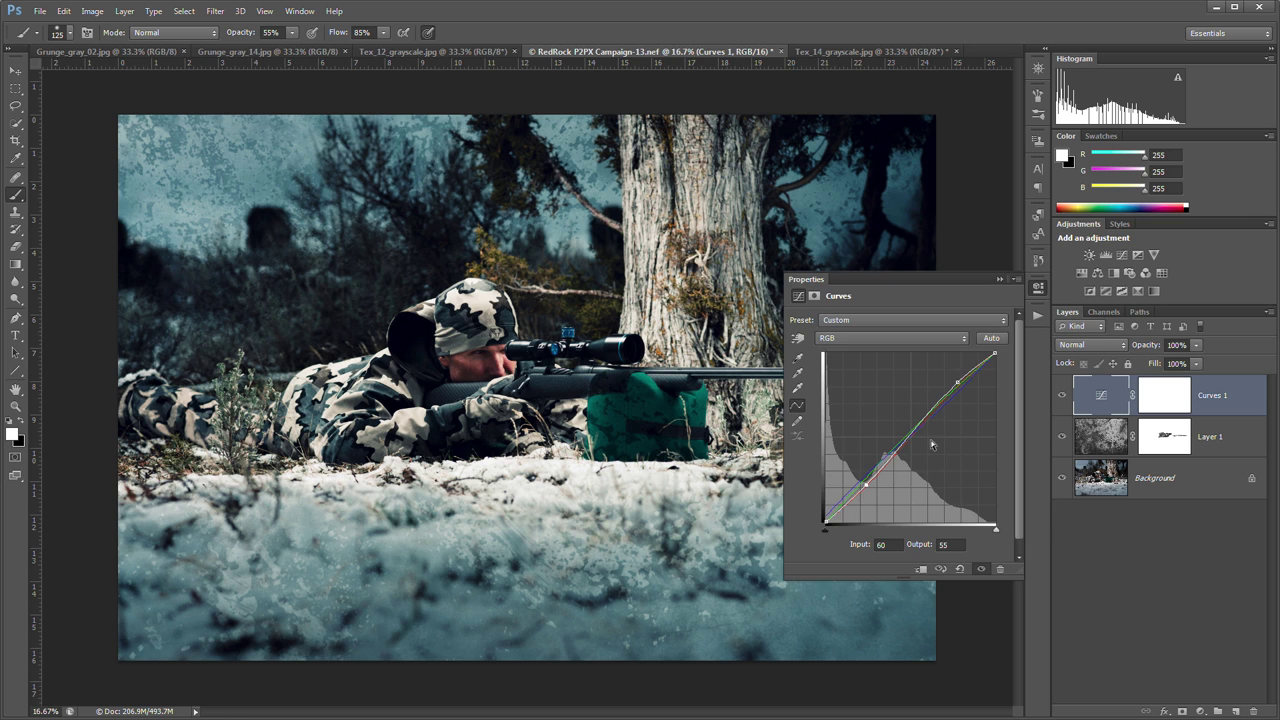
pyautogui.moveTo(861, 484); pyautogui.dragTo(858, 482)
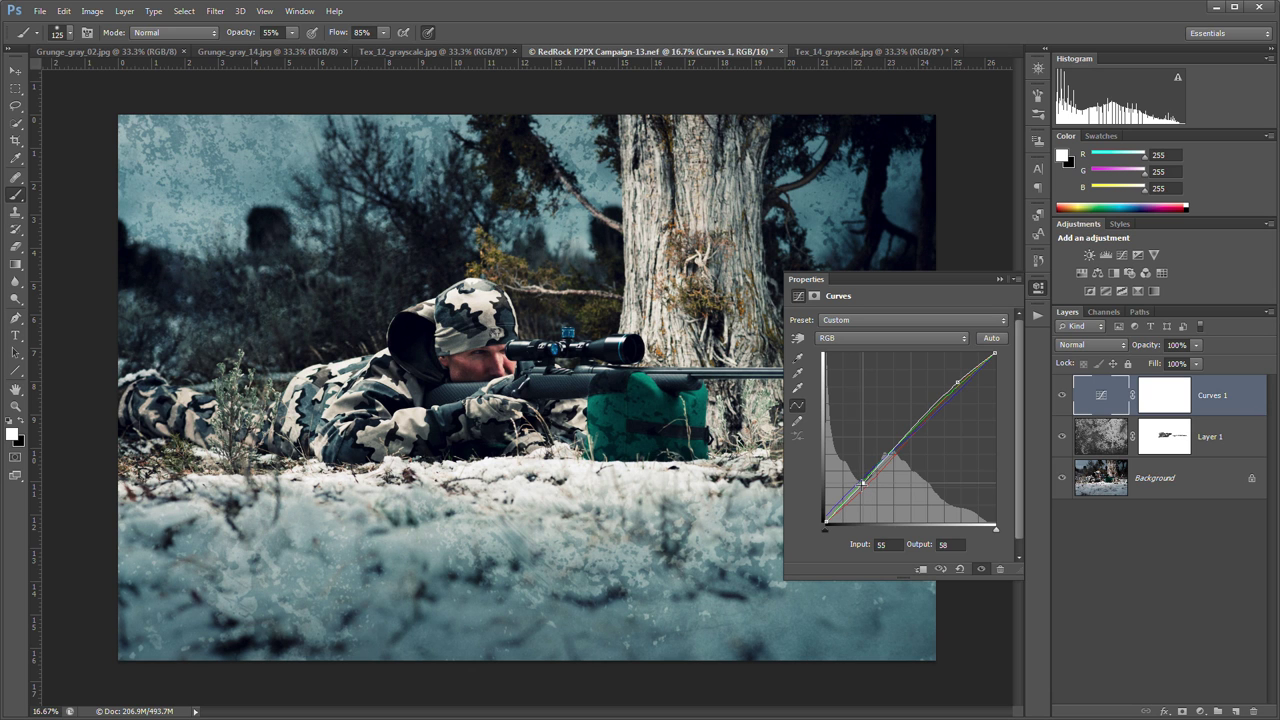
pyautogui.moveTo(957, 382); pyautogui.dragTo(954, 381)
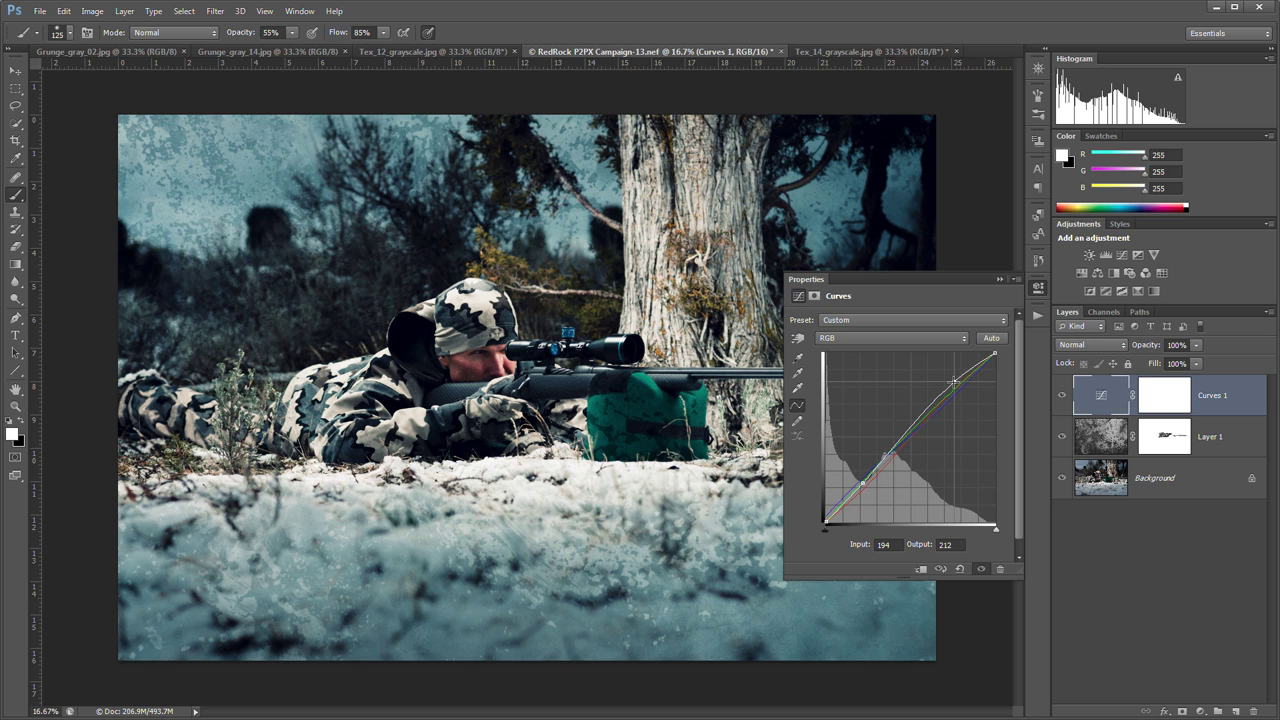
pyautogui.click(999, 279)
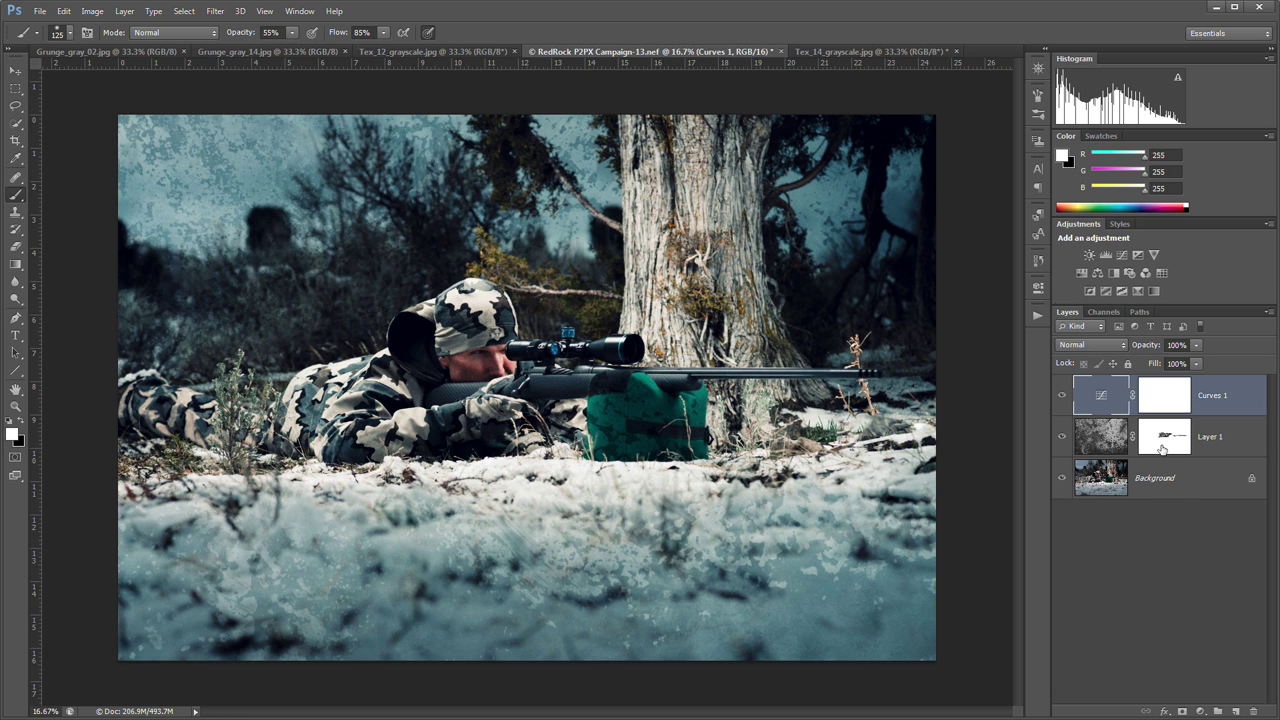
# - Compare the original snapshot in History, then return to the latest Modify Curves Layer state
pyautogui.click(1039, 289)
pyautogui.click(1038, 262)
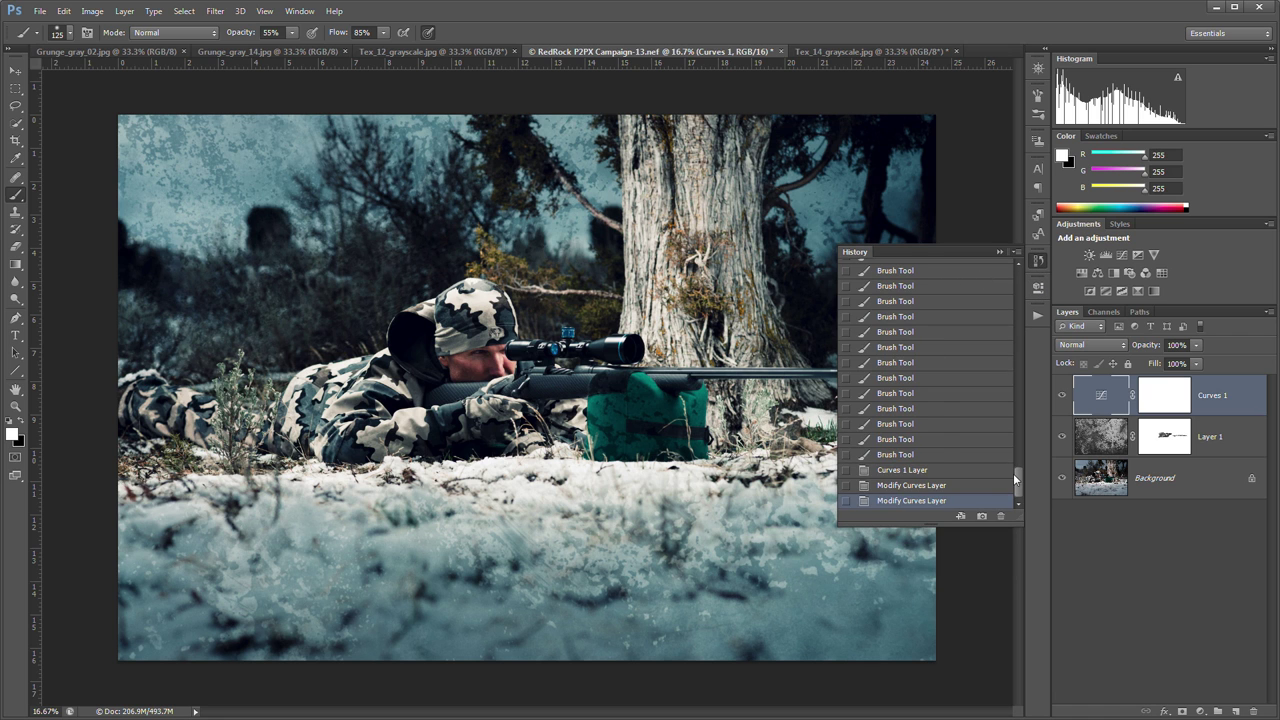
pyautogui.moveTo(1016, 480); pyautogui.dragTo(1016, 275)
pyautogui.click(955, 270)
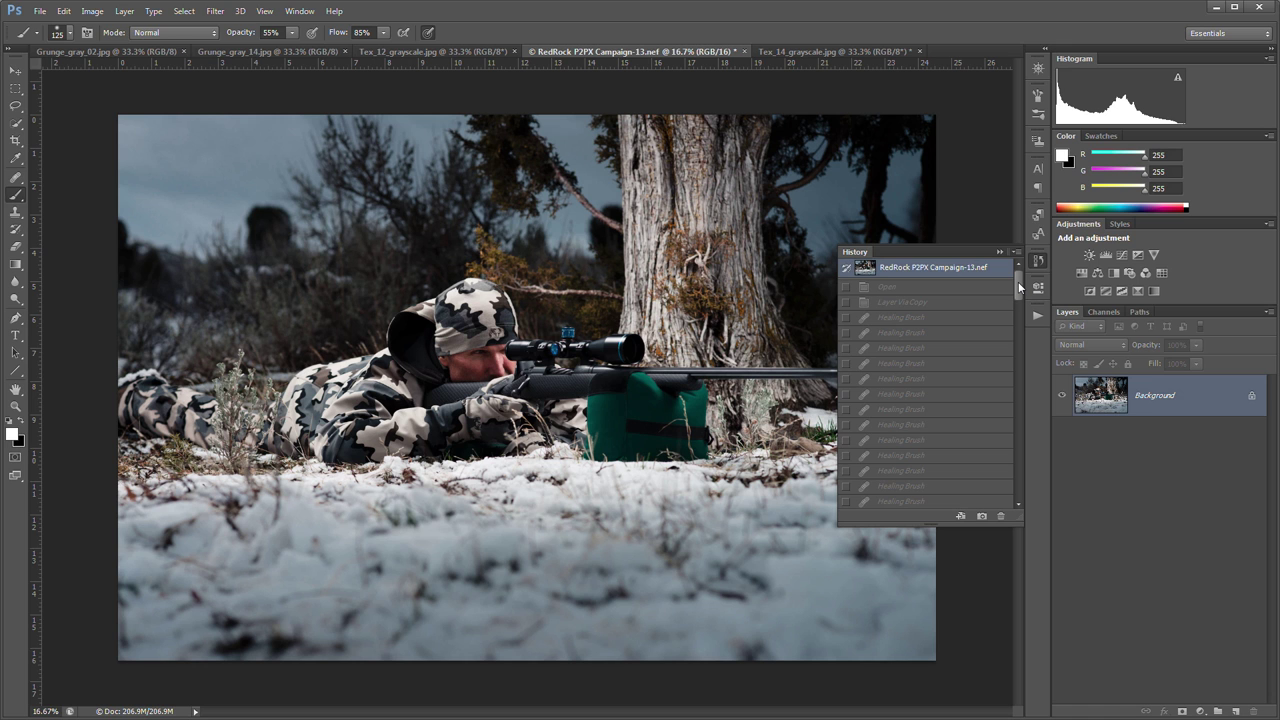
pyautogui.moveTo(1020, 288); pyautogui.dragTo(1017, 485)
pyautogui.click(955, 500)
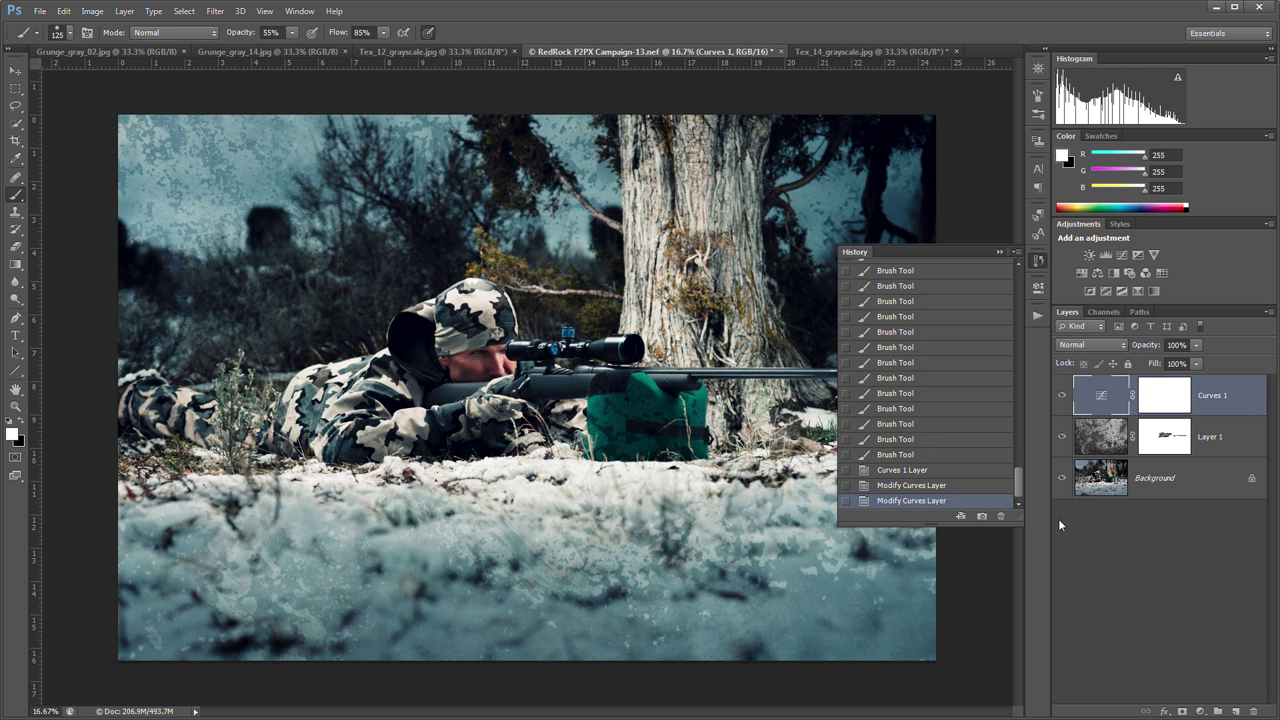
pyautogui.click(1170, 668)
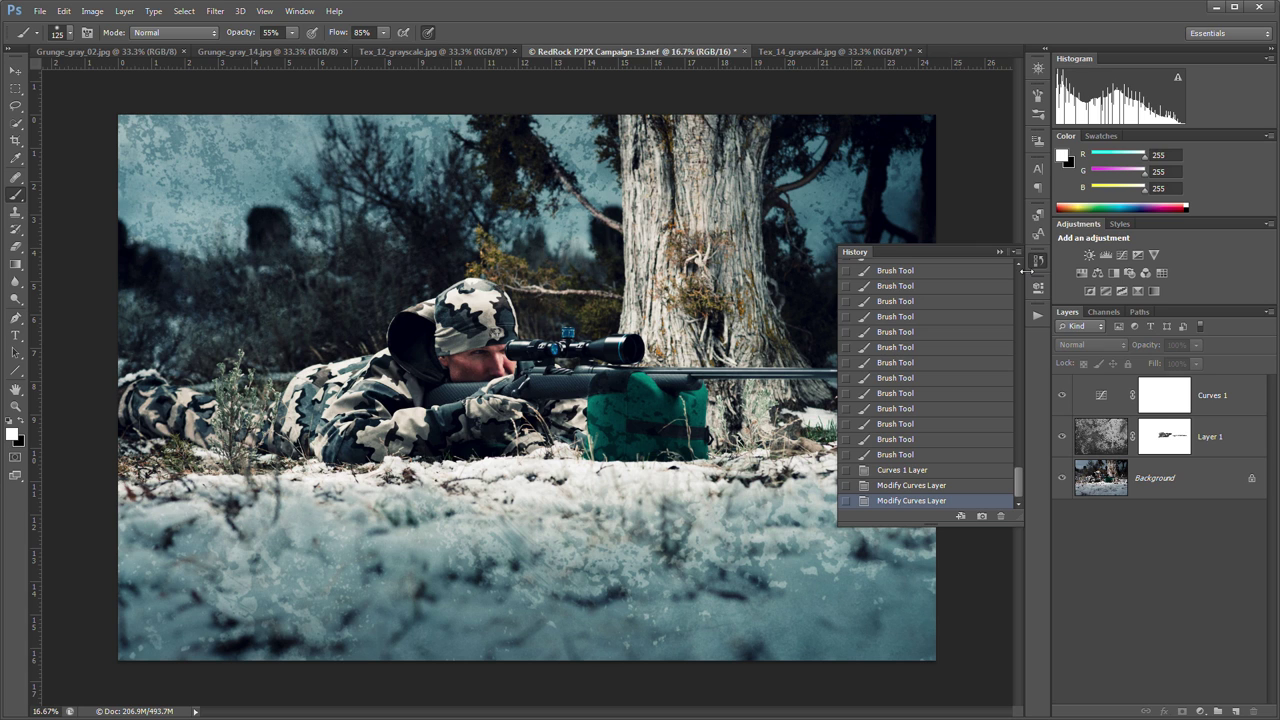
# - Flatten the image, save it as RedRock P2PX Campaign-13-Edit.tif, close it and switch to Lightroom
pyautogui.click(1002, 251)
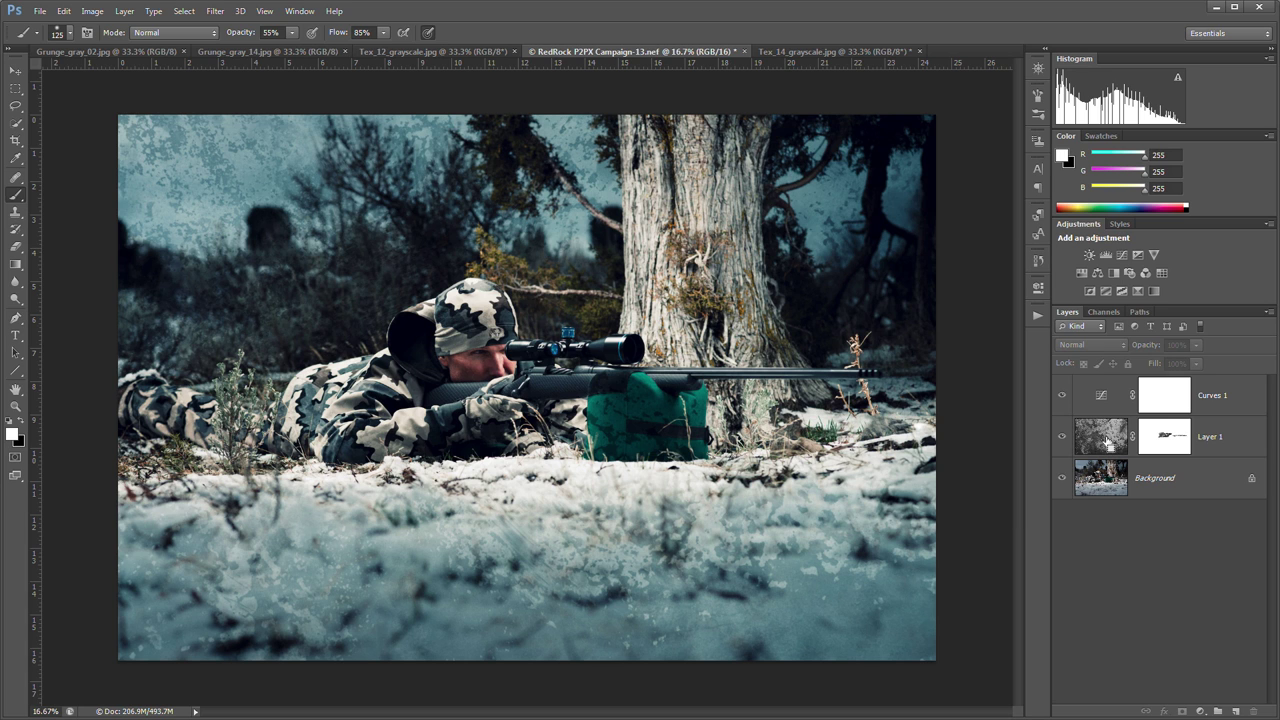
pyautogui.click(1105, 437)
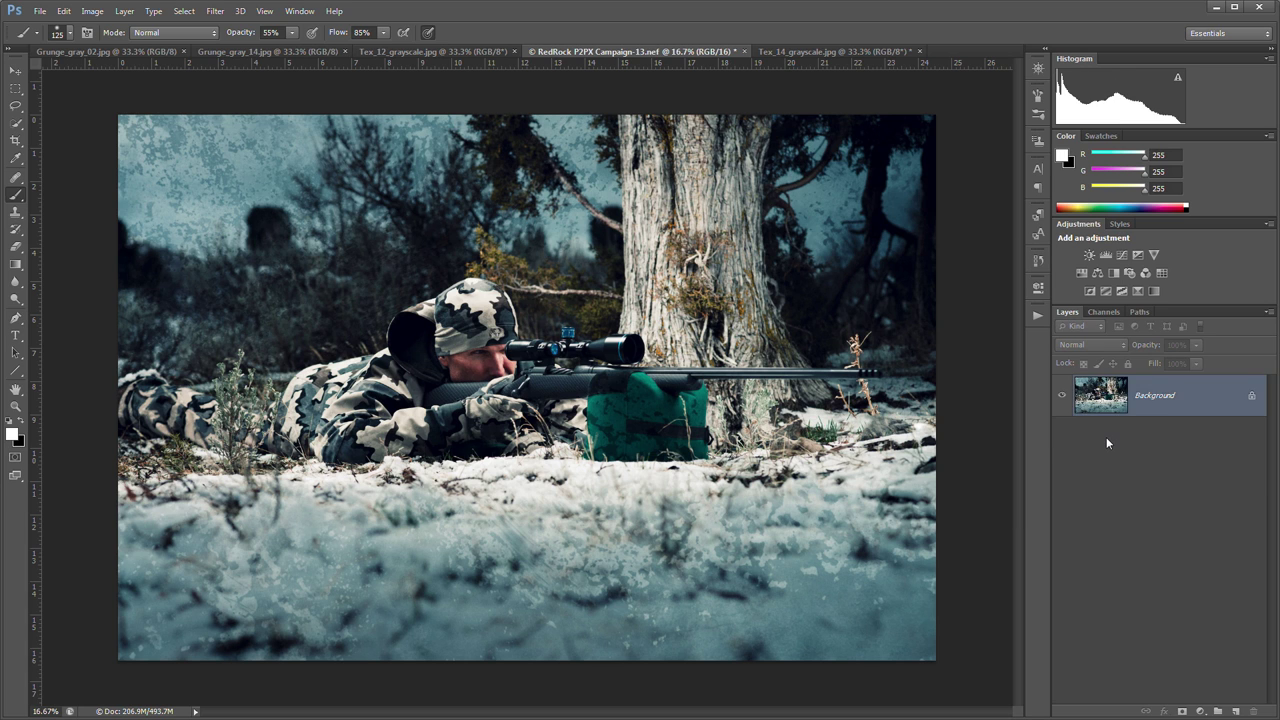
pyautogui.hotkey('ctrl', 's')
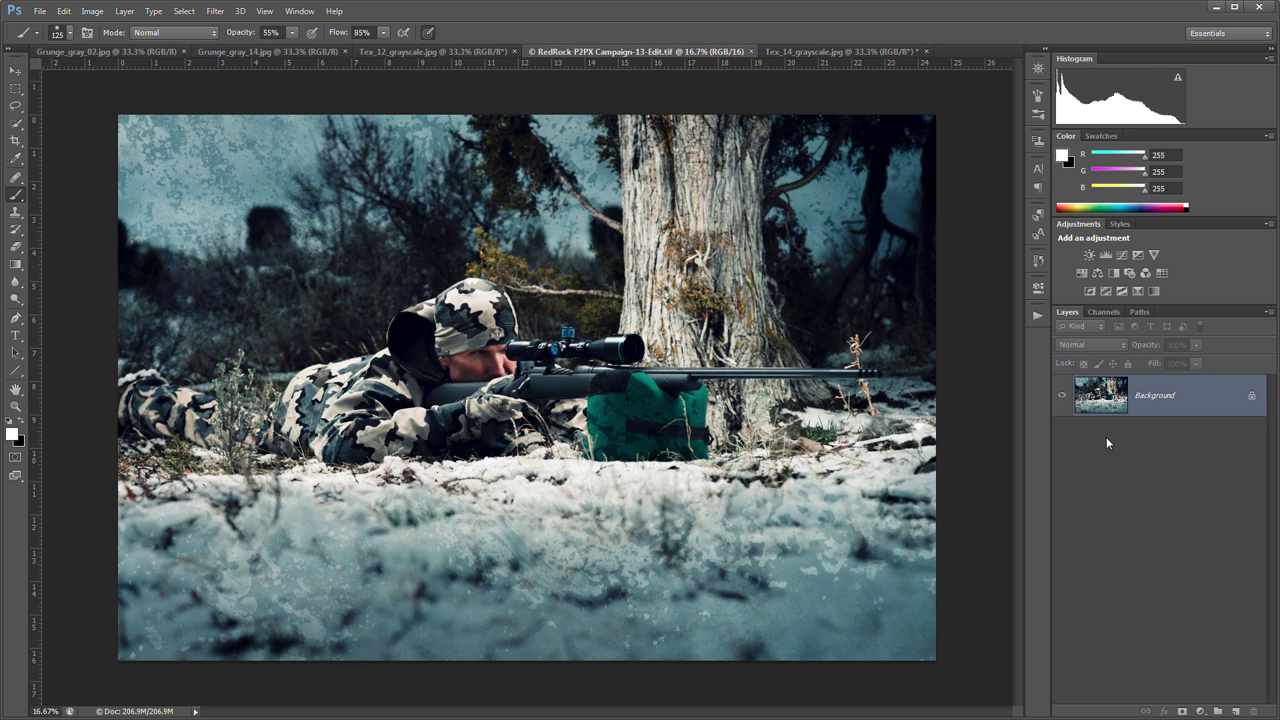
pyautogui.hotkey('ctrl', 'w')
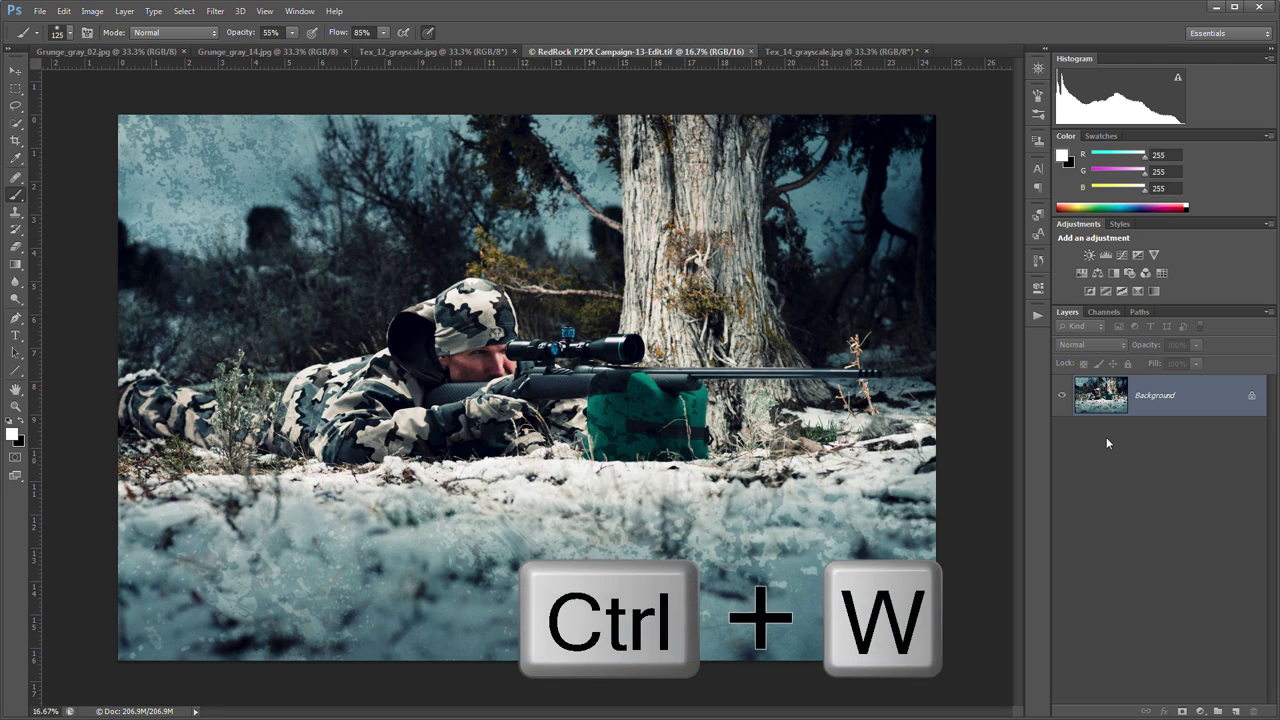
pyautogui.hotkey('alt', 'Tab')
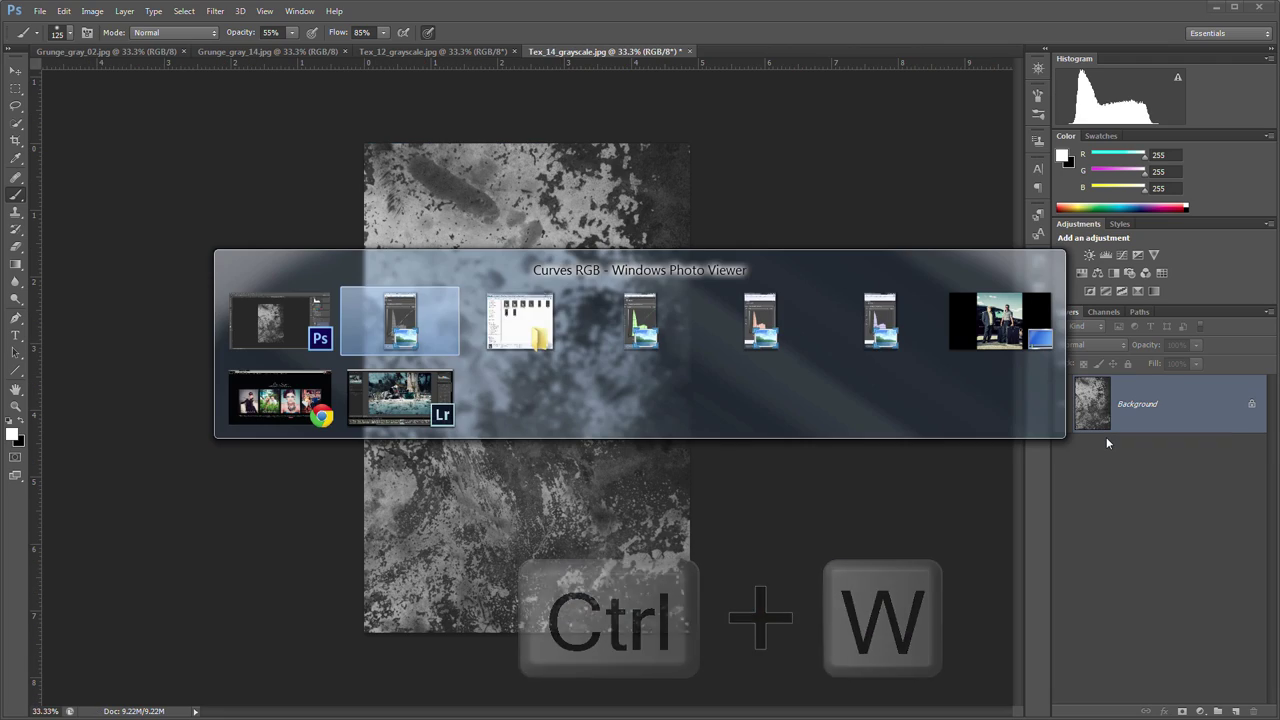
pyautogui.hotkey('alt', 'Tab')
pyautogui.hotkey('alt', 'Tab')
pyautogui.hotkey('alt', 'Tab')
pyautogui.hotkey('alt', 'Tab')
pyautogui.hotkey('alt', 'Tab')
pyautogui.hotkey('alt', 'Tab')
pyautogui.hotkey('alt', 'Tab')
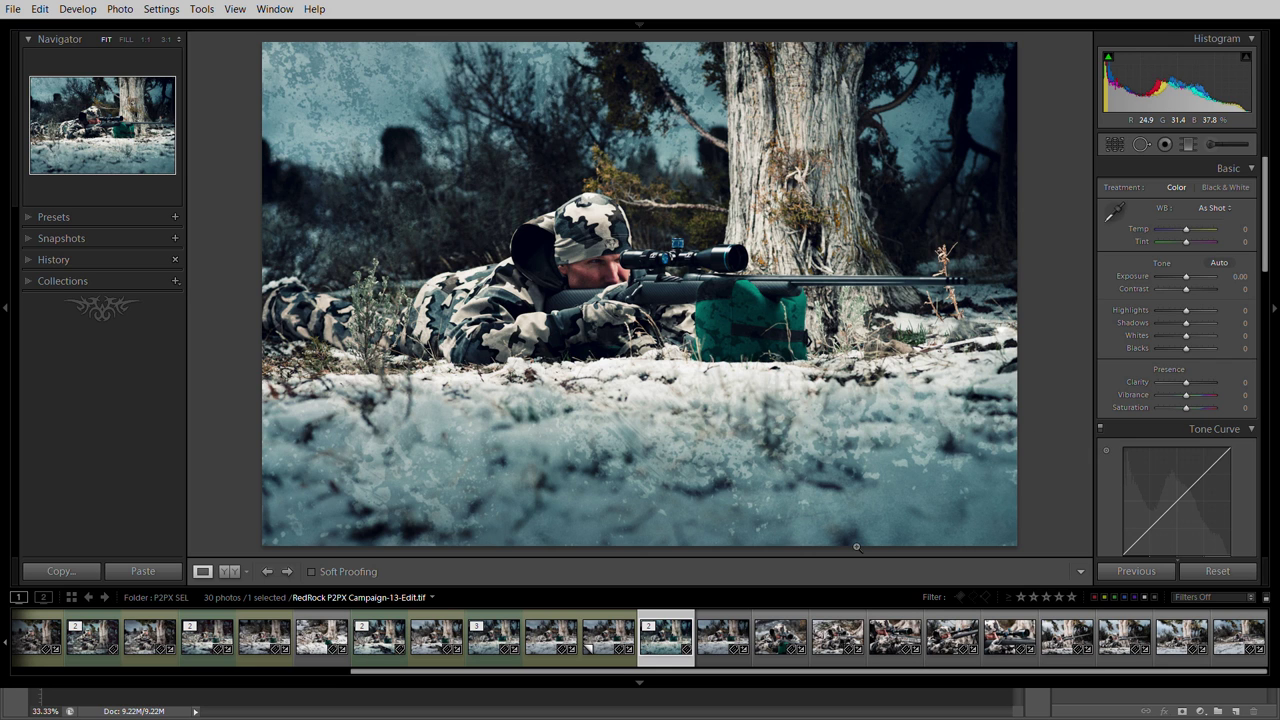
# - Label Campaign-13-Edit.tif green and the original .nef yellow, comparing both before returning to the edit
pyautogui.press('8')
pyautogui.press('Left')
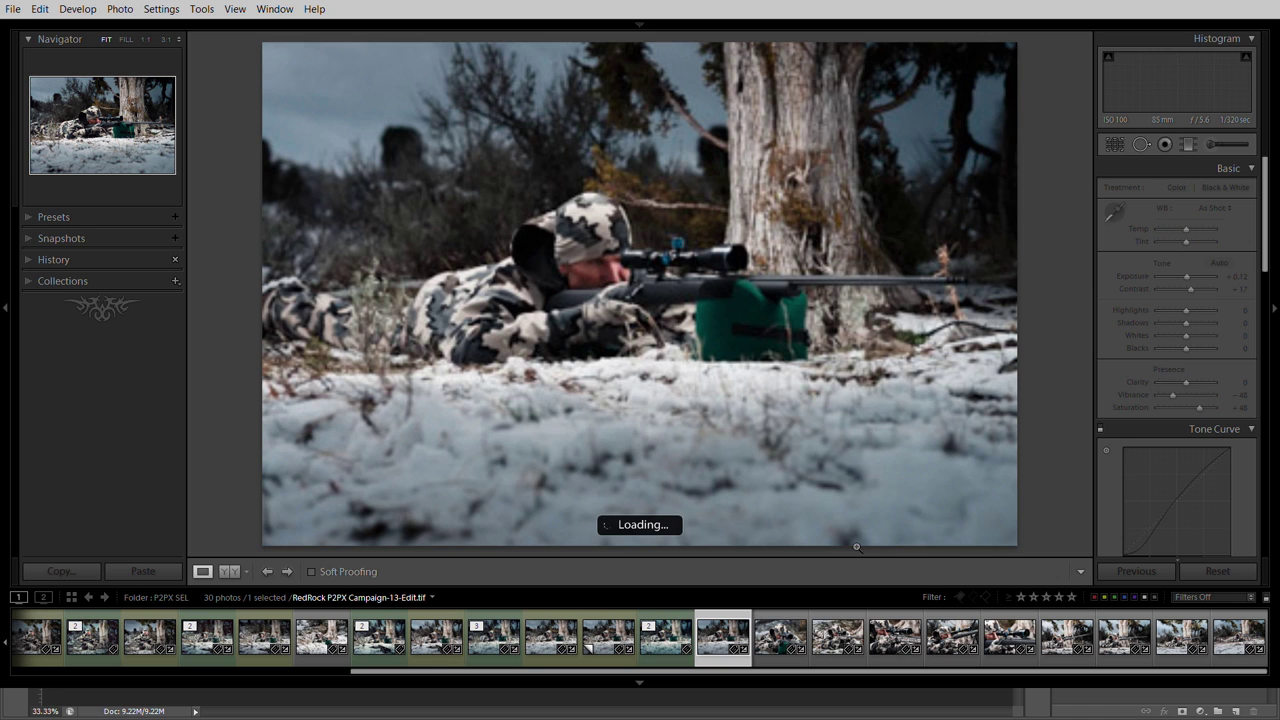
pyautogui.press('7')
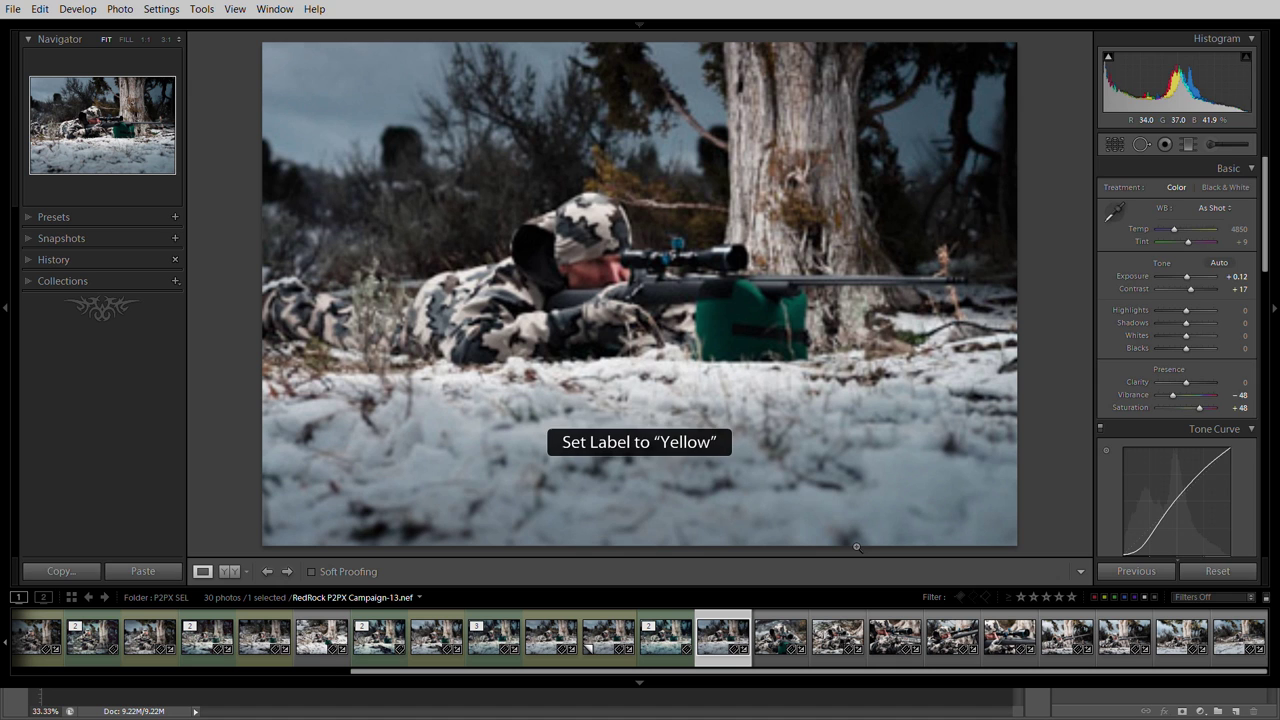
pyautogui.press('Left')
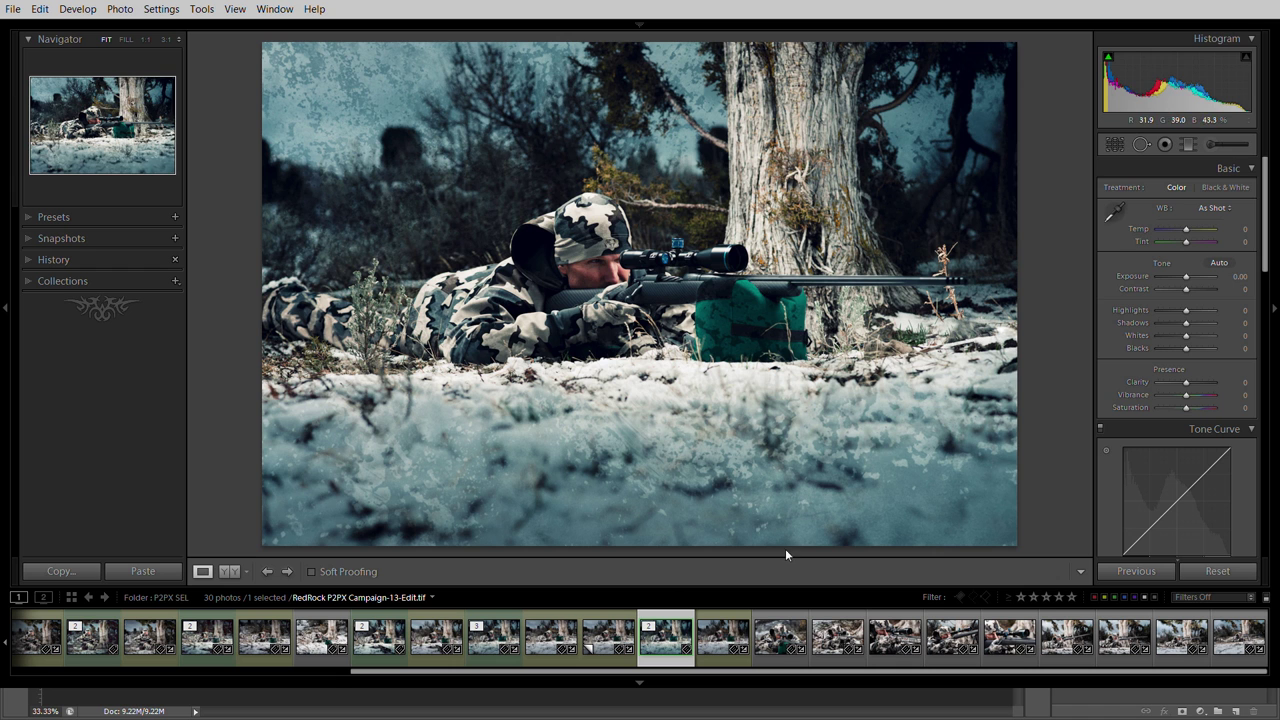
pyautogui.click(718, 651)
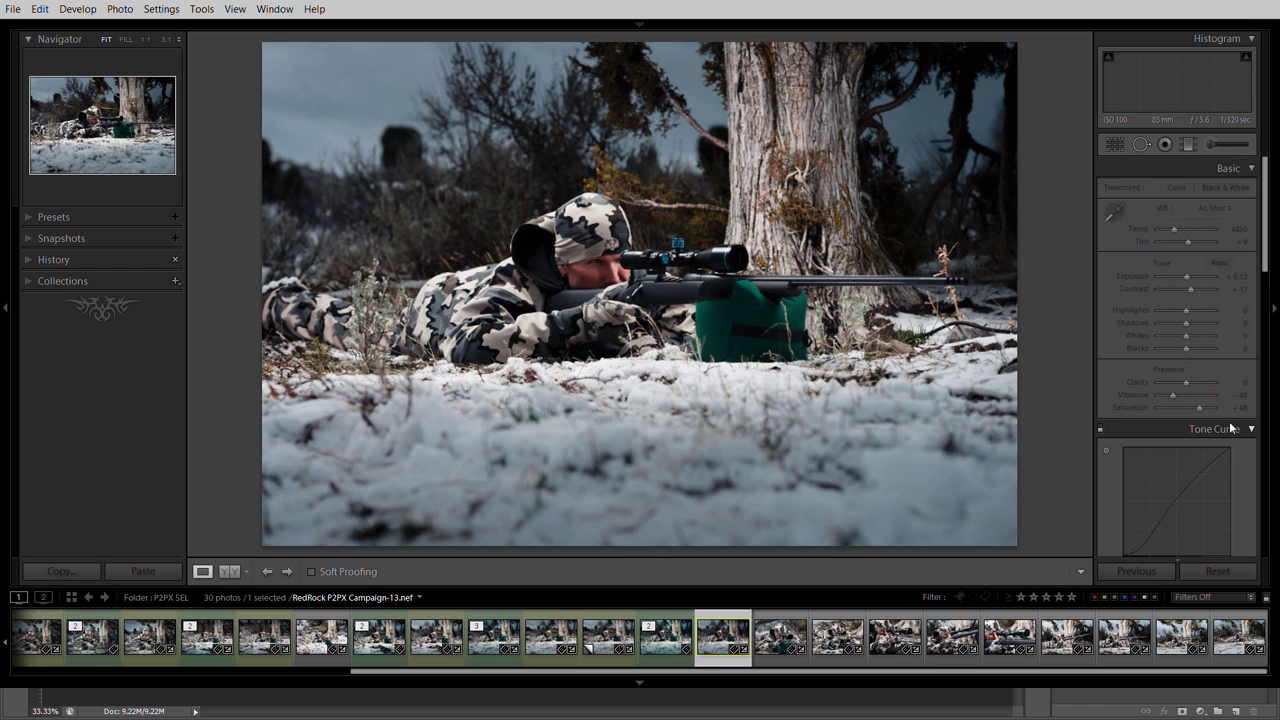
pyautogui.press('Left')
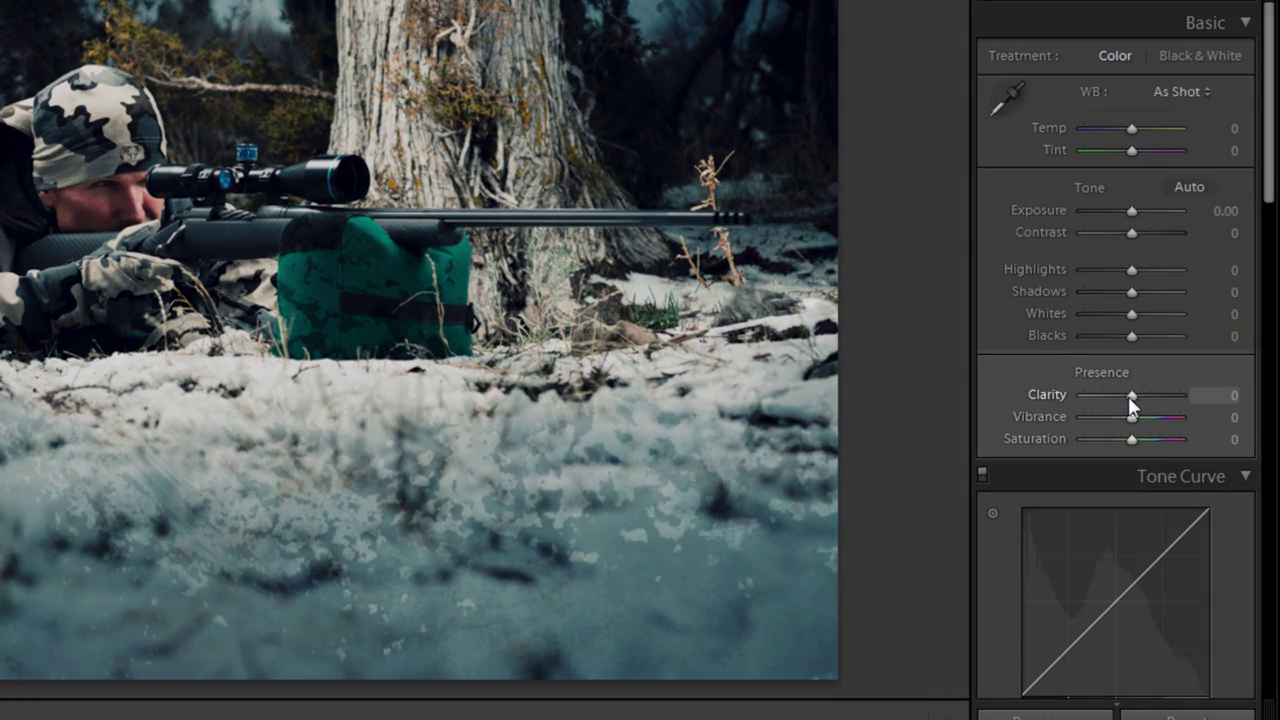
# - Raise Clarity to +36 and inspect the sniper's face close up before fitting the photo
pyautogui.moveTo(1128, 396)
pyautogui.mouseDown()
pyautogui.moveTo(1213, 399)
pyautogui.moveTo(1126, 396)
pyautogui.moveTo(1147, 397)
pyautogui.mouseUp()
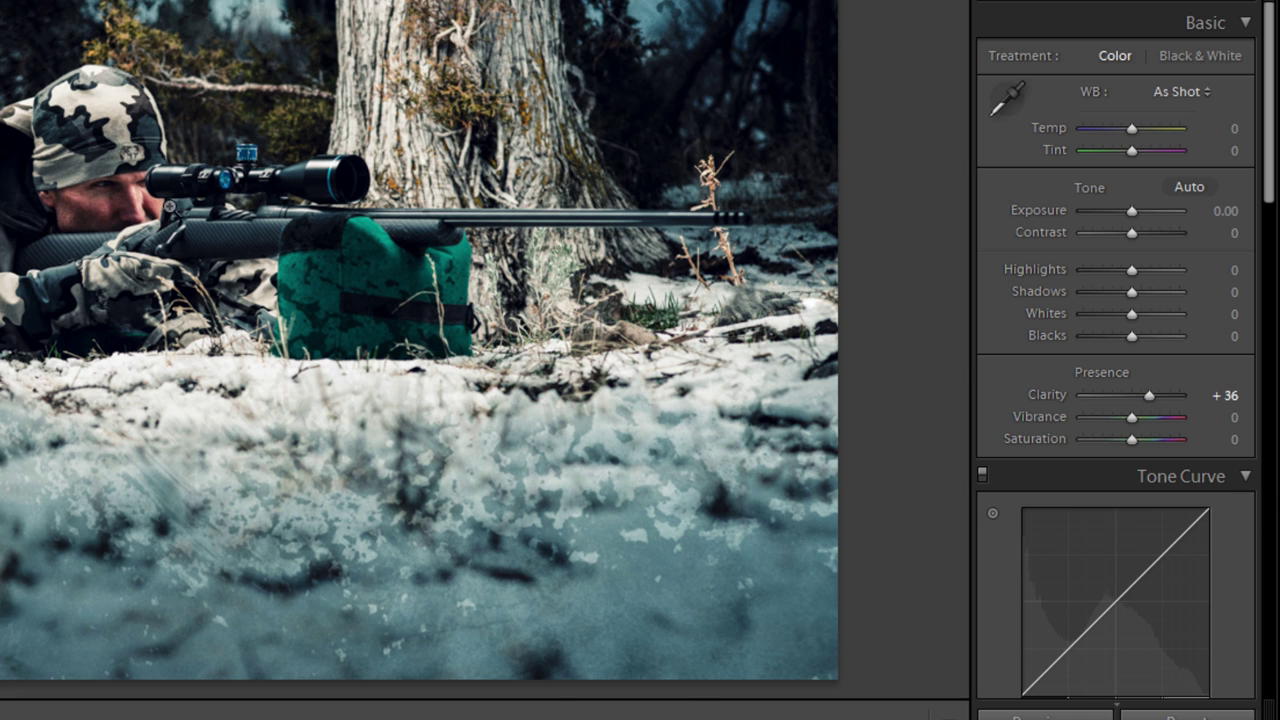
pyautogui.click(170, 208)
pyautogui.moveTo(375, 289); pyautogui.dragTo(458, 350)
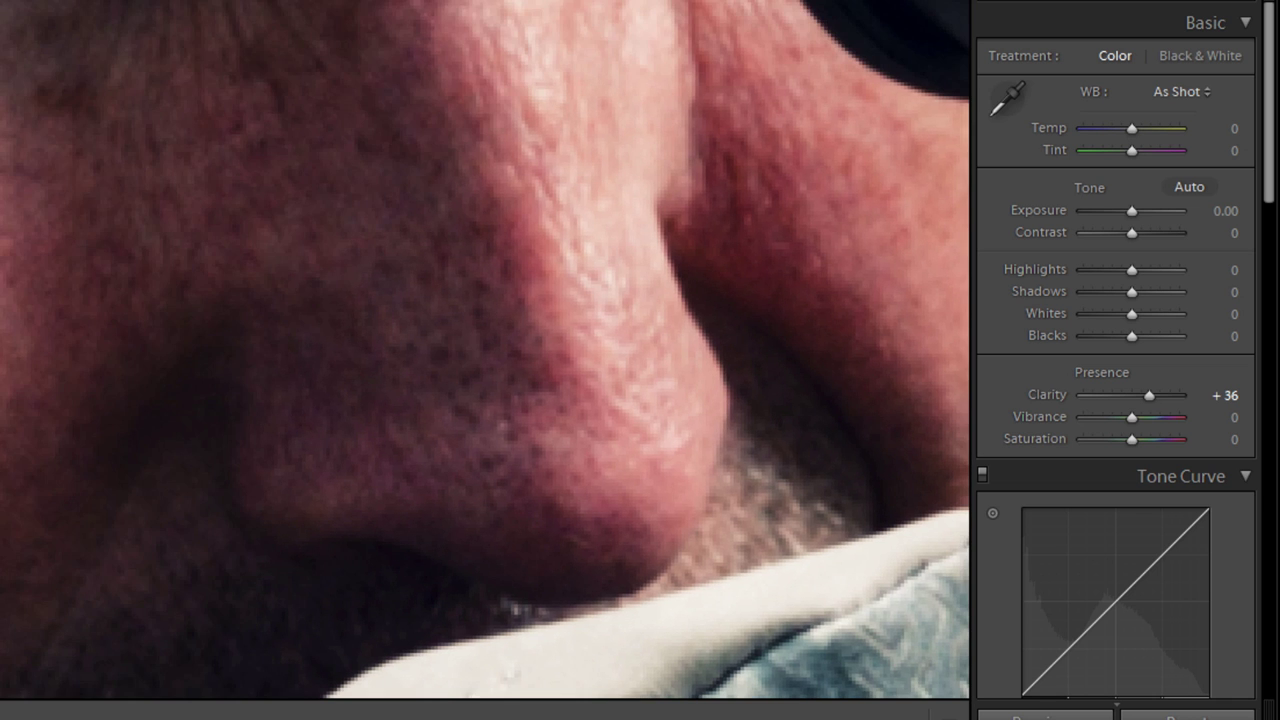
pyautogui.hotkey('ctrl', '-')
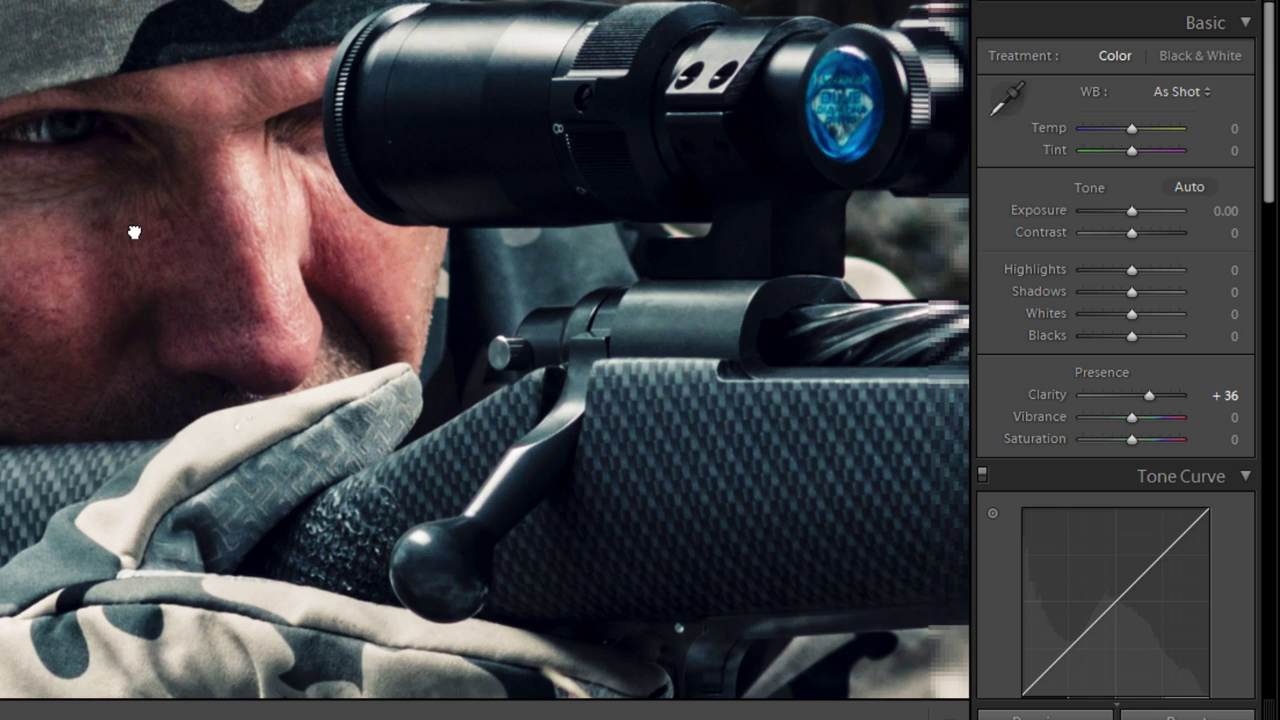
pyautogui.hotkey('ctrl', '-')
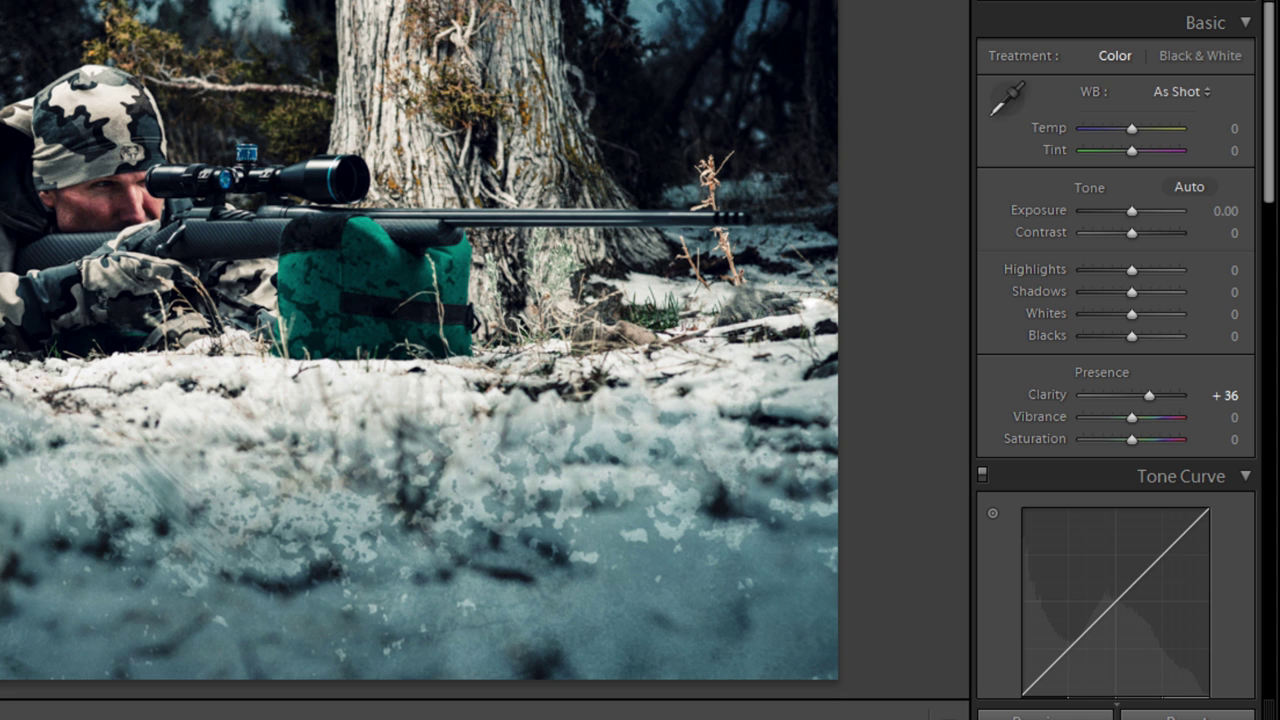
# - Check the rifle bolt at 1:1 and scroll down to the Detail sharpening settings
pyautogui.click(133, 225)
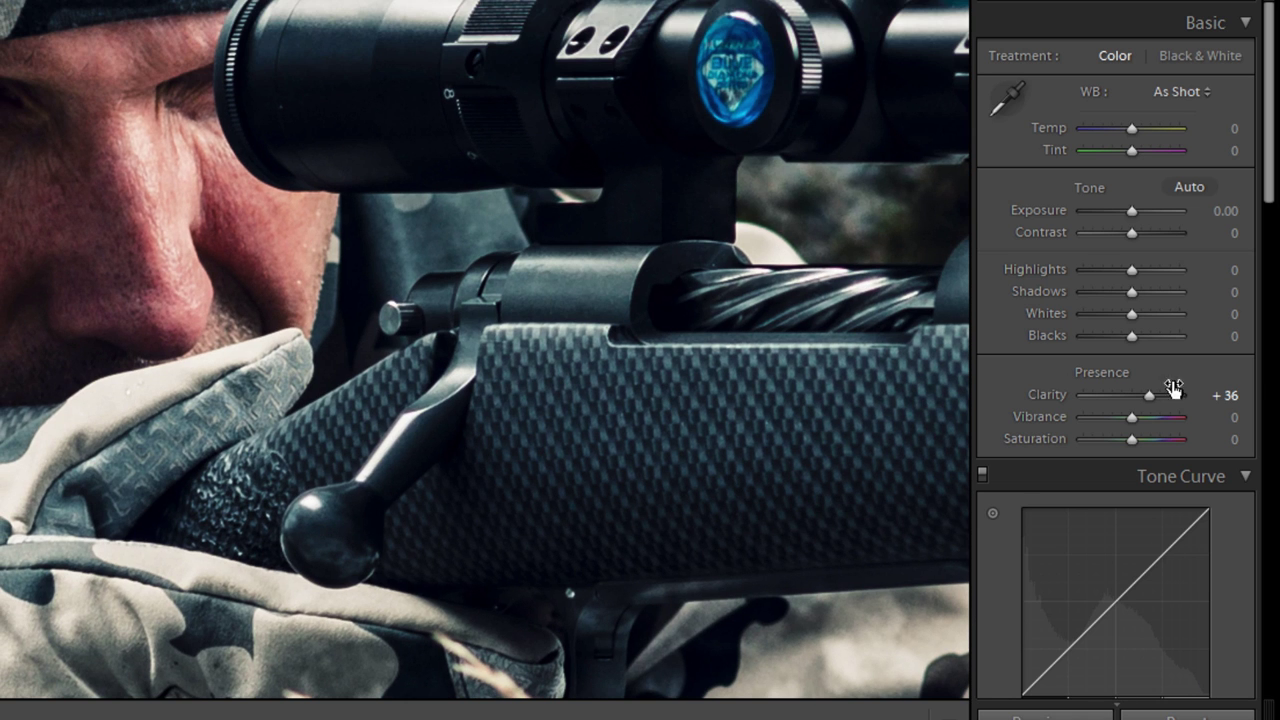
pyautogui.scroll(-3, 1105, 370)
pyautogui.scroll(-15, 1104, 362)
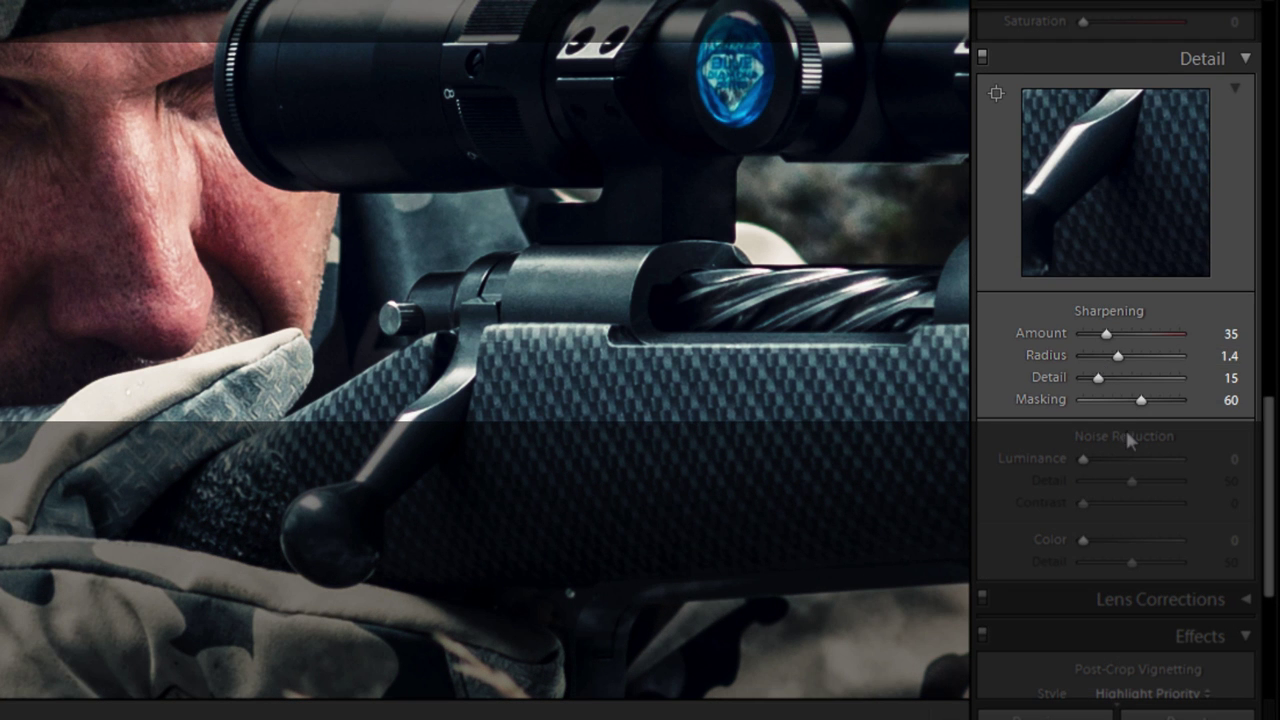
# - Dial sharpening to Amount 30, Radius 1.2, Detail 15, Masking 68, checking the shooter's face at 1:1
pyautogui.moveTo(1106, 334); pyautogui.dragTo(1104, 338)
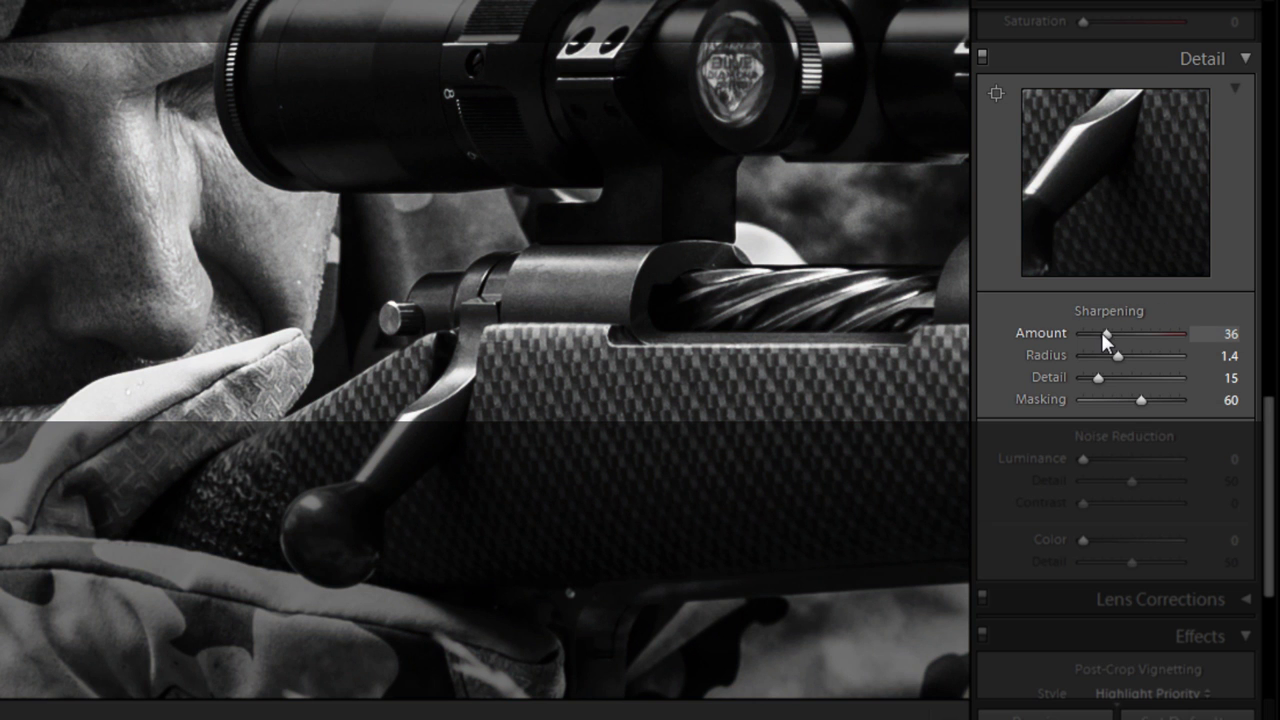
pyautogui.moveTo(1142, 400); pyautogui.dragTo(1152, 398)
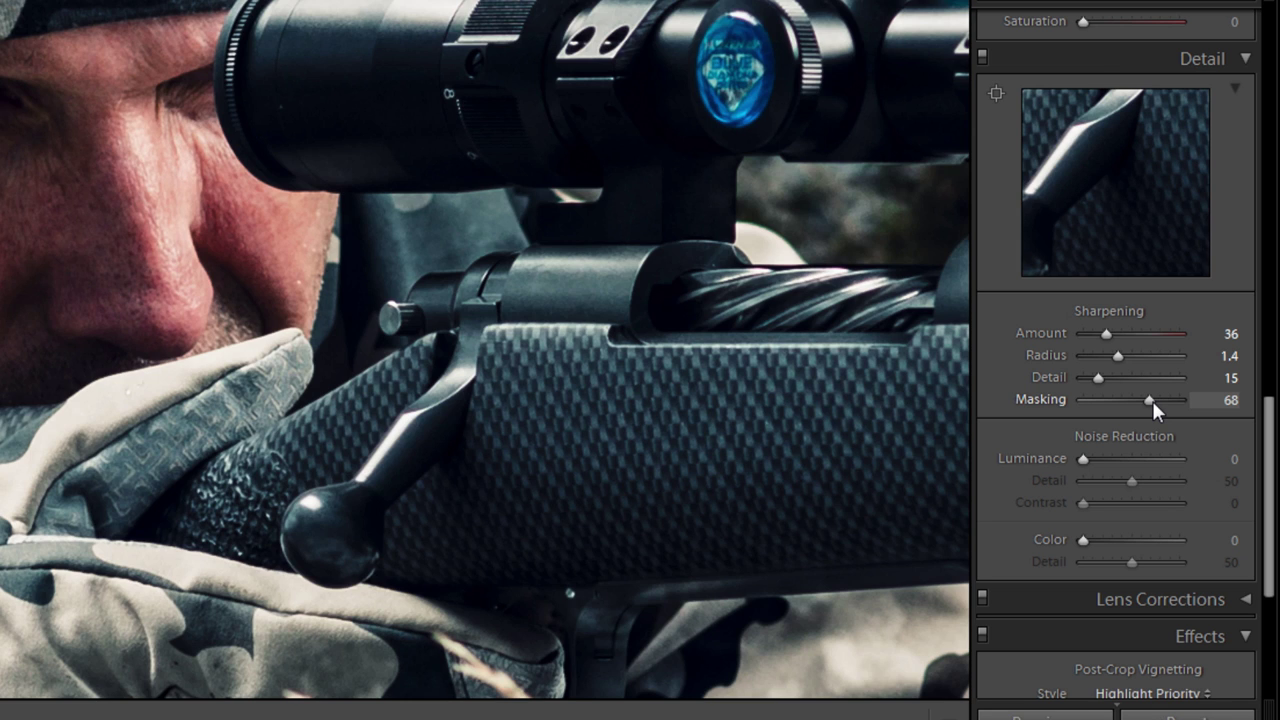
pyautogui.moveTo(1118, 356); pyautogui.dragTo(1098, 380)
pyautogui.moveTo(1106, 338); pyautogui.dragTo(1102, 338)
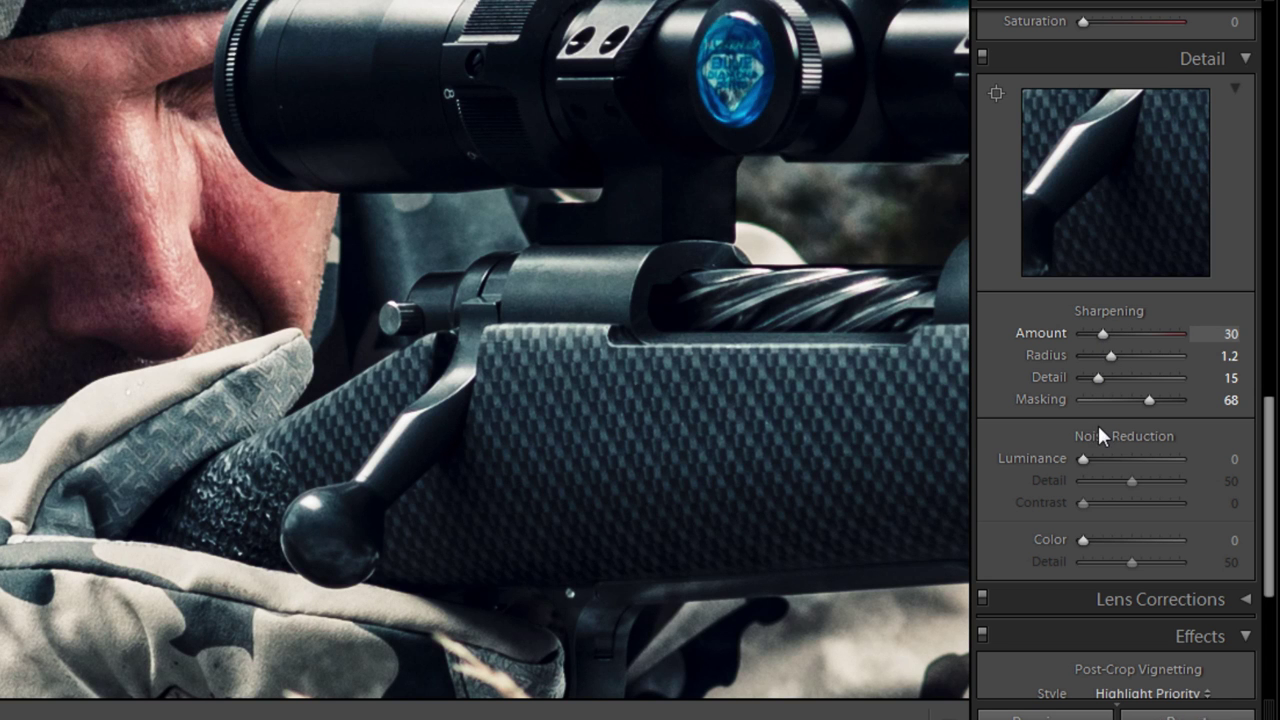
pyautogui.click(123, 108)
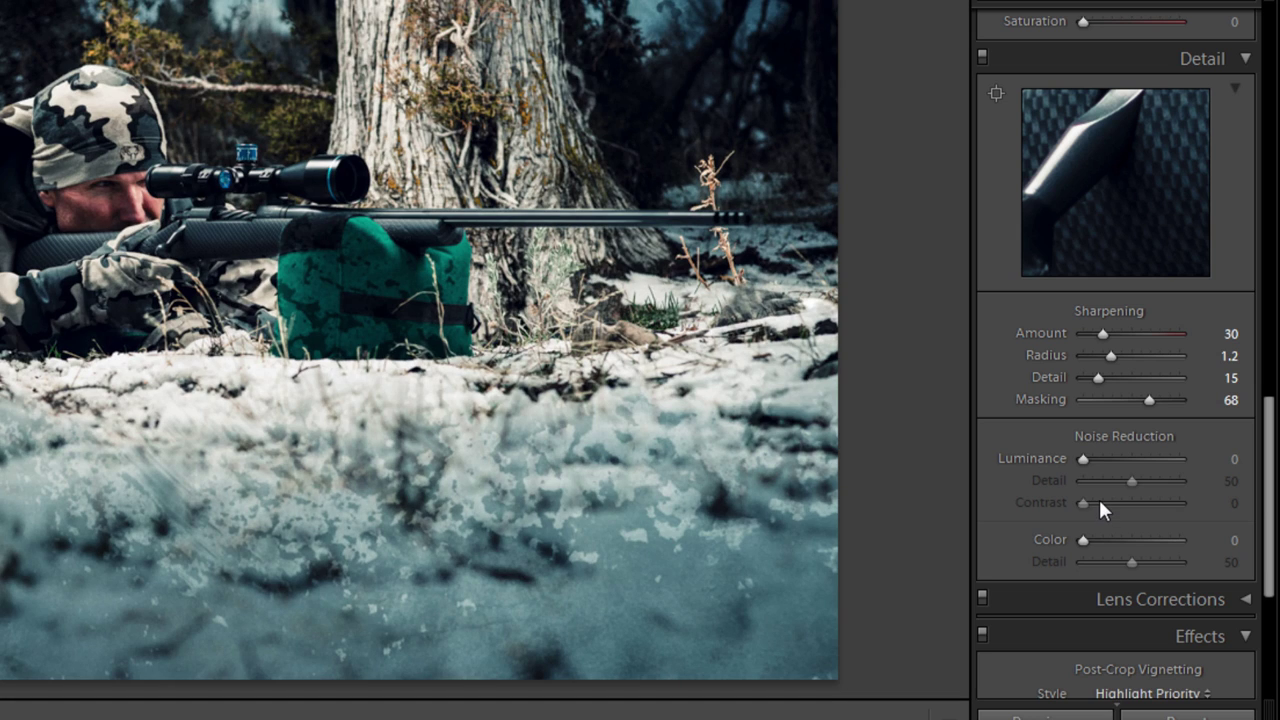
pyautogui.click(106, 190)
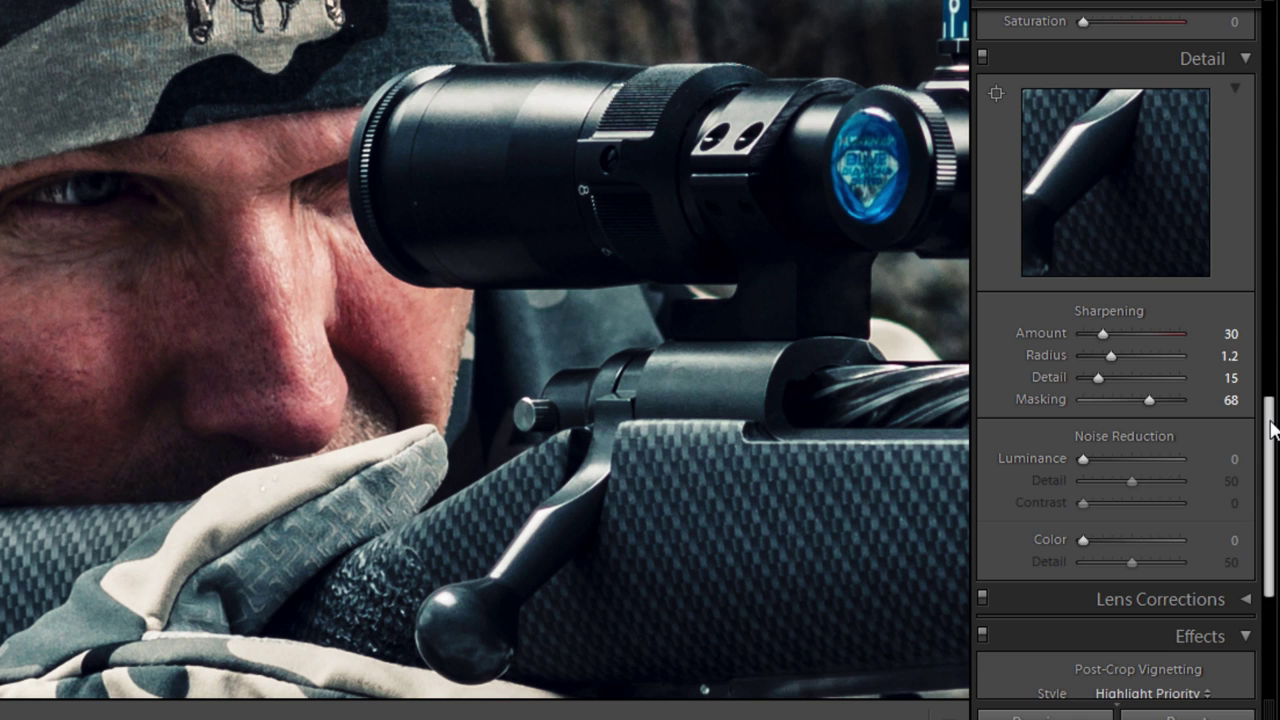
pyautogui.scroll(5, 1268, 430)
pyautogui.scroll(8, 1115, 400)
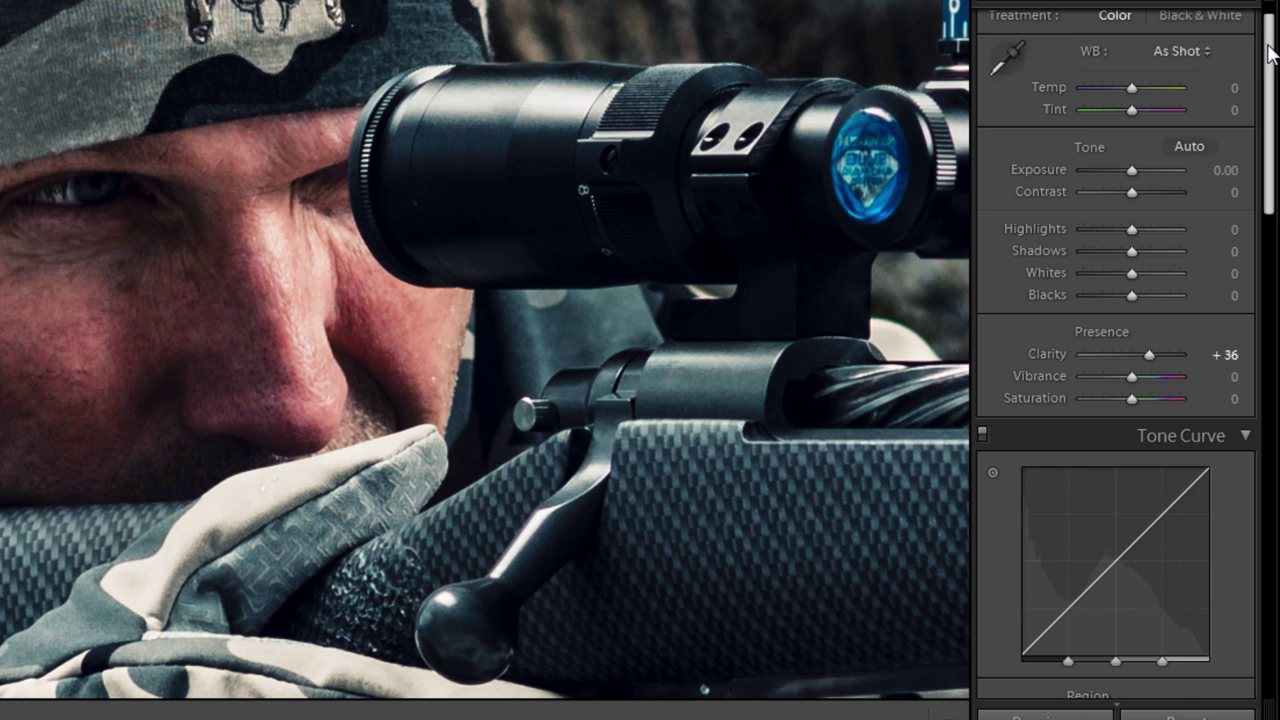
# - Load the Adjustment Brush with the Iris Enhance effect for the shooter's eye and fit the photo
pyautogui.scroll(1, 1270, 50)
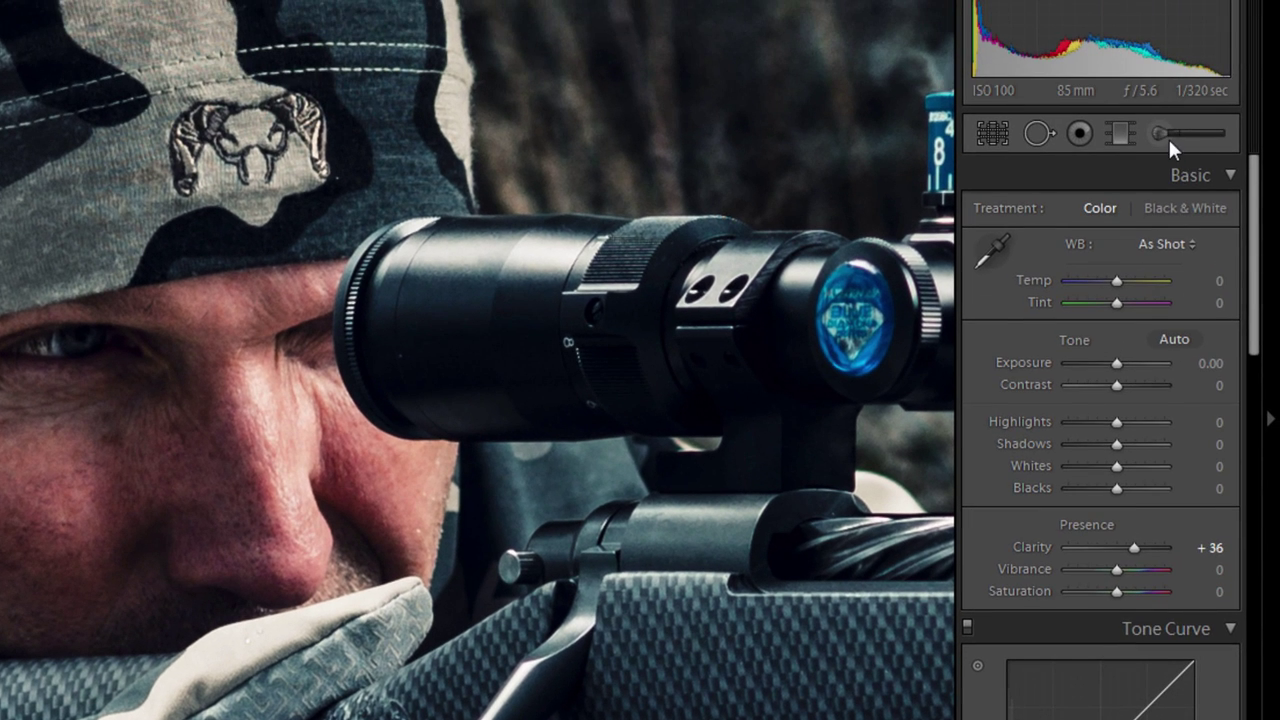
pyautogui.click(1168, 137)
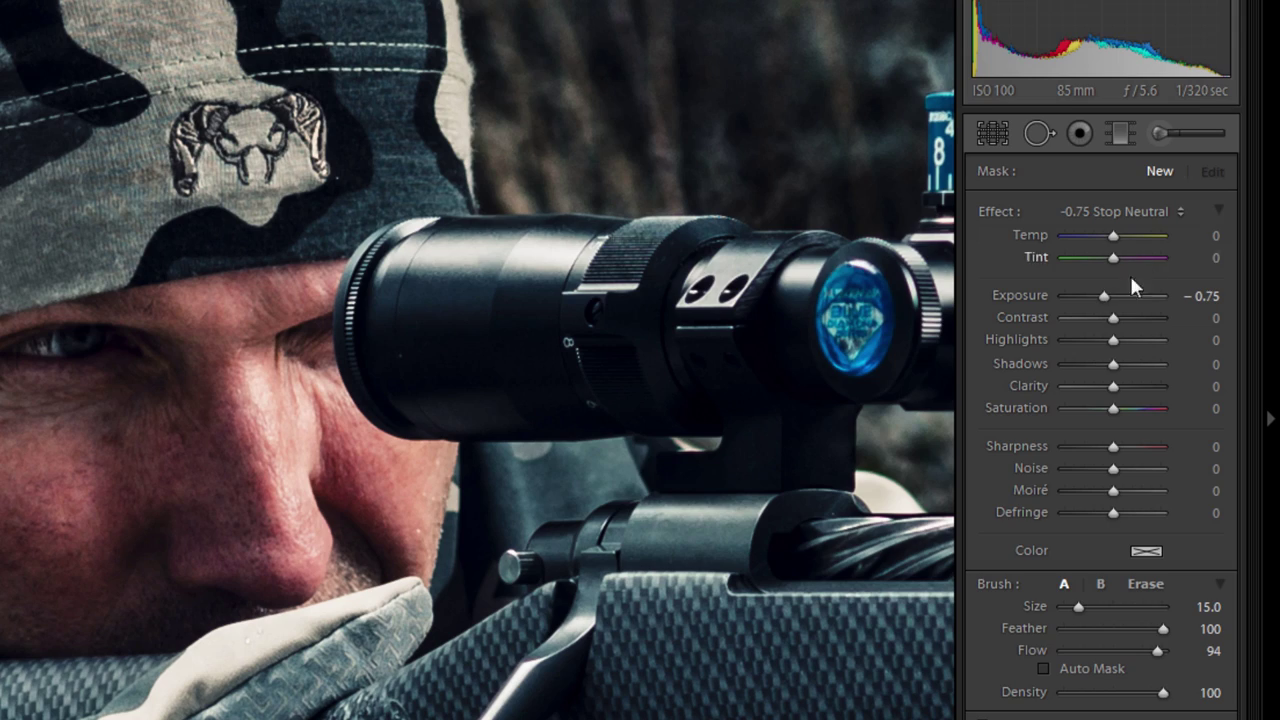
pyautogui.click(1157, 214)
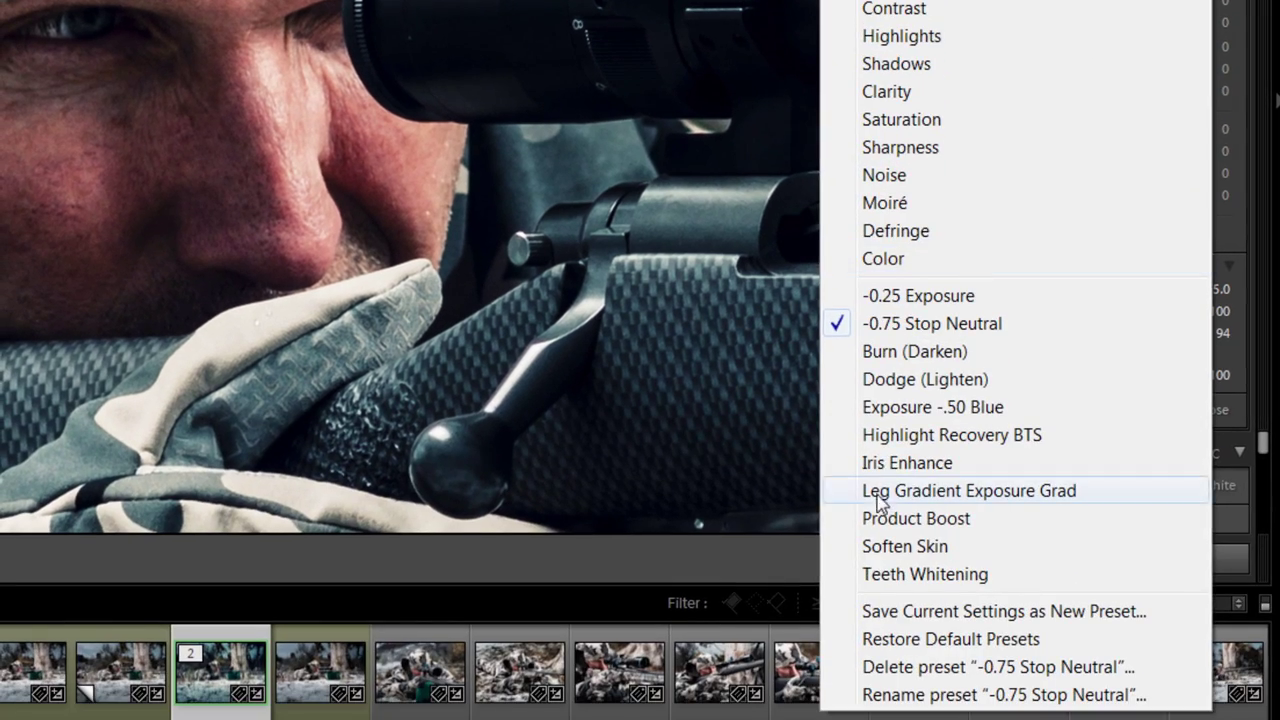
pyautogui.click(907, 463)
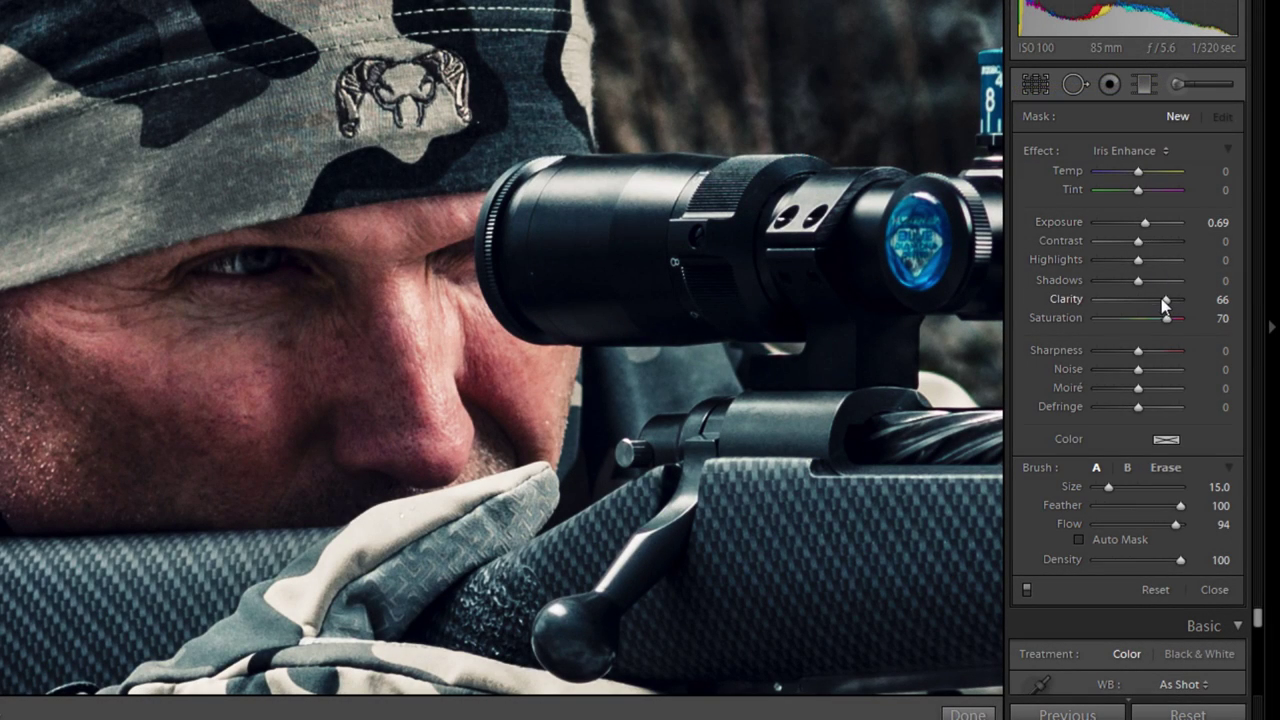
pyautogui.scroll(-1, 265, 380)
pyautogui.scroll(-5, 251, 257)
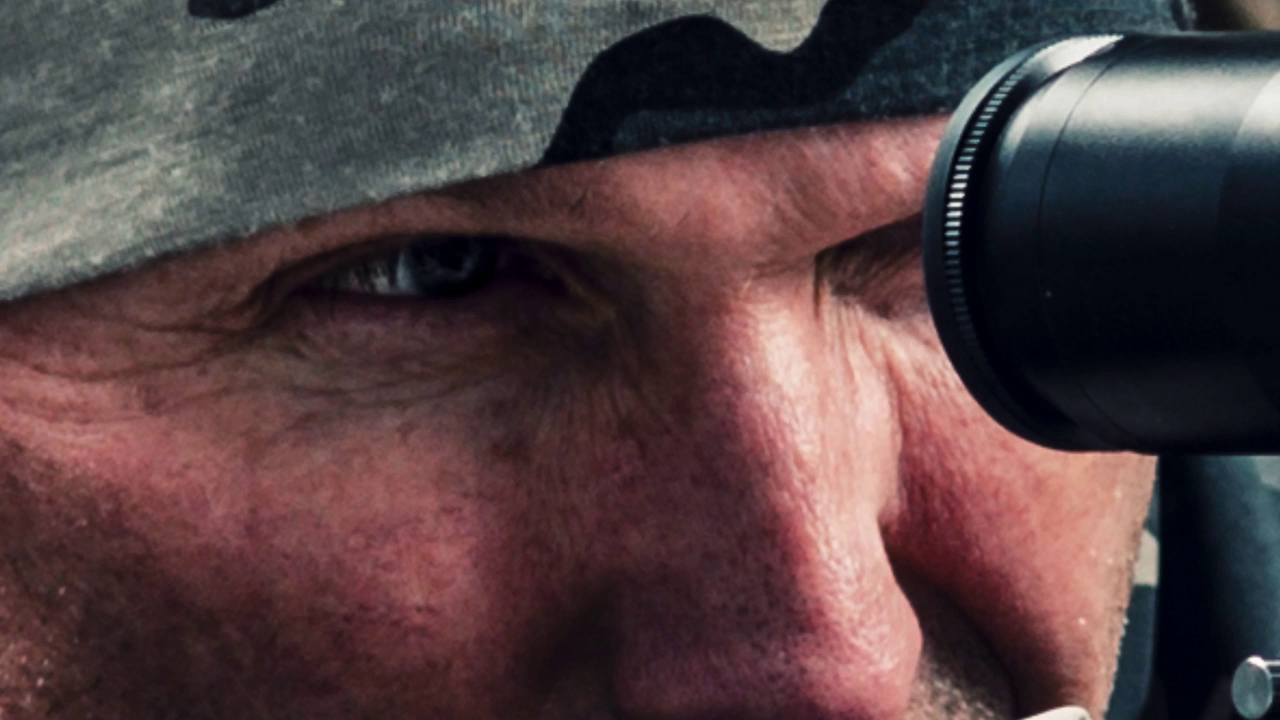
pyautogui.hotkey('ctrl', '0')
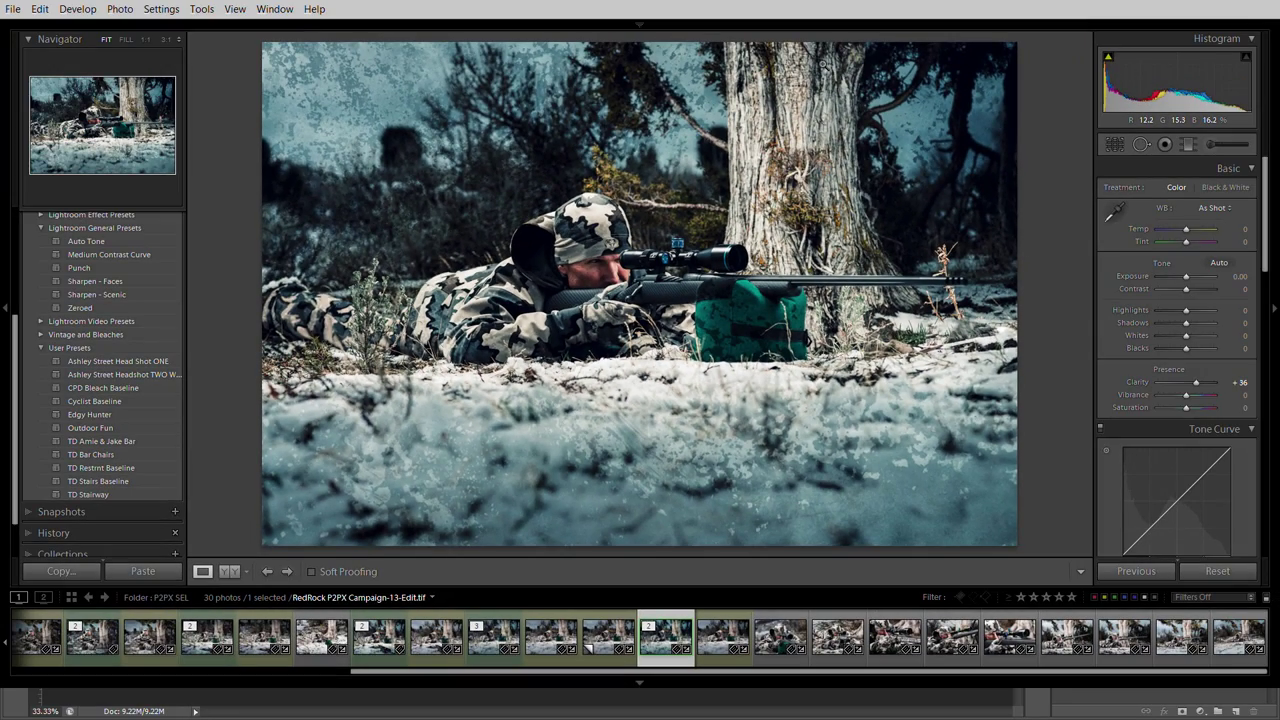
# - Reset the original raw shot, then toggle the edited copy against its unedited version
pyautogui.click(714, 645)
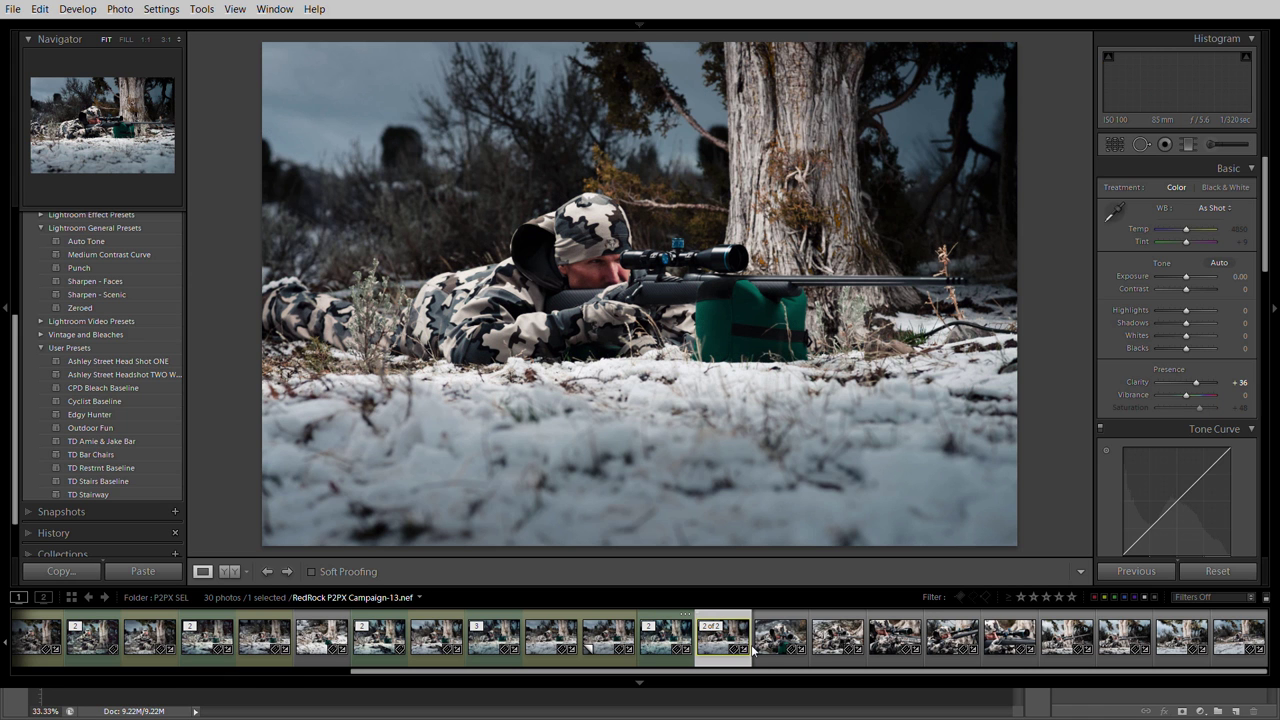
pyautogui.click(1209, 574)
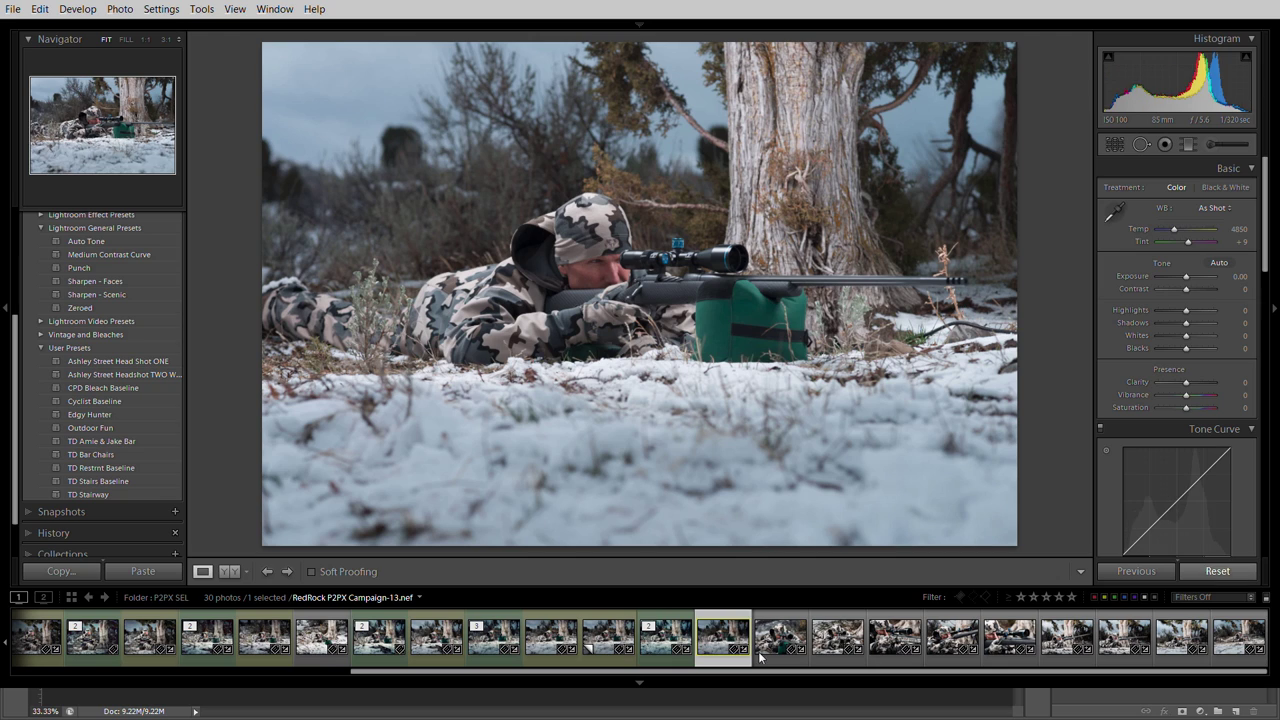
pyautogui.click(663, 645)
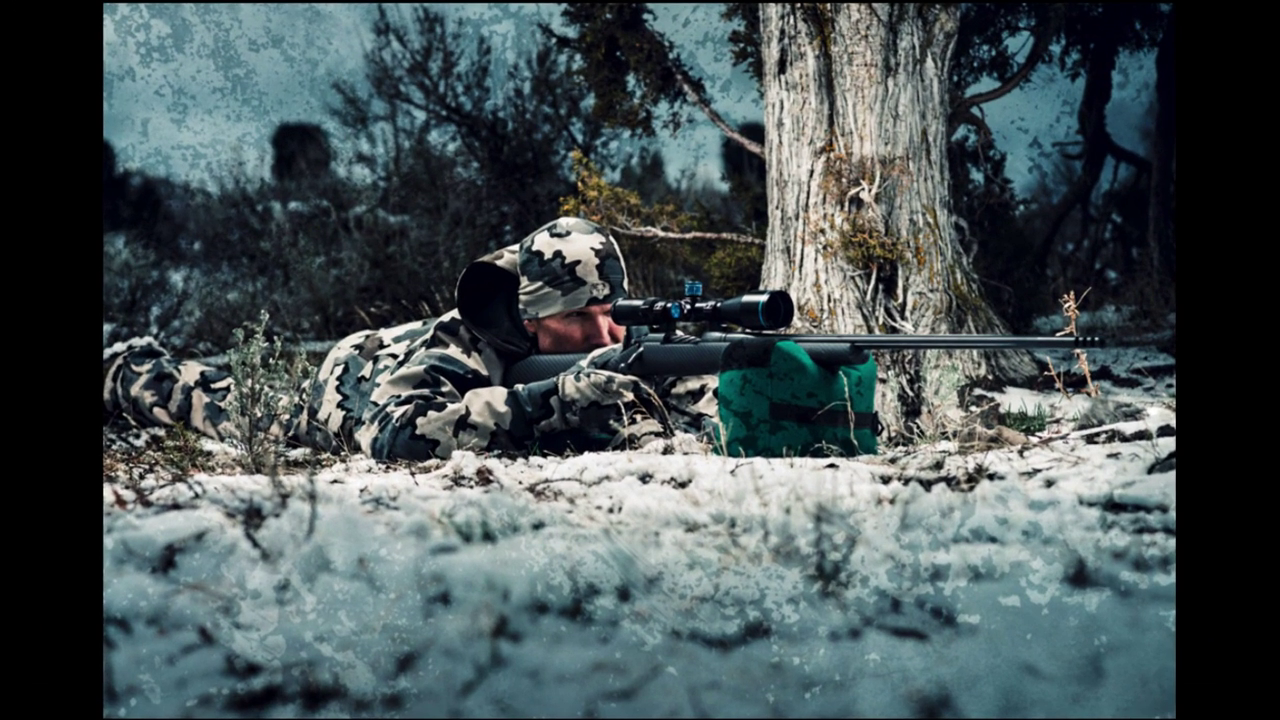
pyautogui.press('\\')
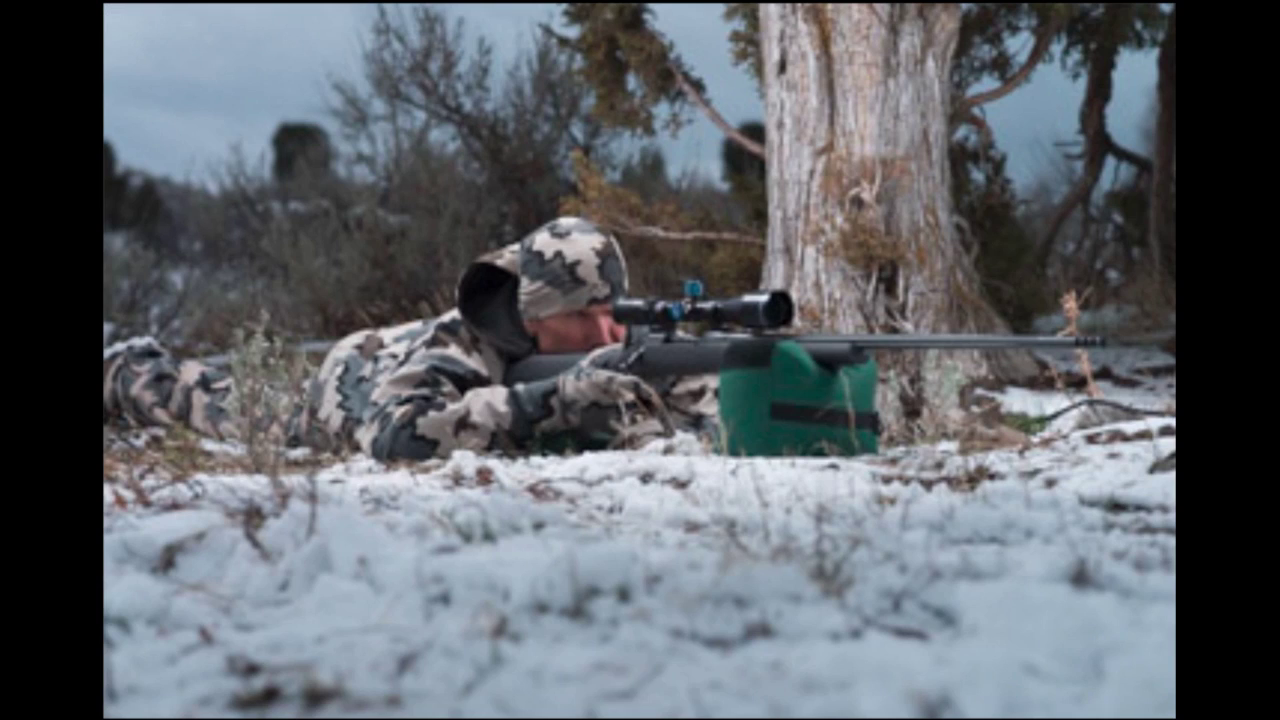
pyautogui.press('\\')
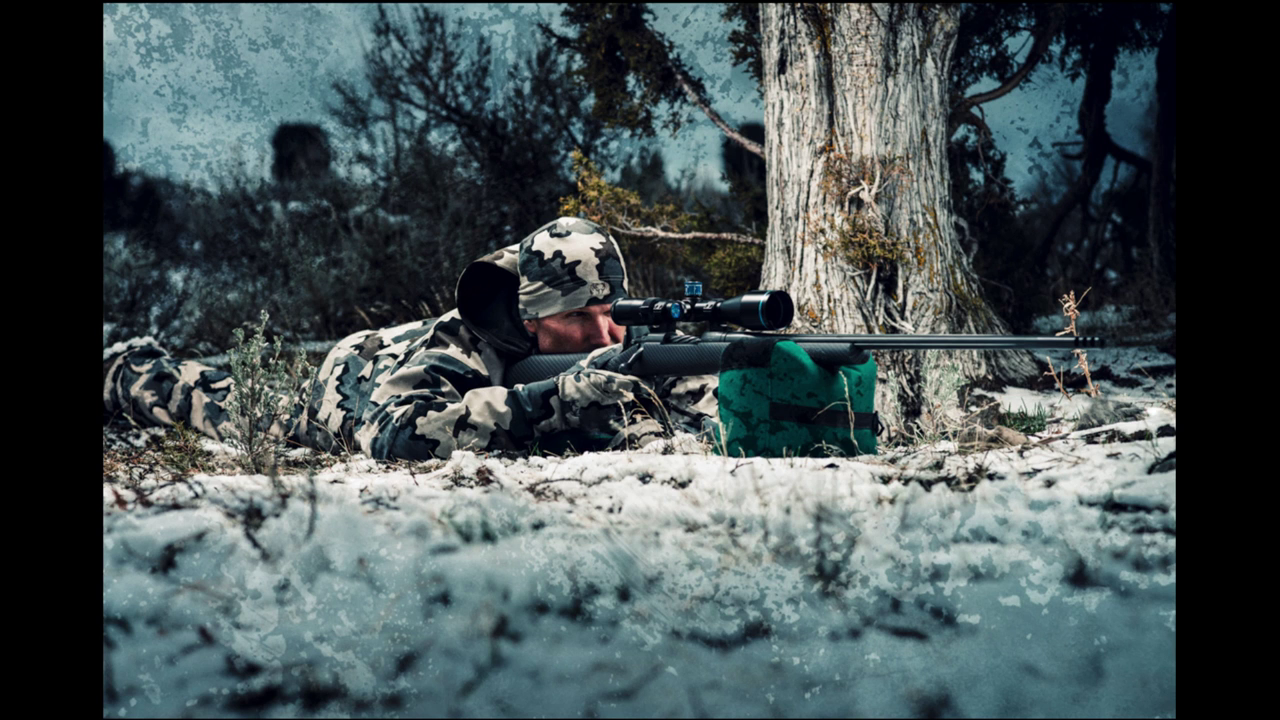